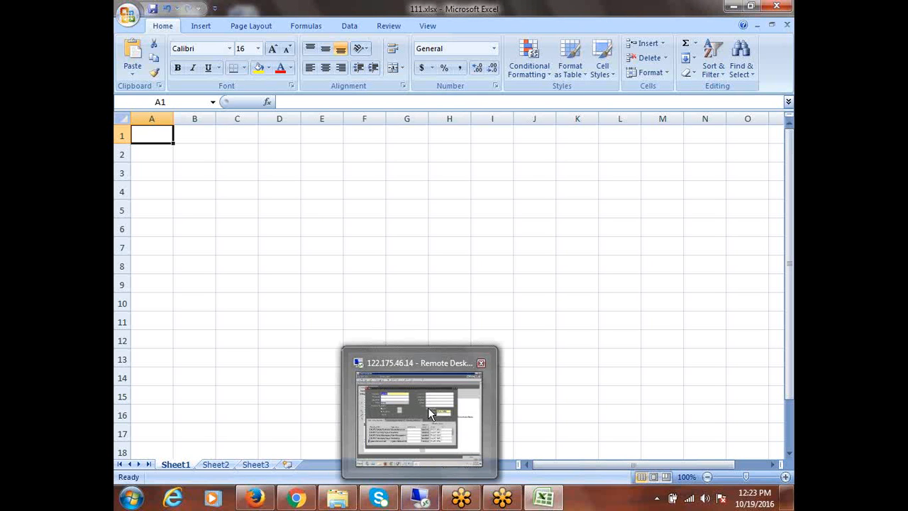
# - Type the heading 'Airtel Accounts Payables Super User' into cell A1, correcting typos
pyautogui.click(237, 152)
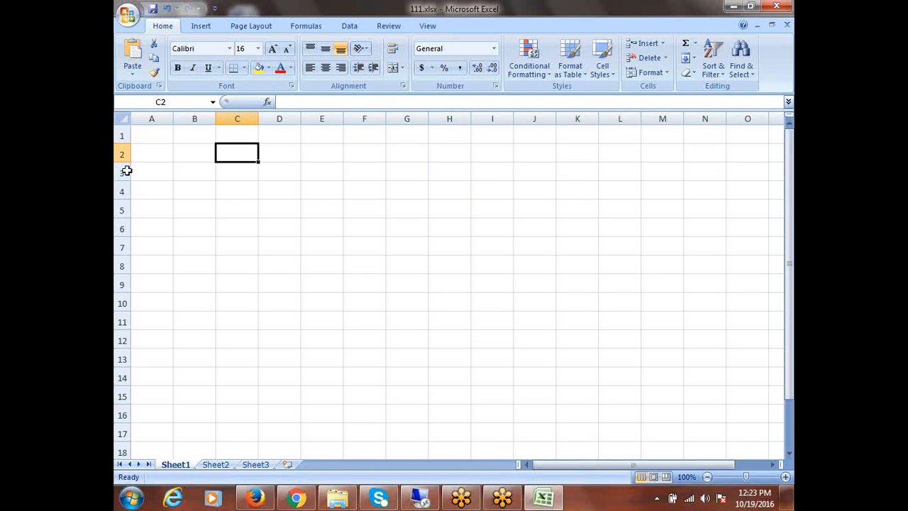
pyautogui.click(141, 135)
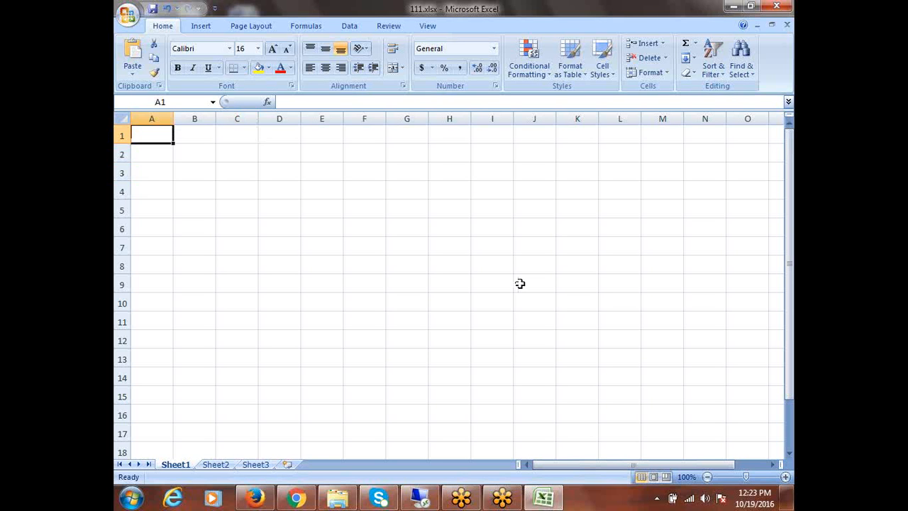
pyautogui.write('Wipro')
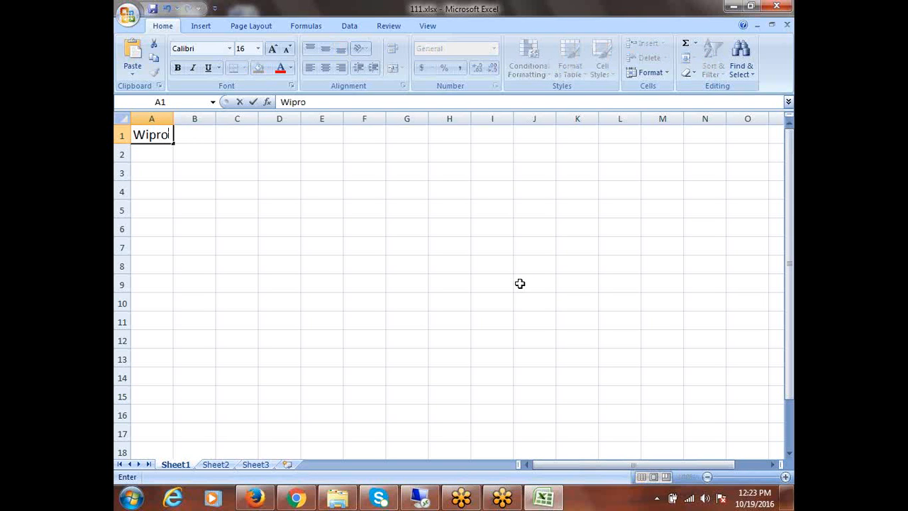
pyautogui.press('BackSpace')
pyautogui.press('BackSpace')
pyautogui.press('BackSpace')
pyautogui.press('BackSpace')
pyautogui.press('BackSpace')
pyautogui.write('Airtel P')
pyautogui.press('BackSpace')
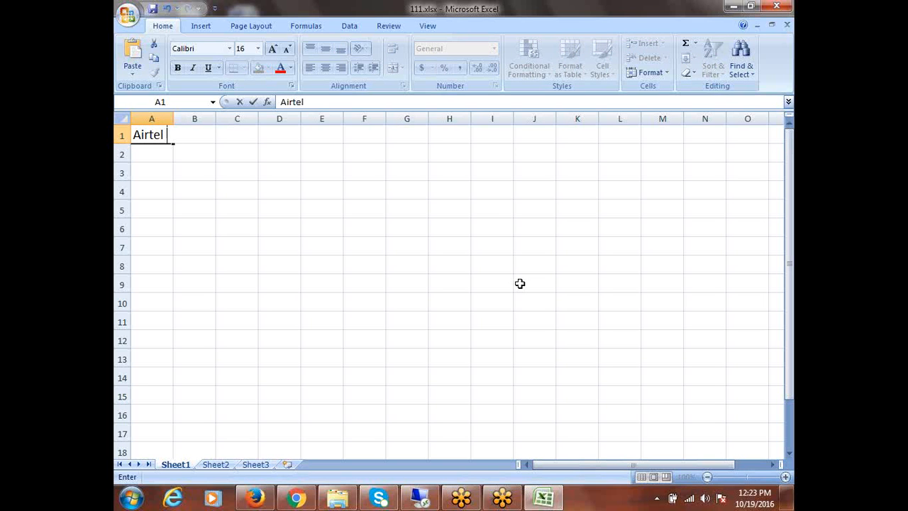
pyautogui.write('A')
pyautogui.write('ccounts Payable')
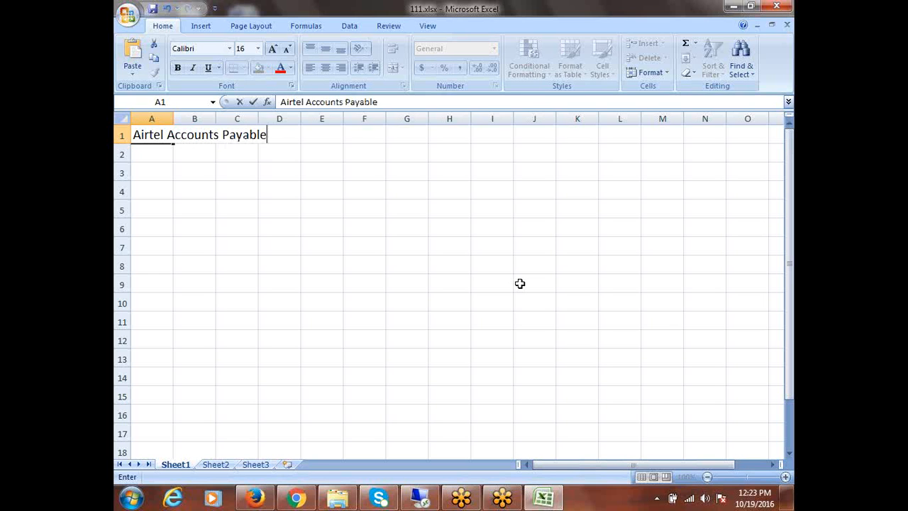
pyautogui.write('s Super')
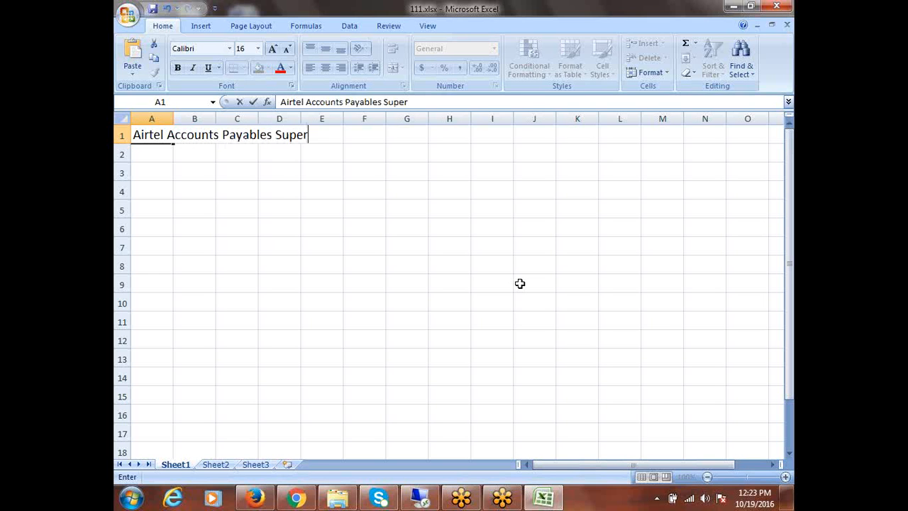
pyautogui.write(' User')
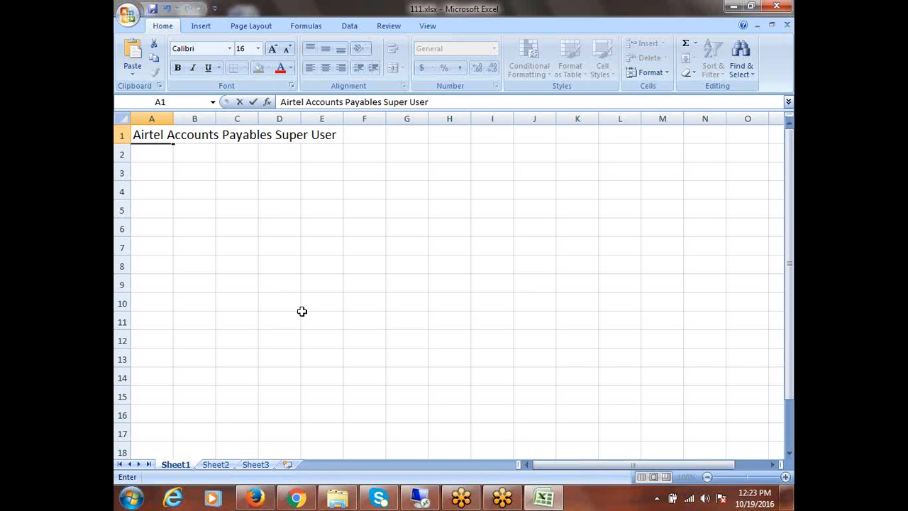
# - Autofit column A to the heading and select 'Super User' within the A1 text
pyautogui.doubleClick(176, 115)
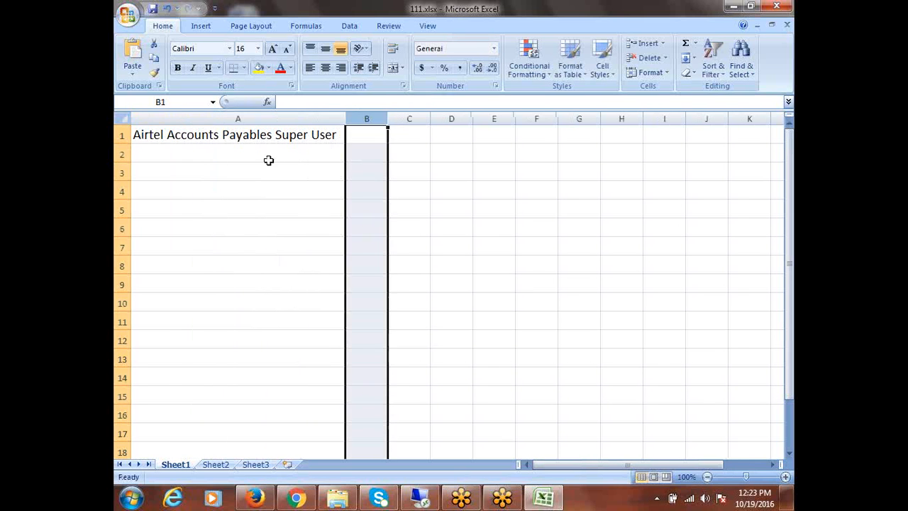
pyautogui.doubleClick(277, 136)
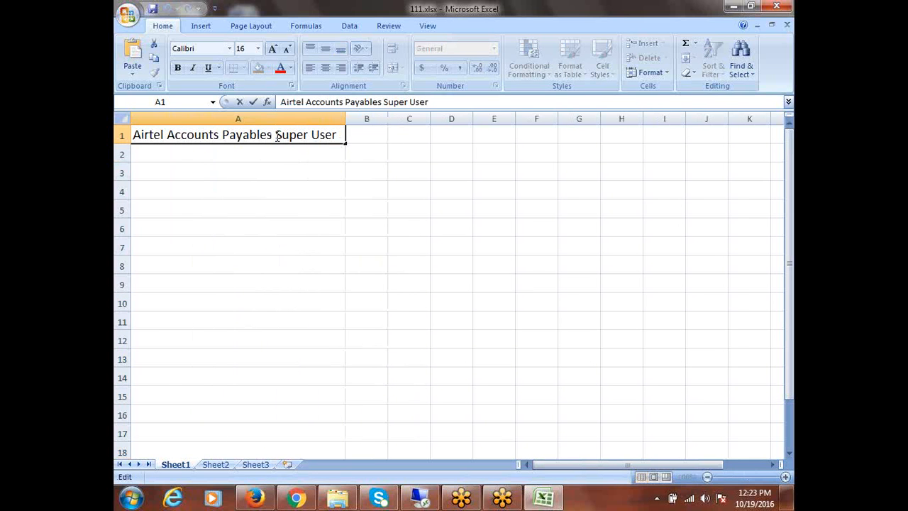
pyautogui.moveTo(276, 136); pyautogui.dragTo(336, 136)
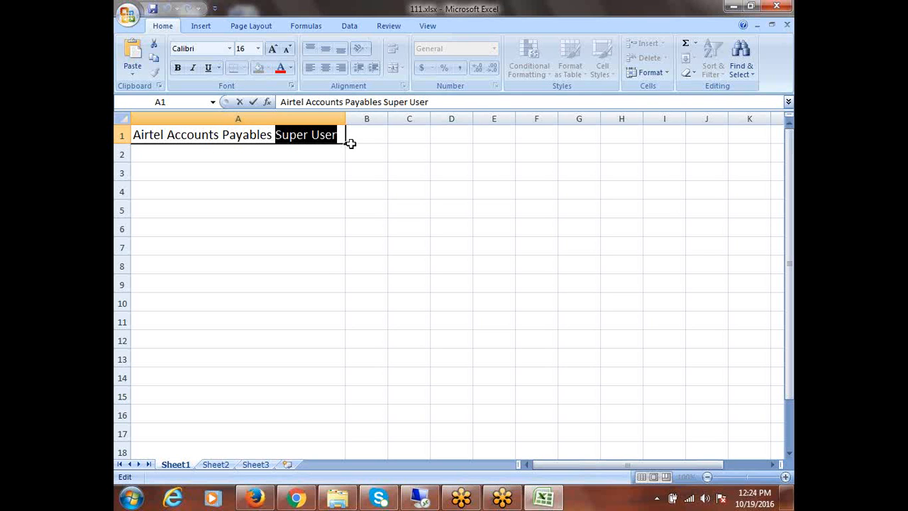
# - Enter 'Menu: AP_NAVIGATE_GUI12' in A2 and 'Request Group: All Reports' in A3
pyautogui.click(156, 150)
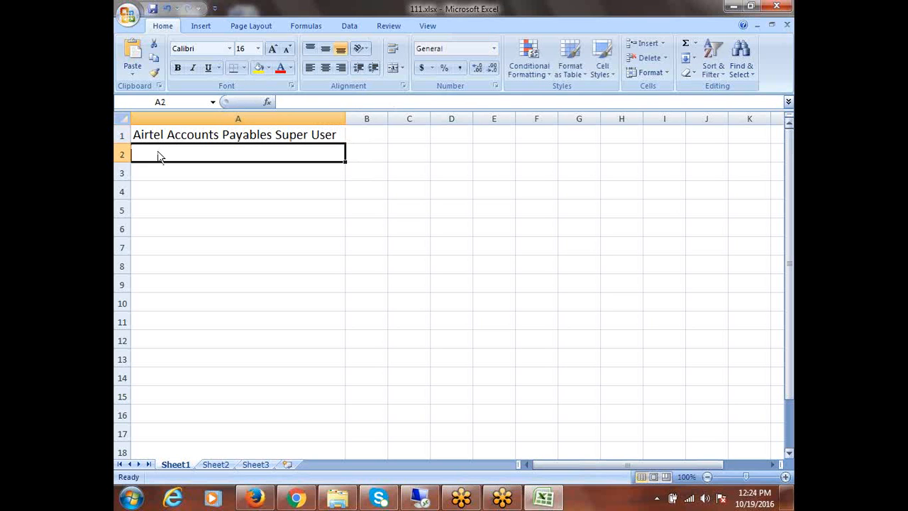
pyautogui.write('M')
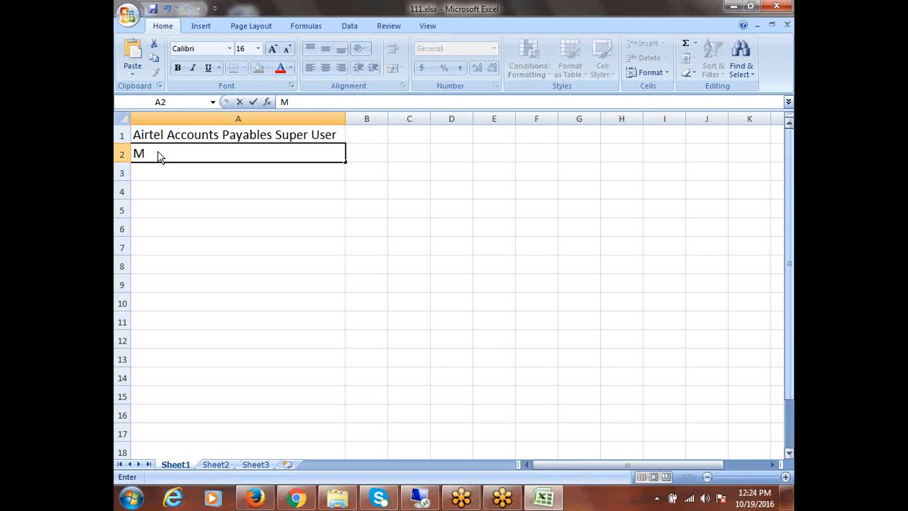
pyautogui.write('enu: AP_NAV')
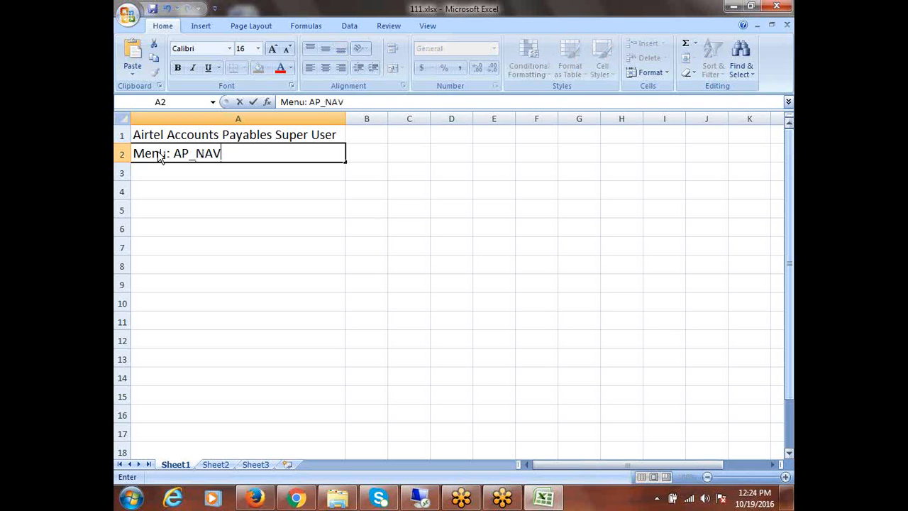
pyautogui.write('IGATE_')
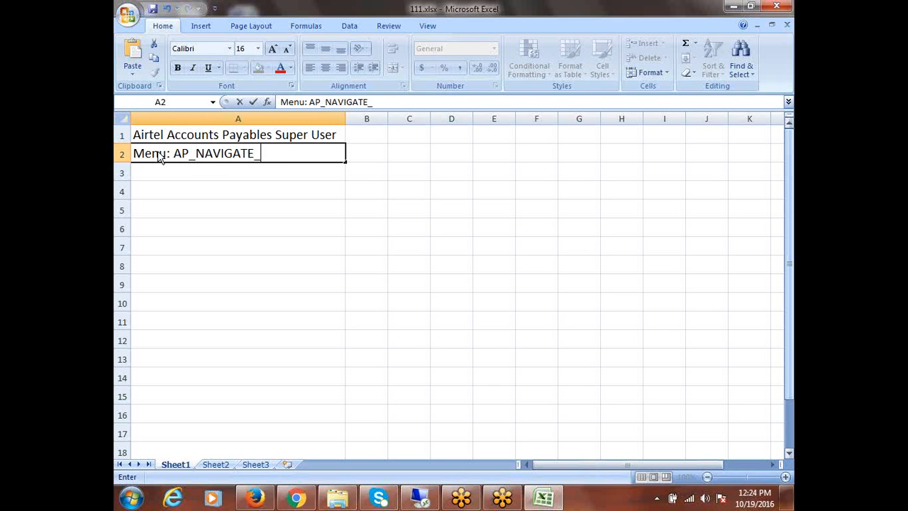
pyautogui.write('GUI12')
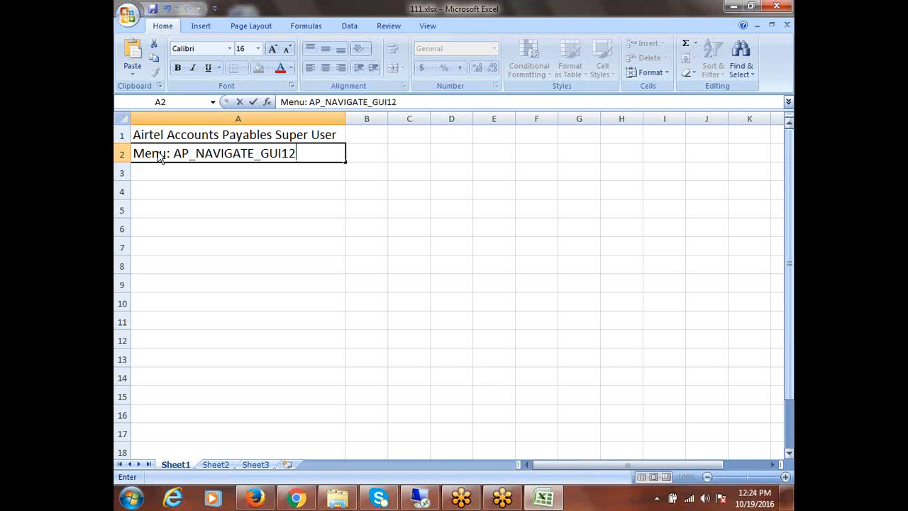
pyautogui.click(214, 167)
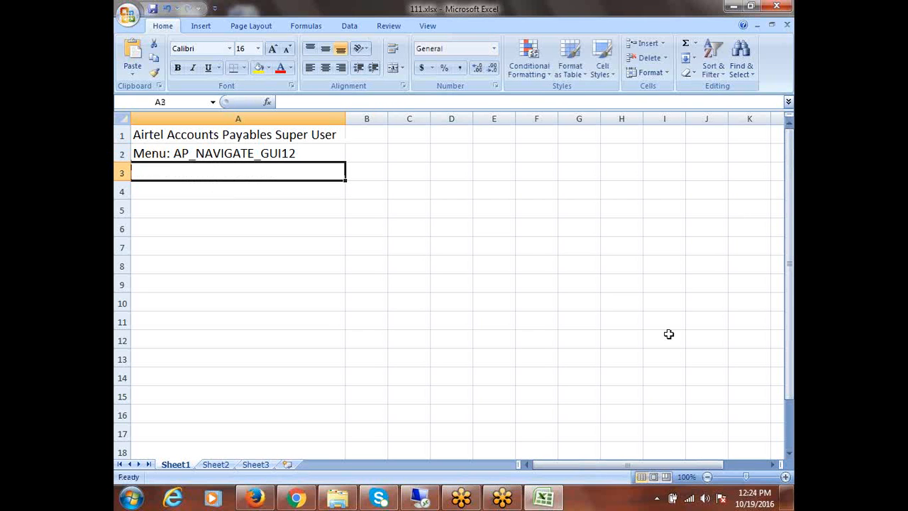
pyautogui.write('Request')
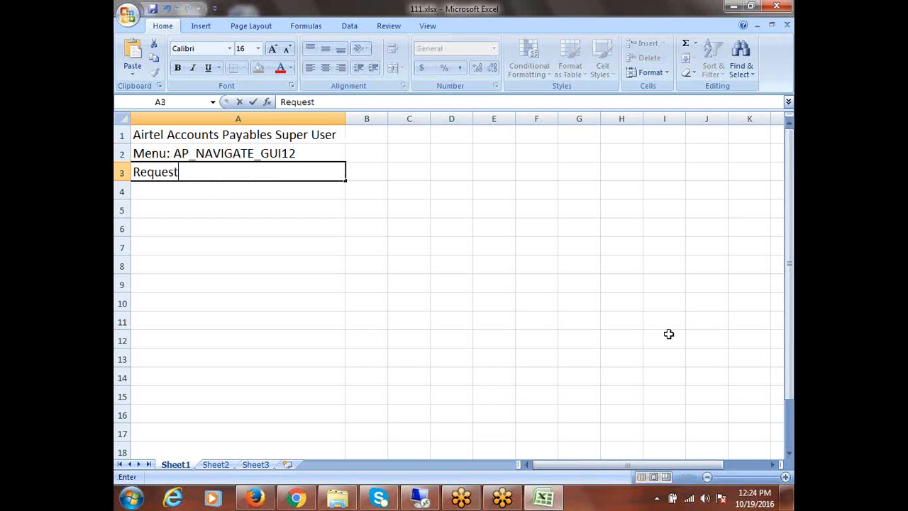
pyautogui.write(' Group: ')
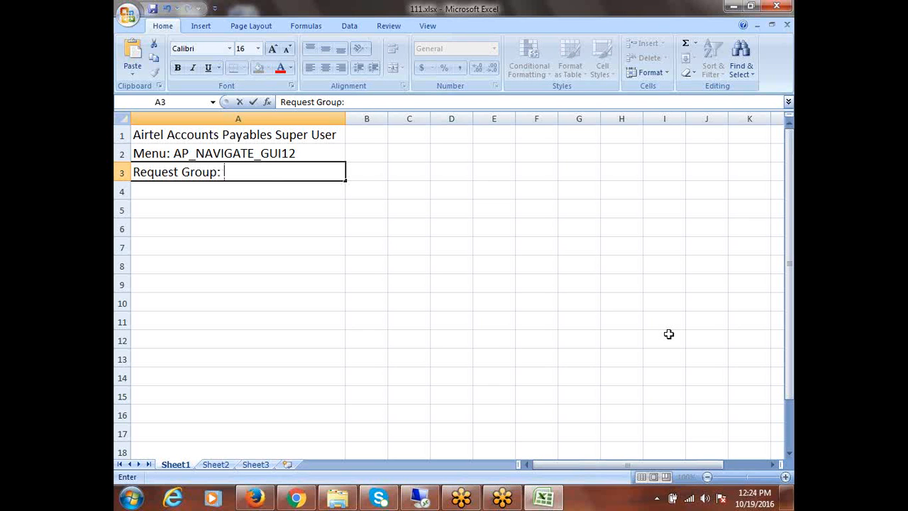
pyautogui.write('All Reports')
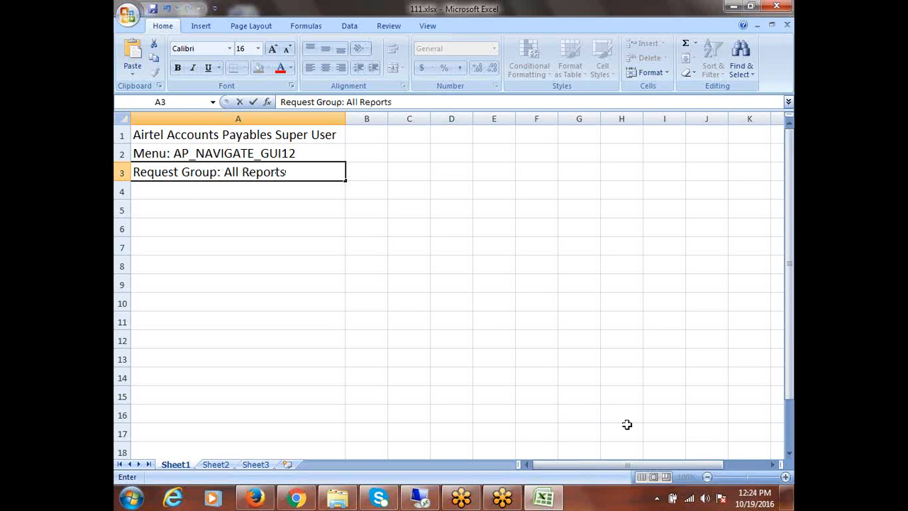
pyautogui.click(189, 192)
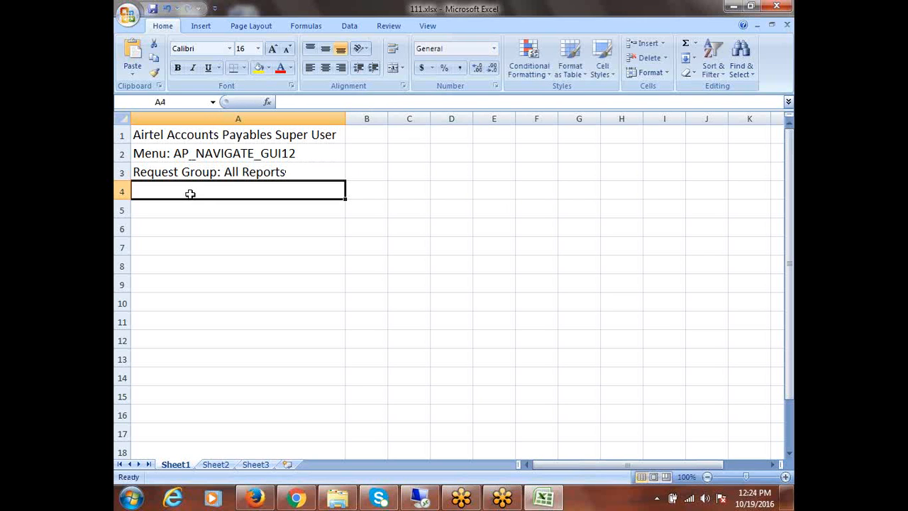
pyautogui.moveTo(216, 139); pyautogui.dragTo(223, 167)
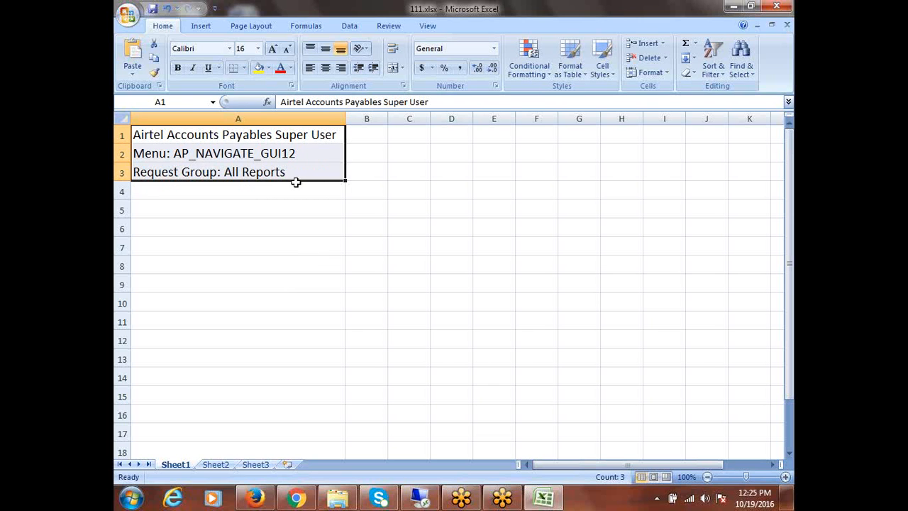
pyautogui.moveTo(257, 137); pyautogui.dragTo(278, 167)
pyautogui.click(219, 157)
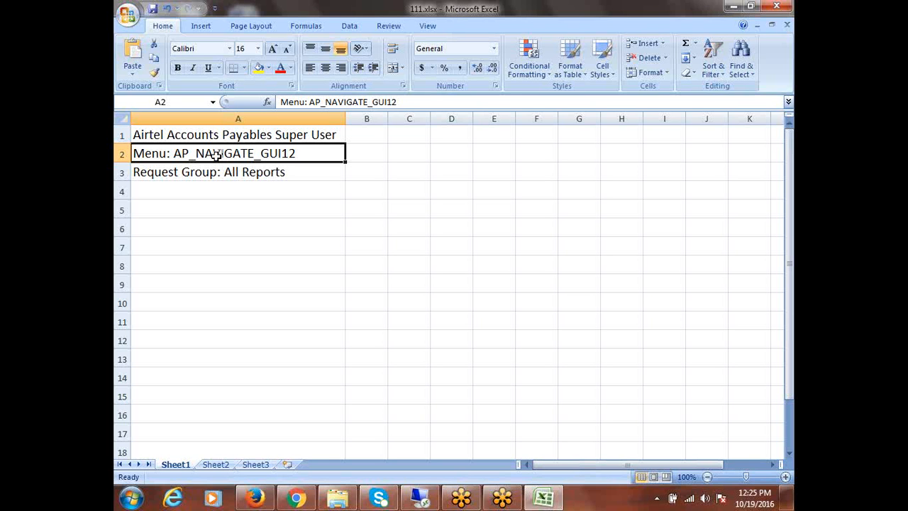
pyautogui.click(241, 138)
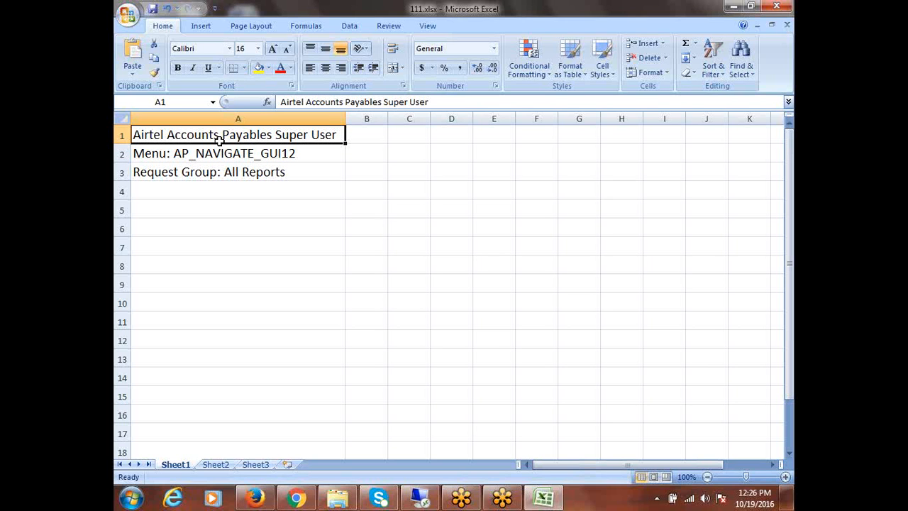
pyautogui.click(228, 156)
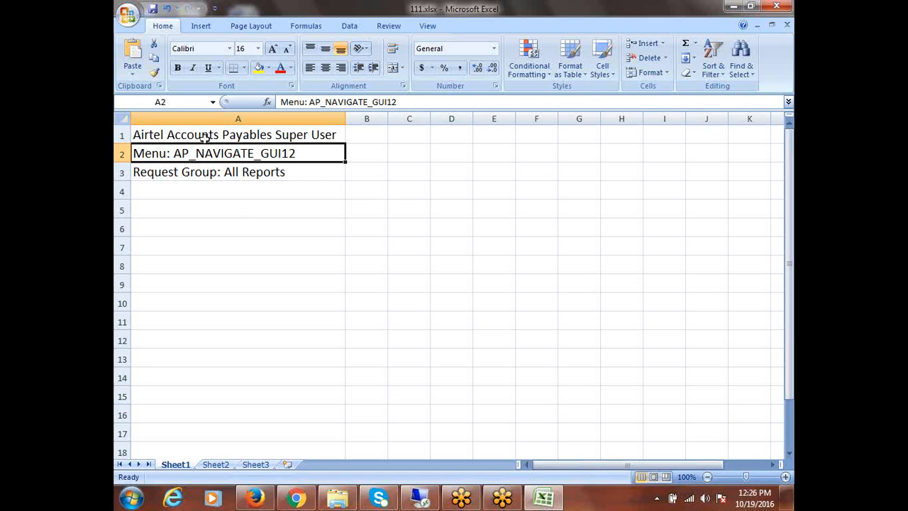
# - Enter column headers 'Employee' in A5 and 'Access' in B5
pyautogui.click(200, 216)
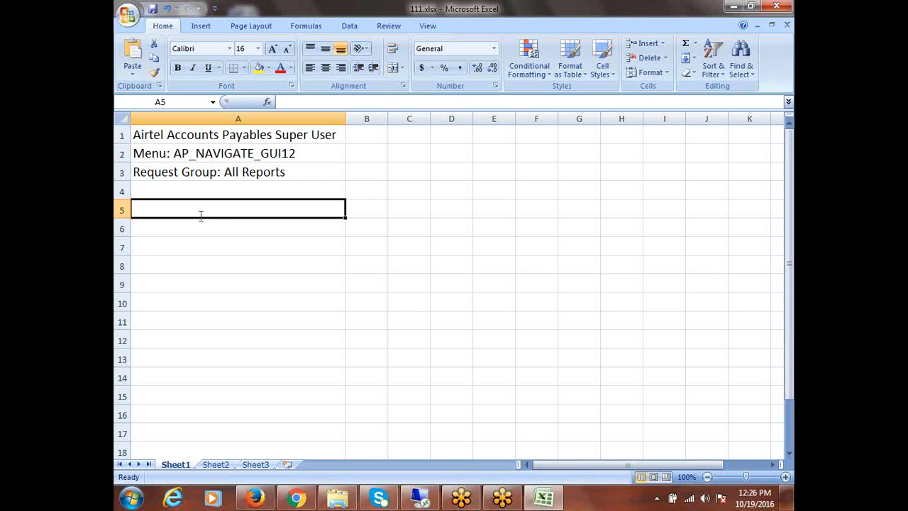
pyautogui.write('User')
pyautogui.press('Tab')
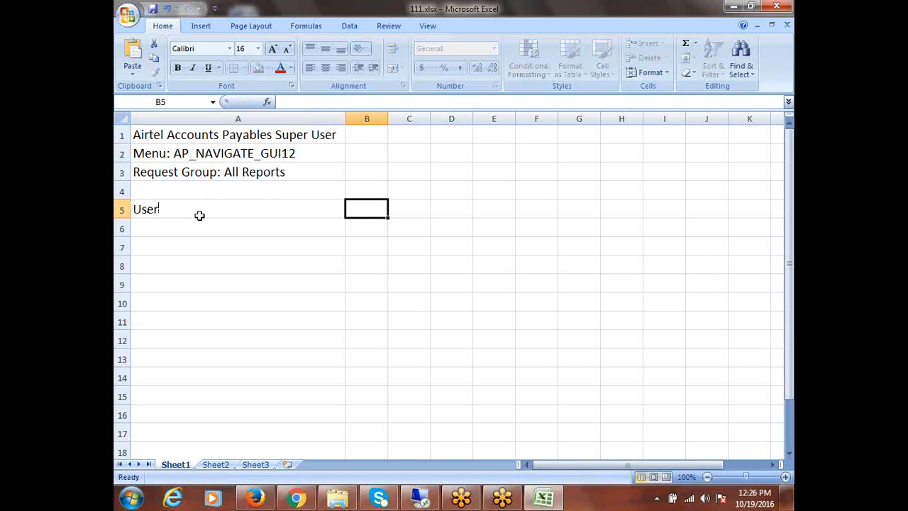
pyautogui.click(199, 216)
pyautogui.write('E')
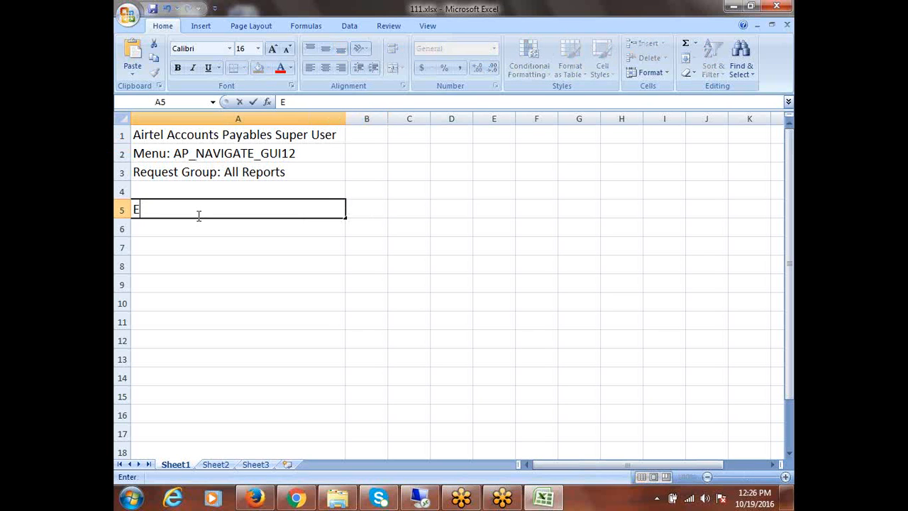
pyautogui.write('mployee')
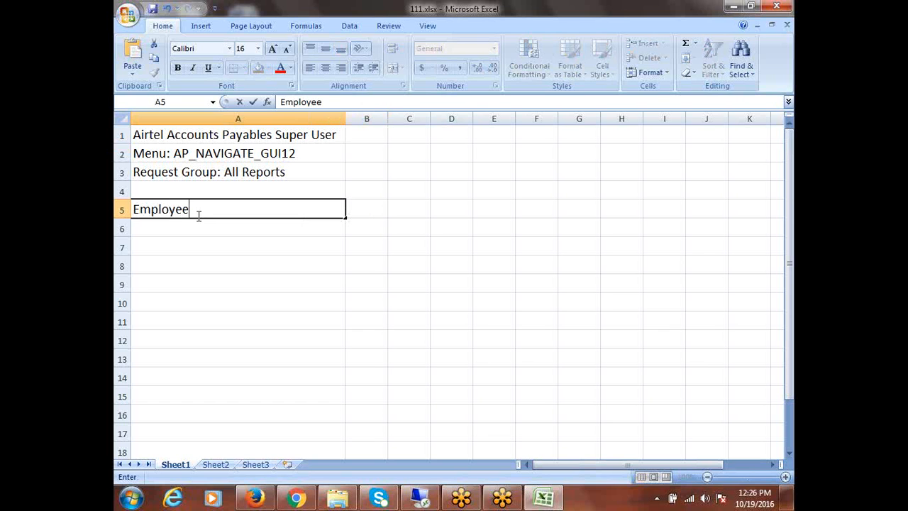
pyautogui.press('Tab')
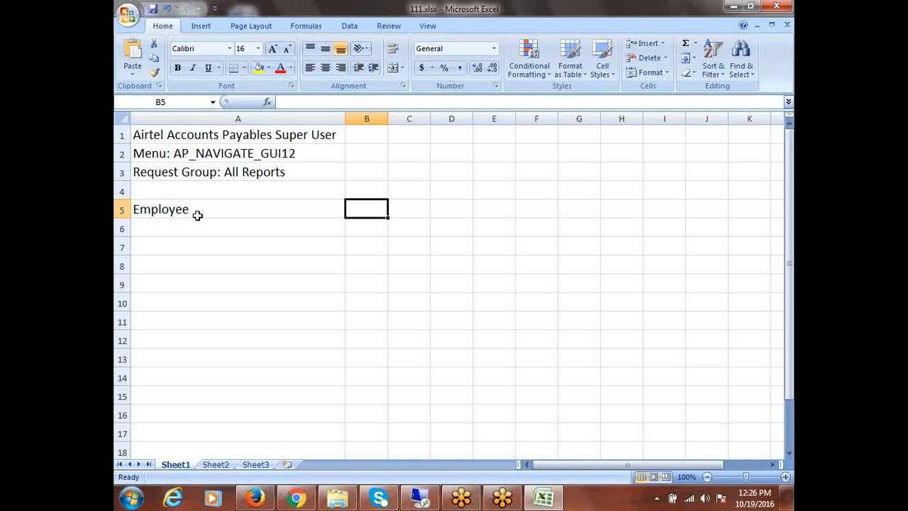
pyautogui.write('Access')
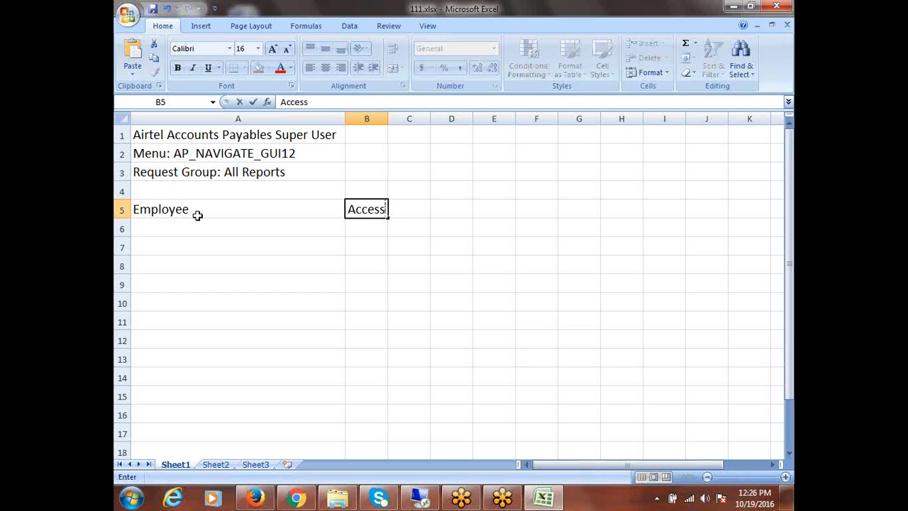
pyautogui.press('Tab')
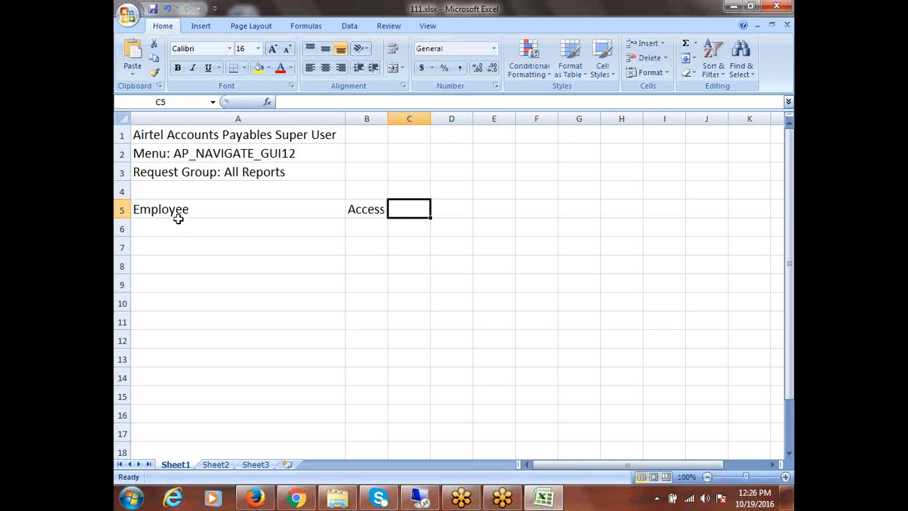
# - Fill the whole header row 5 with yellow
pyautogui.click(191, 228)
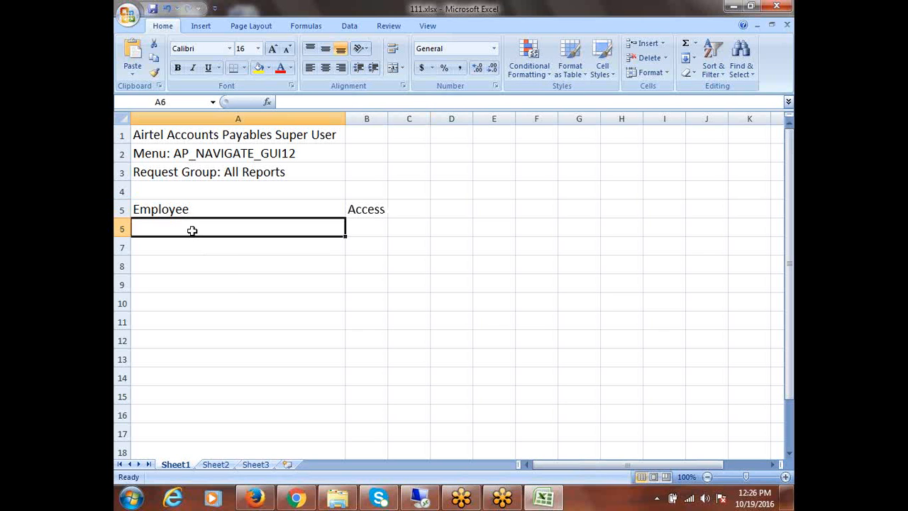
pyautogui.click(122, 209)
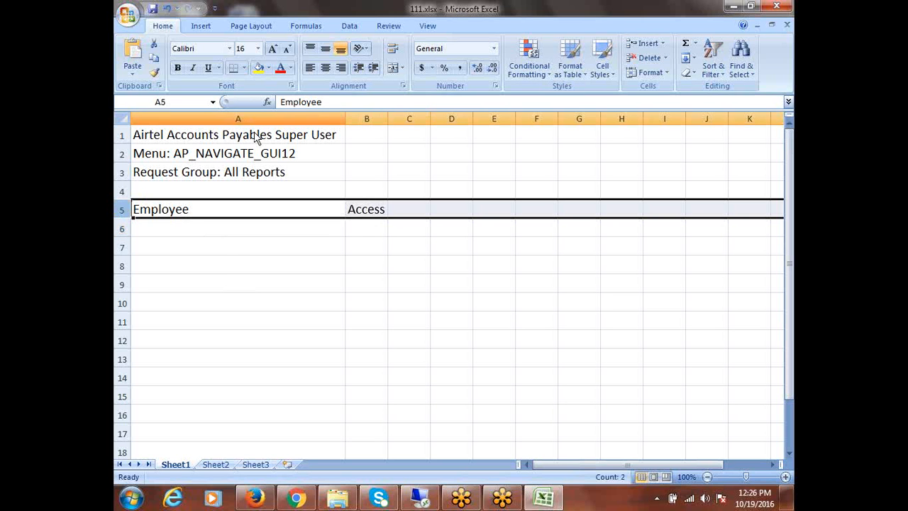
pyautogui.click(259, 68)
pyautogui.click(167, 234)
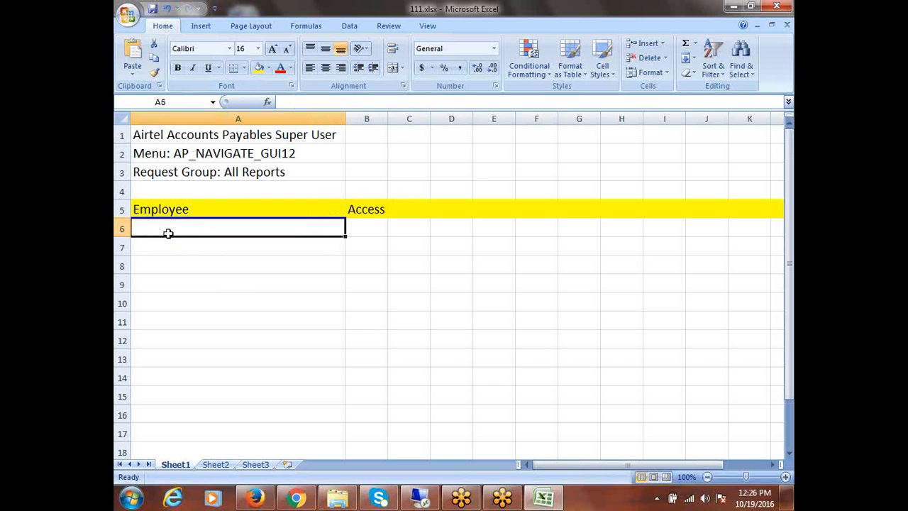
# - List employees Ramesh, Suresh and Alex in A6:A8
pyautogui.write('Ramesh')
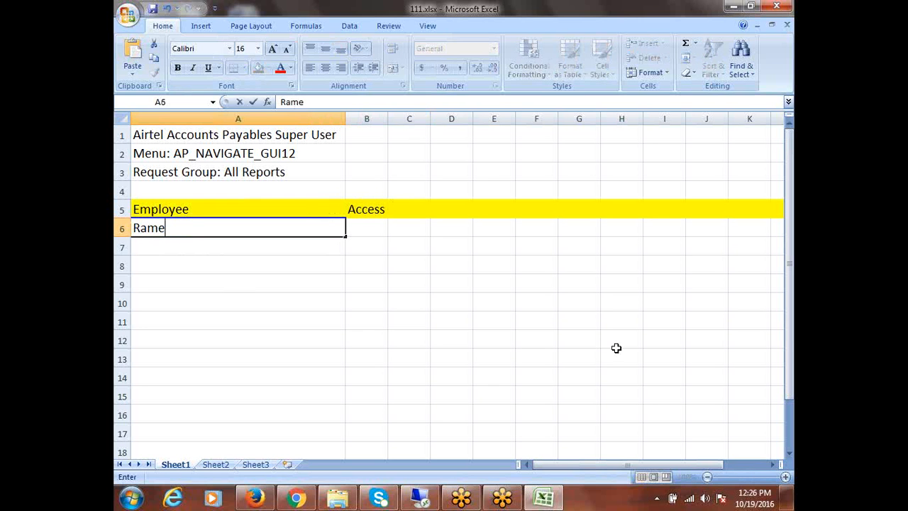
pyautogui.click(177, 246)
pyautogui.write('Suresh')
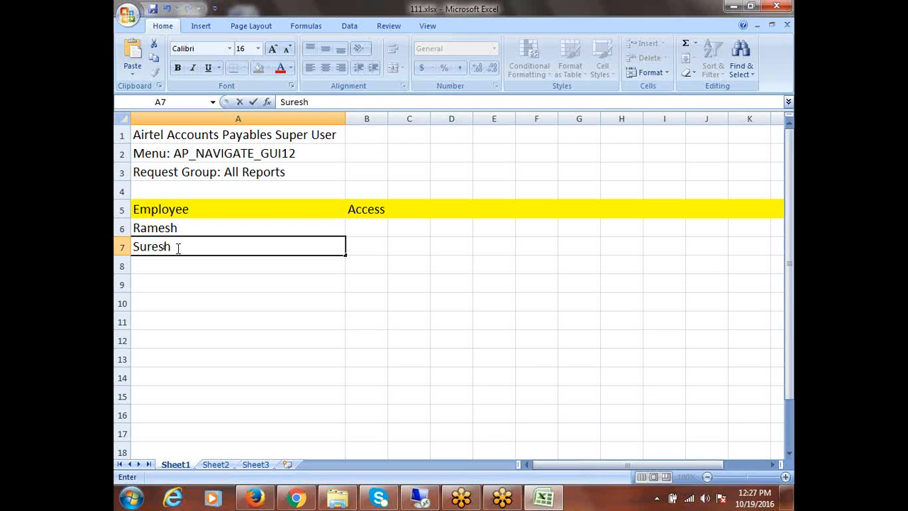
pyautogui.press('Return')
pyautogui.write('Alex')
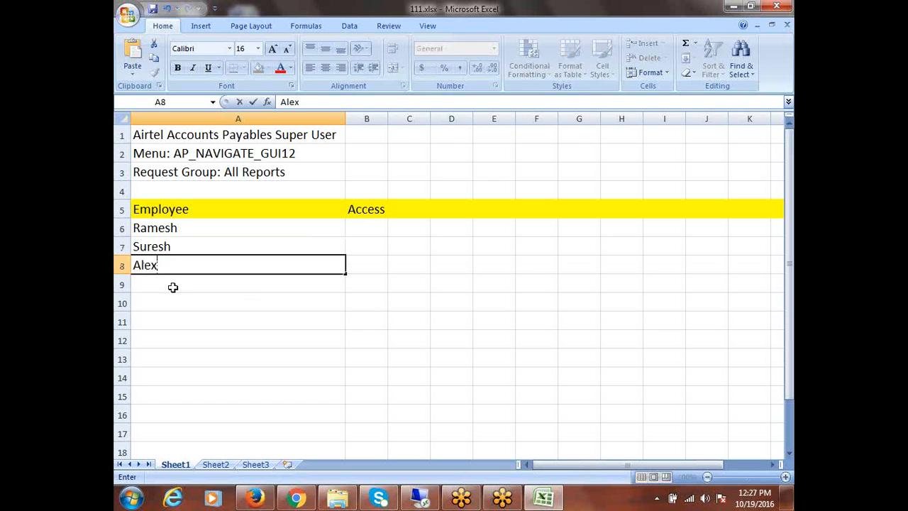
pyautogui.hotkey('ctrl', 'Return')
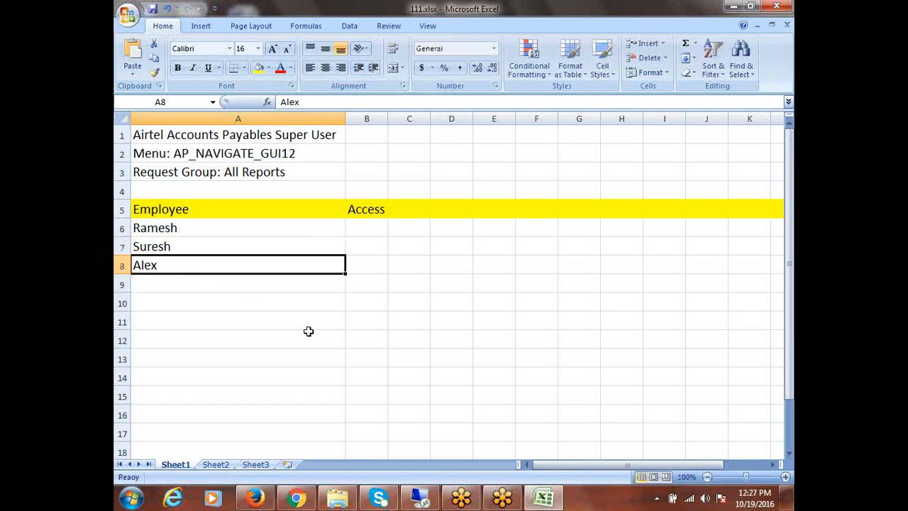
# - Enter Invoice Process, Payment Process and Supplier in B6:B8 and autofit column B
pyautogui.click(360, 230)
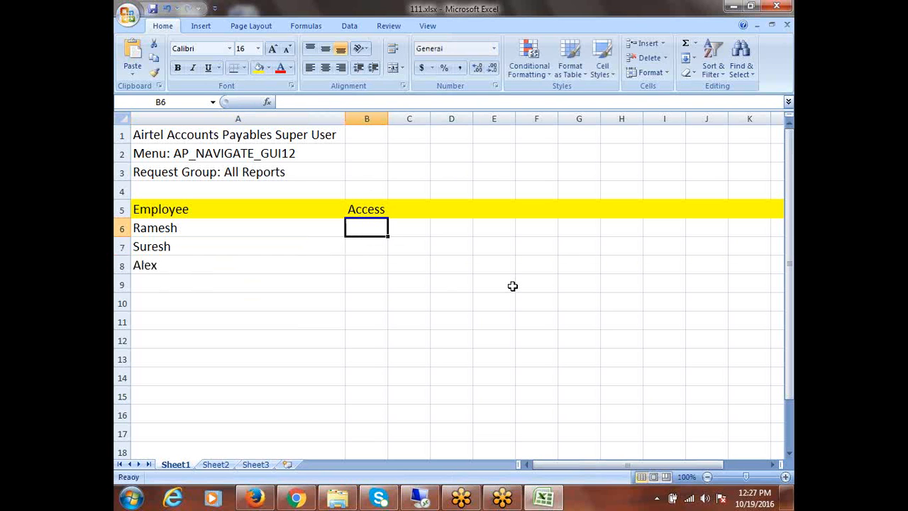
pyautogui.write('Invoic')
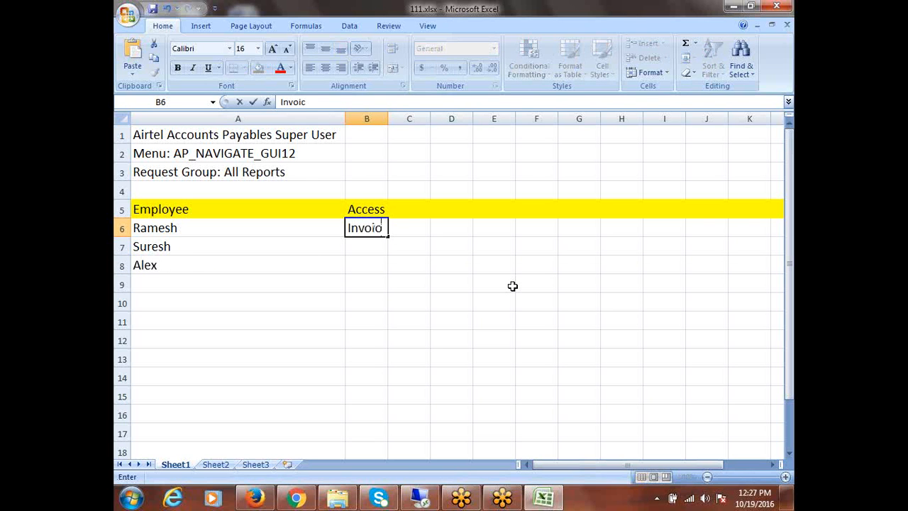
pyautogui.write('e Process')
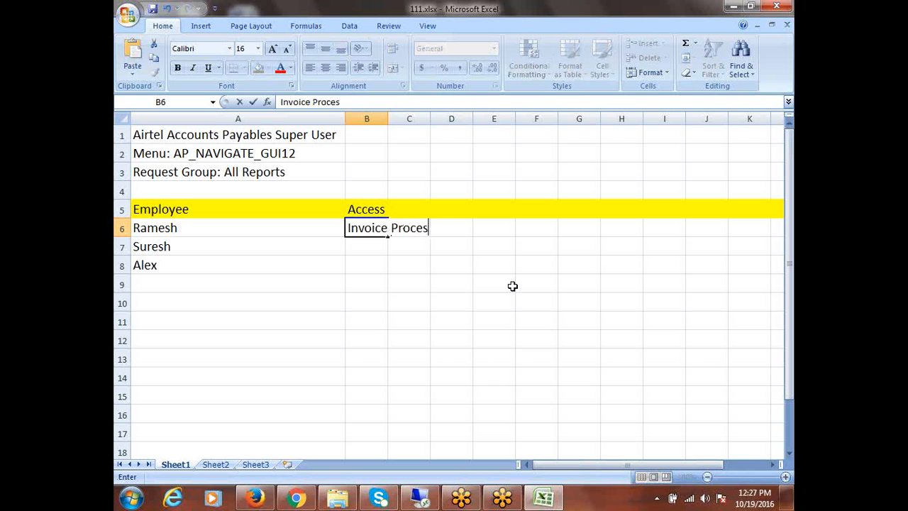
pyautogui.click(175, 250)
pyautogui.press('Tab')
pyautogui.write('P')
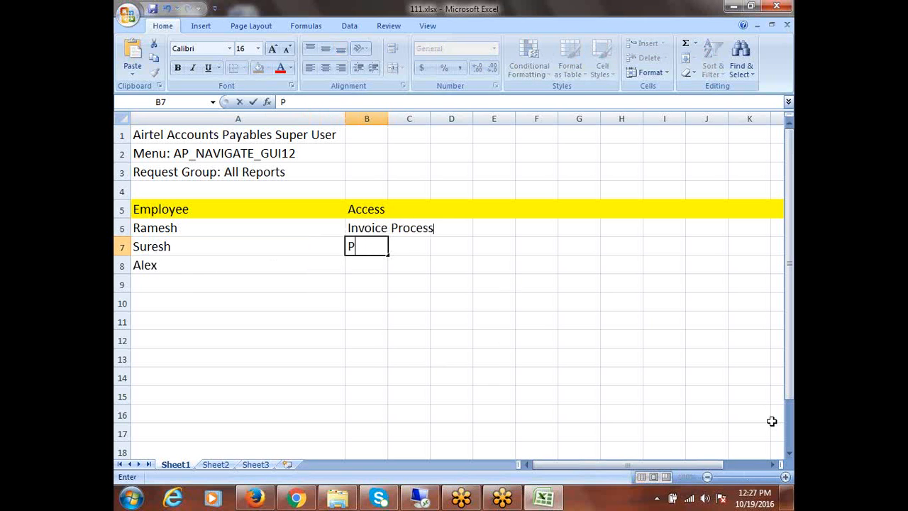
pyautogui.write('ayment Process')
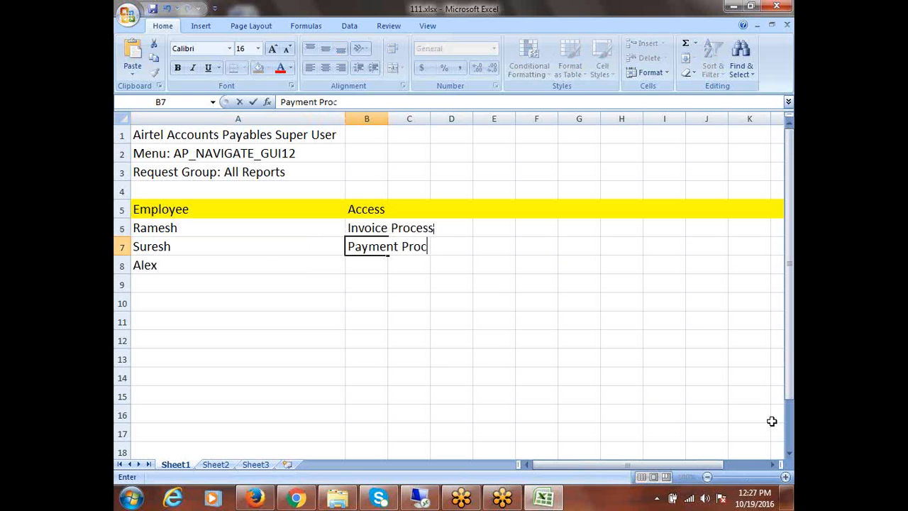
pyautogui.click(178, 261)
pyautogui.press('Tab')
pyautogui.press('super+space')
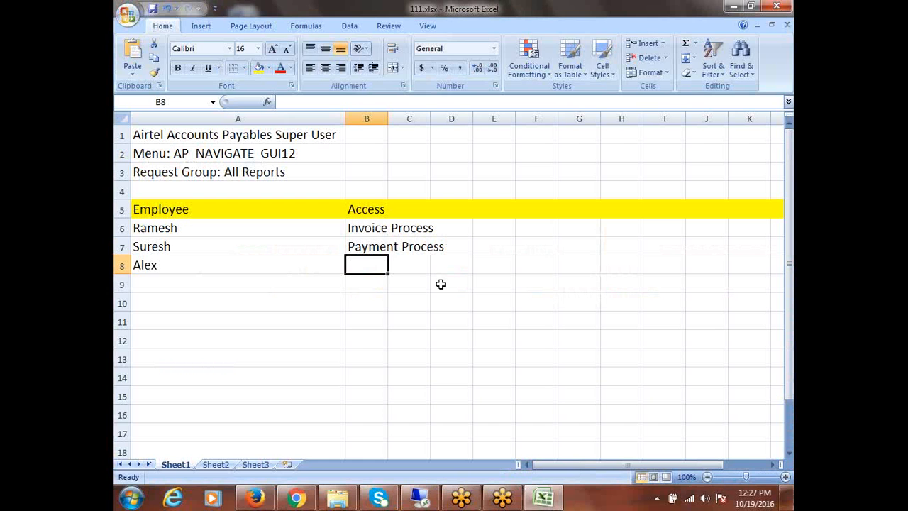
pyautogui.write('Supplier')
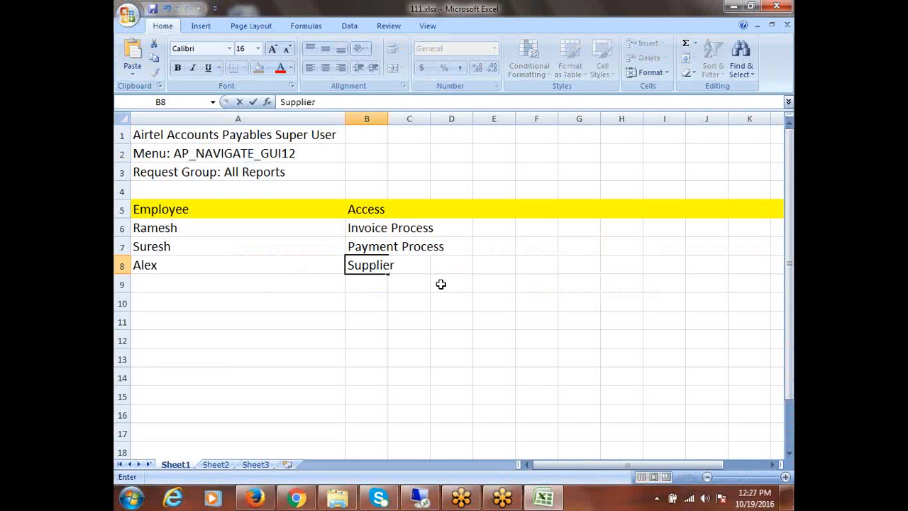
pyautogui.click(387, 114)
pyautogui.doubleClick(388, 119)
# - Type the heading 'Reports' in cell C5
pyautogui.click(418, 231)
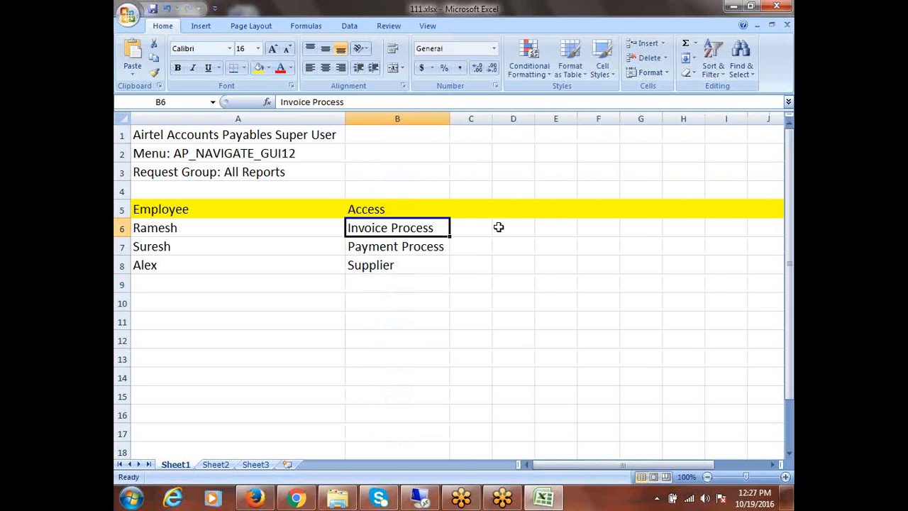
pyautogui.click(469, 211)
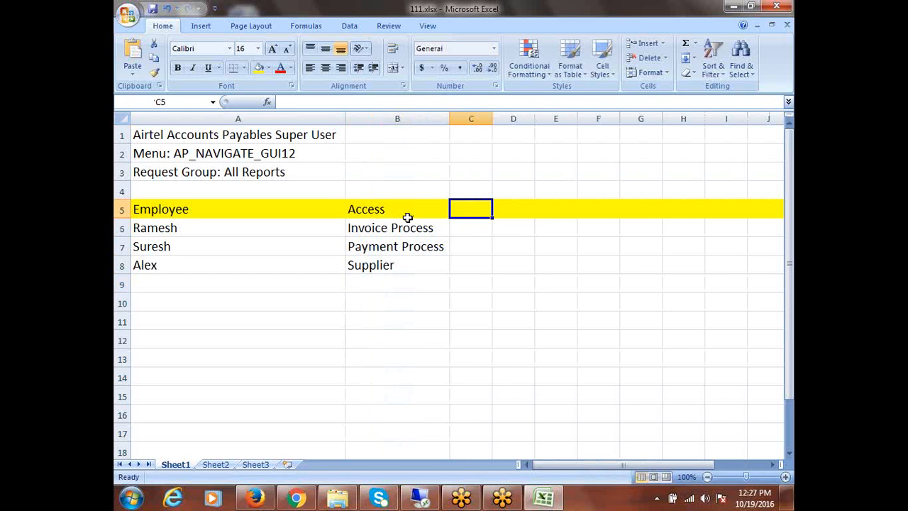
pyautogui.write('Report')
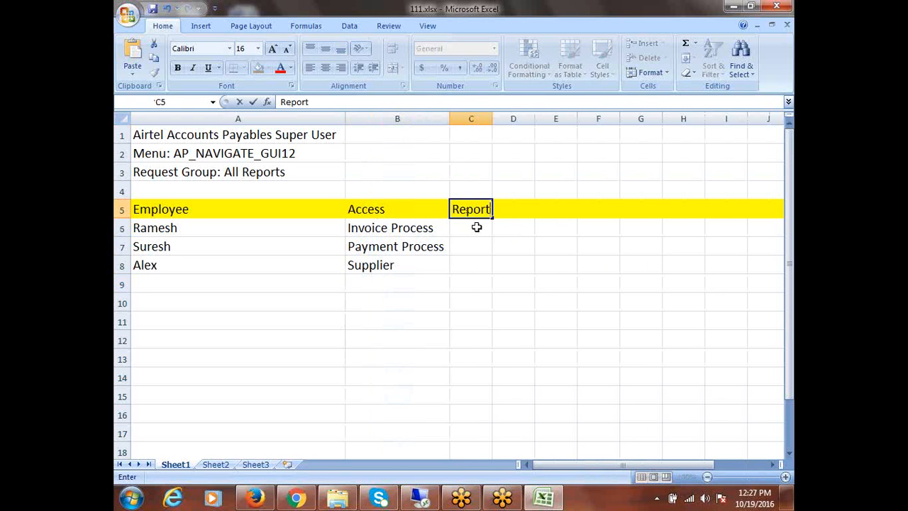
pyautogui.write('s')
# - Enter '5 Reports' in C6 and '2 Reports' in C7
pyautogui.click(461, 228)
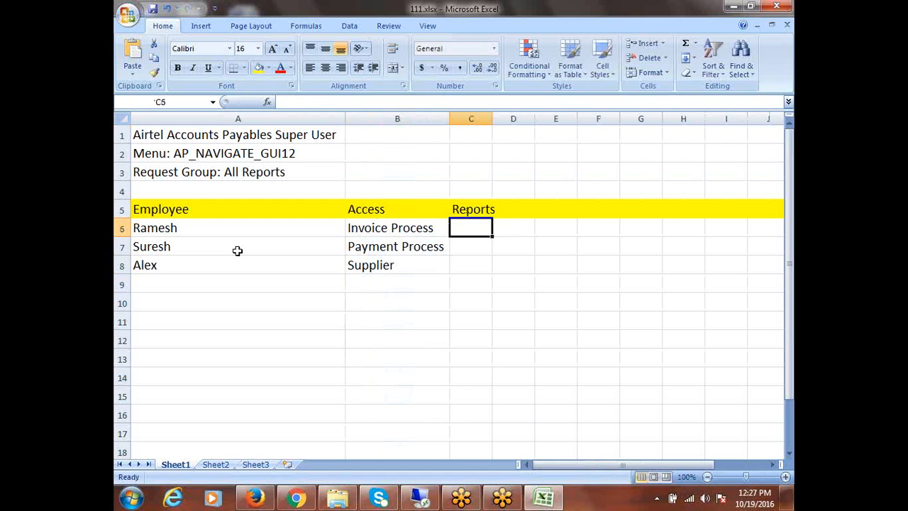
pyautogui.click(176, 232)
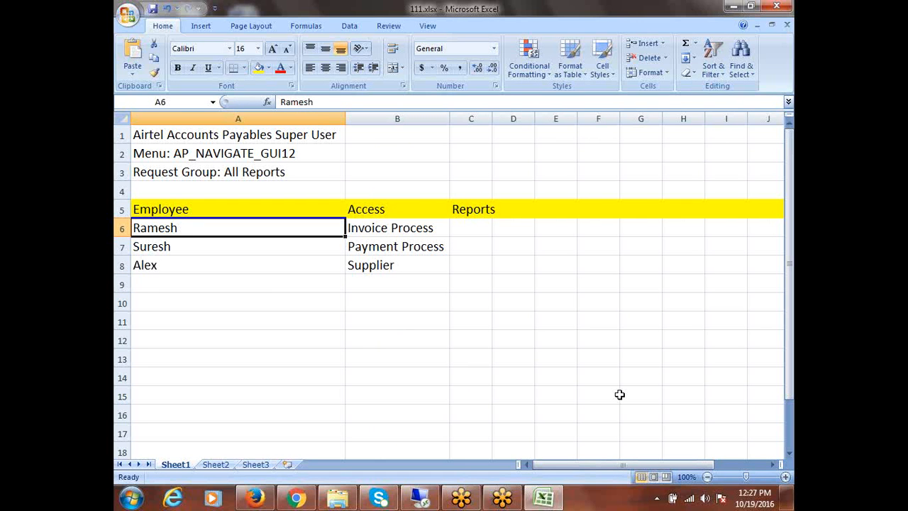
pyautogui.press('Right')
pyautogui.press('Right')
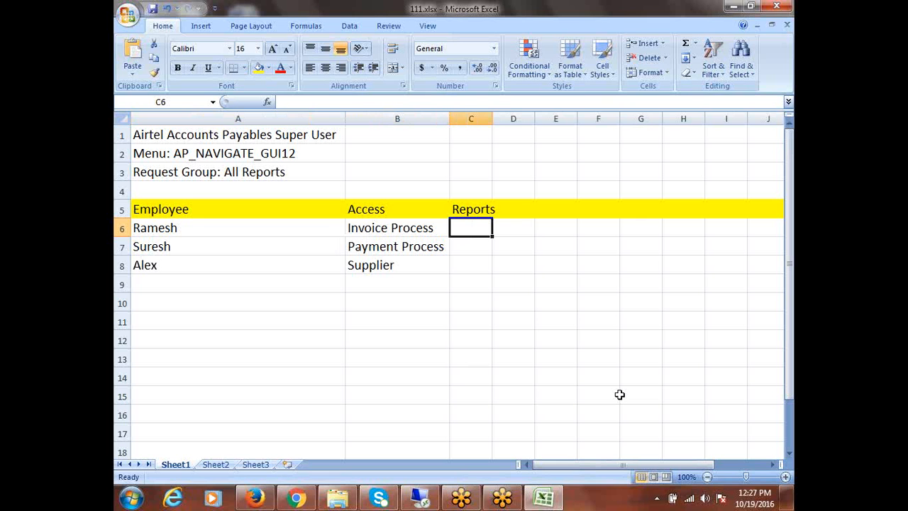
pyautogui.write('5')
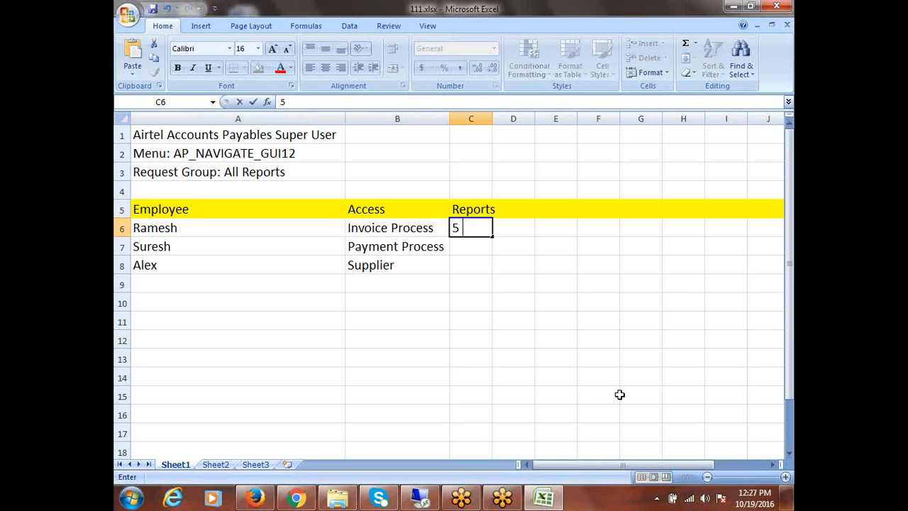
pyautogui.write(' Reports')
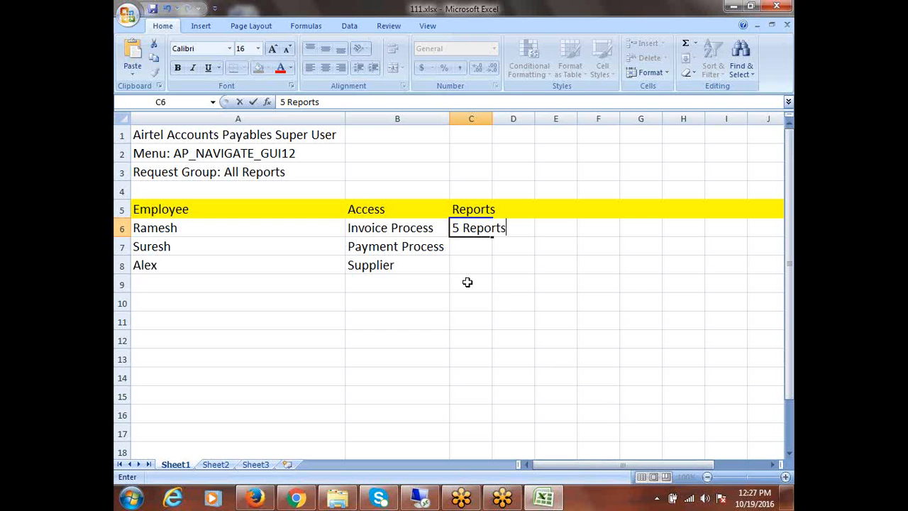
pyautogui.click(461, 249)
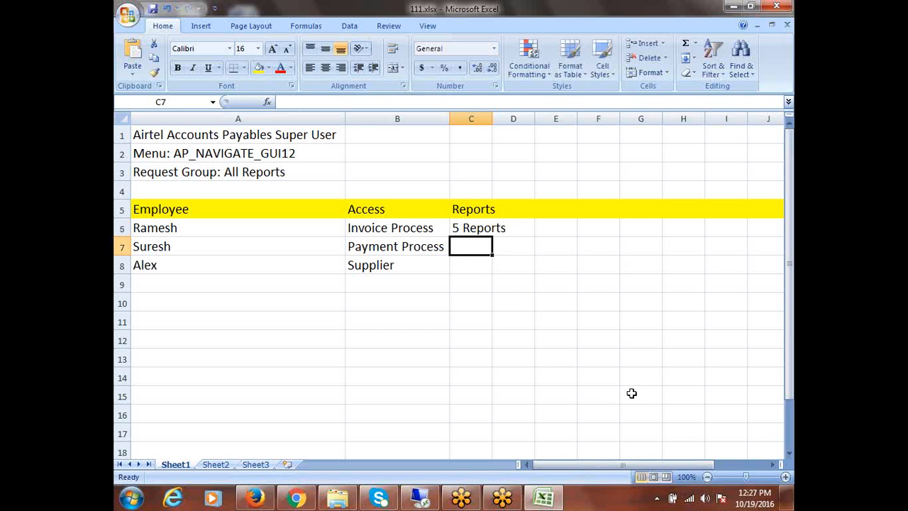
pyautogui.write('2 r')
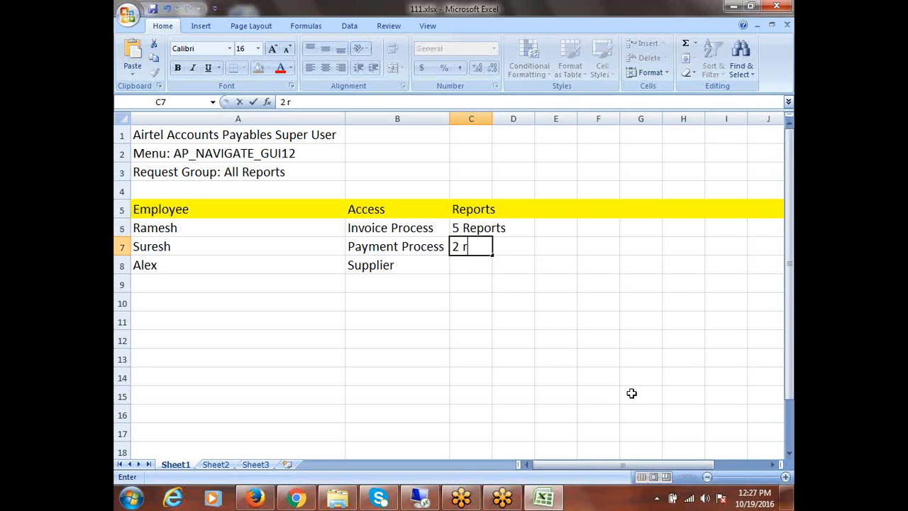
pyautogui.press('BackSpace')
pyautogui.write('Reports')
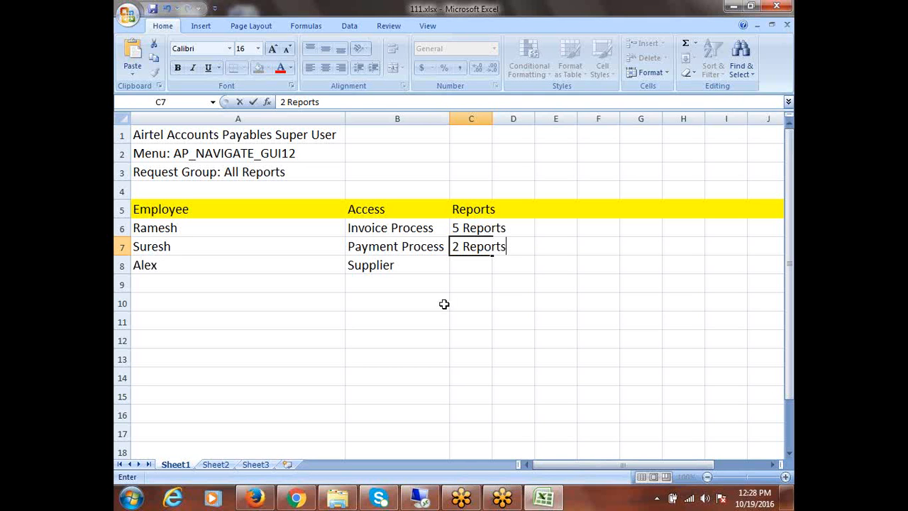
# - Autofit column C and enter '1 Reports' in C8 for Alex
pyautogui.doubleClick(494, 119)
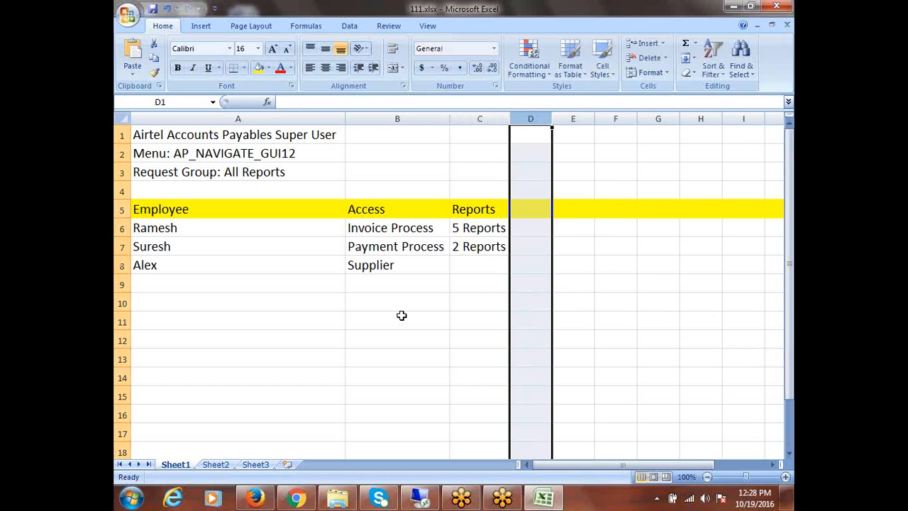
pyautogui.click(366, 239)
pyautogui.click(482, 234)
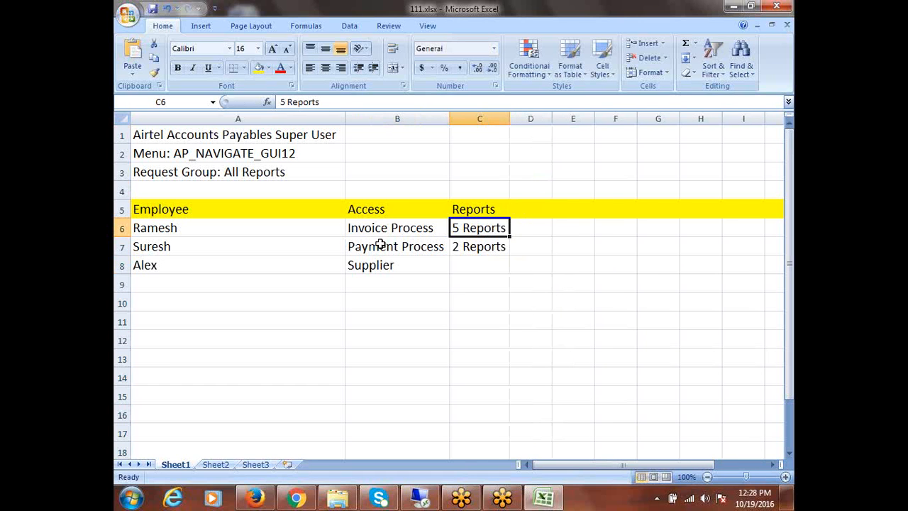
pyautogui.click(379, 244)
pyautogui.click(157, 246)
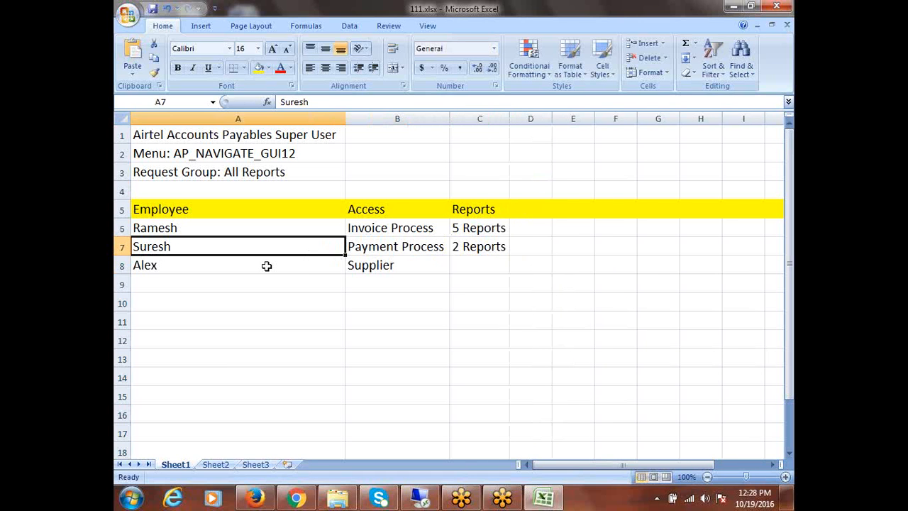
pyautogui.click(376, 253)
pyautogui.click(477, 253)
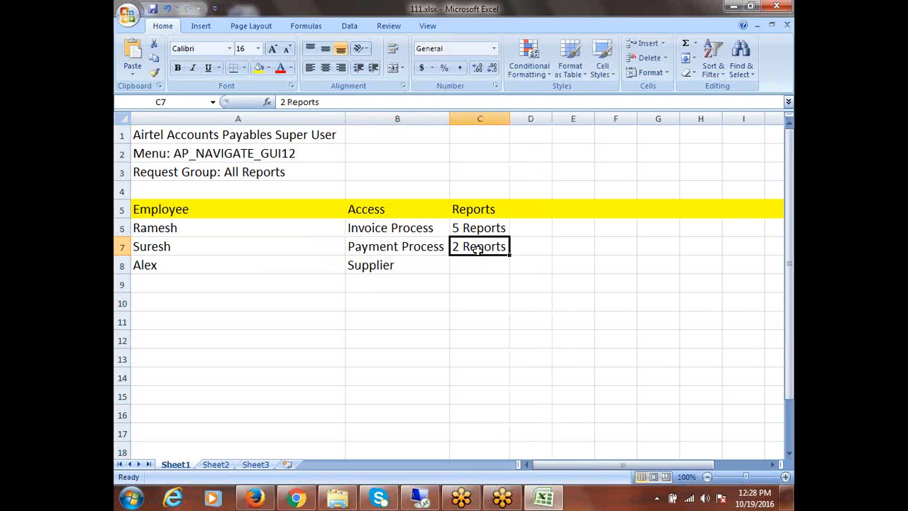
pyautogui.click(387, 270)
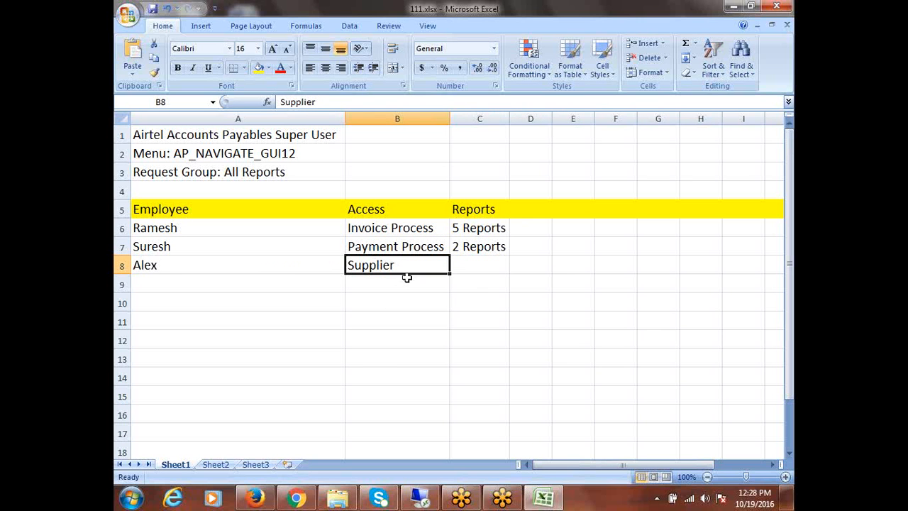
pyautogui.click(473, 261)
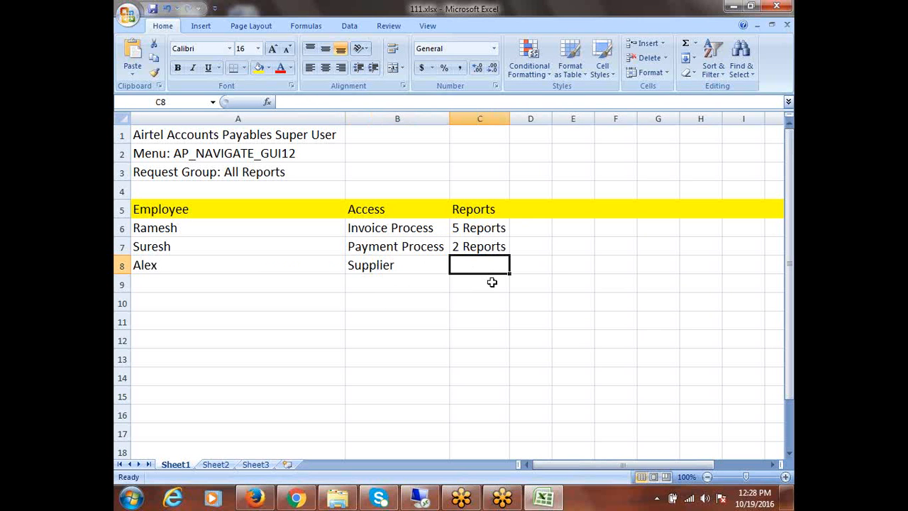
pyautogui.write('1 R')
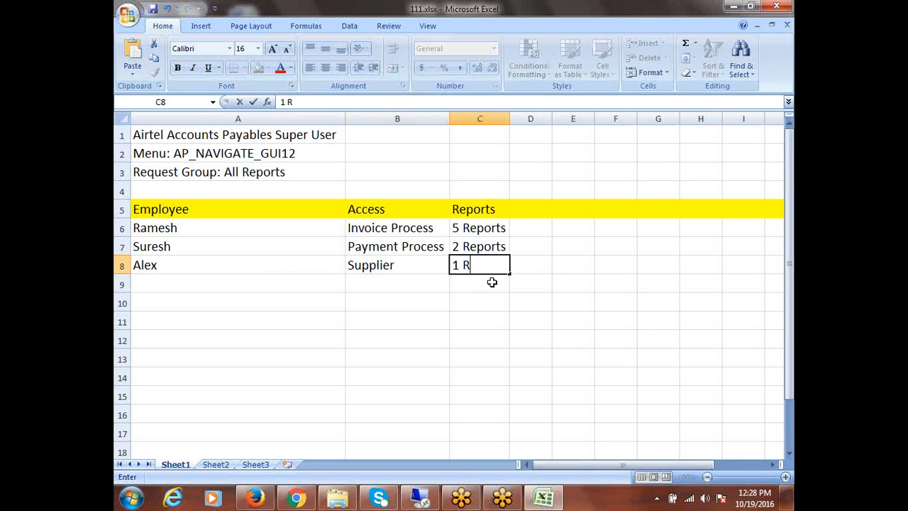
pyautogui.write('eports')
pyautogui.click(383, 280)
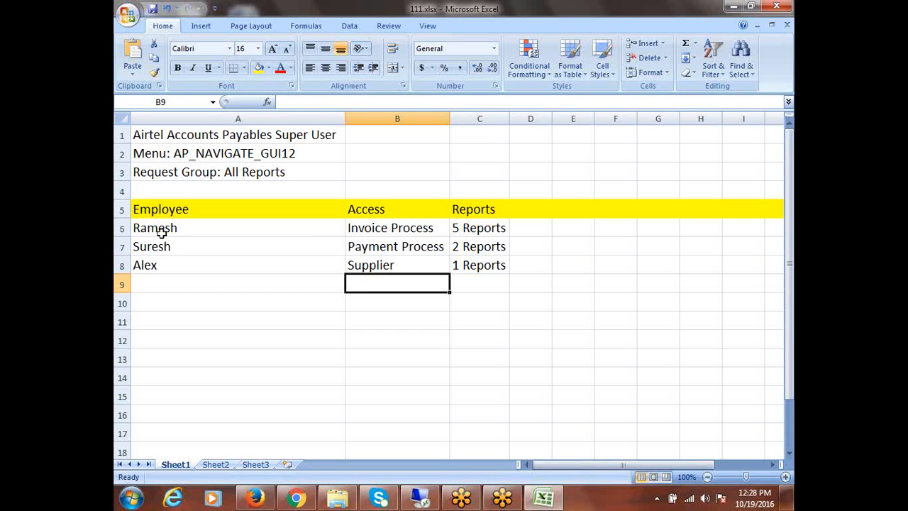
# - Append '/User' to the A5 heading so it reads 'Employee/User', then review the entries
pyautogui.moveTo(161, 233); pyautogui.dragTo(166, 261)
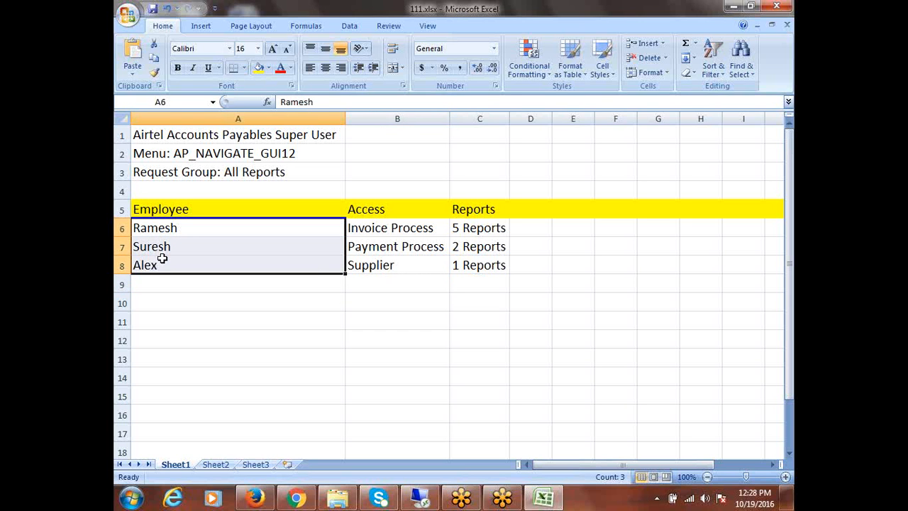
pyautogui.click(192, 204)
pyautogui.doubleClick(195, 207)
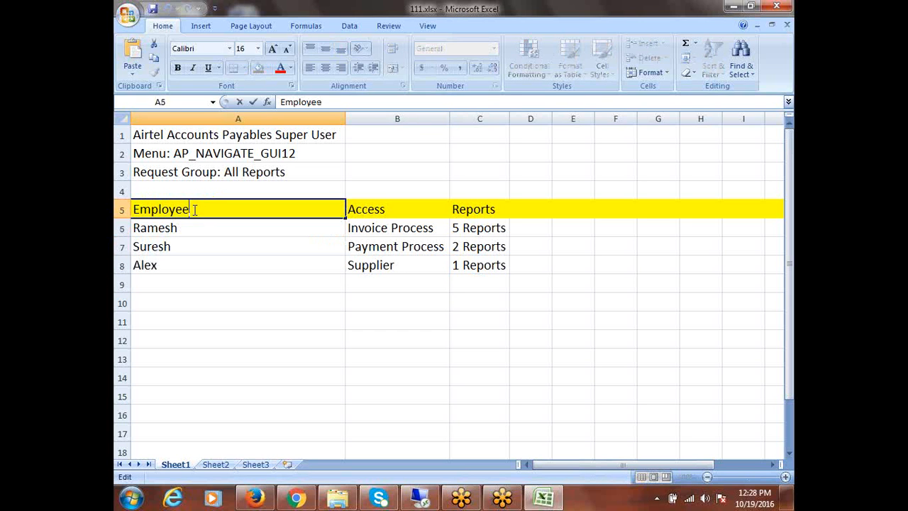
pyautogui.write('/User')
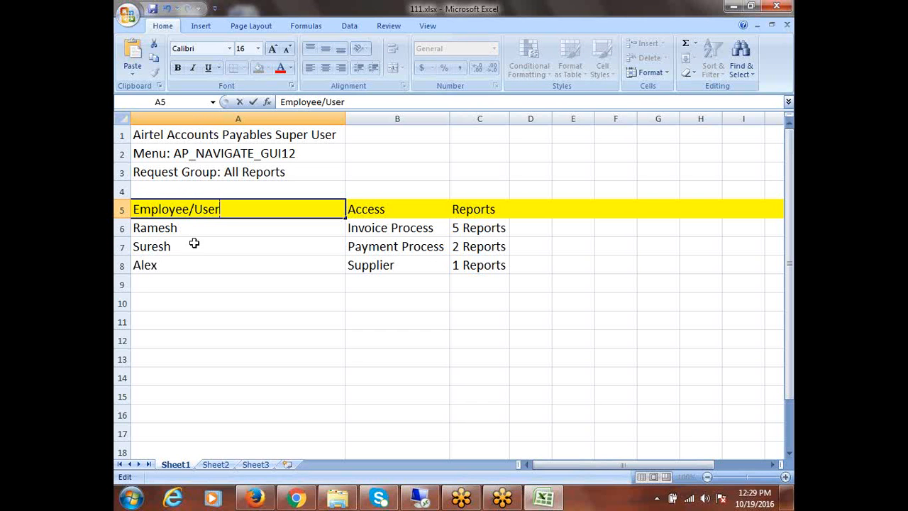
pyautogui.moveTo(174, 234); pyautogui.dragTo(173, 263)
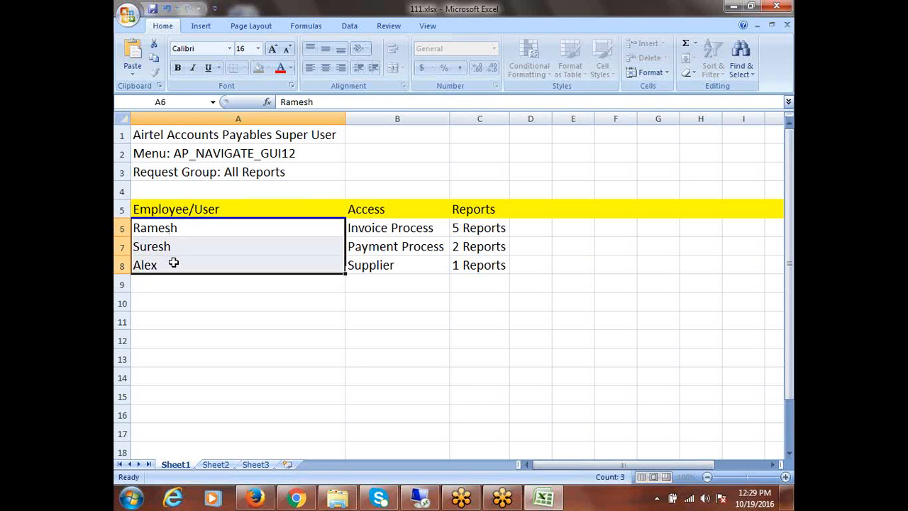
pyautogui.moveTo(371, 229); pyautogui.dragTo(378, 262)
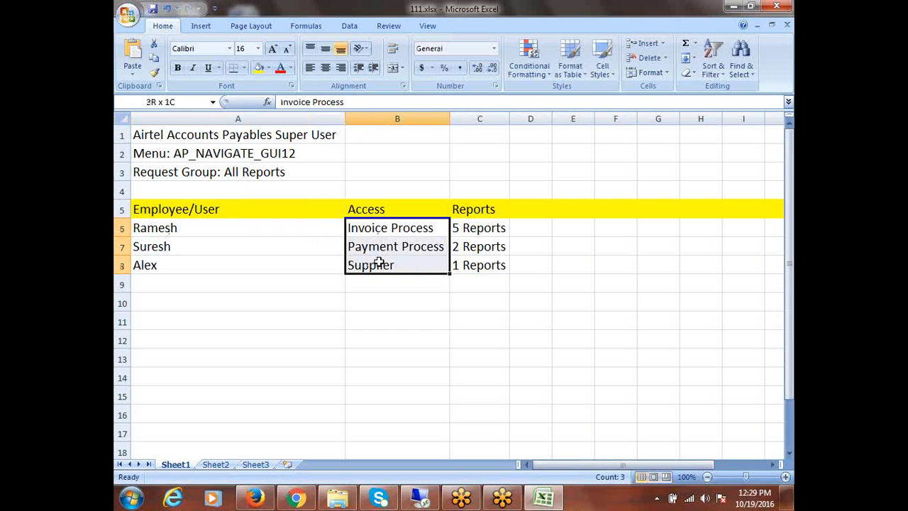
pyautogui.click(166, 285)
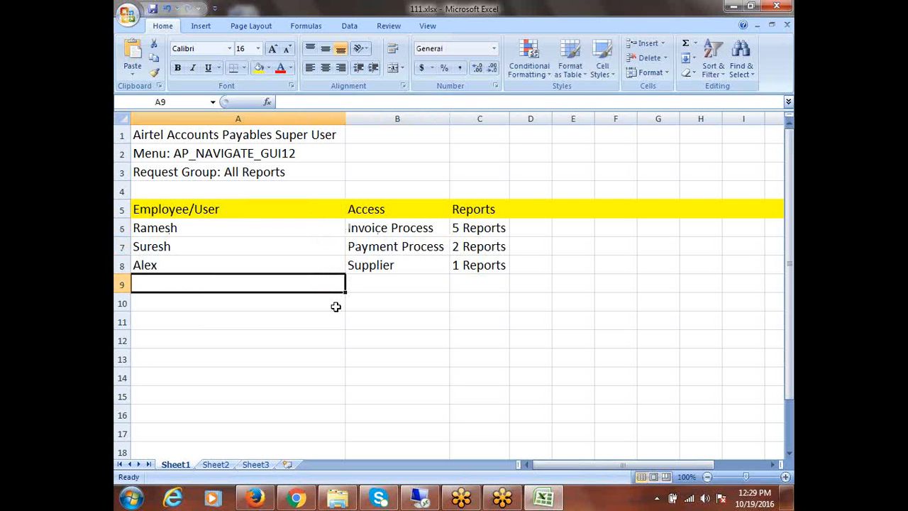
# - Enter Laxman, Invoice Process and 2 Reports across A9:C9
pyautogui.write('Laxman')
pyautogui.press('Tab')
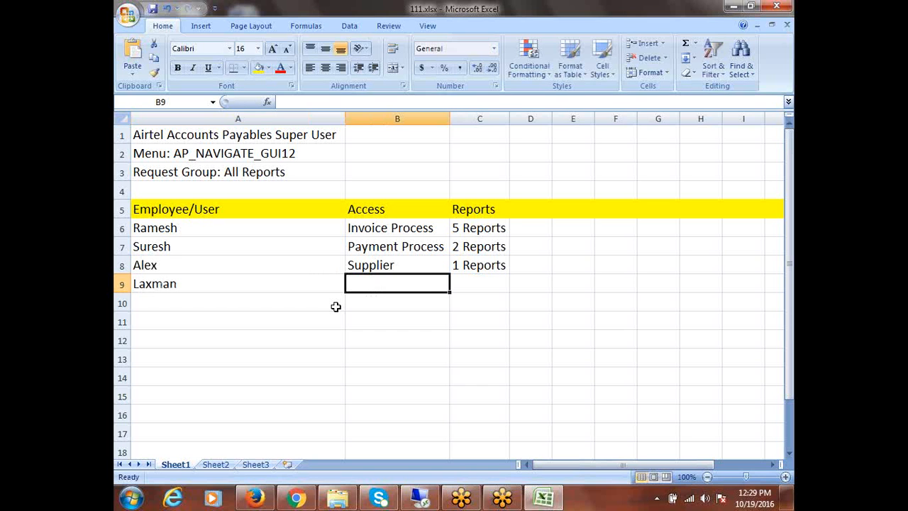
pyautogui.write('Invoice Pr')
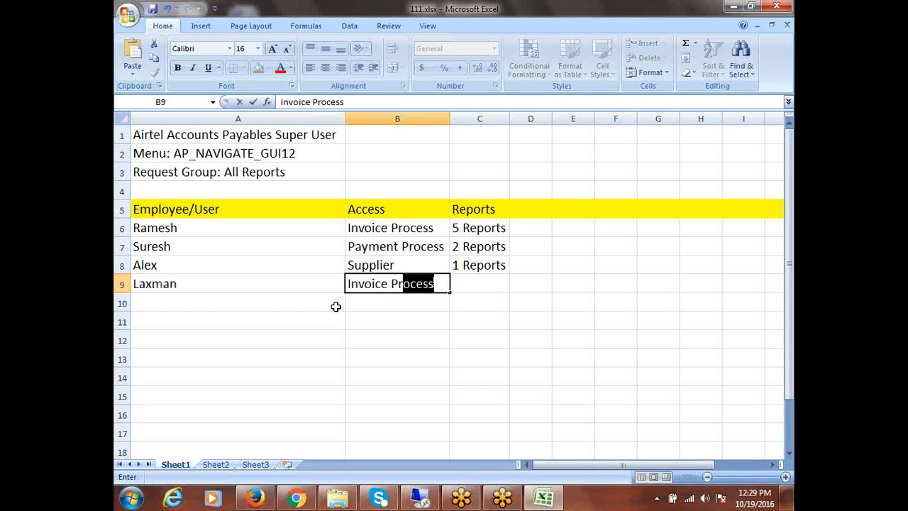
pyautogui.write('ocess')
pyautogui.press('Tab')
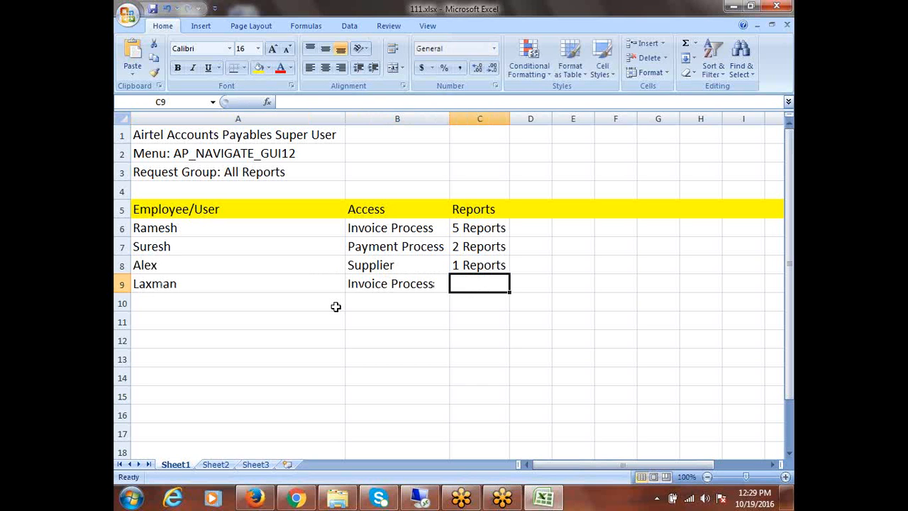
pyautogui.write('2 Repor')
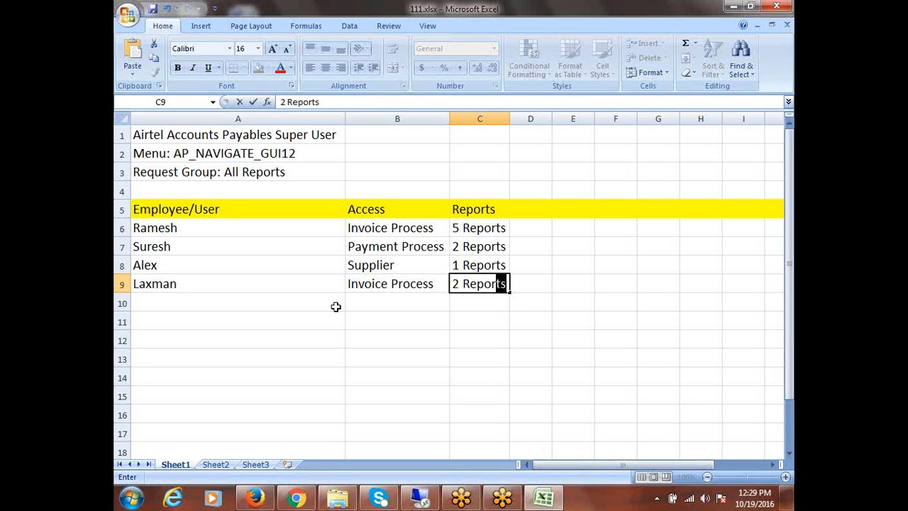
pyautogui.write('ts')
pyautogui.click(532, 285)
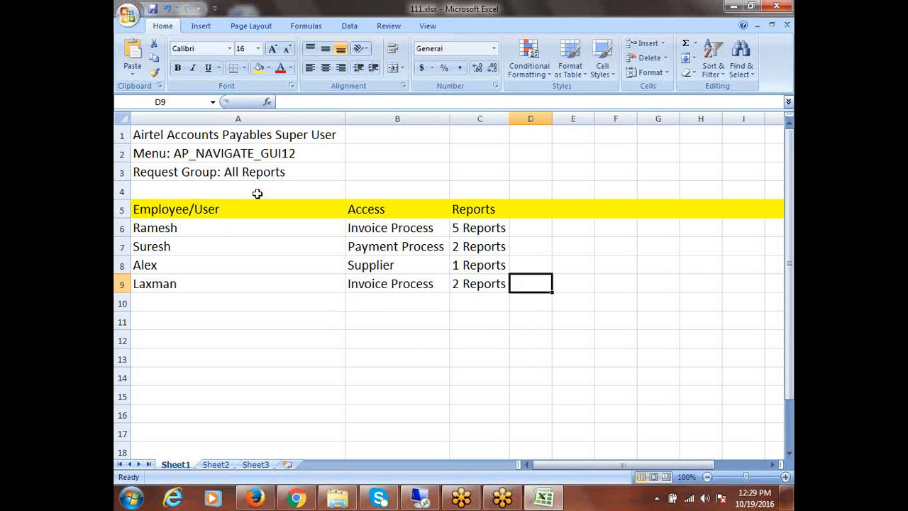
pyautogui.moveTo(210, 135); pyautogui.dragTo(231, 172)
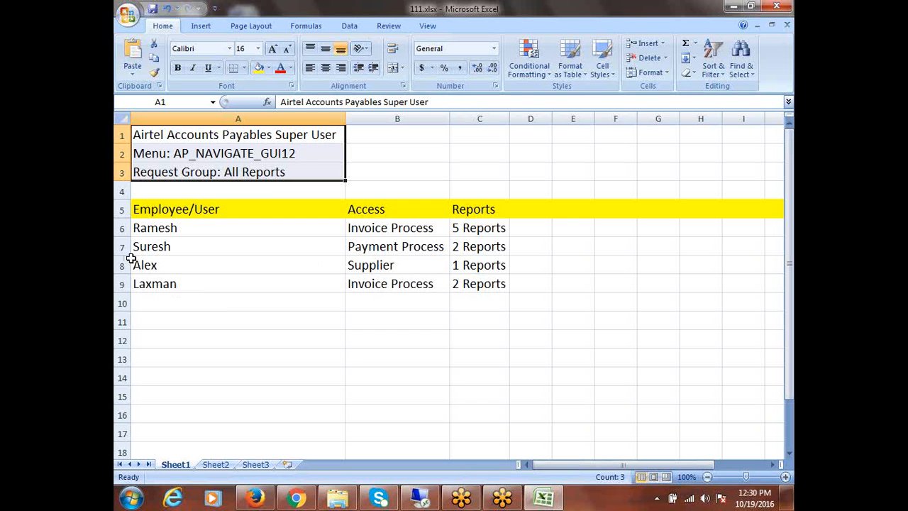
pyautogui.moveTo(147, 229); pyautogui.dragTo(485, 286)
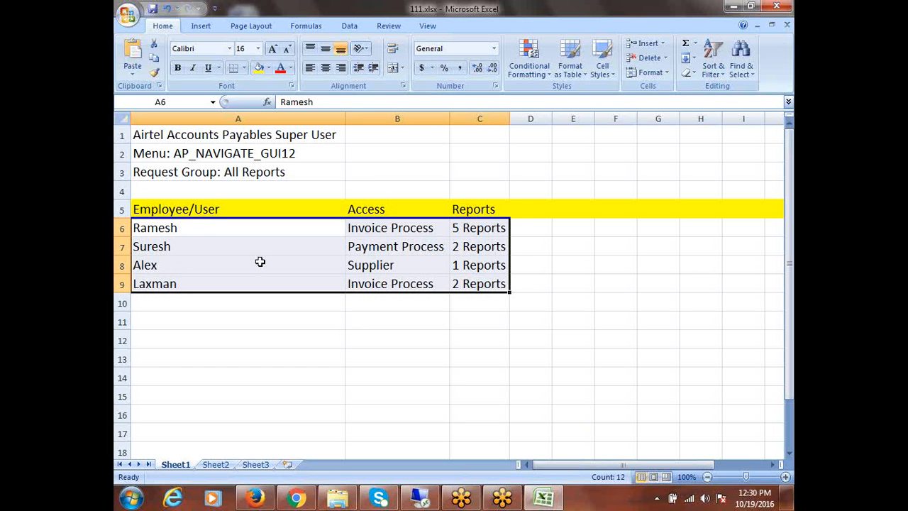
pyautogui.moveTo(187, 229); pyautogui.dragTo(194, 287)
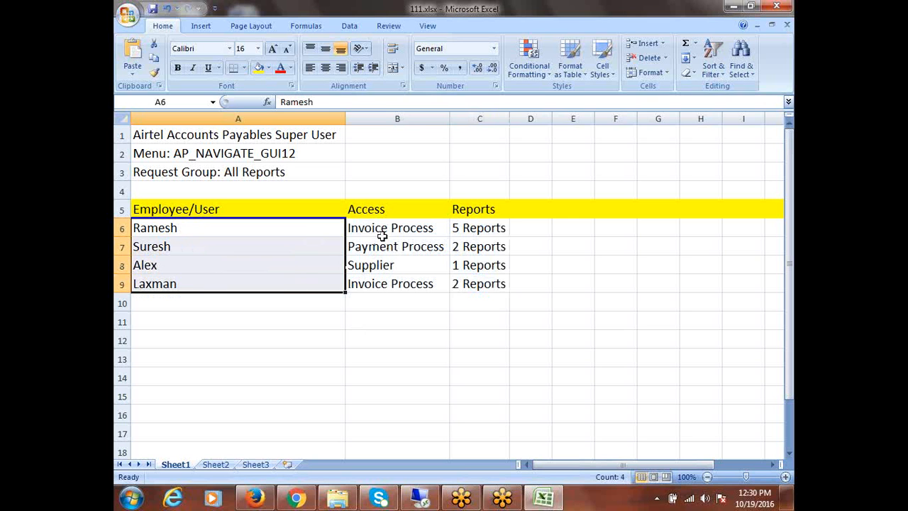
pyautogui.moveTo(369, 227); pyautogui.dragTo(476, 283)
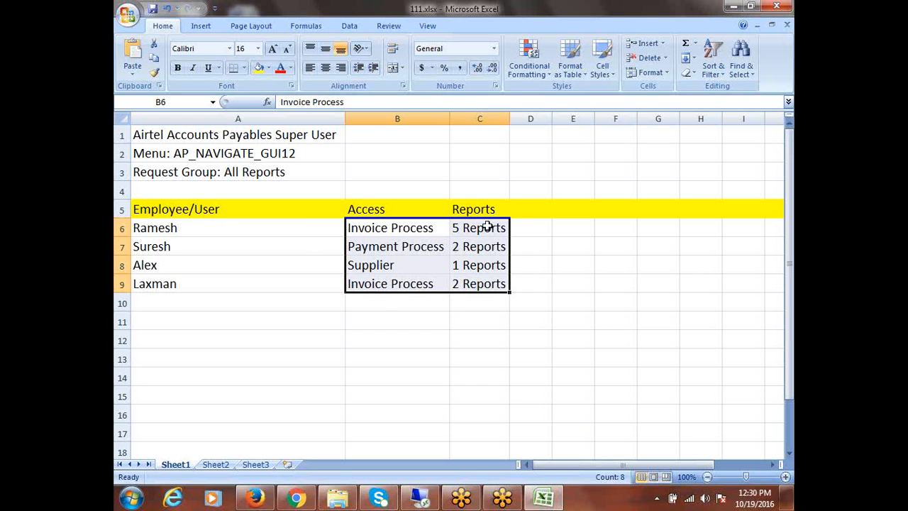
pyautogui.moveTo(488, 226); pyautogui.dragTo(490, 283)
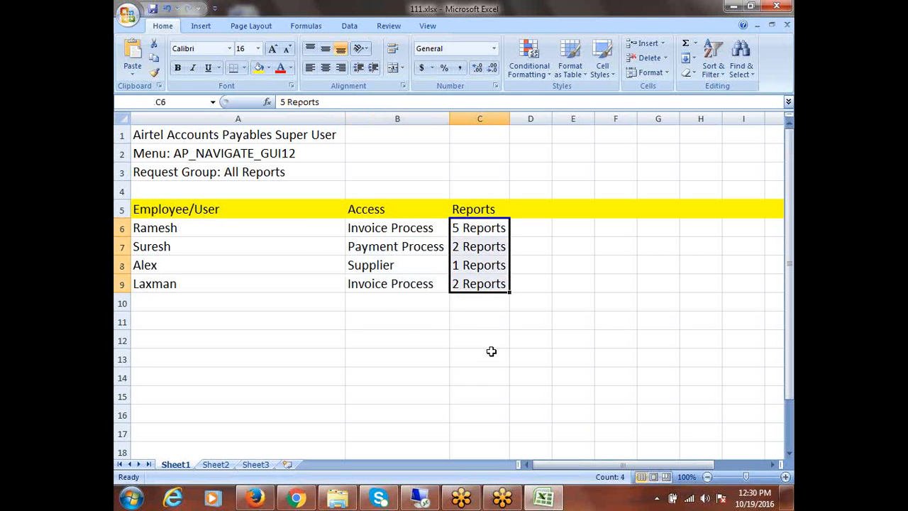
pyautogui.click(384, 354)
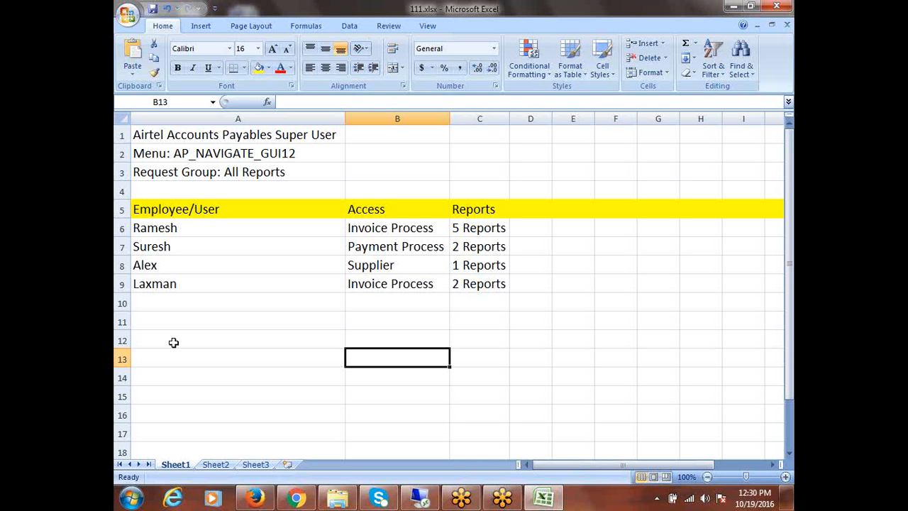
pyautogui.moveTo(160, 233); pyautogui.dragTo(166, 284)
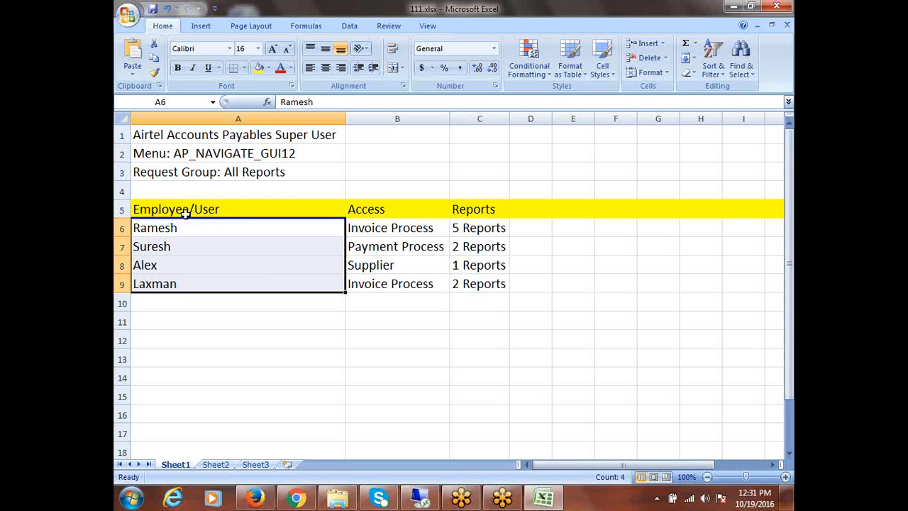
pyautogui.moveTo(186, 207); pyautogui.dragTo(474, 296)
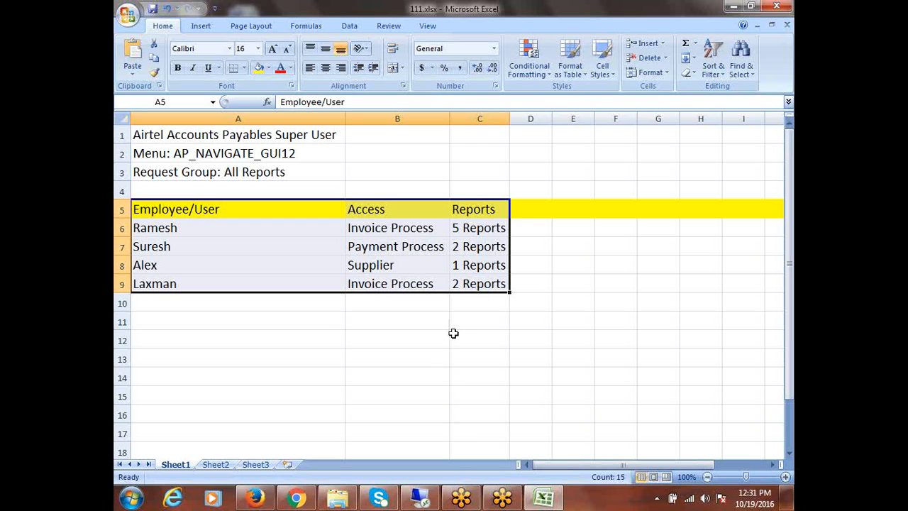
pyautogui.click(202, 154)
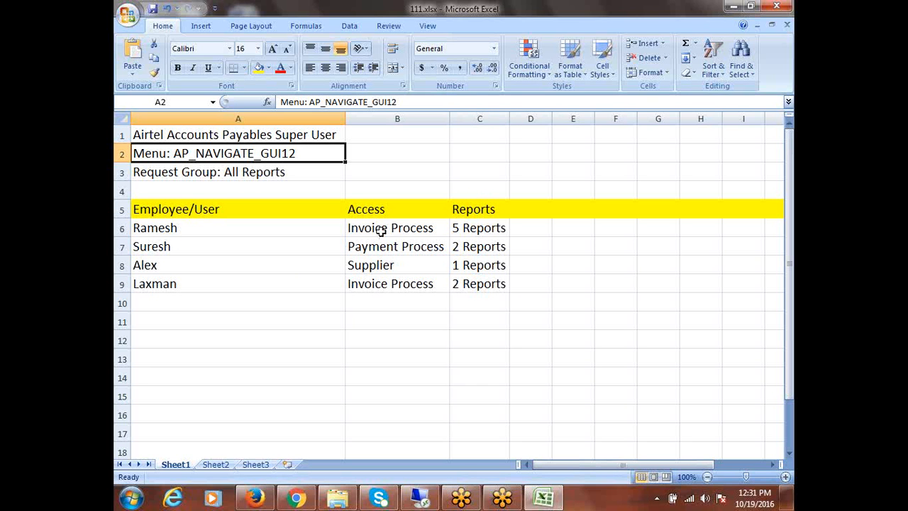
pyautogui.click(150, 232)
pyautogui.click(358, 234)
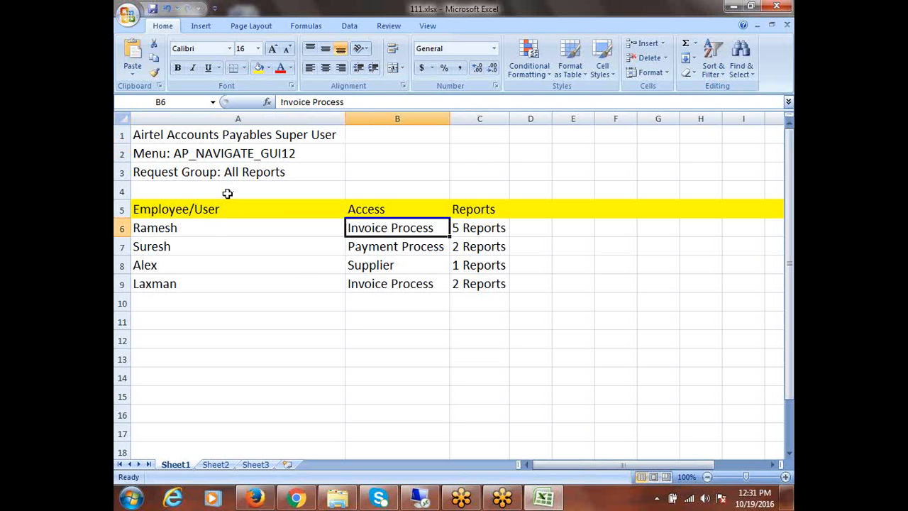
pyautogui.click(162, 230)
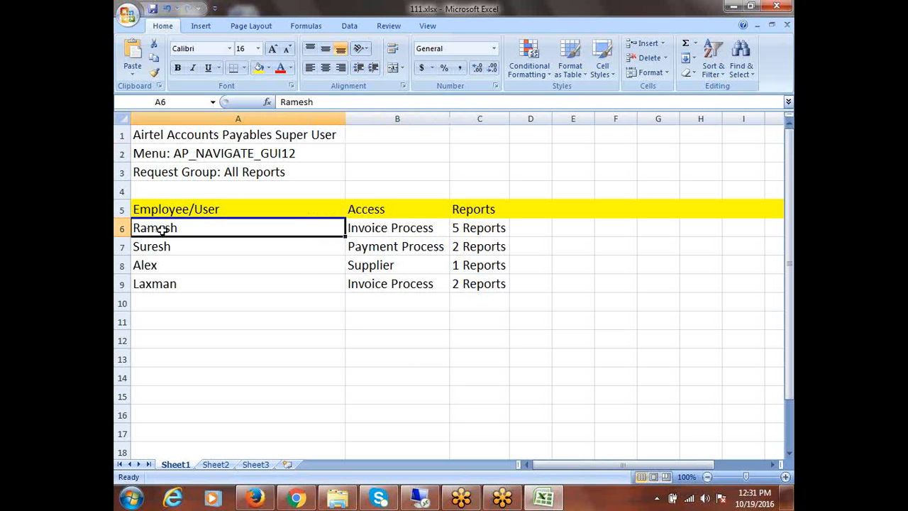
pyautogui.click(373, 229)
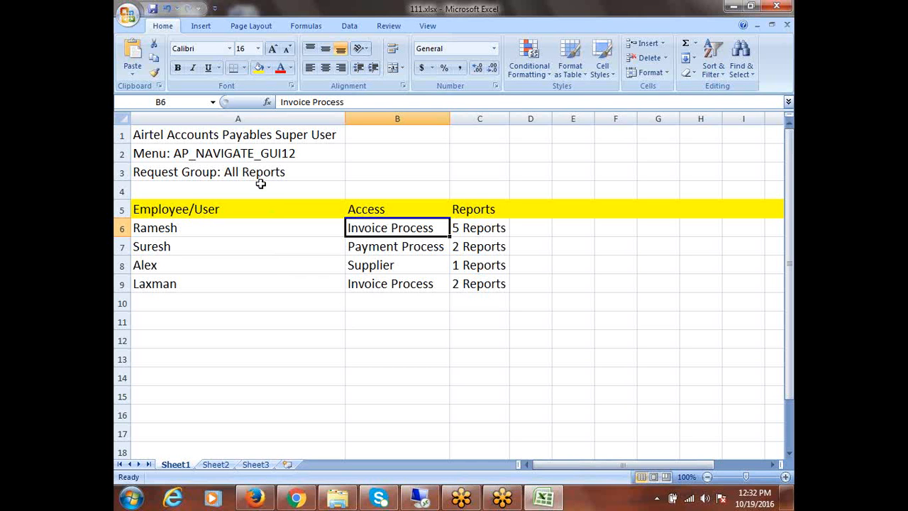
pyautogui.click(151, 251)
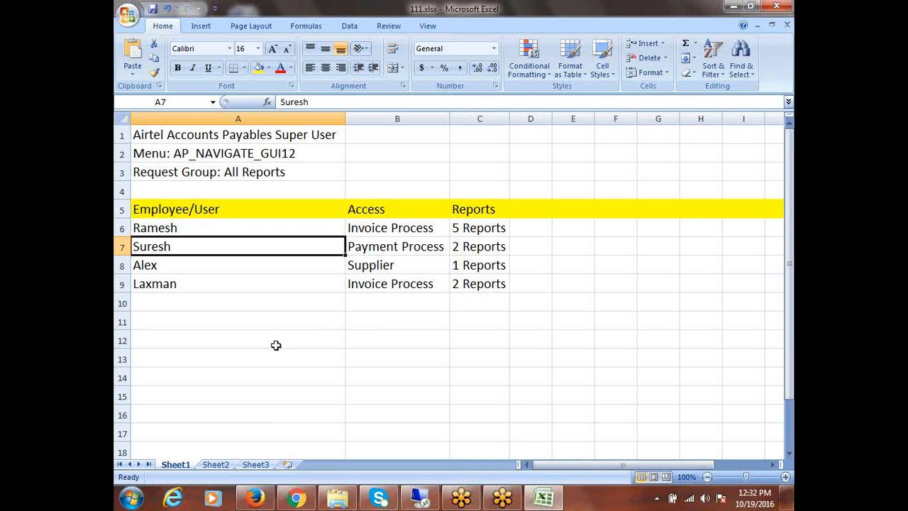
pyautogui.click(400, 229)
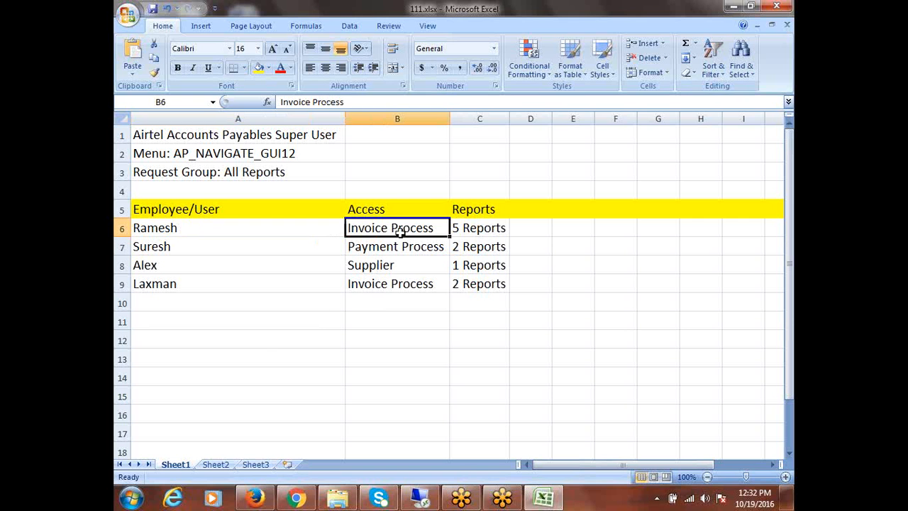
pyautogui.click(403, 281)
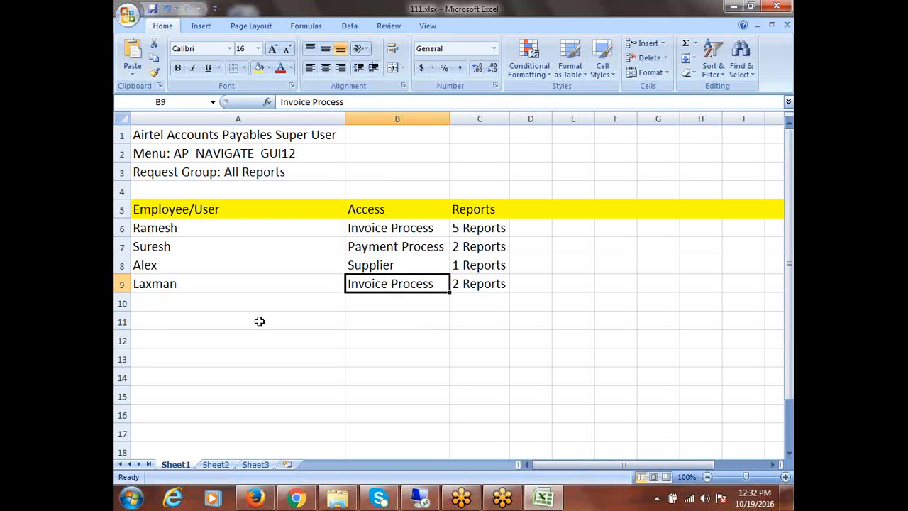
pyautogui.moveTo(480, 229); pyautogui.dragTo(495, 283)
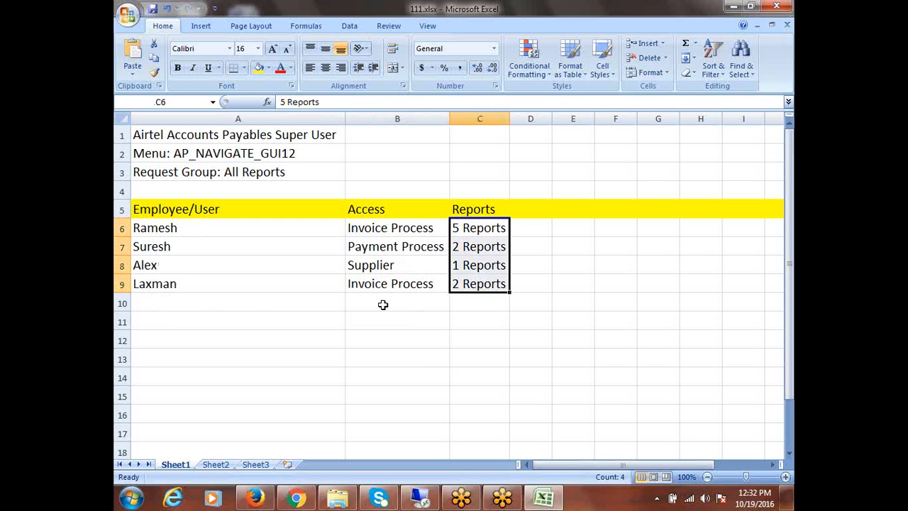
pyautogui.click(375, 231)
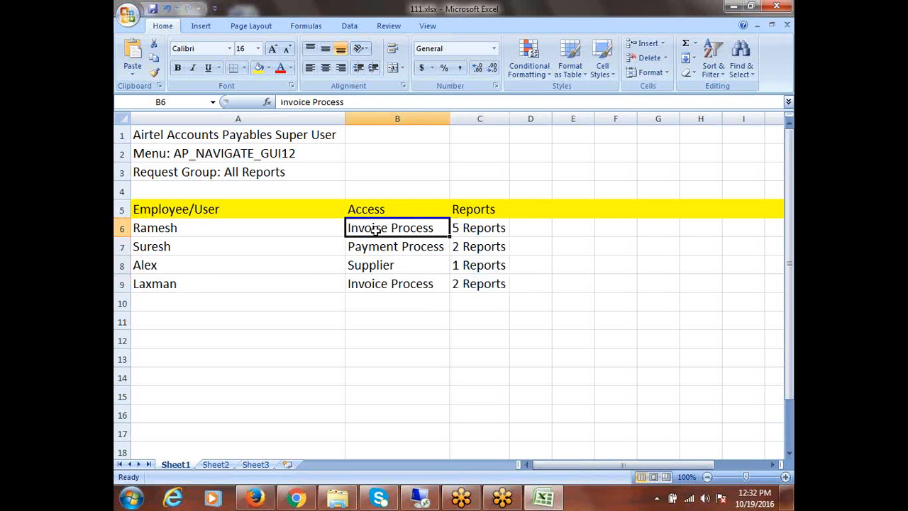
pyautogui.click(386, 291)
pyautogui.click(383, 251)
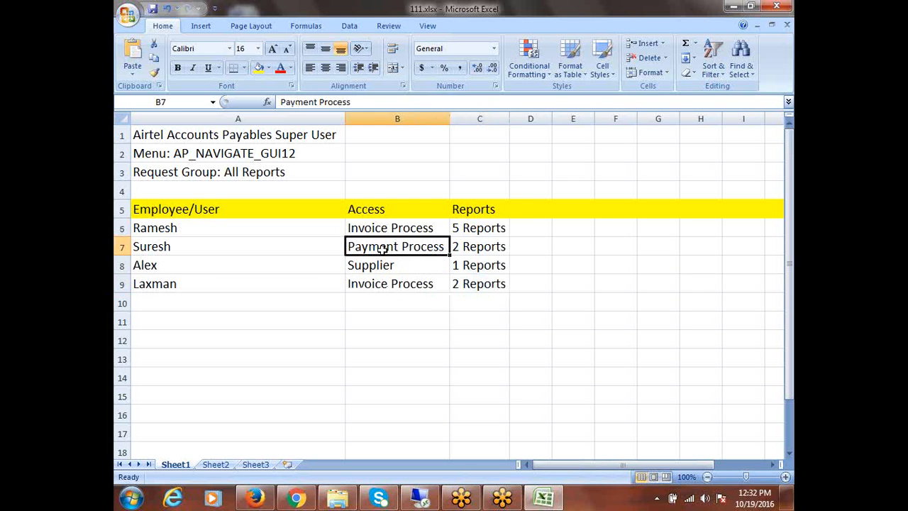
pyautogui.click(382, 265)
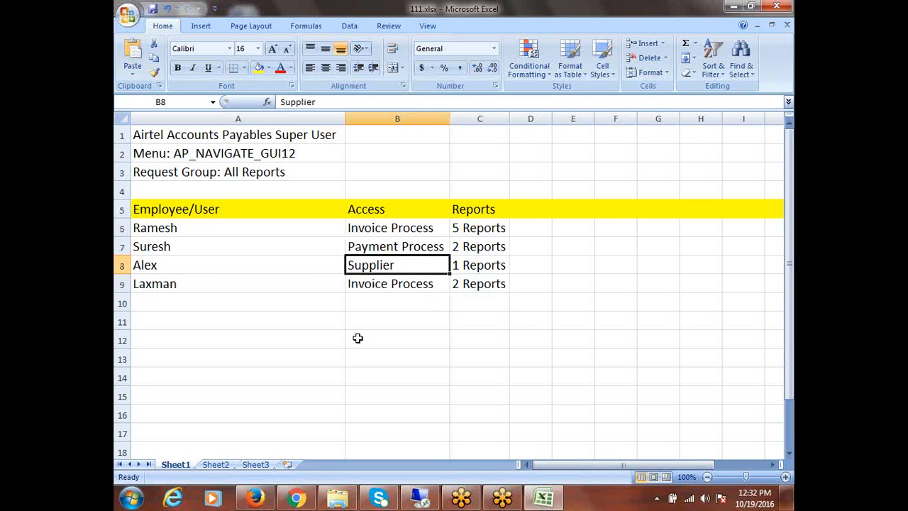
pyautogui.click(462, 285)
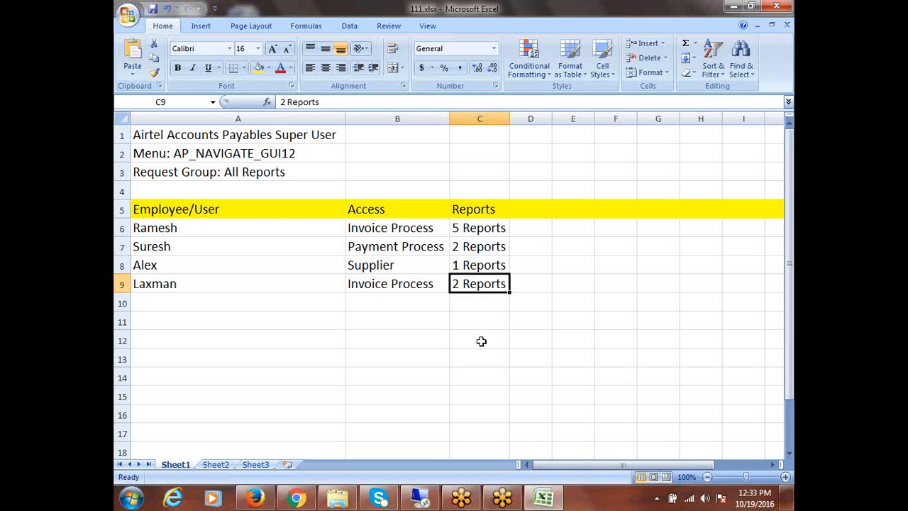
pyautogui.moveTo(387, 231); pyautogui.dragTo(390, 281)
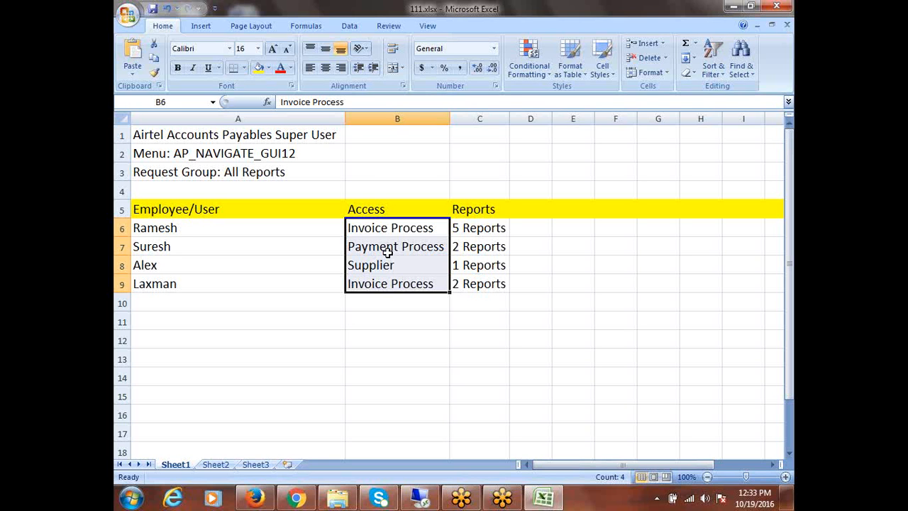
pyautogui.moveTo(394, 235); pyautogui.dragTo(392, 270)
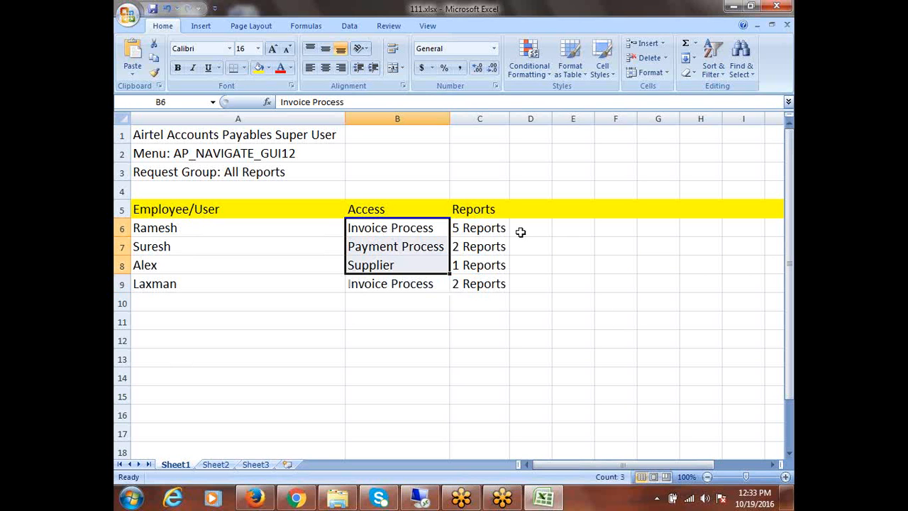
pyautogui.moveTo(488, 225); pyautogui.dragTo(493, 281)
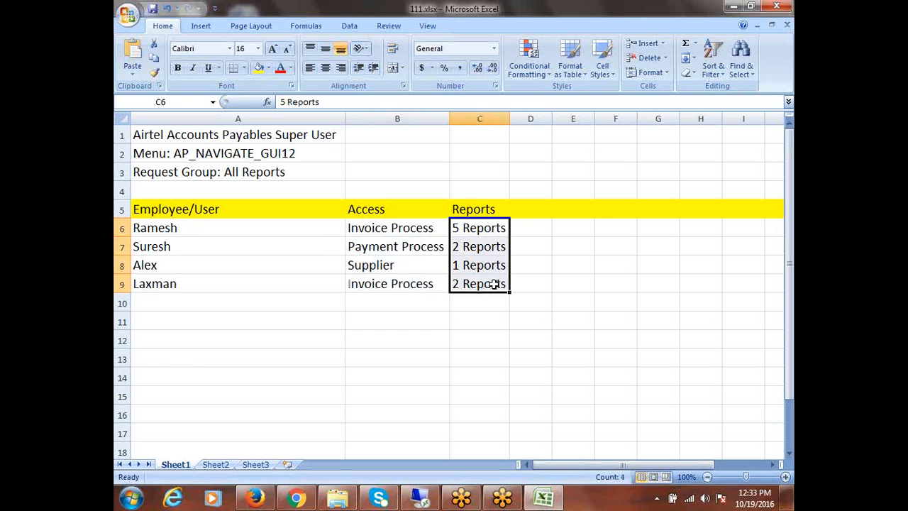
# - Insert a blank column before Reports and head it 'Custom Menu' in C5
pyautogui.click(466, 116)
pyautogui.rightClick(466, 116)
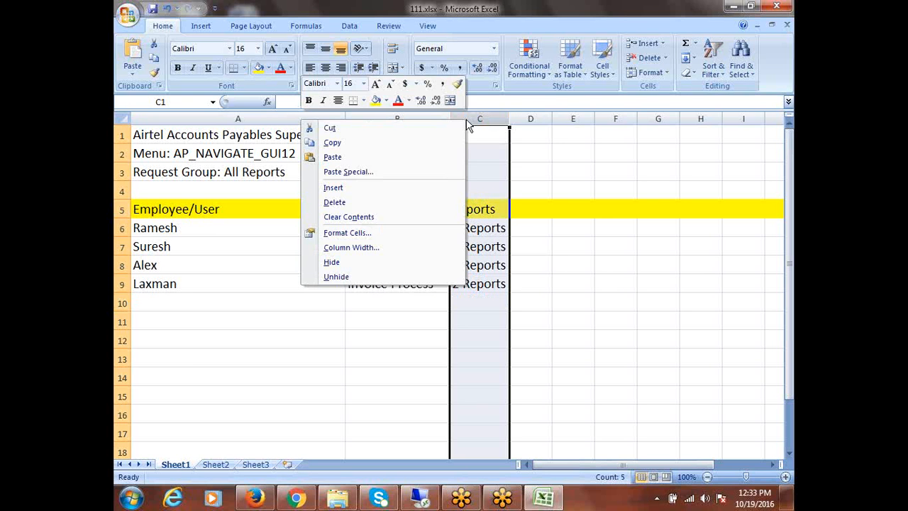
pyautogui.click(352, 186)
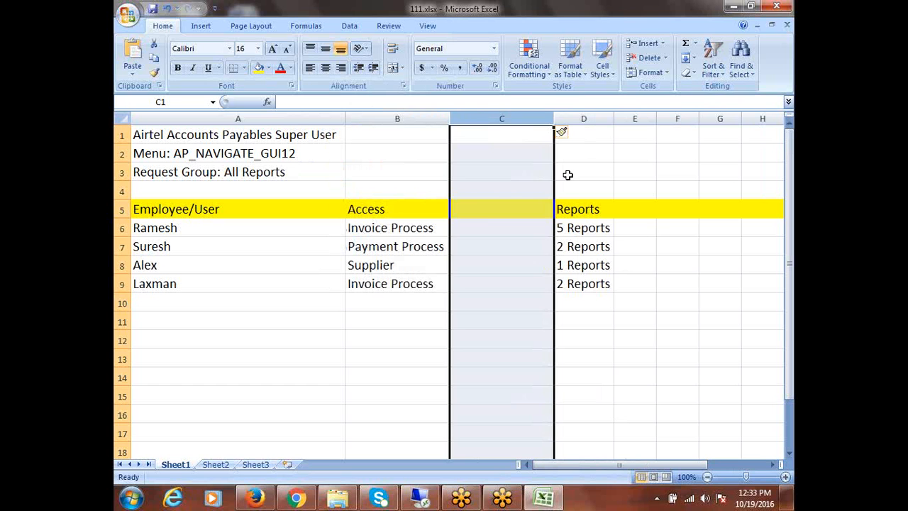
pyautogui.click(480, 210)
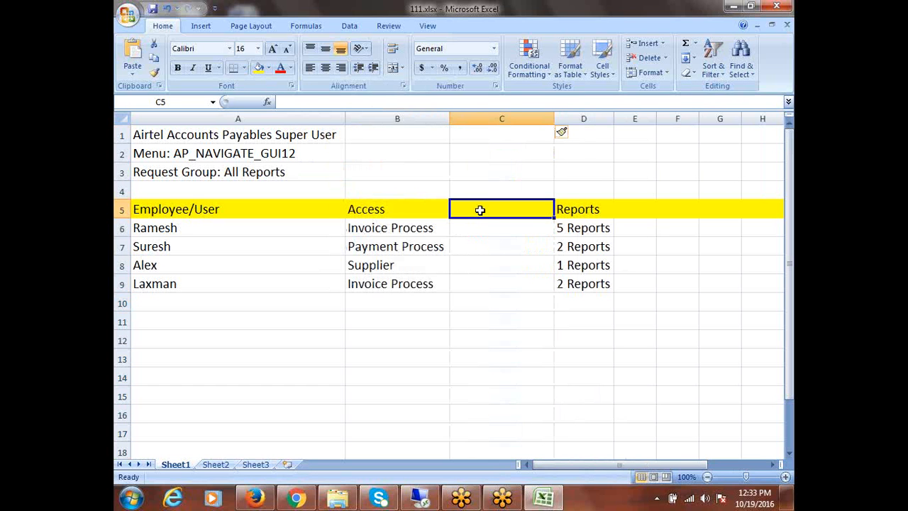
pyautogui.write('M')
pyautogui.press('BackSpace')
pyautogui.write('C')
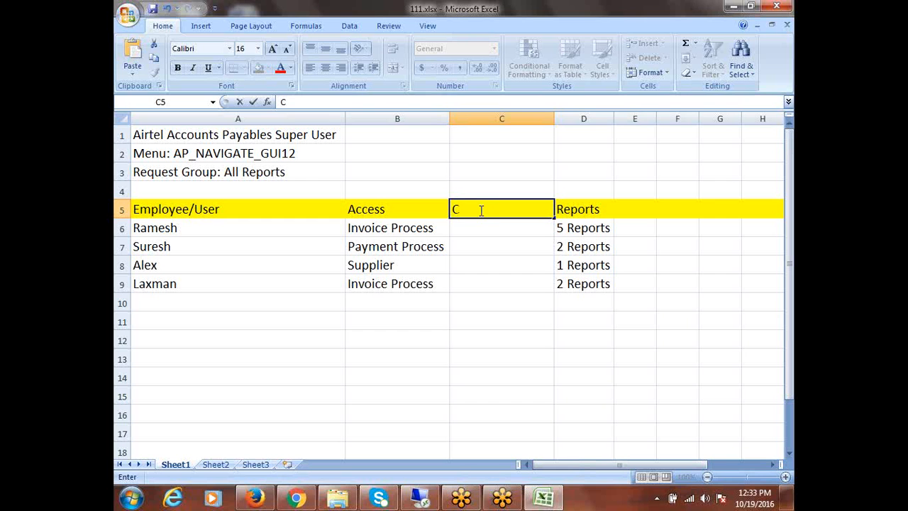
pyautogui.write('ustom M')
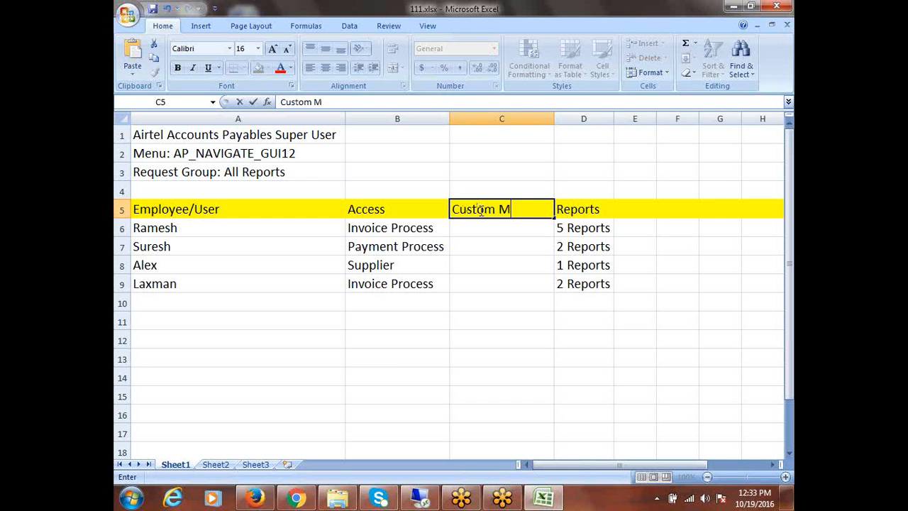
pyautogui.write('enu')
pyautogui.press('Tab')
pyautogui.press('Tab')
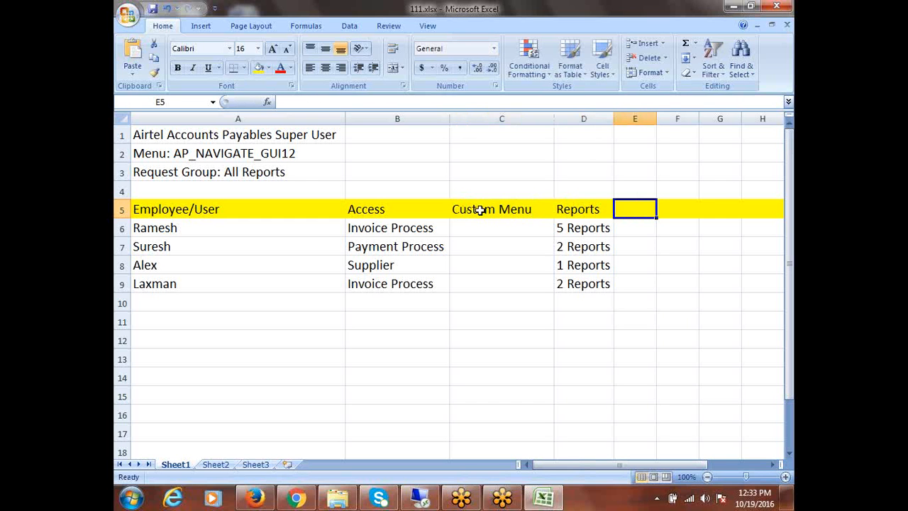
# - Add the heading 'Custom Request Group' in E5 and autofit column E
pyautogui.write('C')
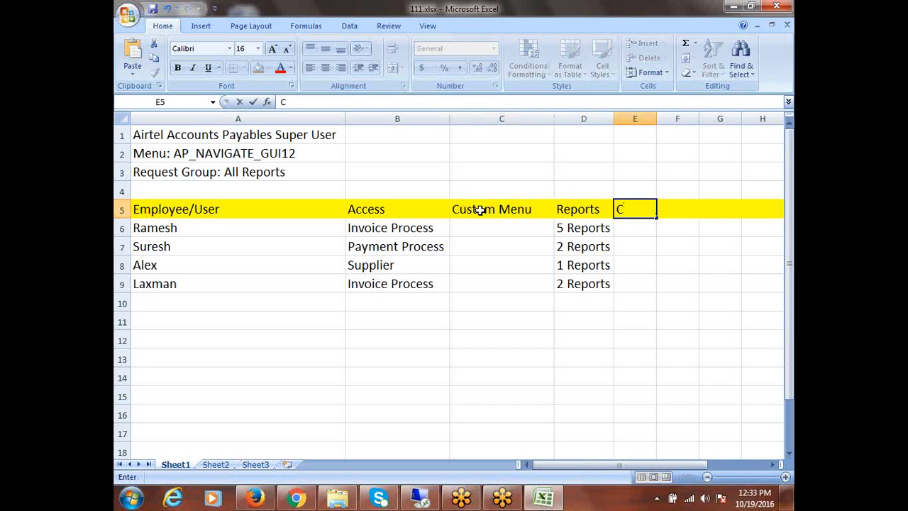
pyautogui.write('ustom R')
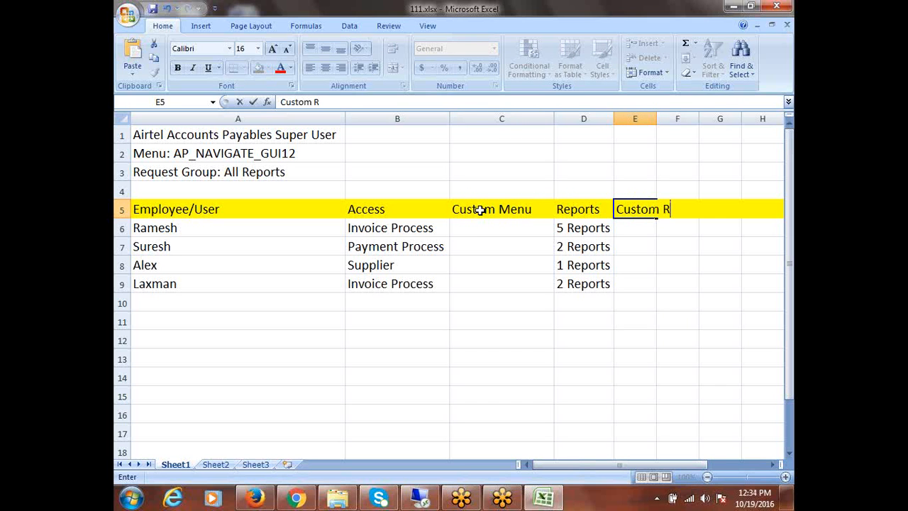
pyautogui.write('equest')
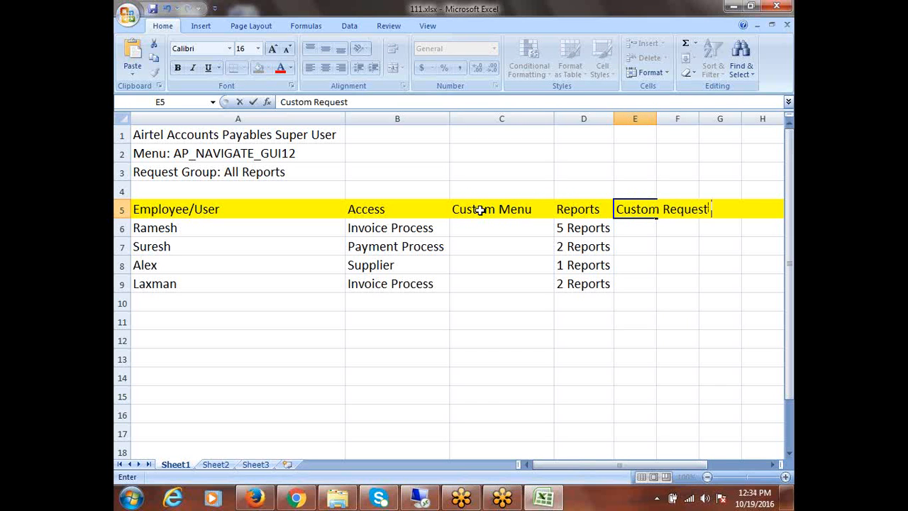
pyautogui.write(' Group')
pyautogui.doubleClick(656, 118)
pyautogui.click(479, 231)
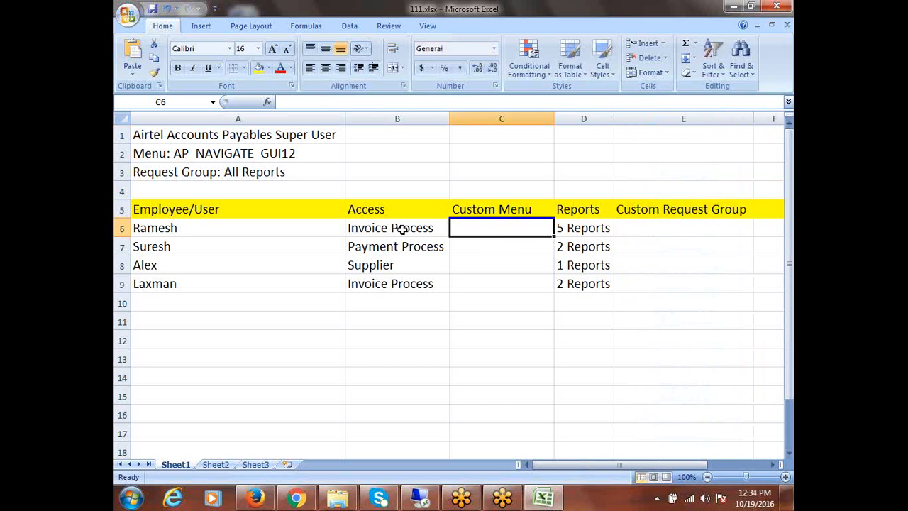
pyautogui.click(402, 229)
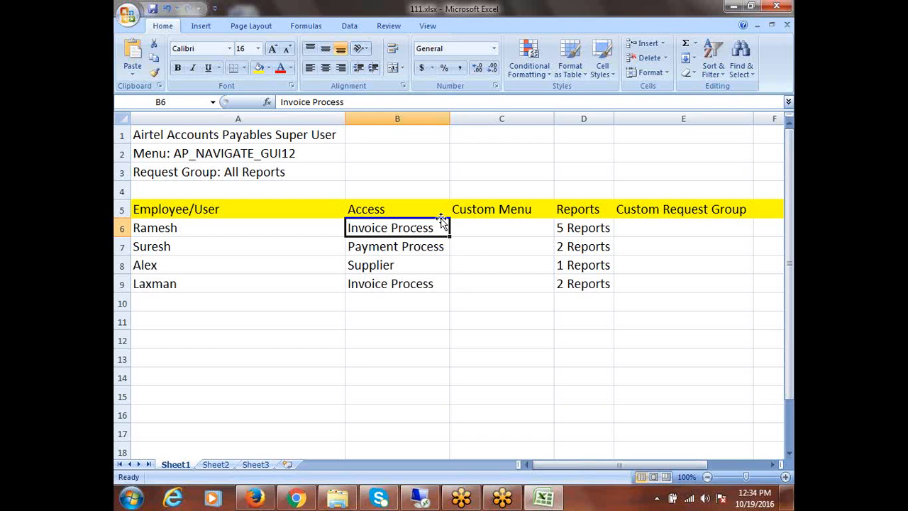
# - Close the Users form in the remote Oracle session and start exiting Oracle Applications
pyautogui.click(422, 498)
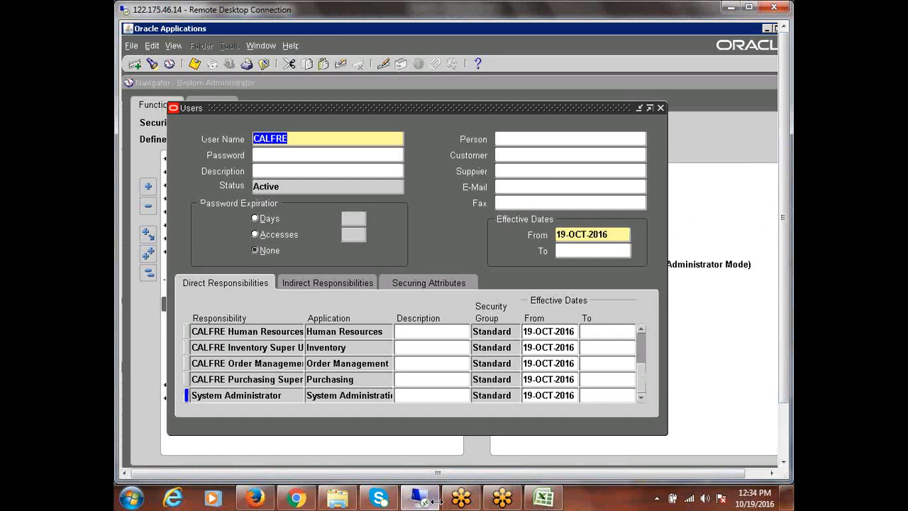
pyautogui.click(663, 106)
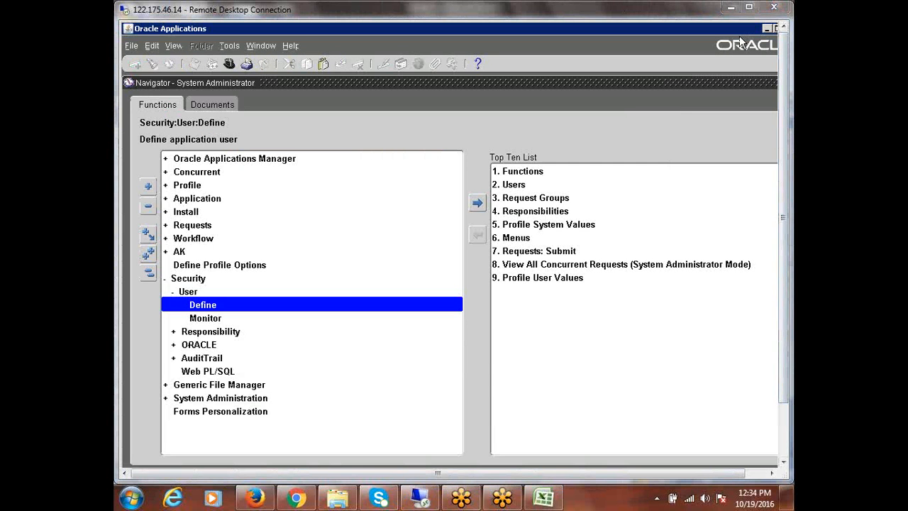
pyautogui.click(748, 7)
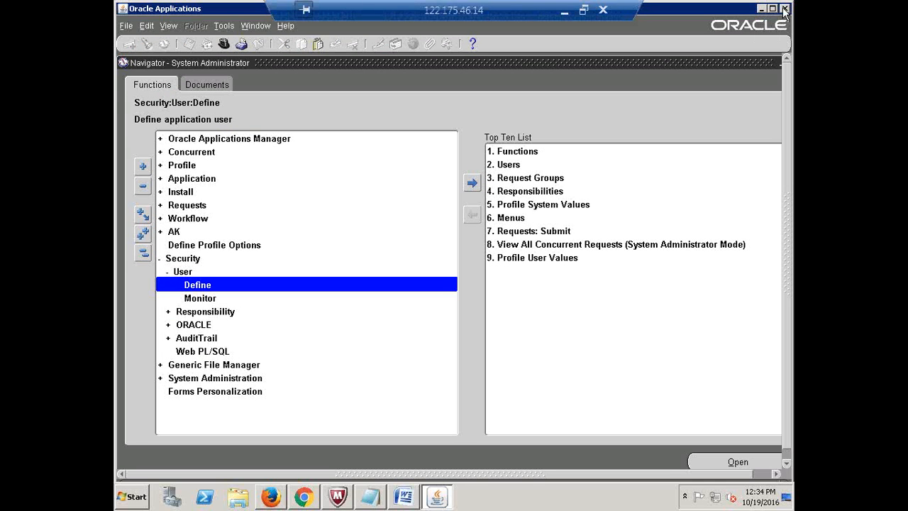
pyautogui.click(784, 8)
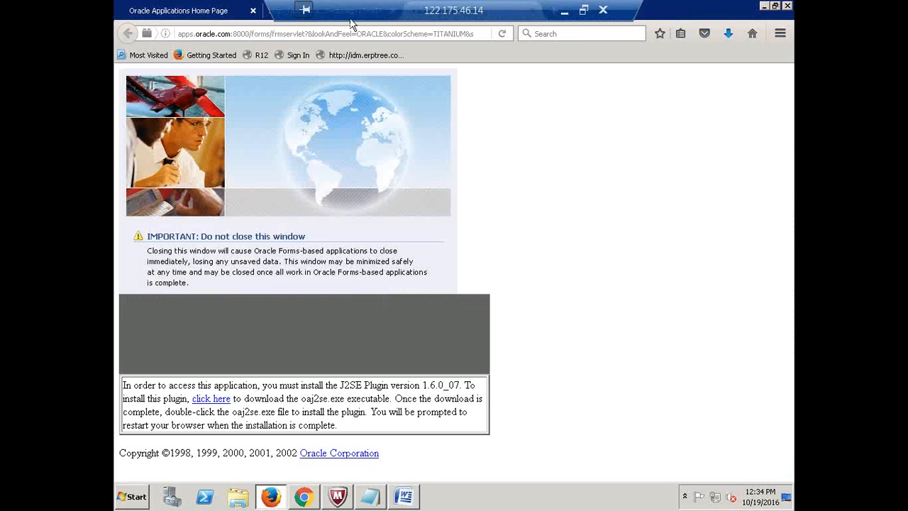
# - Sign in to the R12 login page with the user name and password
pyautogui.click(253, 11)
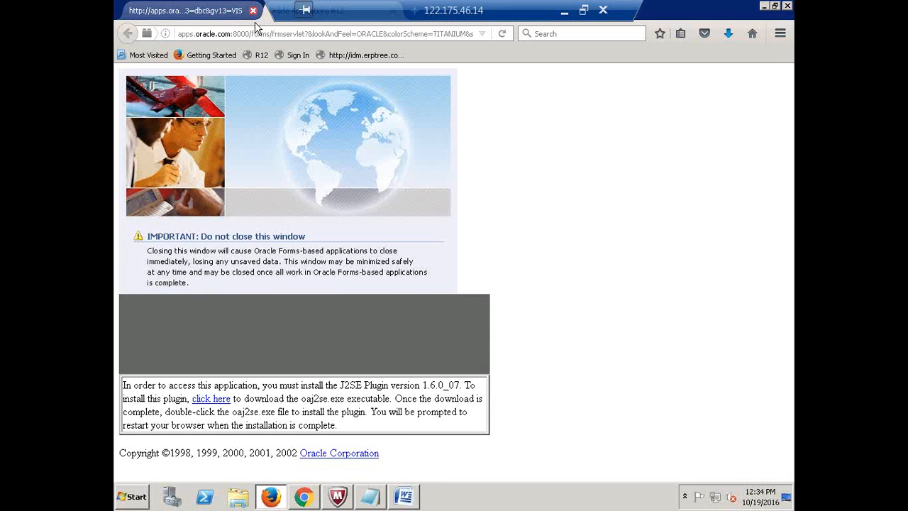
pyautogui.click(258, 56)
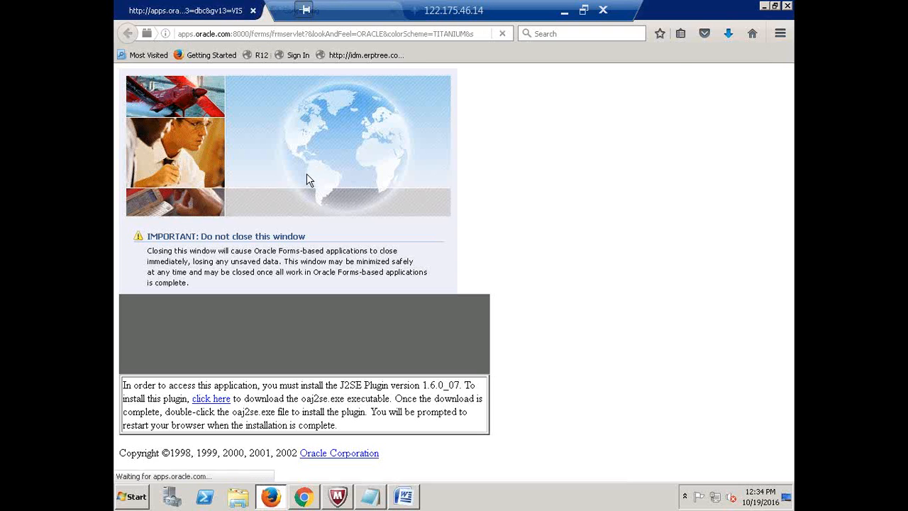
pyautogui.click(263, 57)
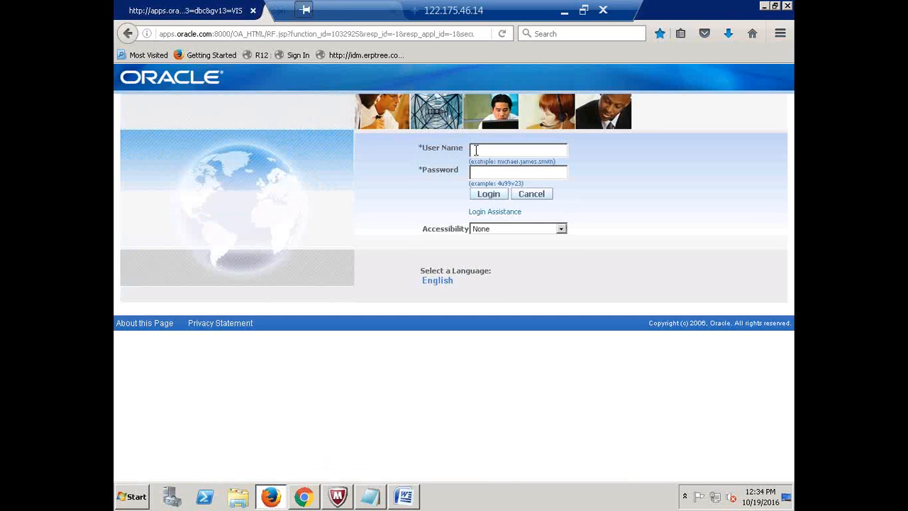
pyautogui.write('AIRTEL')
pyautogui.press('Tab')
pyautogui.write('welcome')
pyautogui.press('Tab')
pyautogui.press('Return')
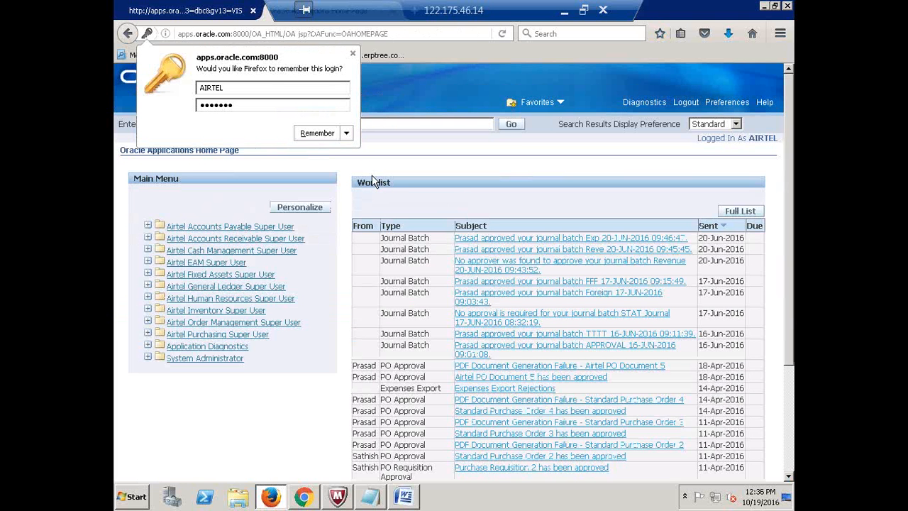
pyautogui.click(352, 53)
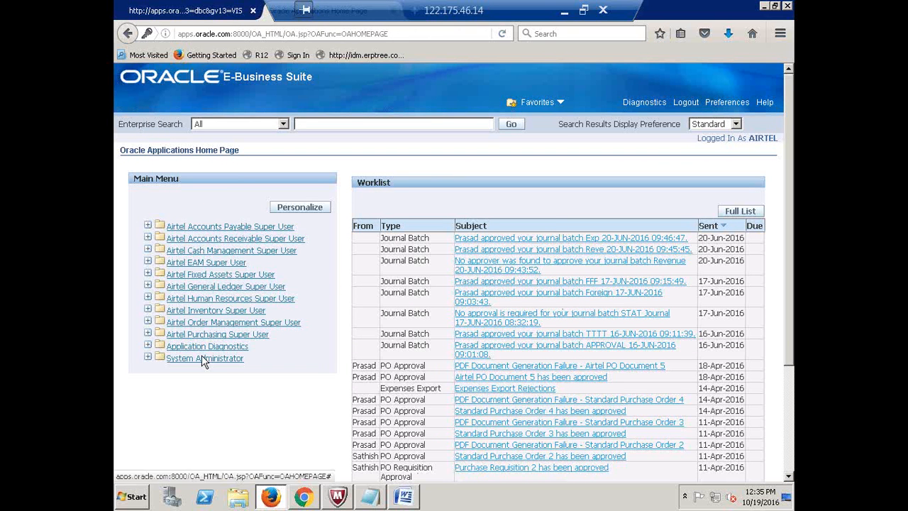
# - Launch System Administrator's Define Profile Options form and allow Java to run
pyautogui.click(207, 322)
pyautogui.click(193, 360)
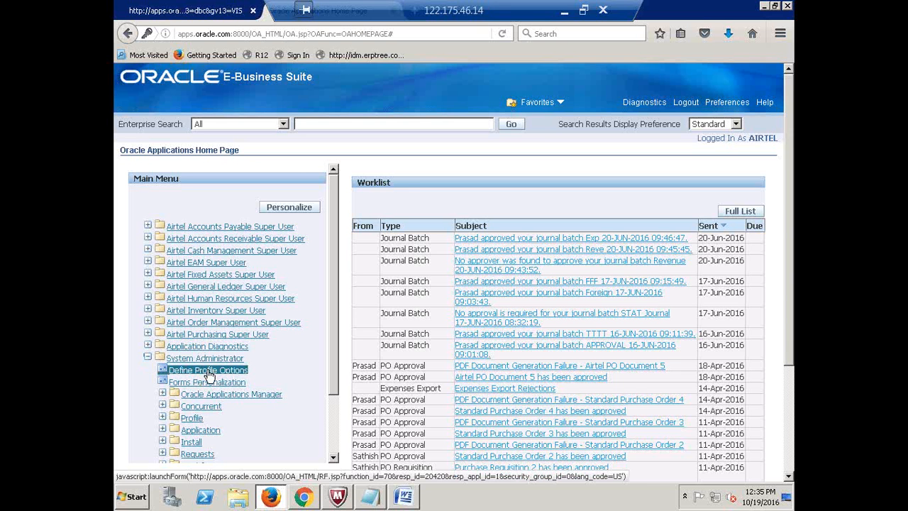
pyautogui.click(209, 374)
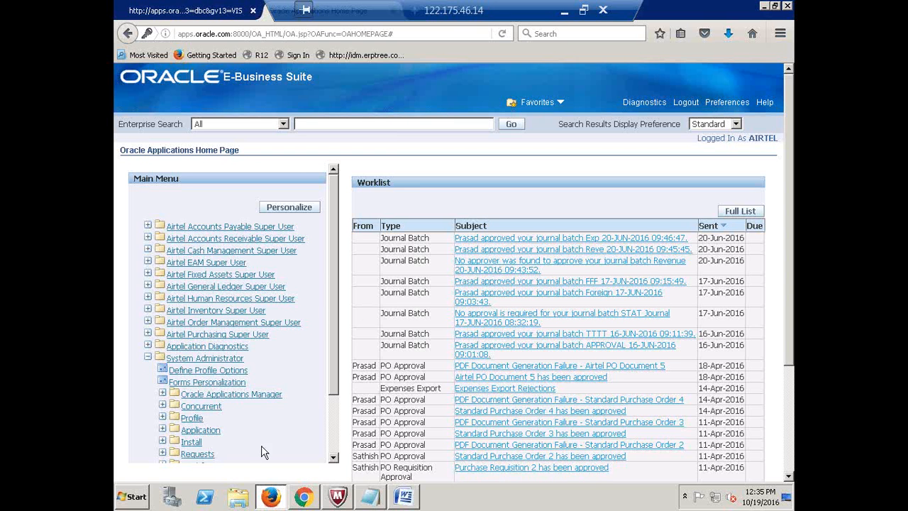
pyautogui.click(200, 378)
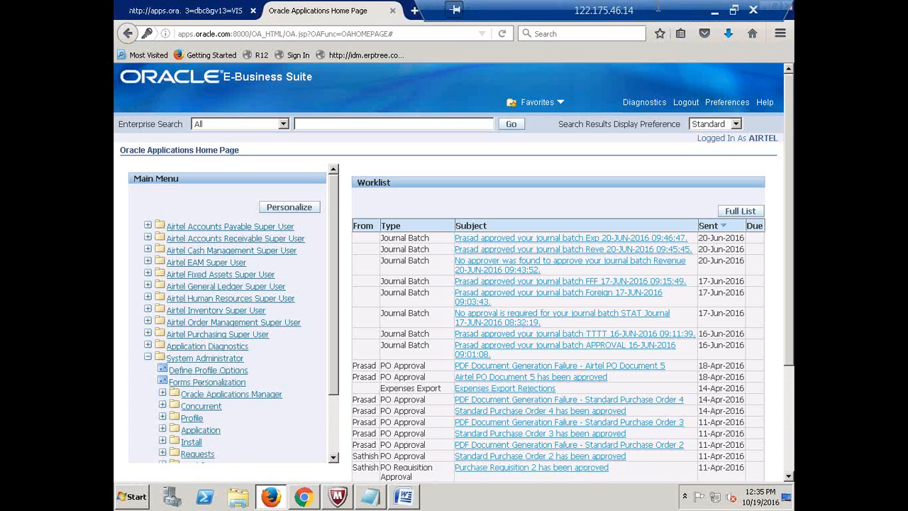
pyautogui.click(713, 10)
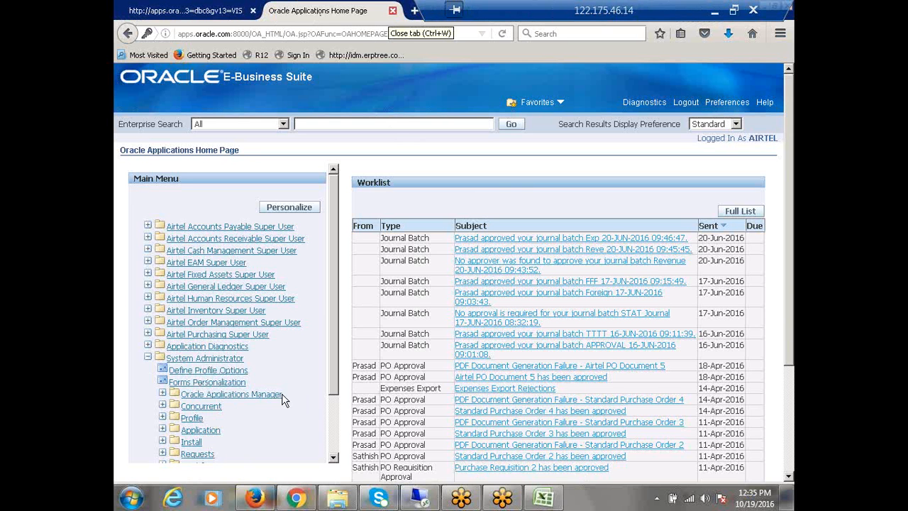
pyautogui.click(212, 372)
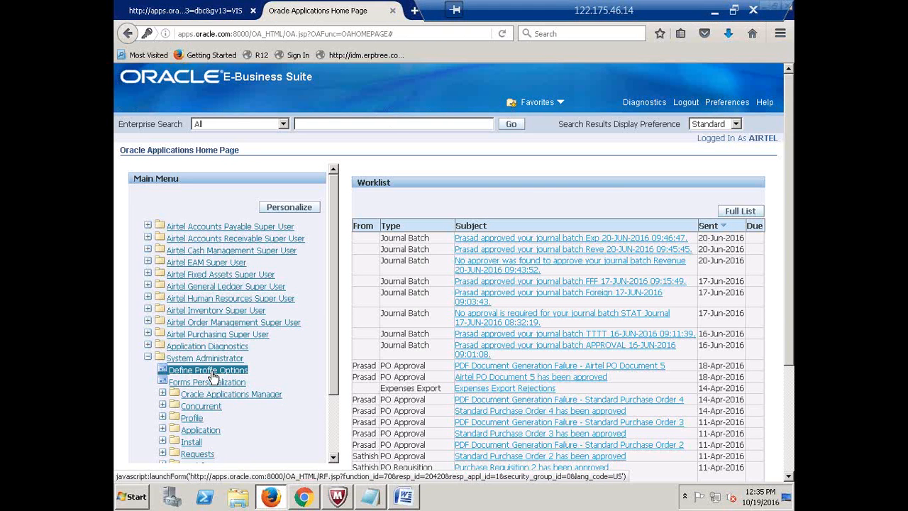
pyautogui.click(392, 11)
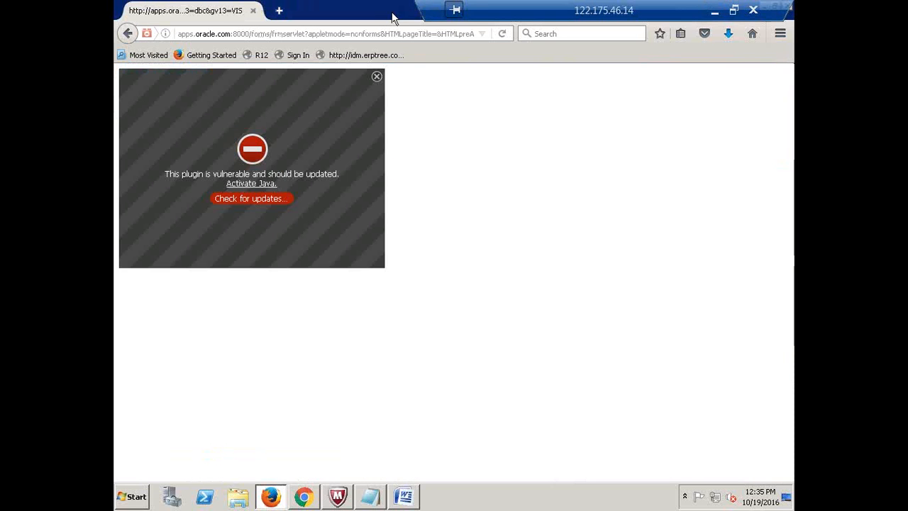
pyautogui.click(246, 184)
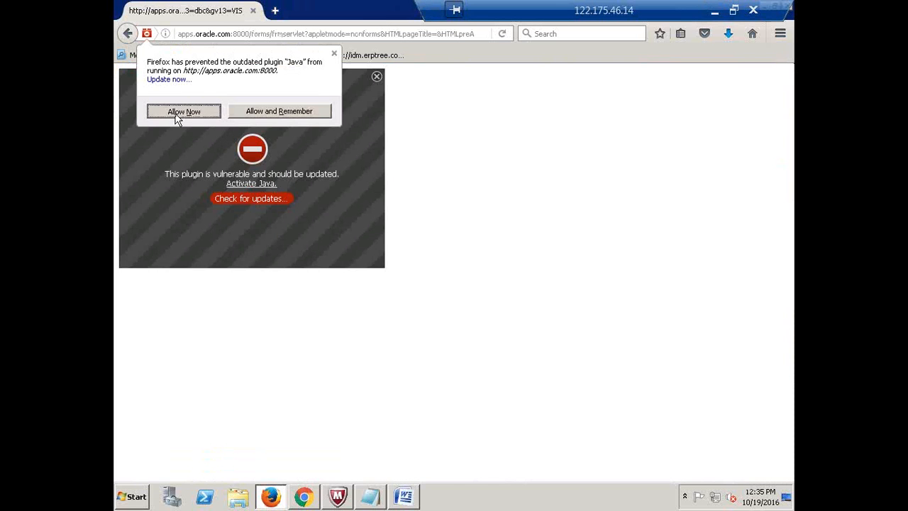
pyautogui.click(196, 111)
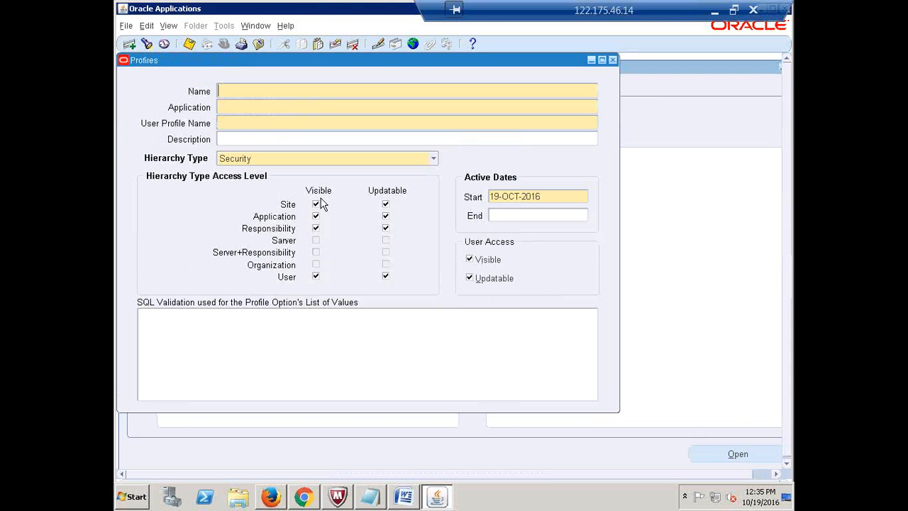
# - Close the Profiles form and select Application in the System Administrator Navigator
pyautogui.click(611, 59)
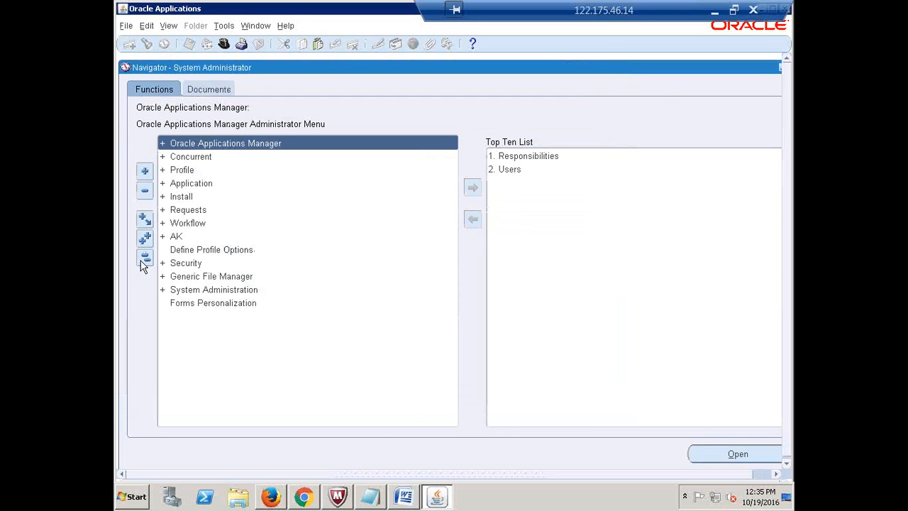
pyautogui.moveTo(438, 499)
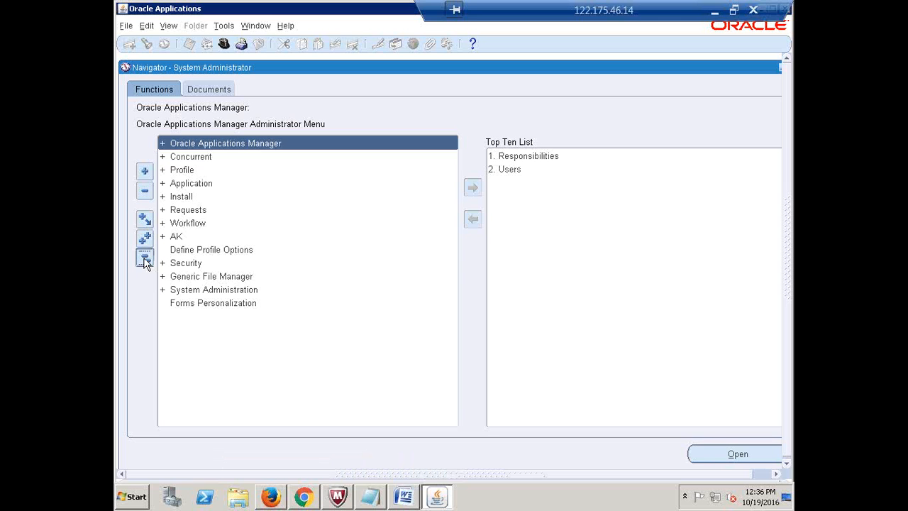
pyautogui.click(190, 186)
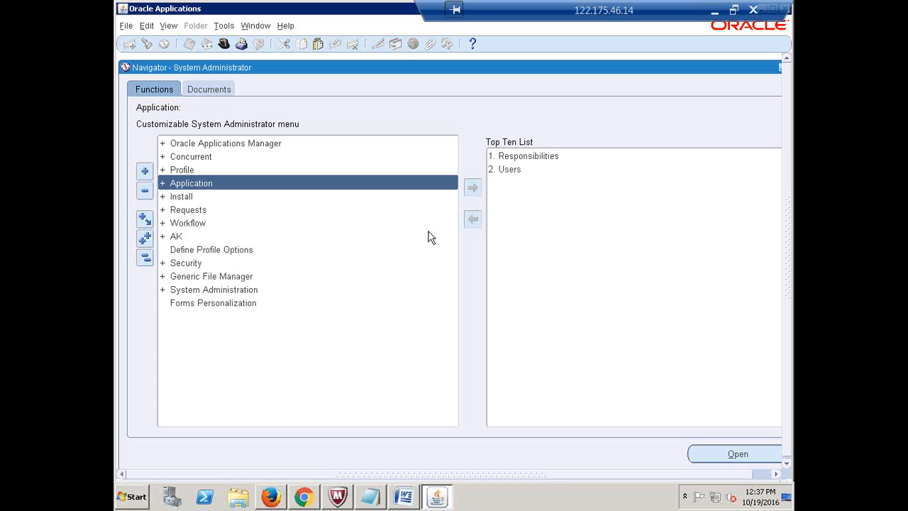
# - Open the blank Menus form from Application > Menu in the navigator
pyautogui.press('Return')
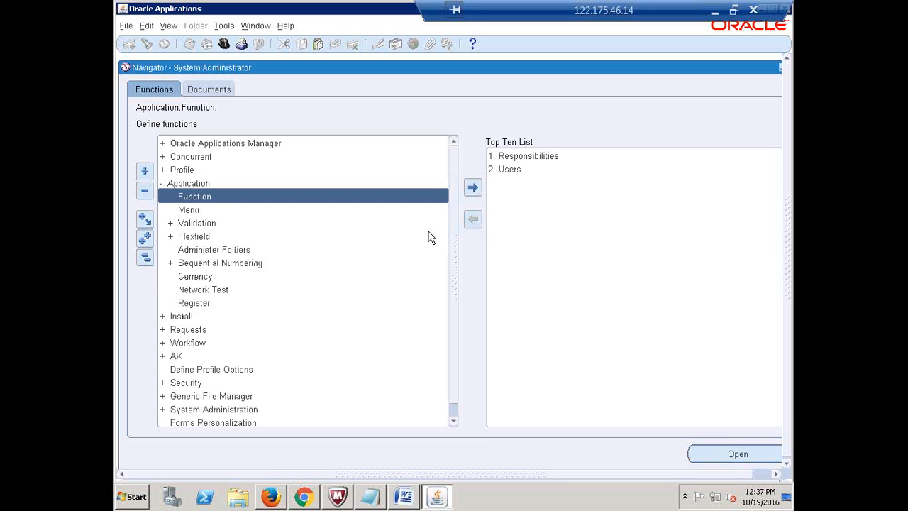
pyautogui.press('Down')
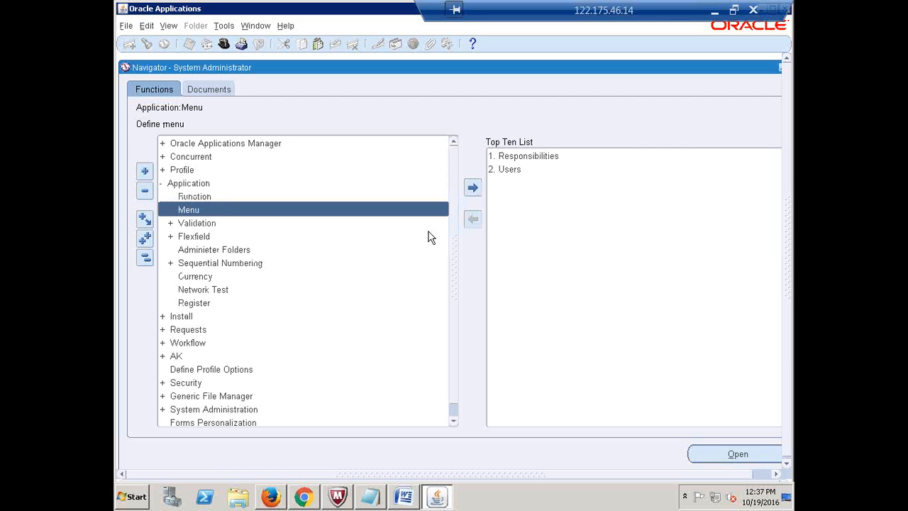
pyautogui.press('Return')
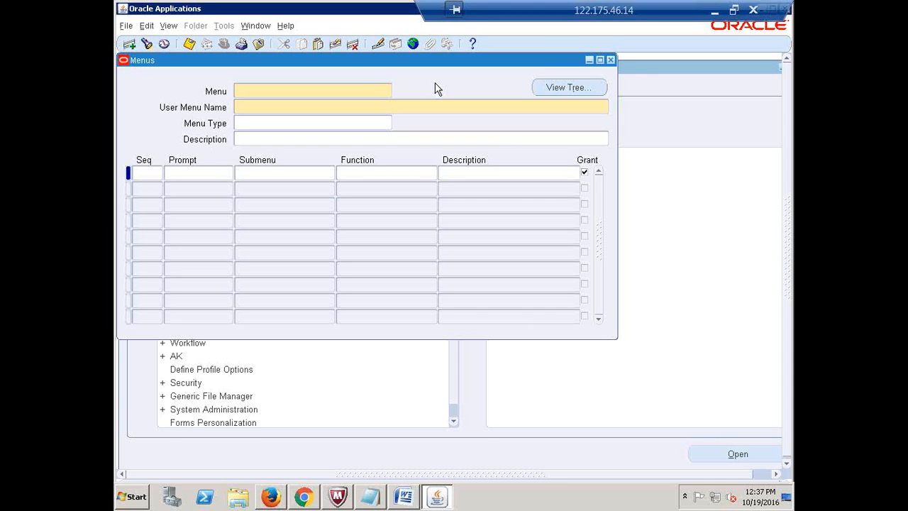
# - Query the AP_NAVIGATE_GUI12 menu and copy its Invoices submenu name AP_INVOICES_GUI12
pyautogui.press('F11')
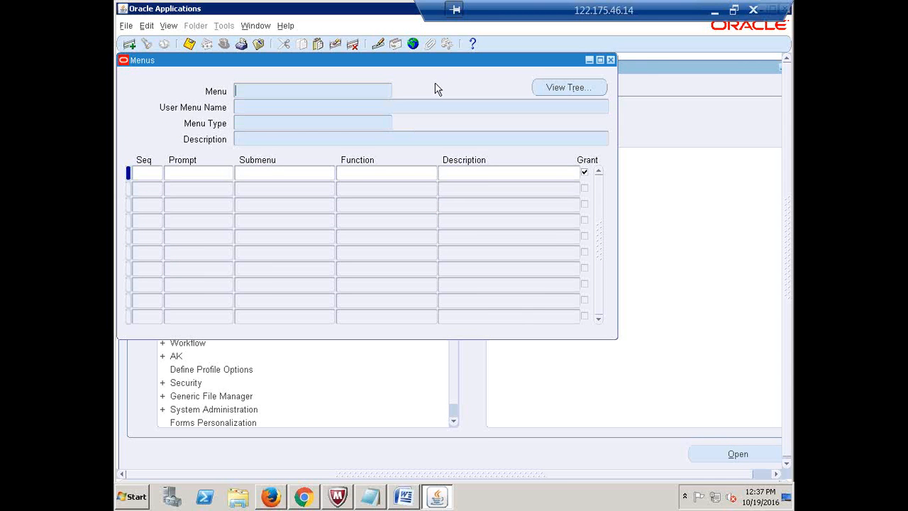
pyautogui.write('AP_NAVIGATE_GUI12')
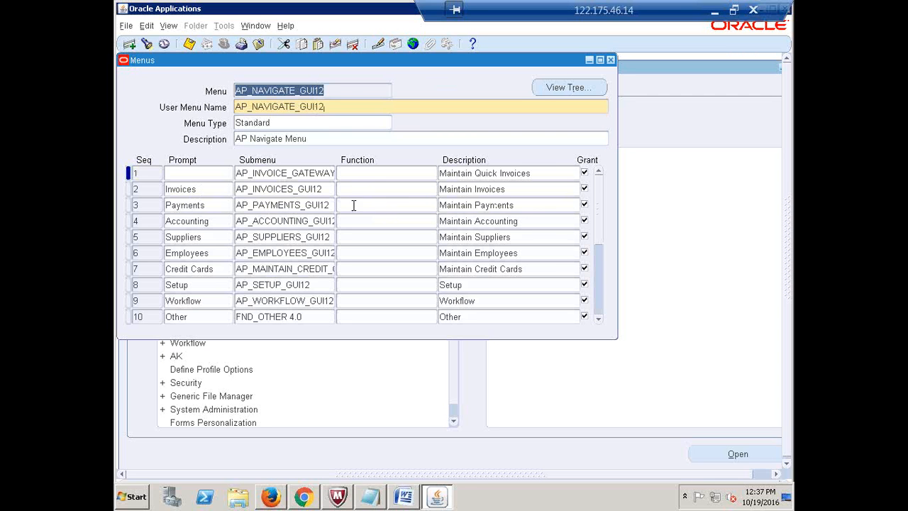
pyautogui.click(291, 190)
pyautogui.hotkey('ctrl', 'c')
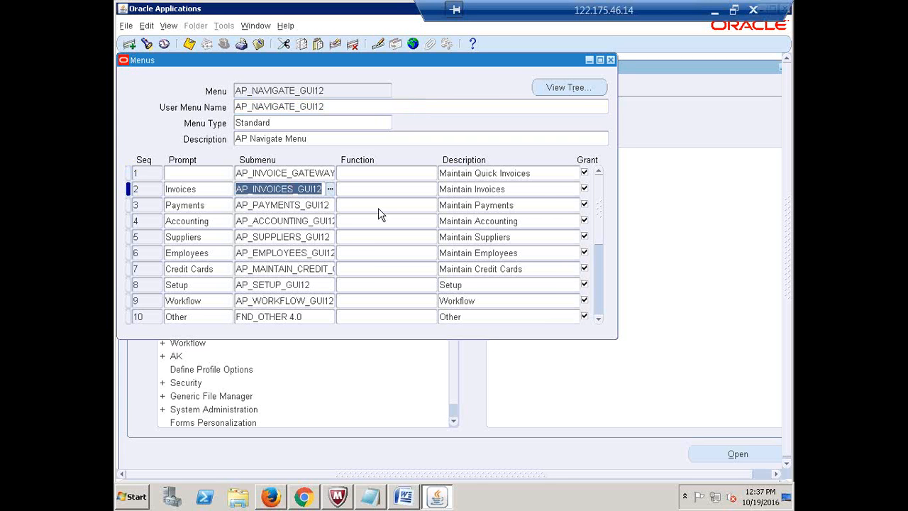
pyautogui.click(714, 10)
# - Paste AP_INVOICES_GUI12 into cell C6 and widen column C to about 21.71
pyautogui.click(490, 227)
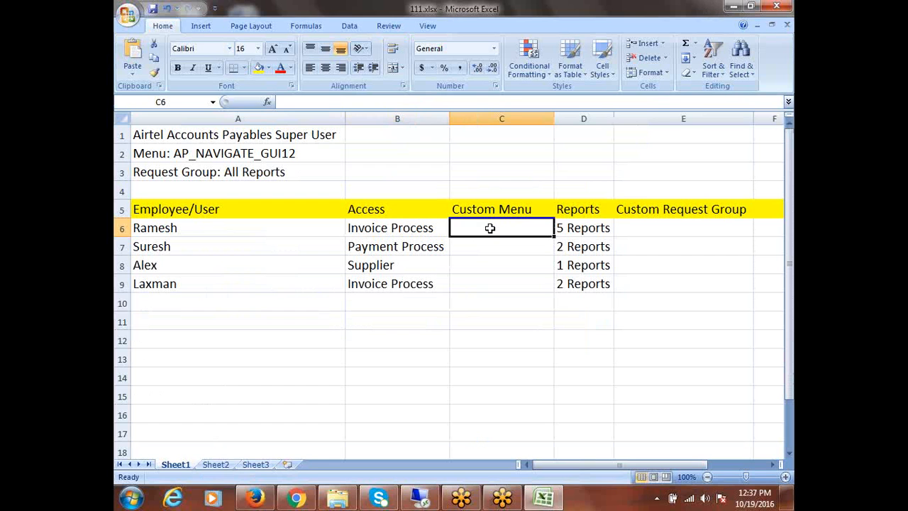
pyautogui.hotkey('ctrl', 'v')
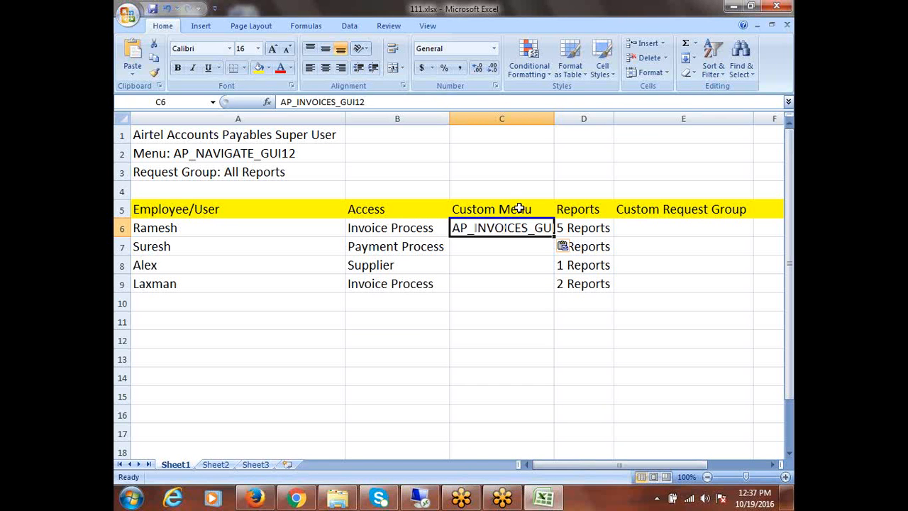
pyautogui.moveTo(553, 119); pyautogui.dragTo(606, 122)
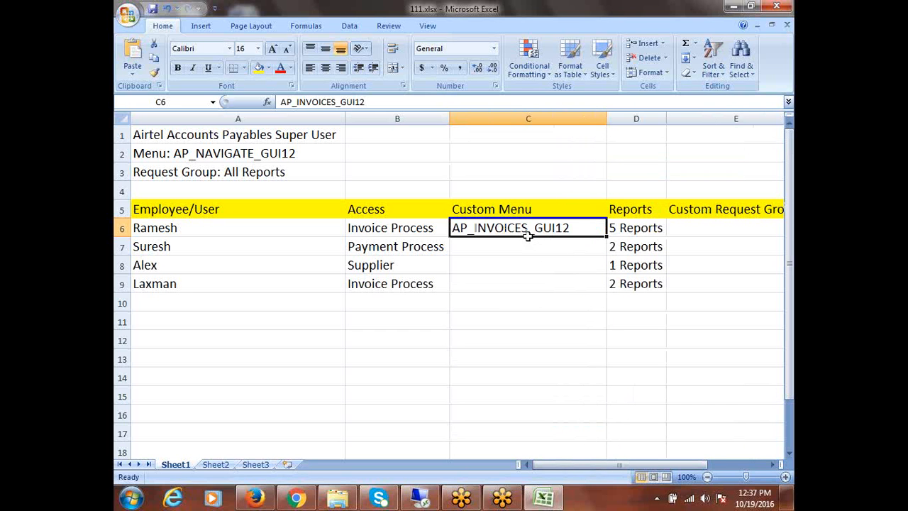
pyautogui.click(379, 252)
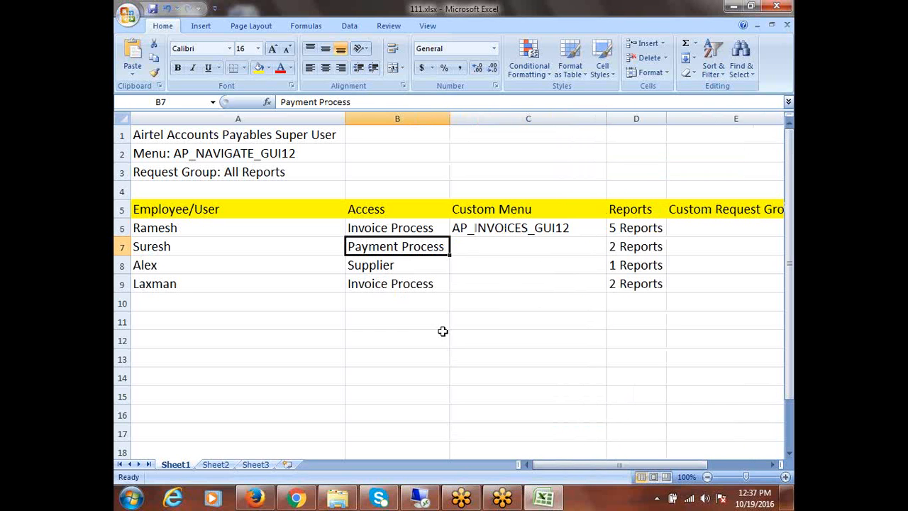
pyautogui.click(407, 500)
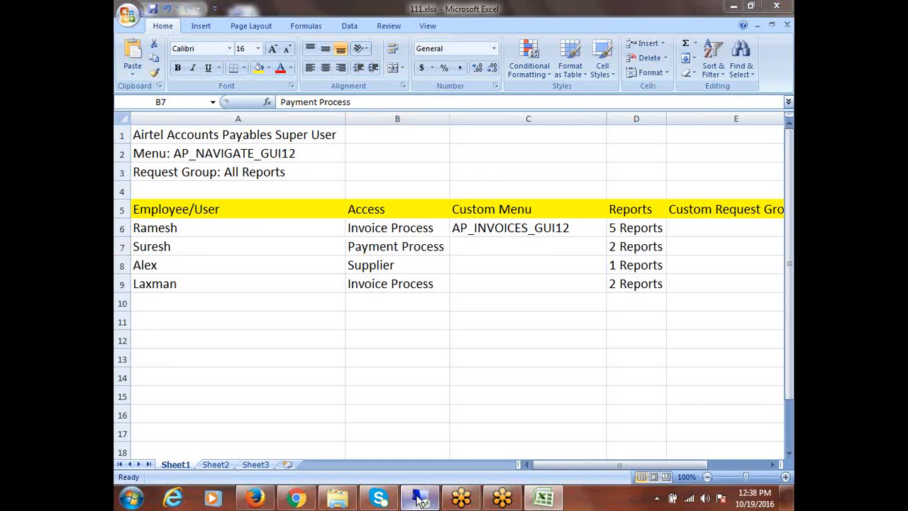
# - Copy the Payments submenu name AP_PAYMENTS_GUI12 from row 3 of the menu
pyautogui.click(191, 207)
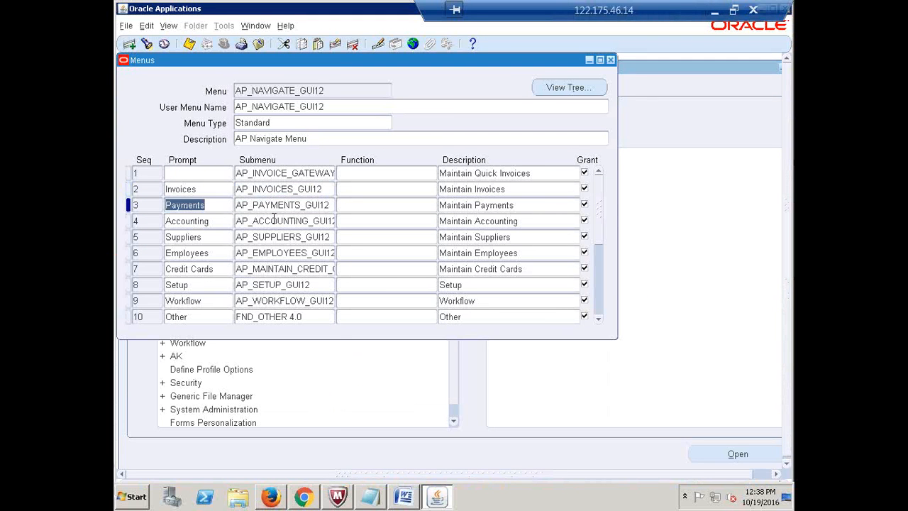
pyautogui.click(282, 205)
pyautogui.hotkey('ctrl', 'c')
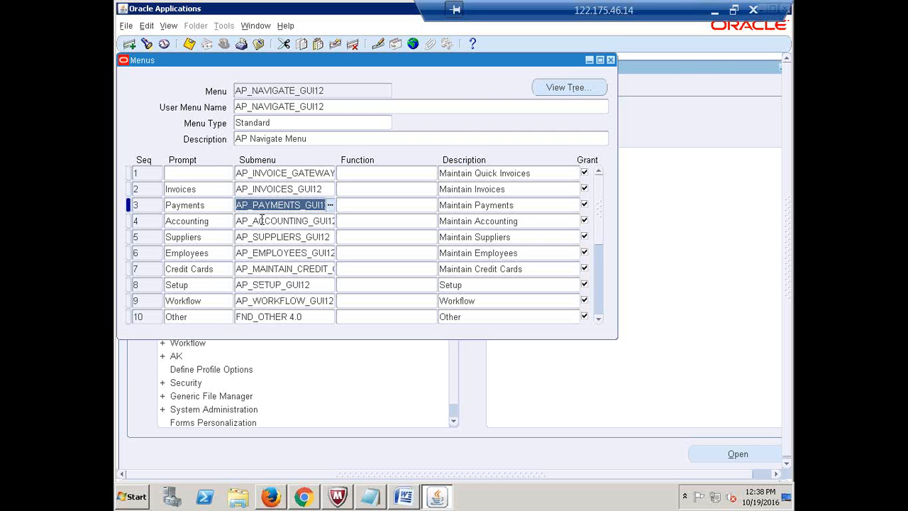
pyautogui.click(714, 13)
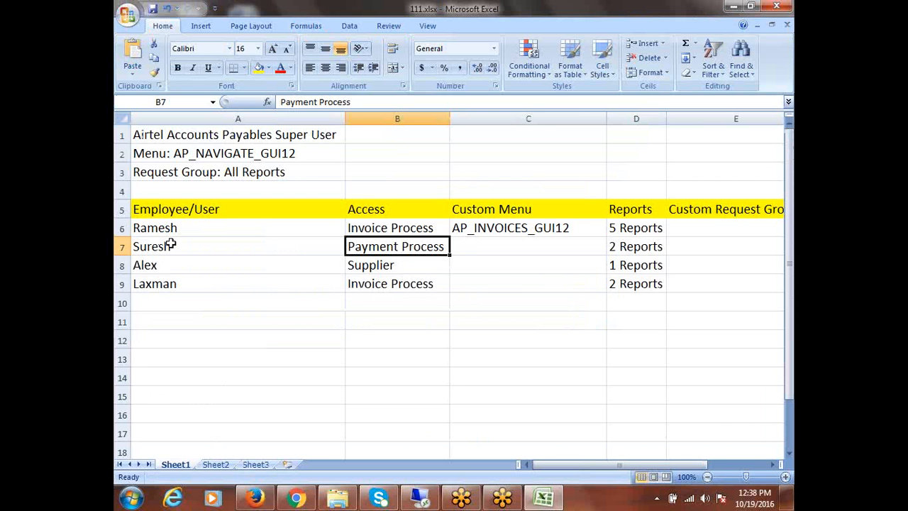
# - Paste AP_PAYMENTS_GUI12 into Custom Menu cell C7
pyautogui.click(484, 248)
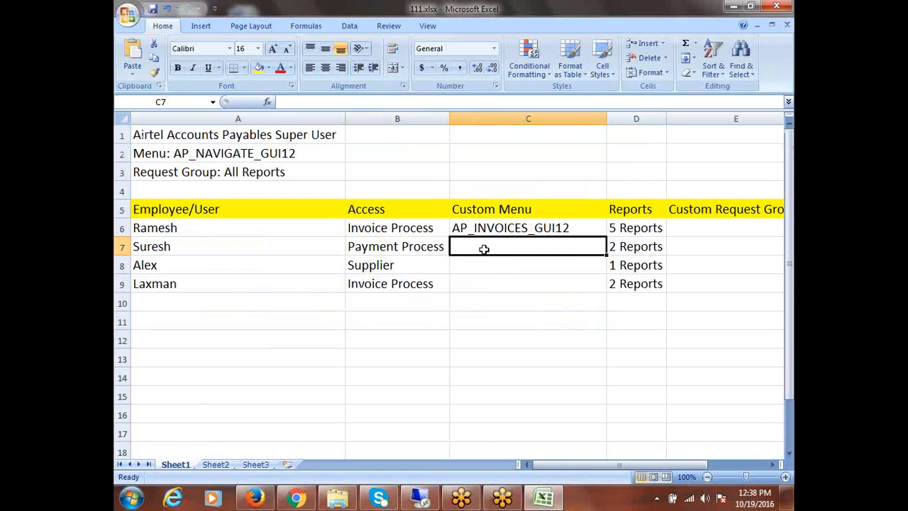
pyautogui.hotkey('ctrl', 'v')
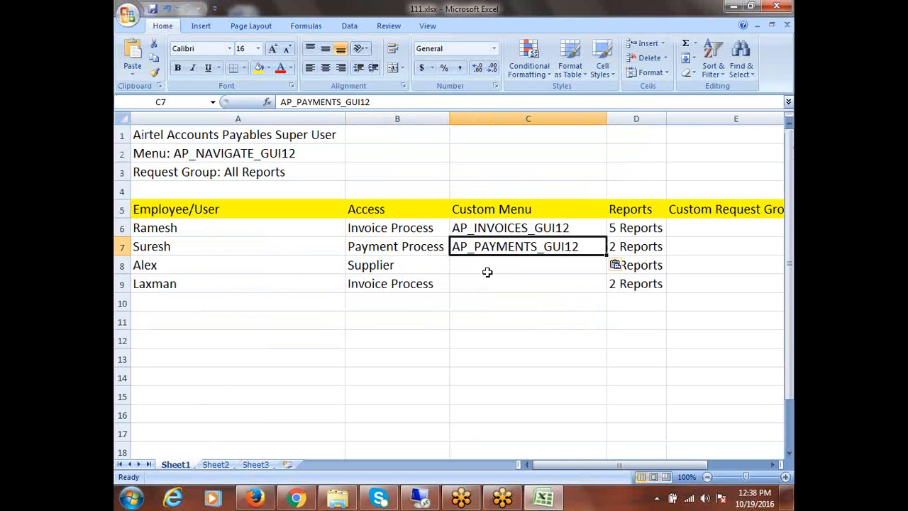
pyautogui.click(181, 263)
pyautogui.click(400, 268)
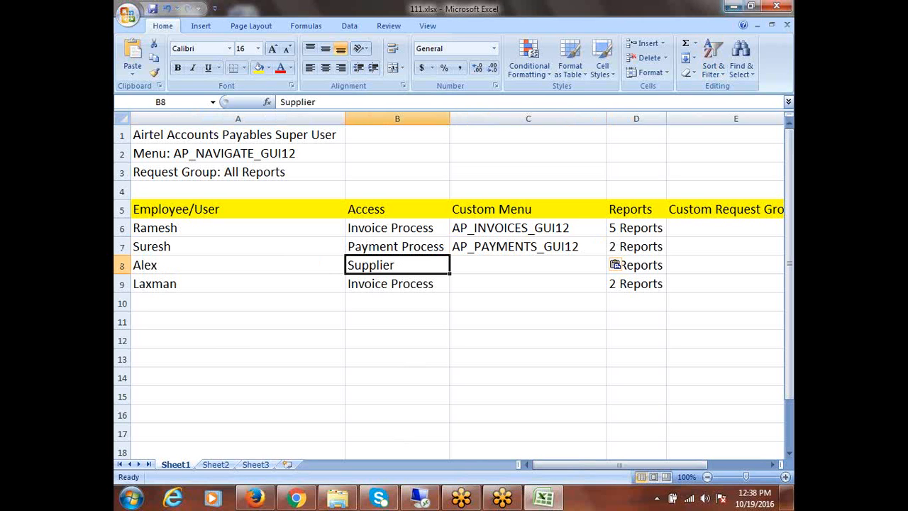
# - Copy the Suppliers submenu AP_SUPPLIERS_GUI12 from Oracle and paste it into C8
pyautogui.click(419, 498)
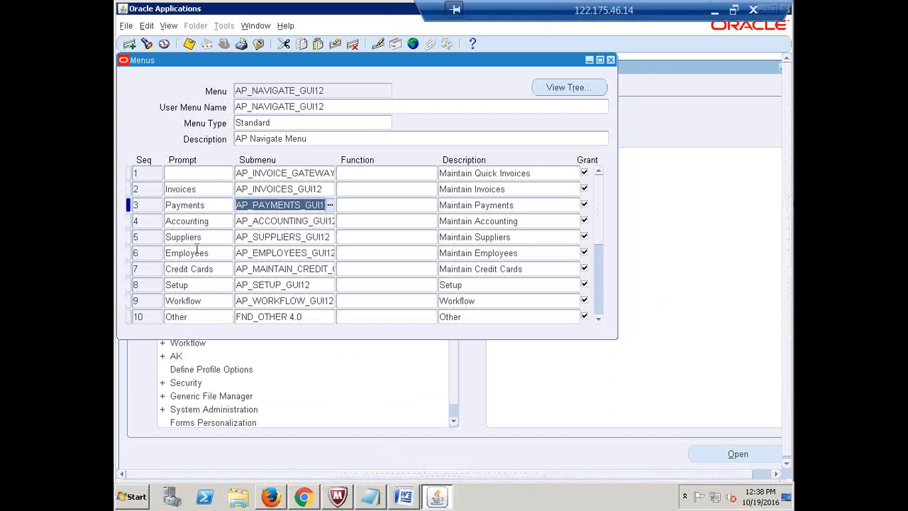
pyautogui.click(193, 237)
pyautogui.click(269, 243)
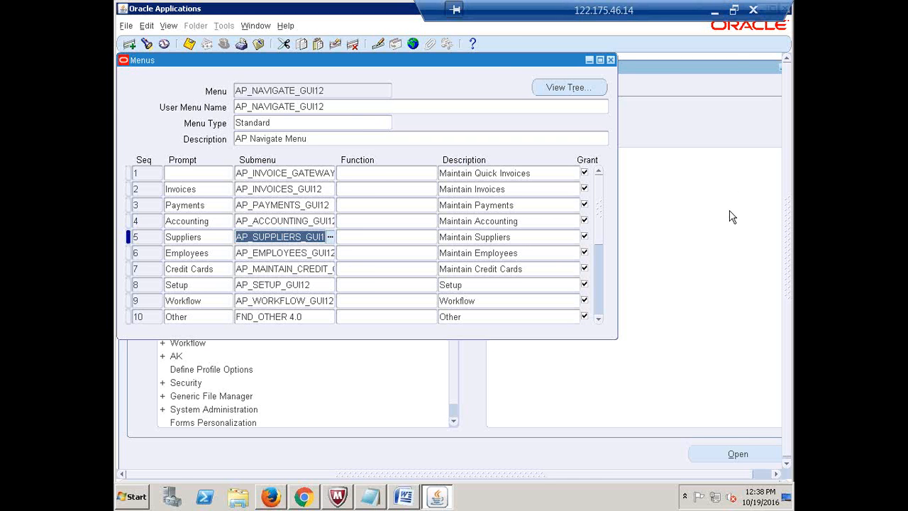
pyautogui.click(714, 10)
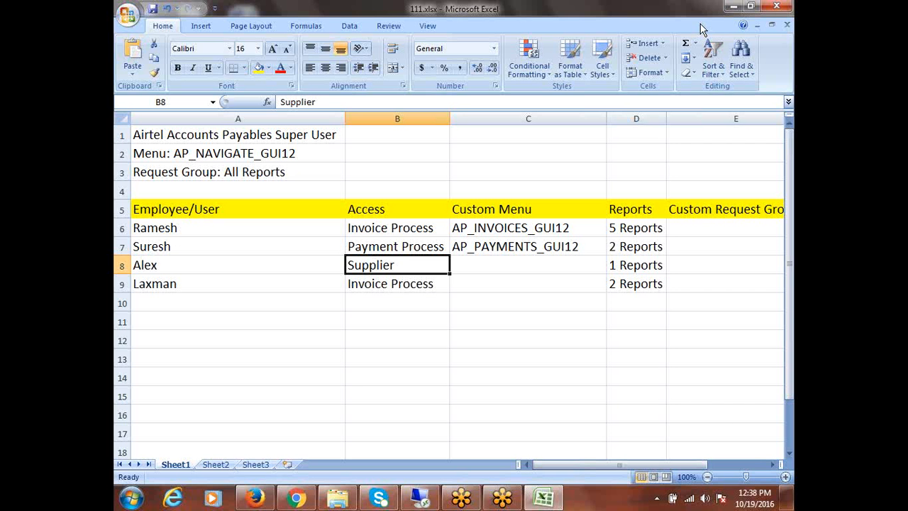
pyautogui.click(482, 268)
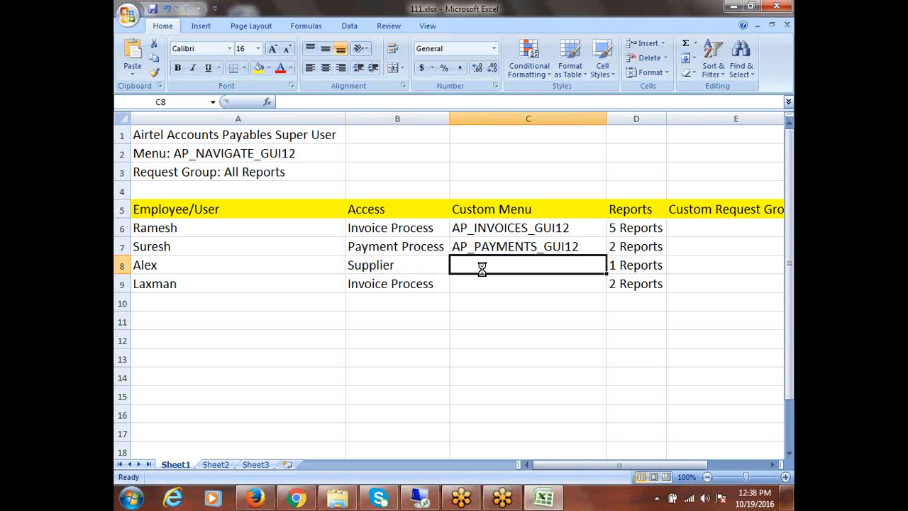
pyautogui.write('AP_SUPPLIERS_GUI12')
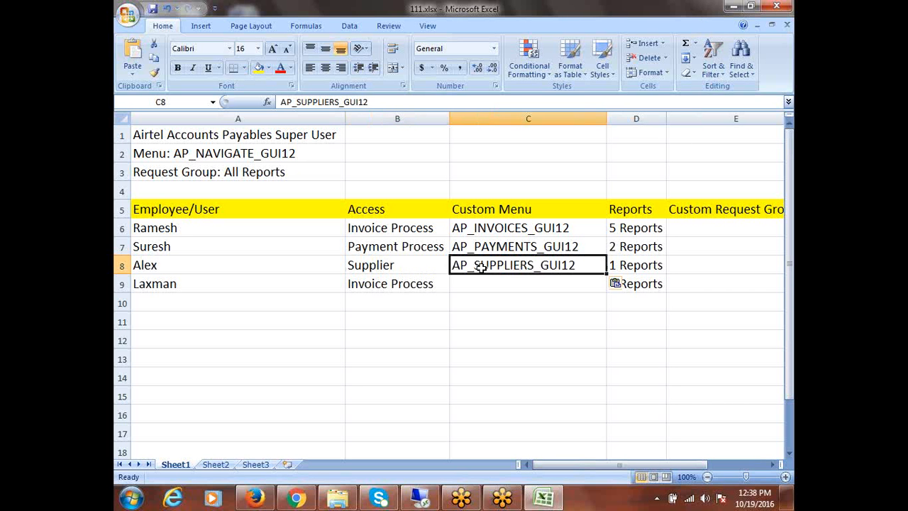
# - Copy AP_INVOICES_GUI12 from C6 into C9 and save the workbook
pyautogui.click(413, 285)
pyautogui.click(515, 232)
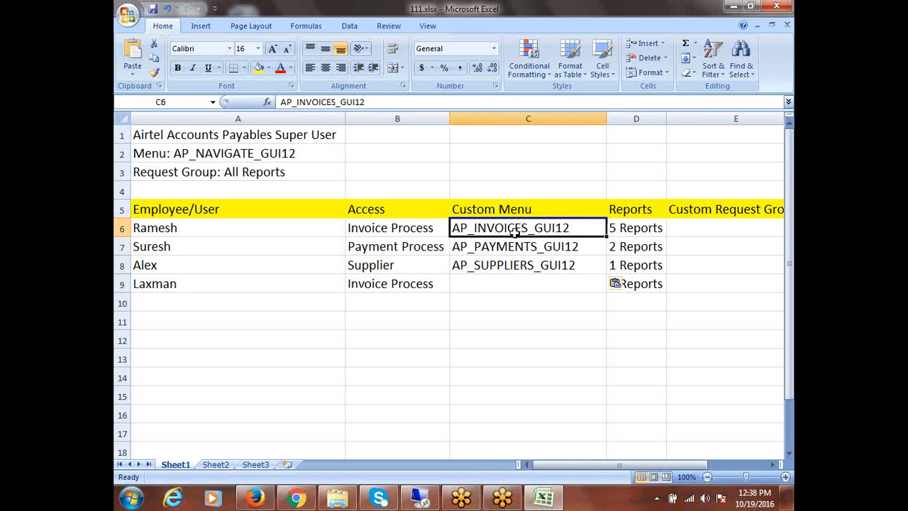
pyautogui.hotkey('ctrl', 'c')
pyautogui.click(503, 284)
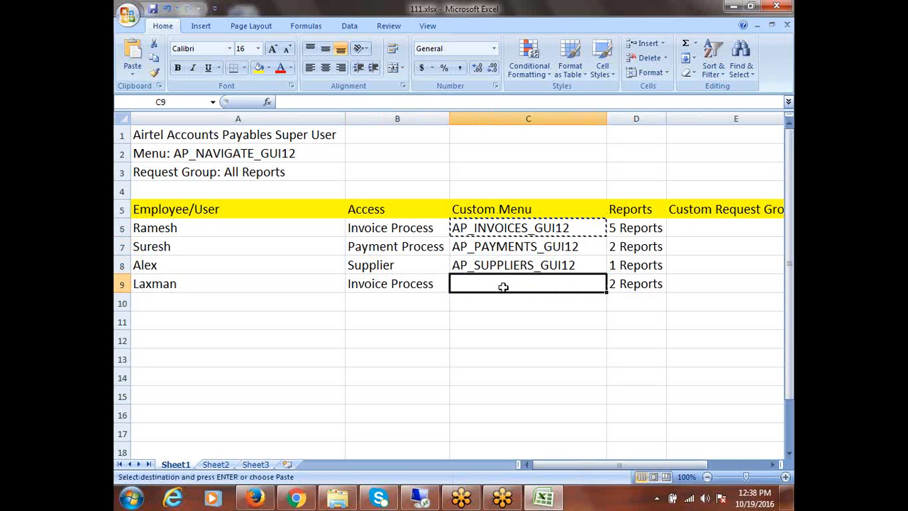
pyautogui.hotkey('ctrl', 'v')
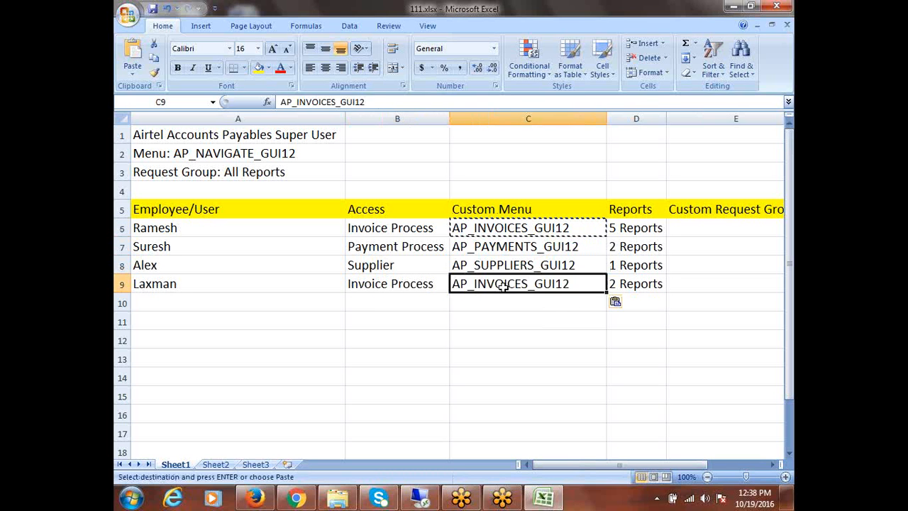
pyautogui.click(588, 343)
pyautogui.hotkey('ctrl', 's')
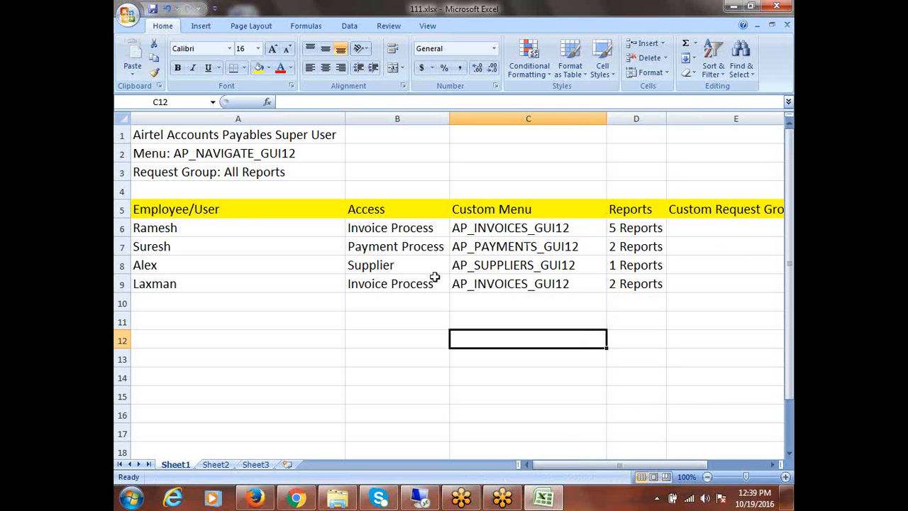
# - Compare the Access values in rows 6 and 7 with their menus in C6 and C7
pyautogui.click(482, 231)
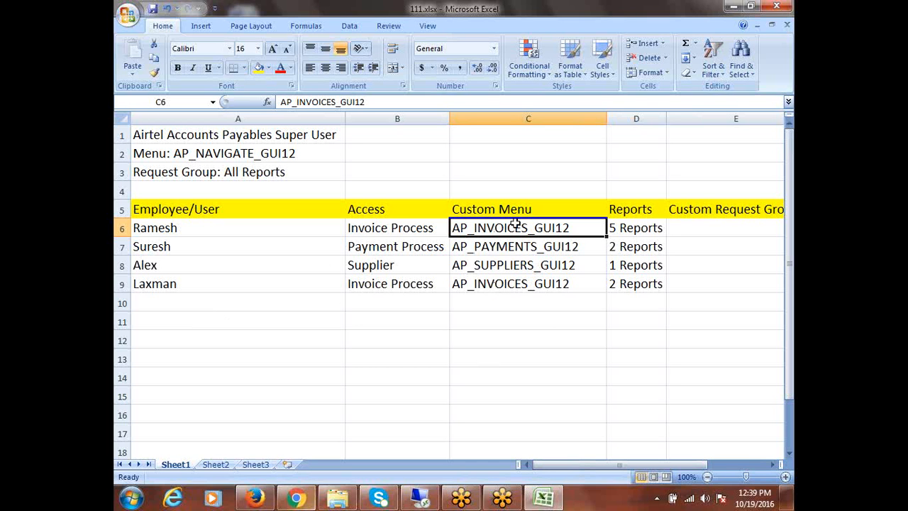
pyautogui.click(587, 287)
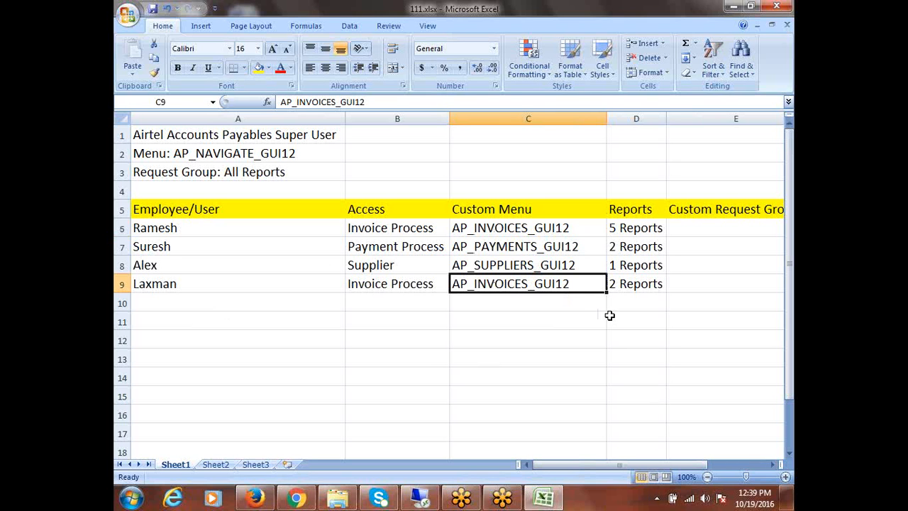
pyautogui.click(367, 231)
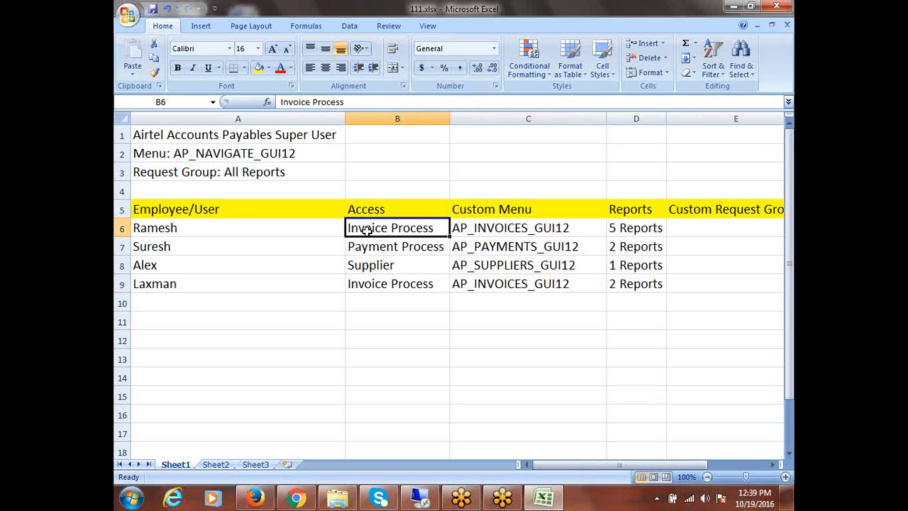
pyautogui.click(474, 229)
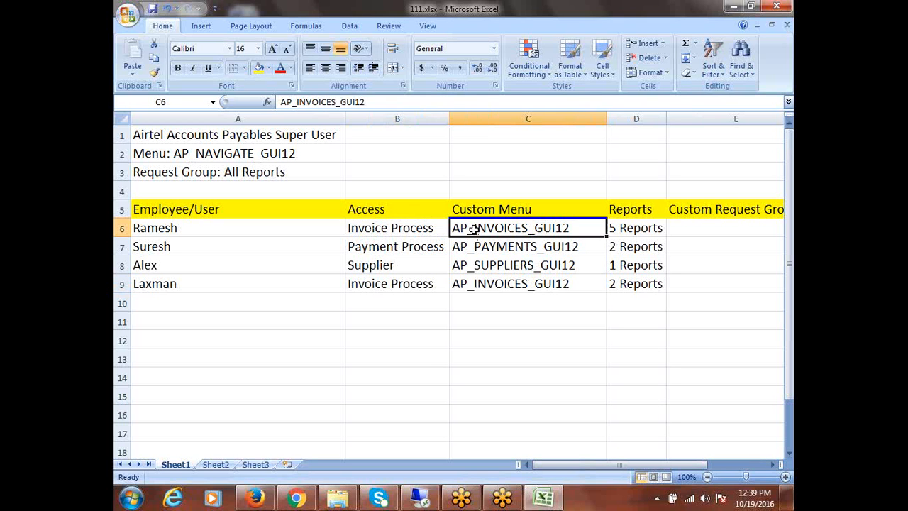
pyautogui.click(363, 248)
pyautogui.click(494, 249)
# - Check rows 8 and 9 against their custom menus, then minimize Excel to the desktop
pyautogui.click(366, 268)
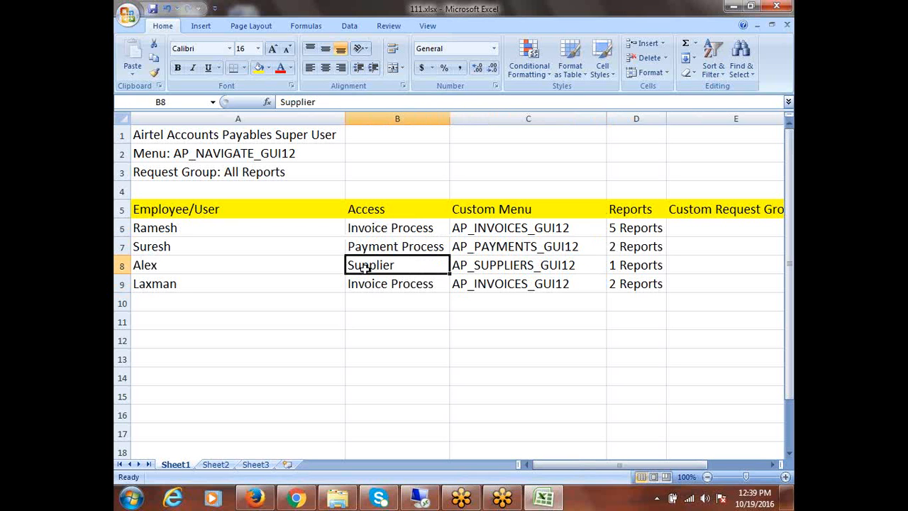
pyautogui.click(498, 261)
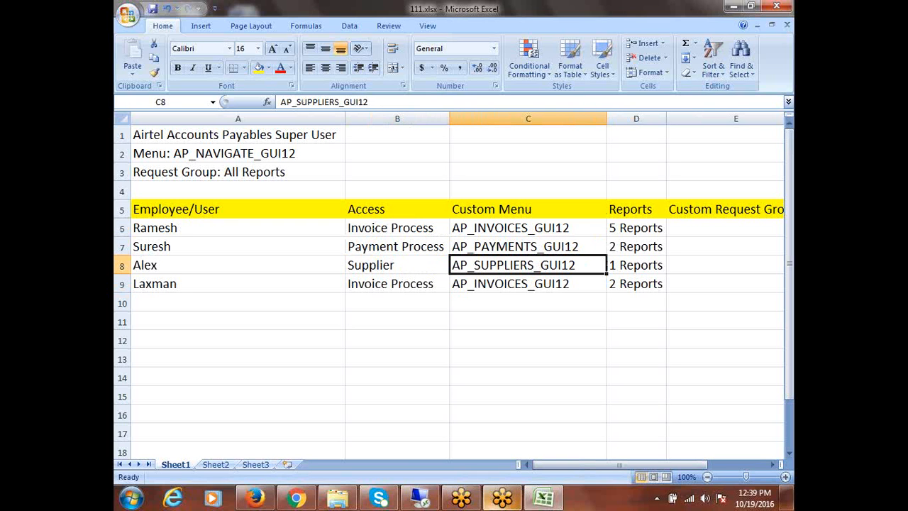
pyautogui.moveTo(502, 496)
pyautogui.click(388, 286)
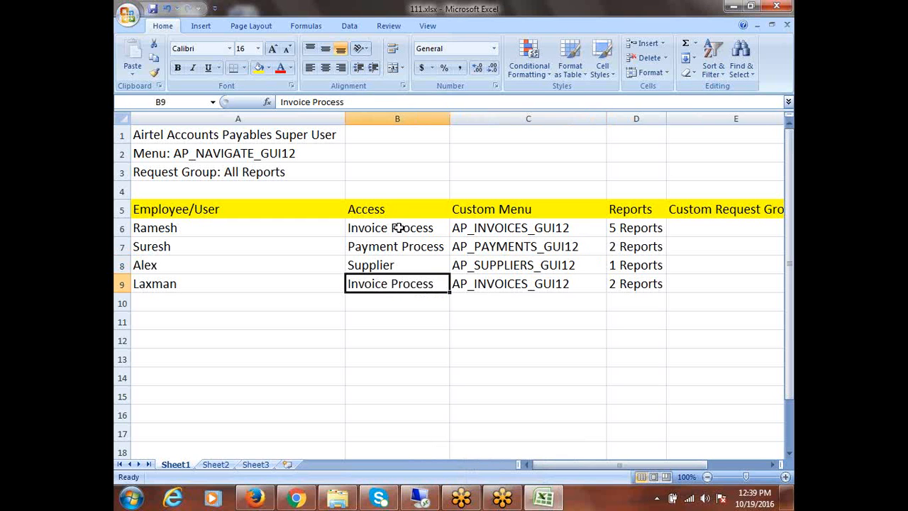
pyautogui.click(494, 232)
pyautogui.click(489, 287)
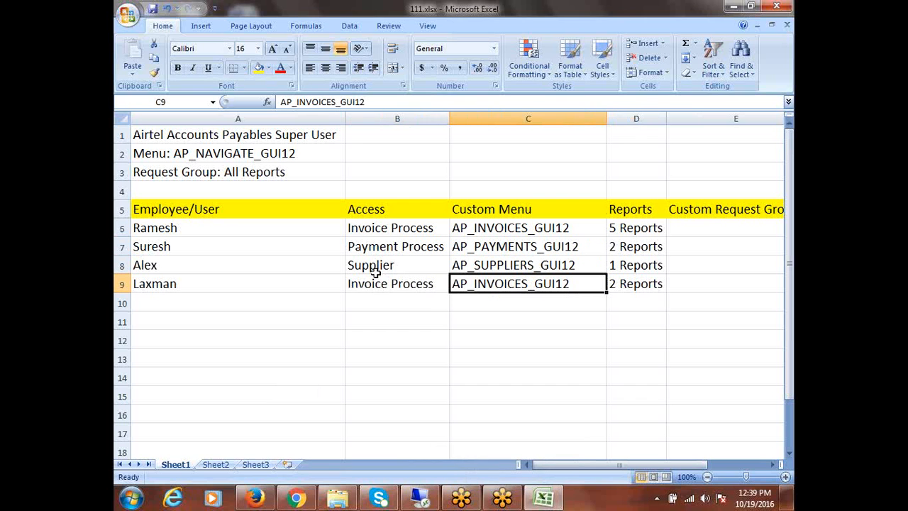
pyautogui.click(734, 8)
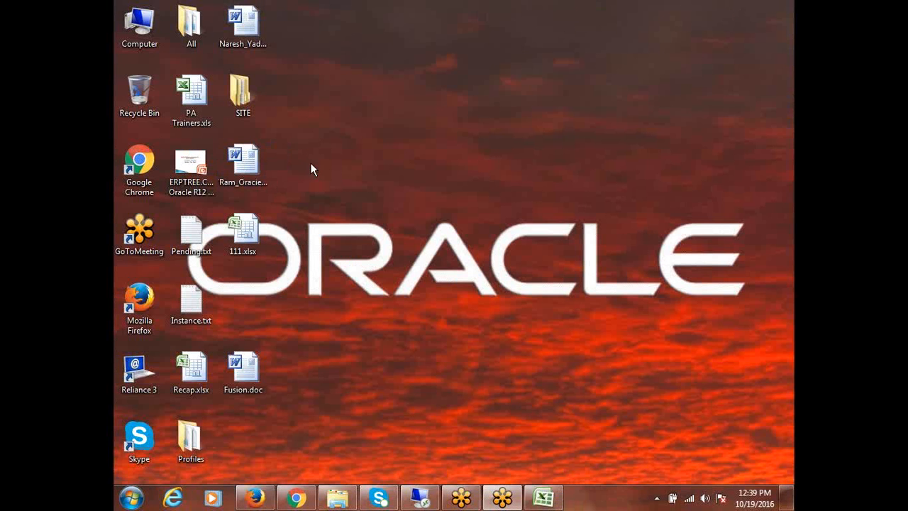
# - Inspect the AP_NAVIGATE_GUI12 menu and its AP_INVOICES_GUI12 submenu, then start a new blank menu record
pyautogui.click(419, 497)
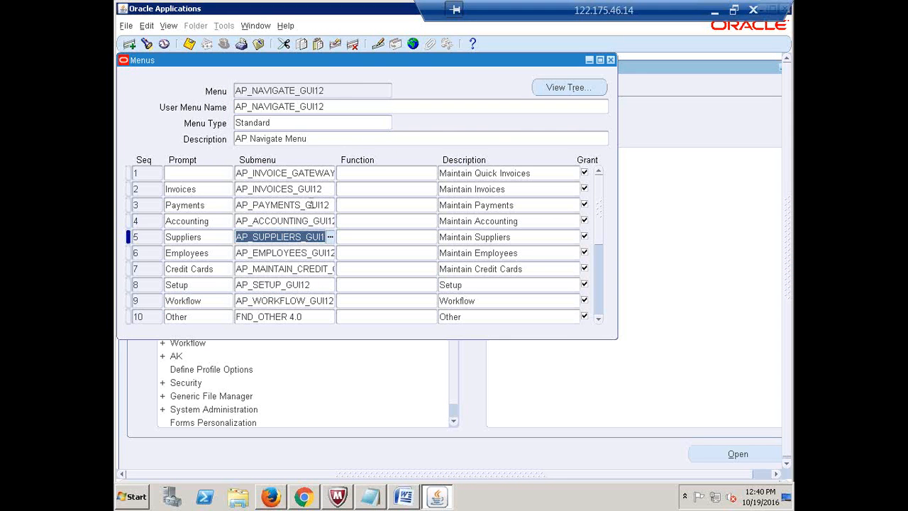
pyautogui.click(336, 90)
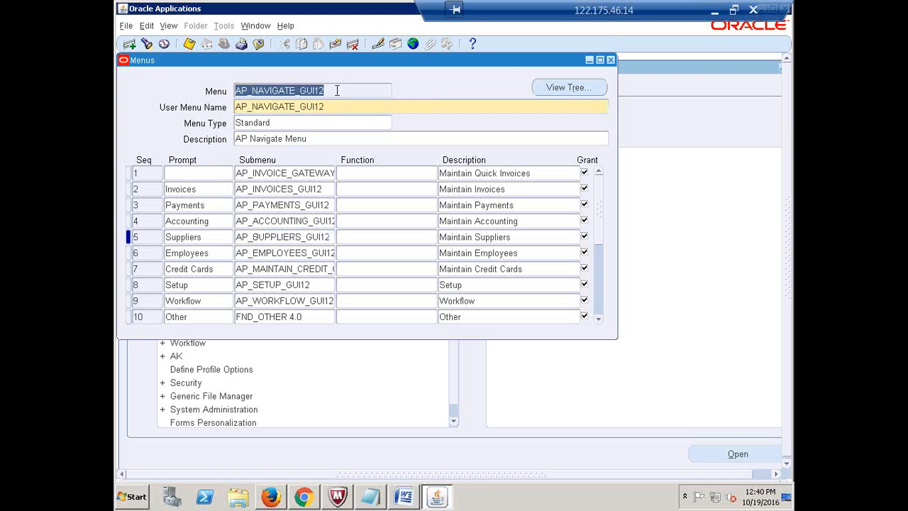
pyautogui.click(275, 189)
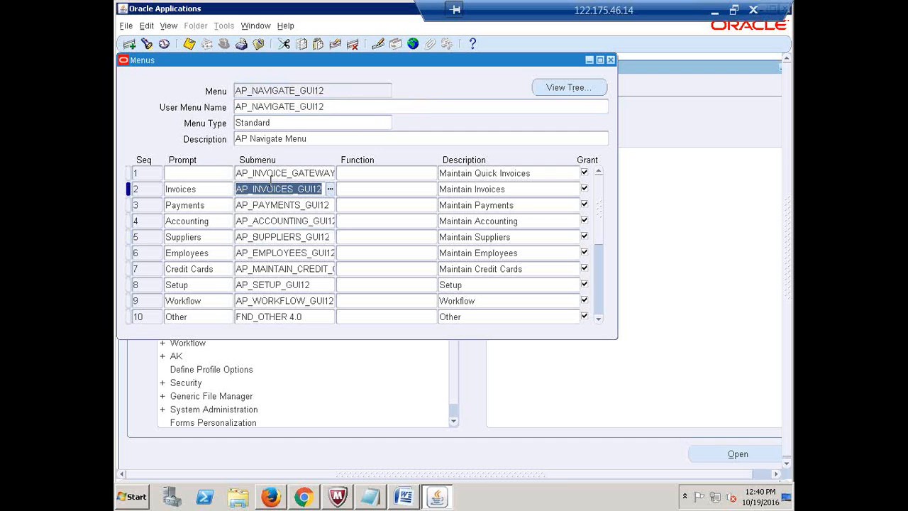
pyautogui.click(324, 91)
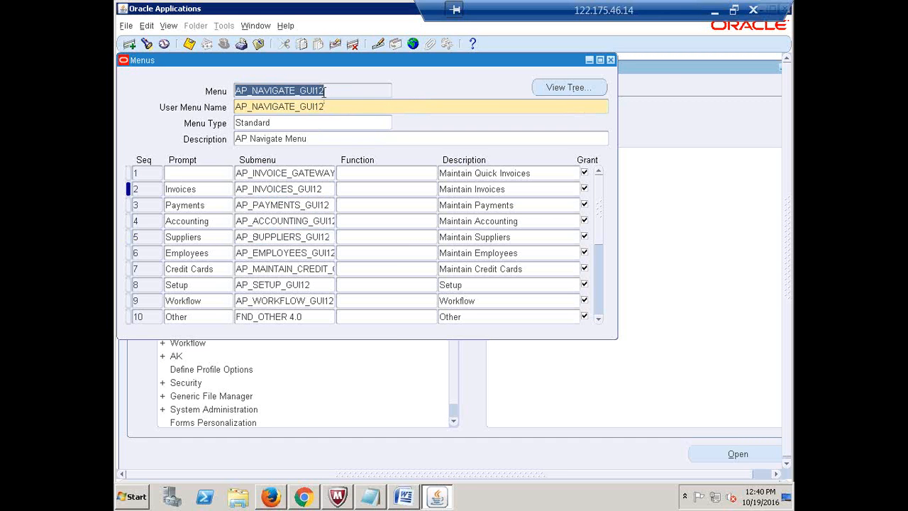
pyautogui.click(129, 44)
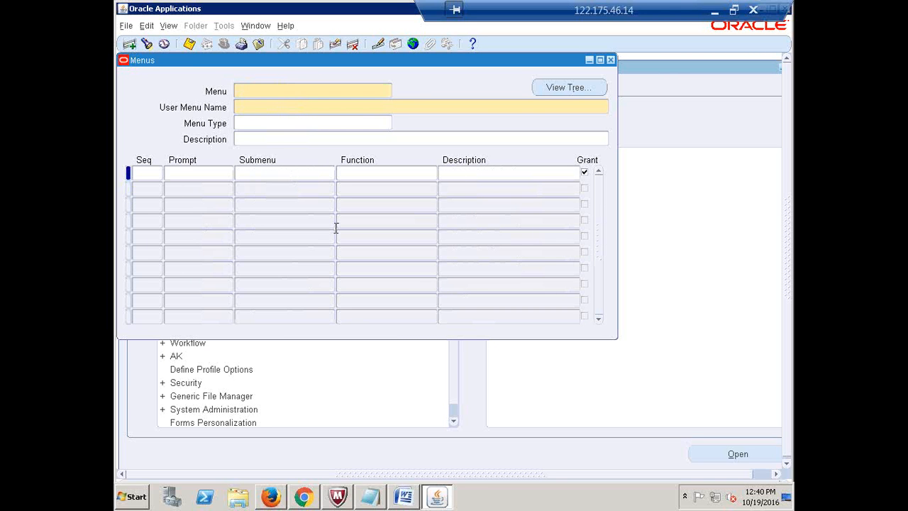
# - Enter AIRTEL_INVOICE_PROCESS as both the Menu code and the User Menu Name
pyautogui.write('A')
pyautogui.write('IRTEL_INVOICE_PROCESS')
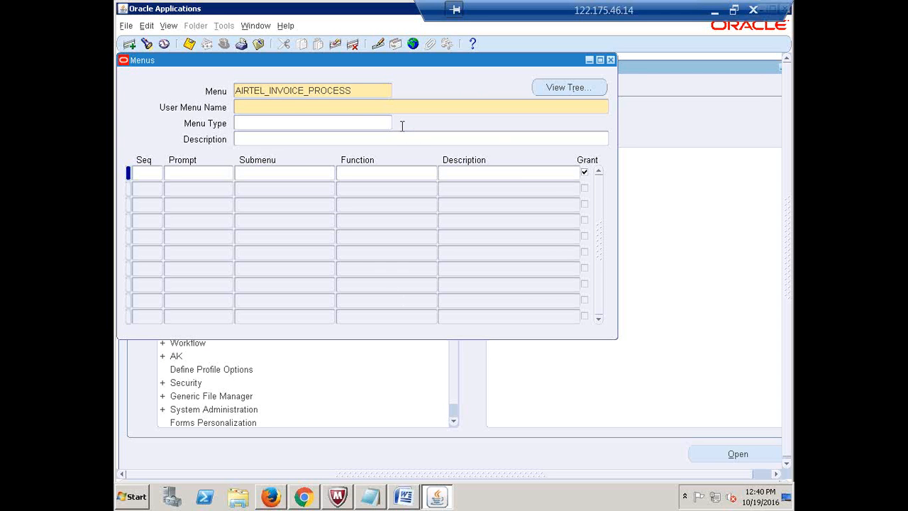
pyautogui.hotkey('shift', 'Home')
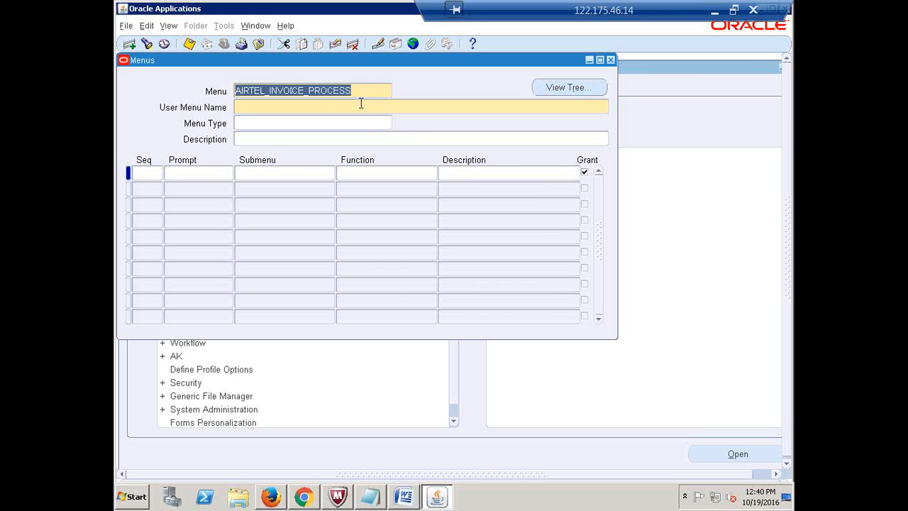
pyautogui.click(248, 108)
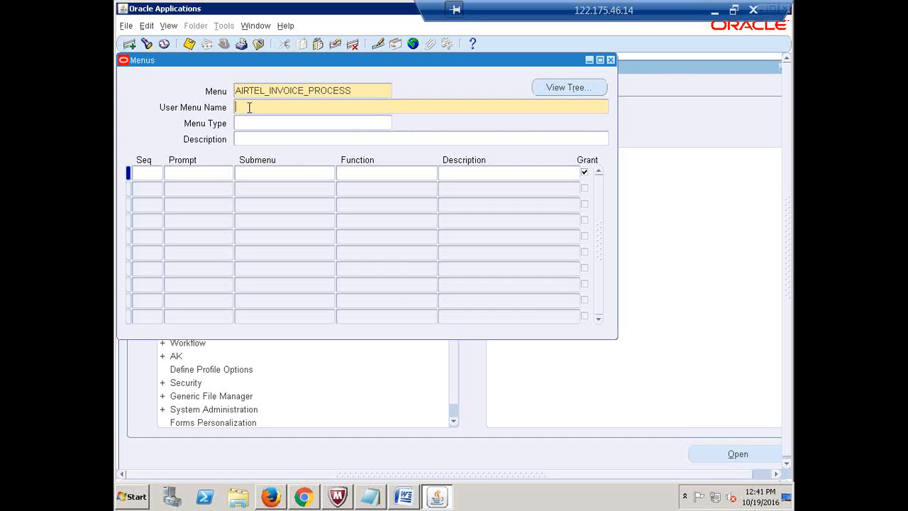
pyautogui.hotkey('ctrl', 'v')
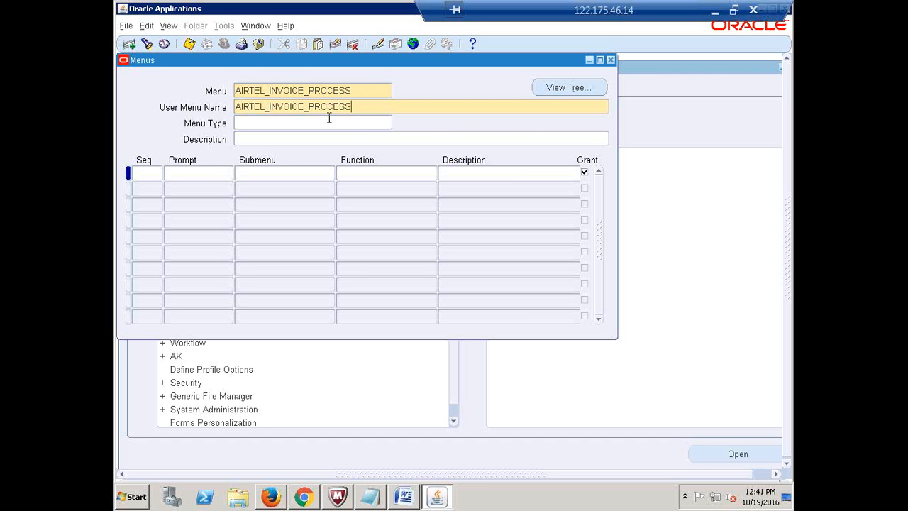
pyautogui.doubleClick(356, 91)
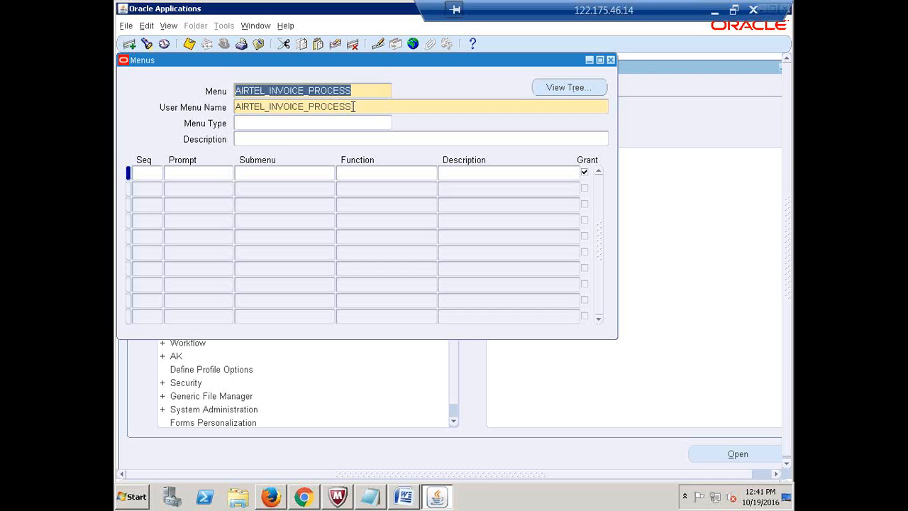
pyautogui.doubleClick(353, 107)
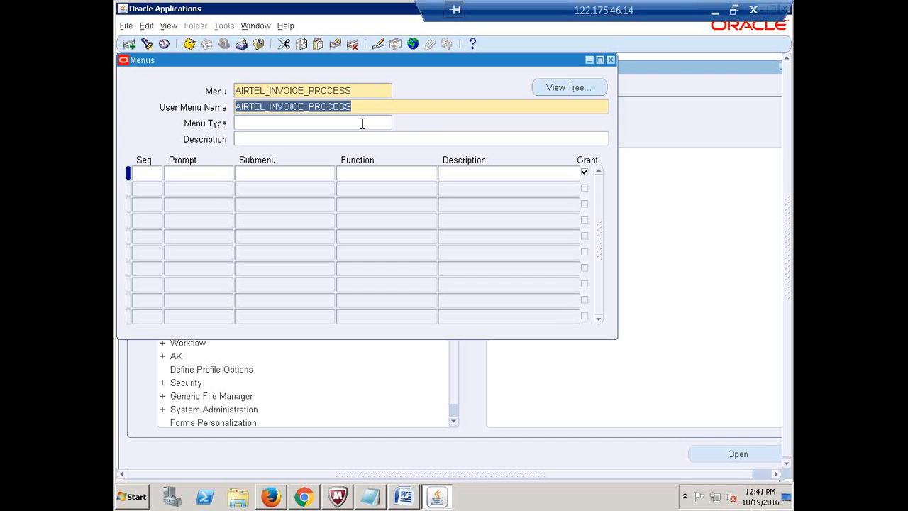
# - Add the first menu entry with sequence 1 and prompt Invoices
pyautogui.click(148, 172)
pyautogui.write('1')
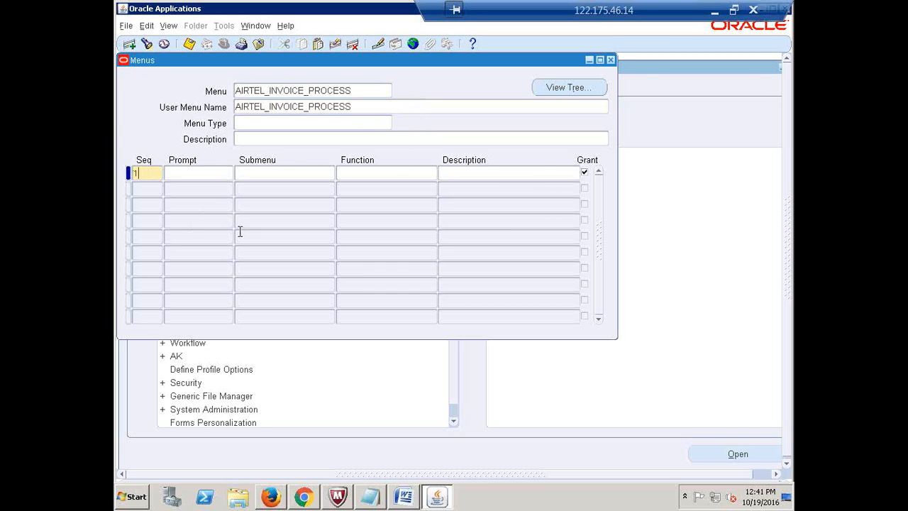
pyautogui.press('Tab')
pyautogui.write('Invoices')
pyautogui.click(240, 178)
# - Copy AP_INVOICES_GUI12 from Excel cell C6 and enter it as the entry's submenu
pyautogui.click(714, 10)
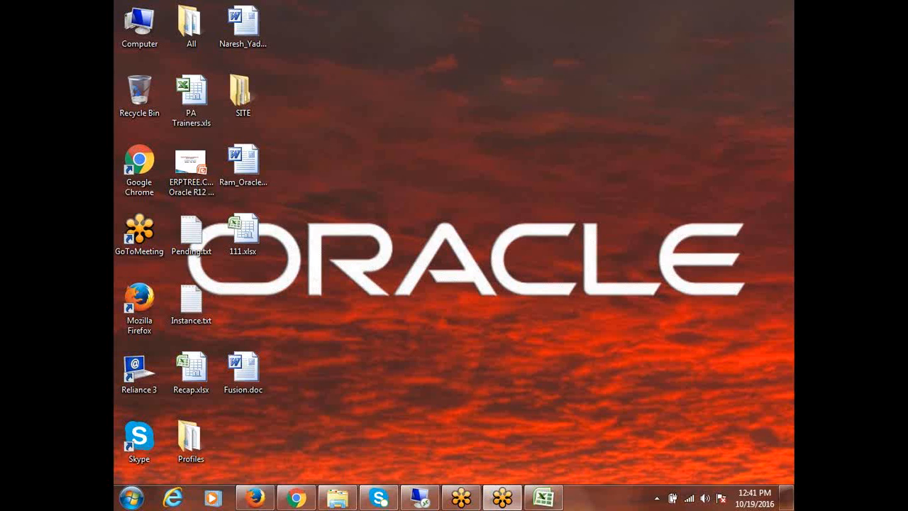
pyautogui.click(554, 500)
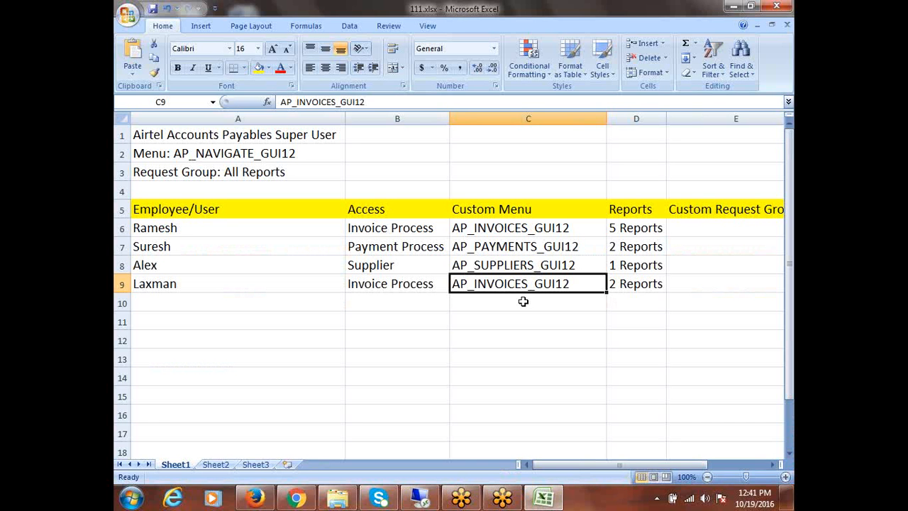
pyautogui.click(488, 232)
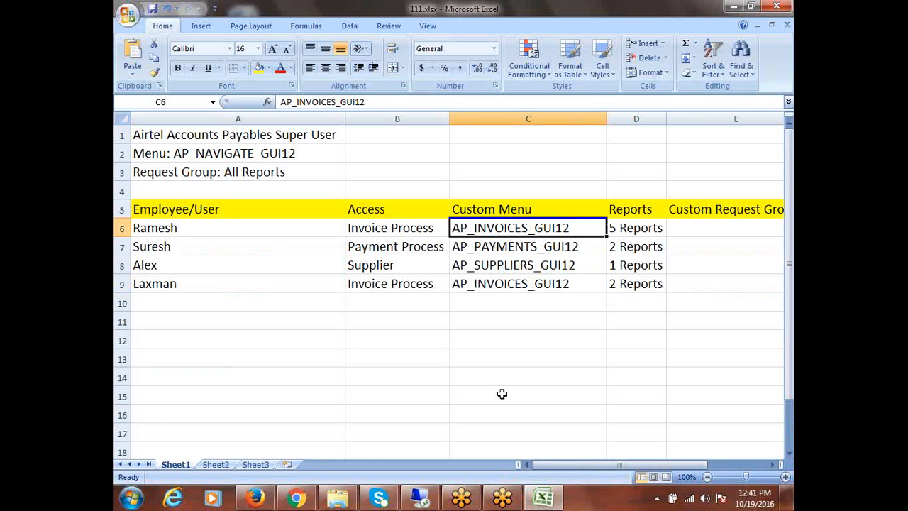
pyautogui.hotkey('ctrl', 'c')
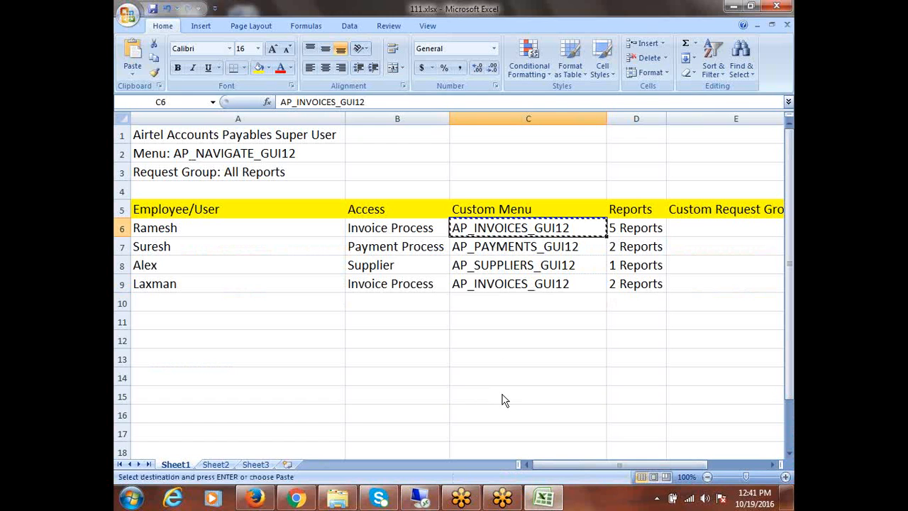
pyautogui.hotkey('alt', 'Tab')
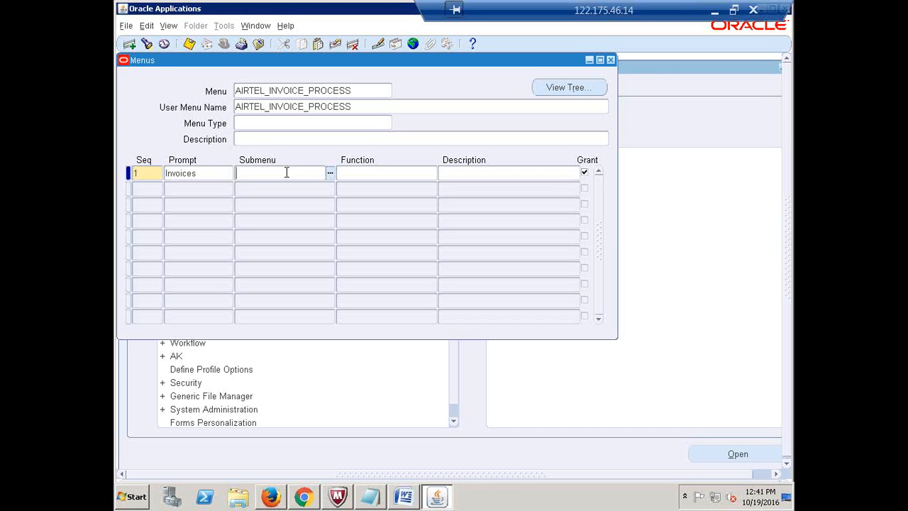
pyautogui.hotkey('ctrl', 'v')
pyautogui.press('Tab')
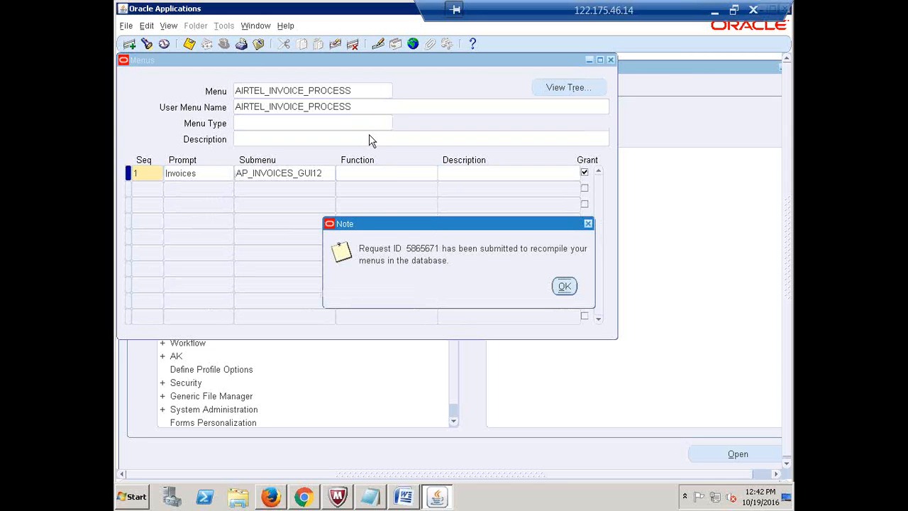
# - Acknowledge the menu recompile note and copy the AIRTEL_INVOICE_PROCESS user menu name
pyautogui.click(564, 287)
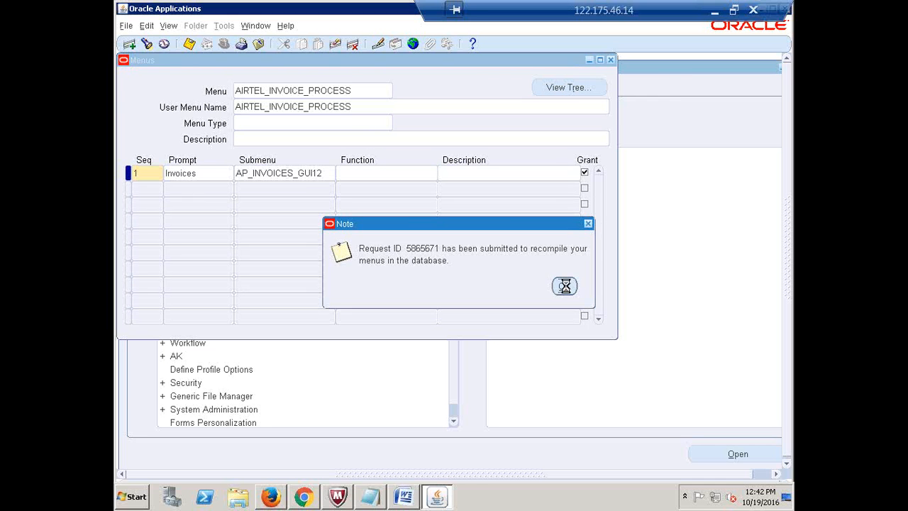
pyautogui.doubleClick(358, 103)
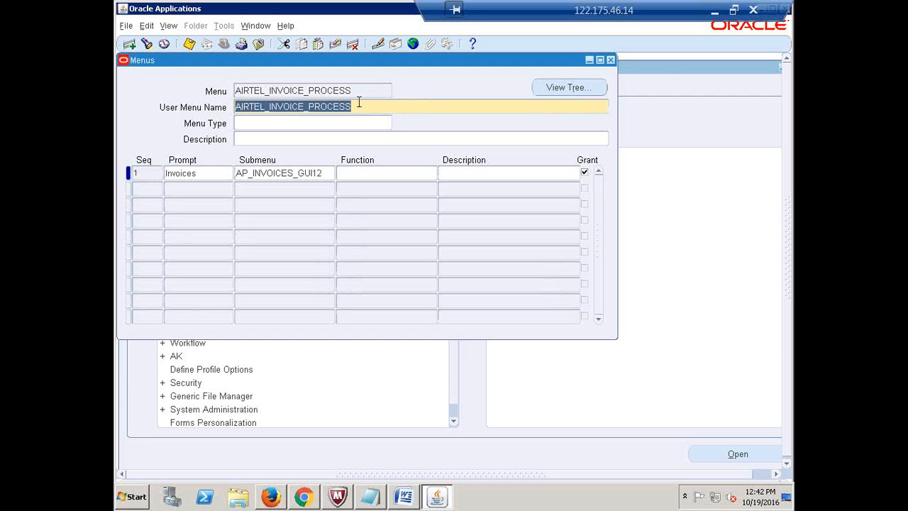
pyautogui.hotkey('alt', 'Tab')
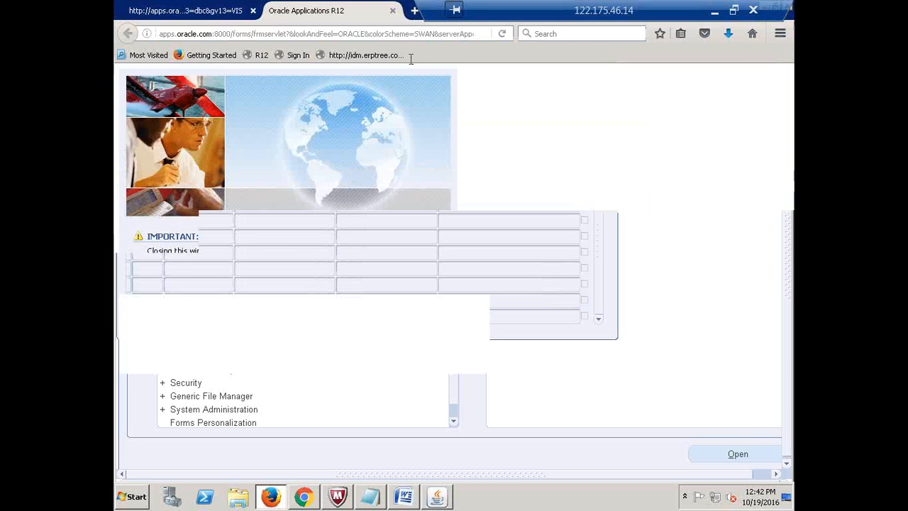
pyautogui.hotkey('alt', 'Tab')
# - Insert a new column before Reports, with headers 'Sub Menus' in C5 and 'Custom Menu' in D5
pyautogui.click(714, 10)
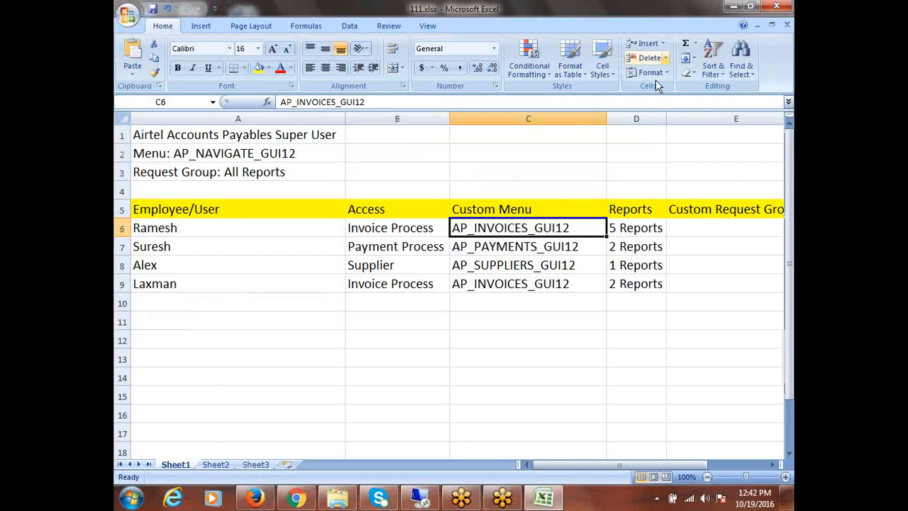
pyautogui.click(622, 115)
pyautogui.rightClick(622, 115)
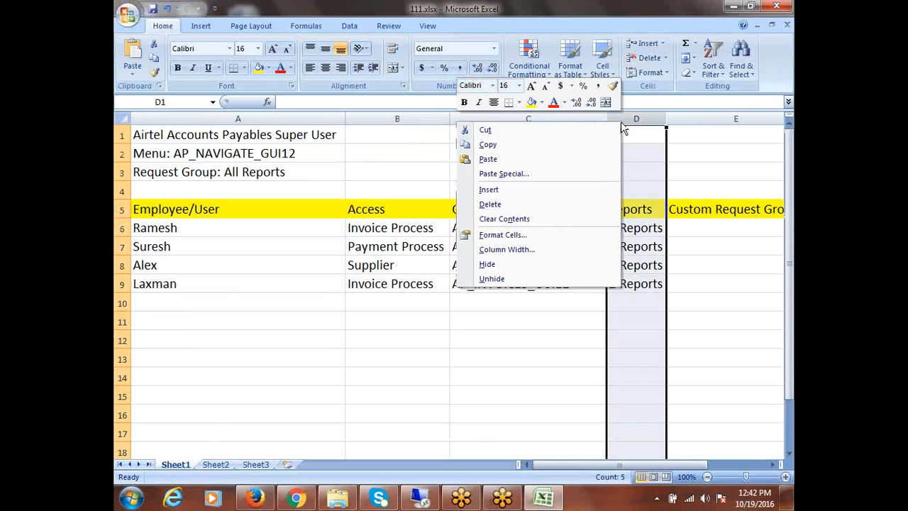
pyautogui.click(517, 190)
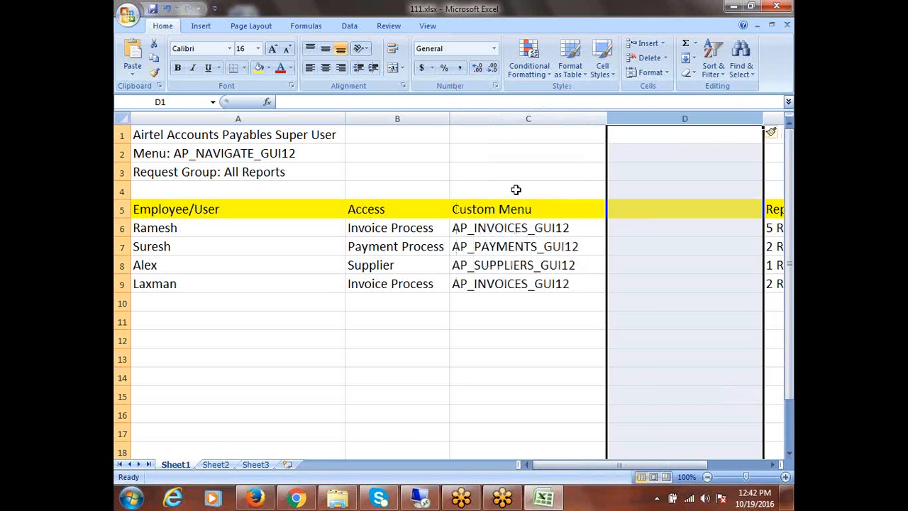
pyautogui.click(638, 210)
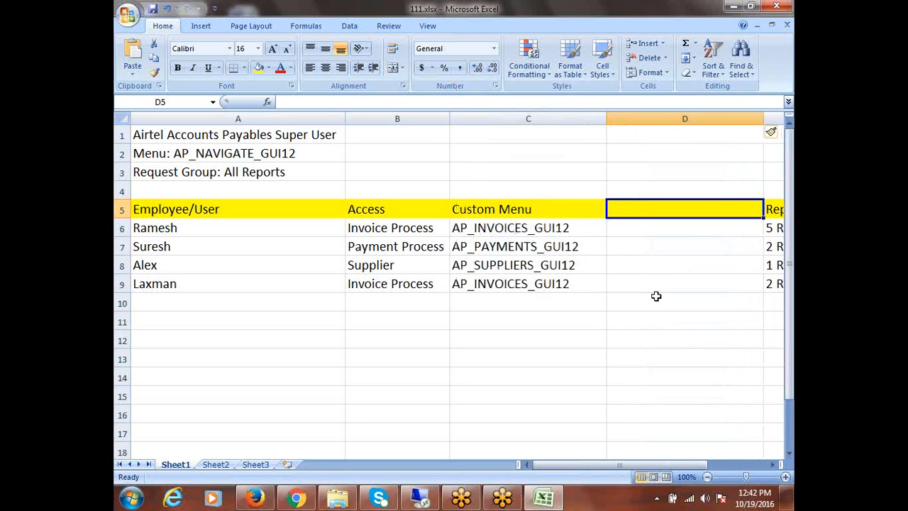
pyautogui.click(491, 212)
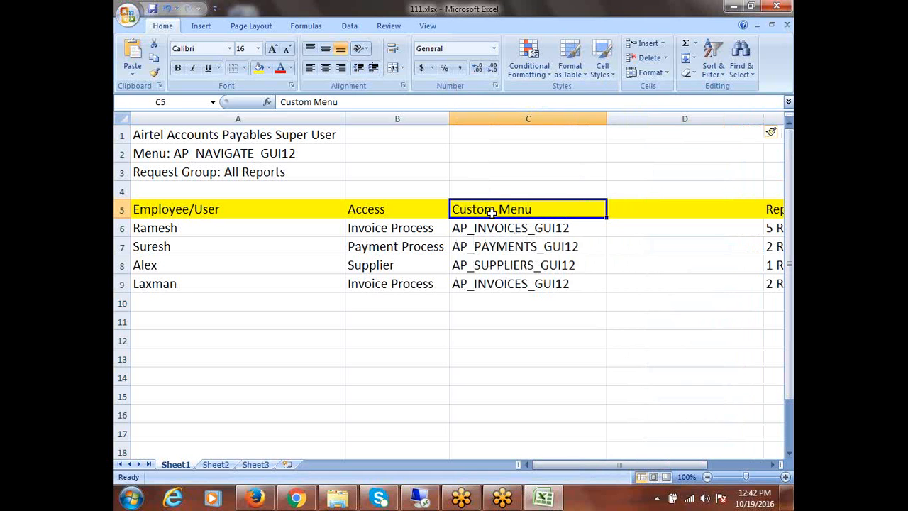
pyautogui.write('Sub')
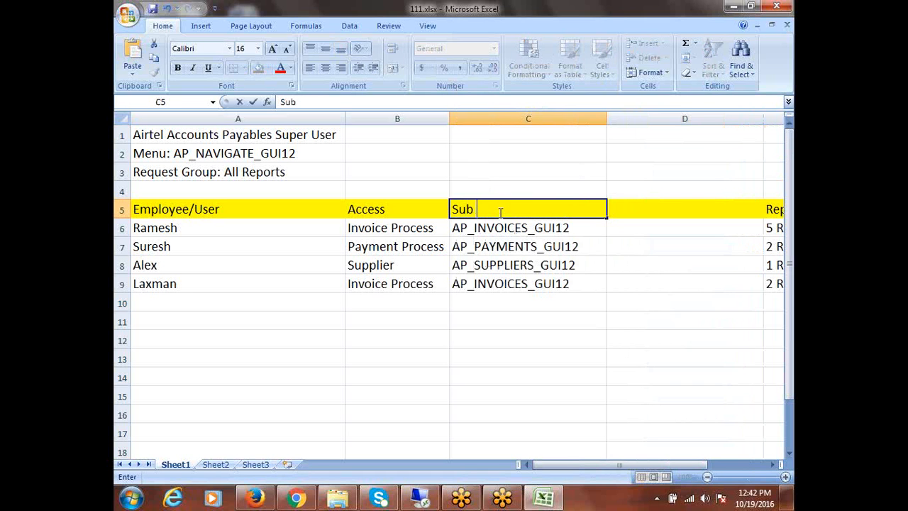
pyautogui.write(' Menus')
pyautogui.press('Tab')
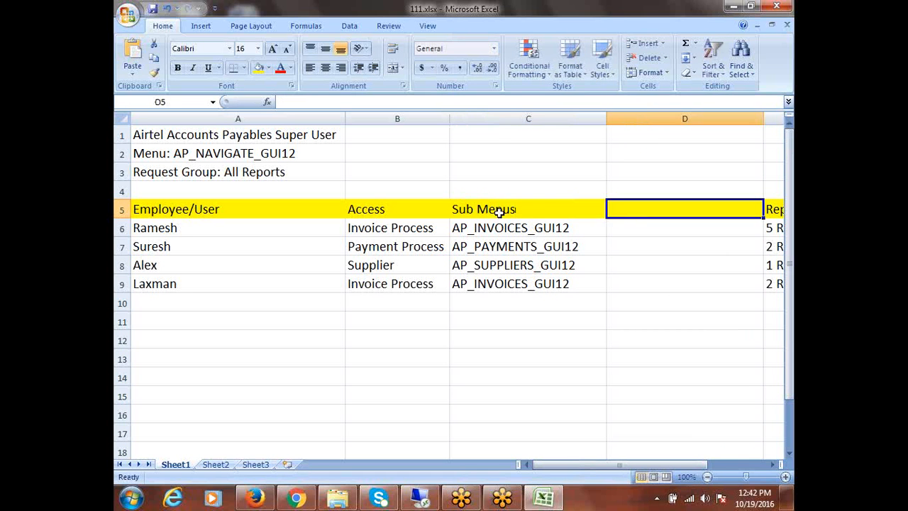
pyautogui.write('Custom')
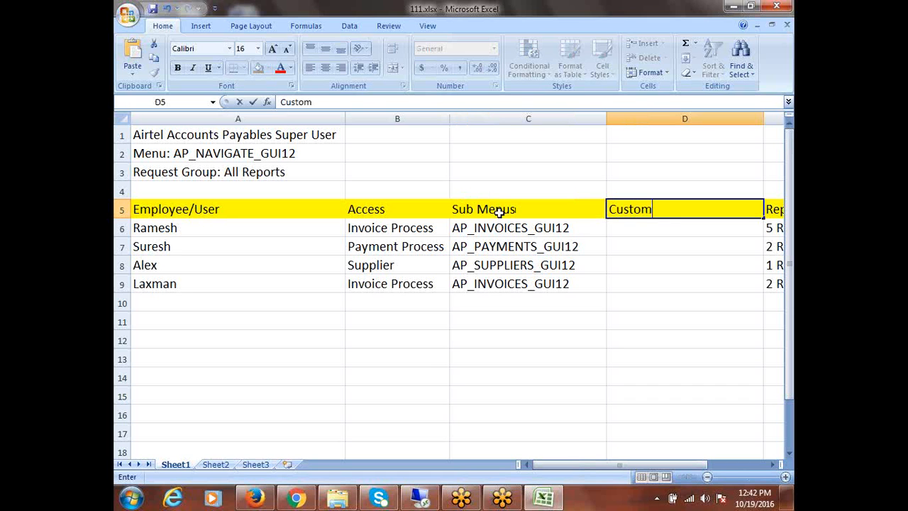
pyautogui.write(' Menu')
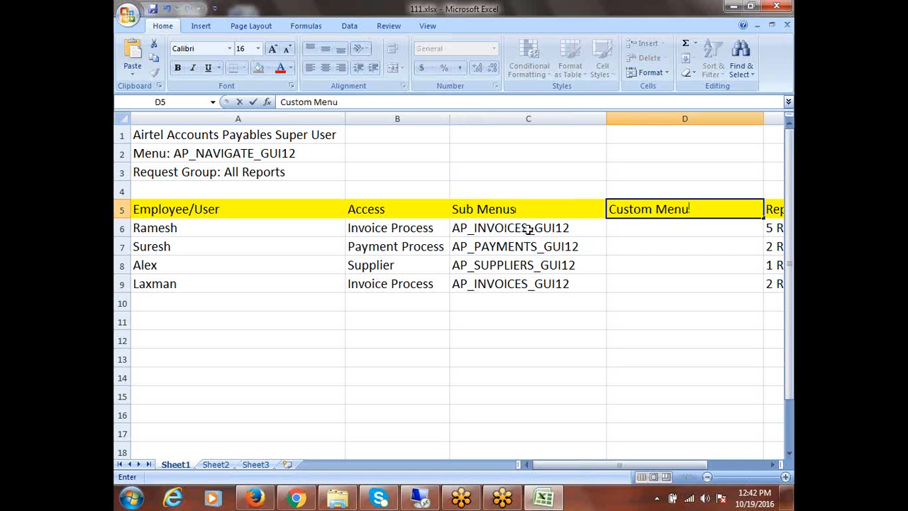
pyautogui.click(370, 238)
# - Paste AIRTEL_INVOICE_PROCESS into cell D6 under Custom Menu
pyautogui.click(460, 230)
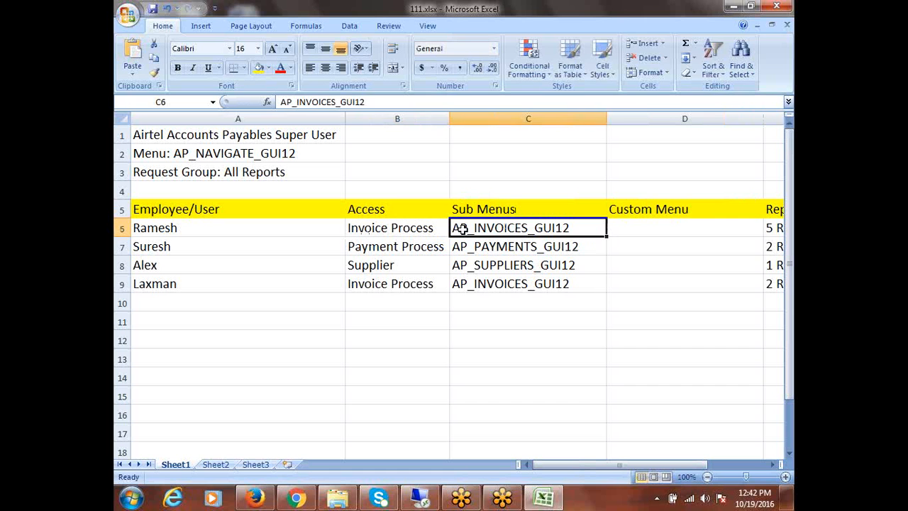
pyautogui.click(631, 227)
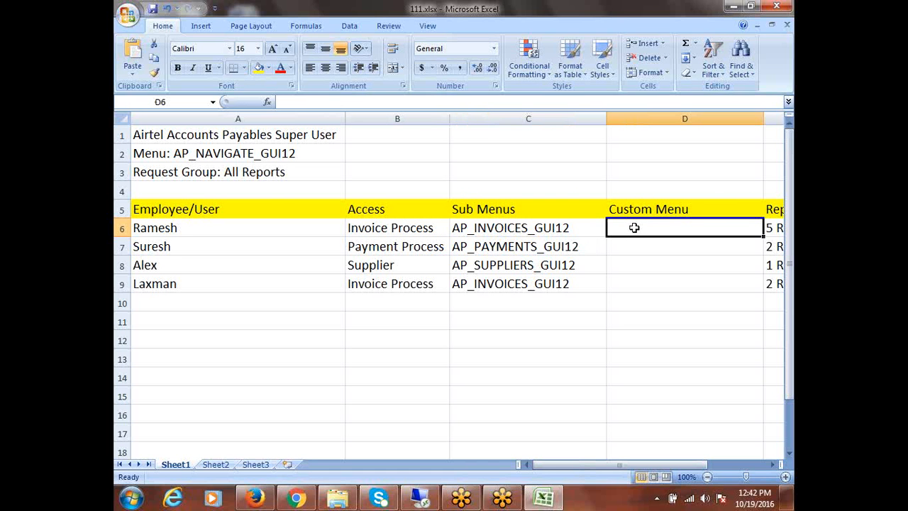
pyautogui.hotkey('ctrl', 'v')
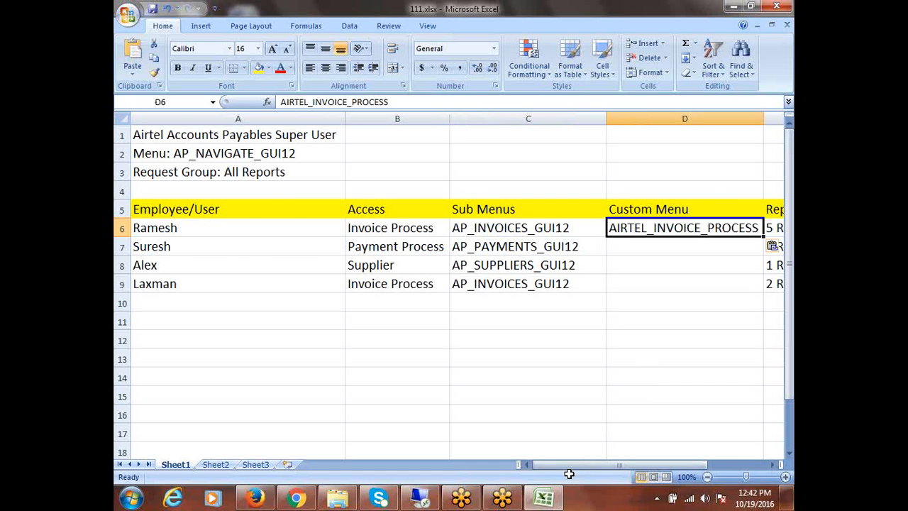
pyautogui.moveTo(567, 466); pyautogui.dragTo(589, 474)
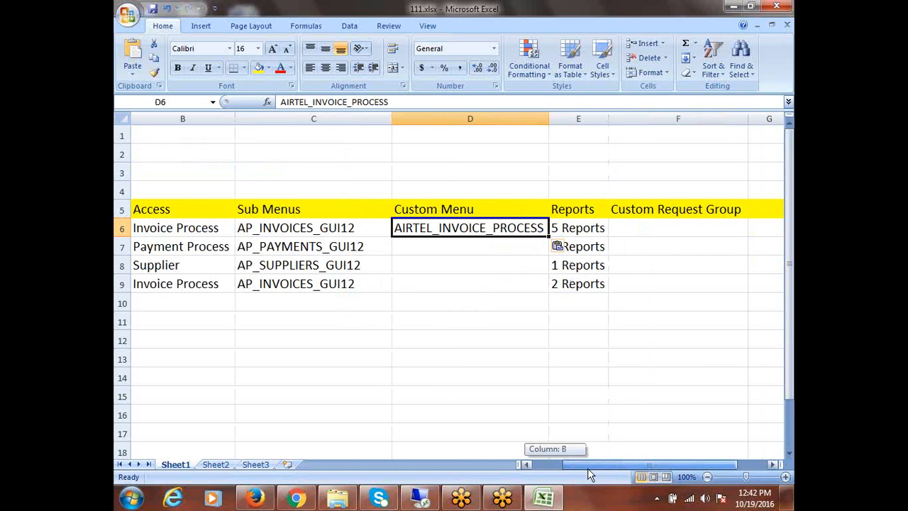
pyautogui.click(438, 326)
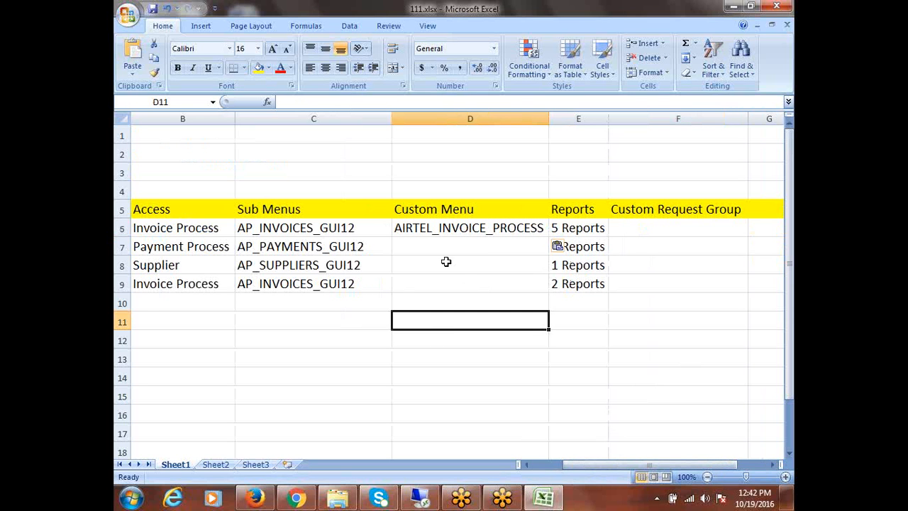
# - Copy the AP_PAYMENTS_GUI12 menu name from C7 and return to Oracle Applications
pyautogui.click(304, 245)
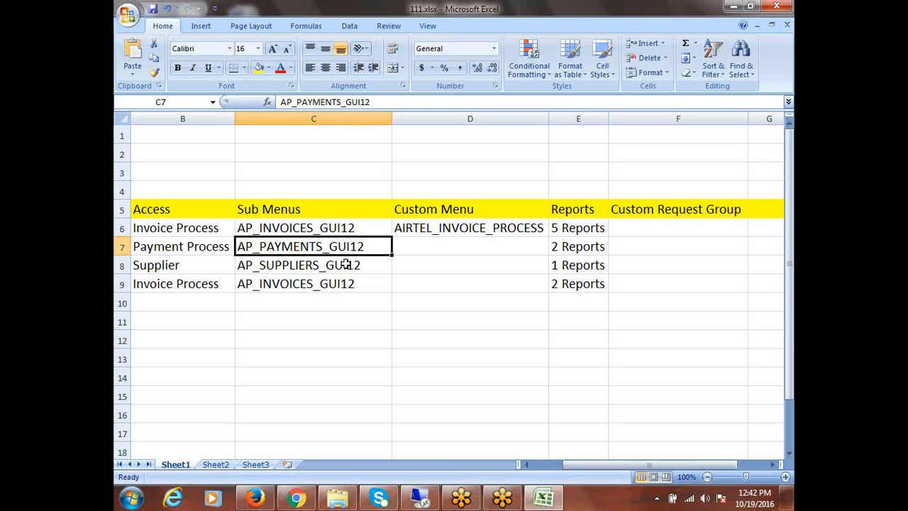
pyautogui.hotkey('ctrl', 'c')
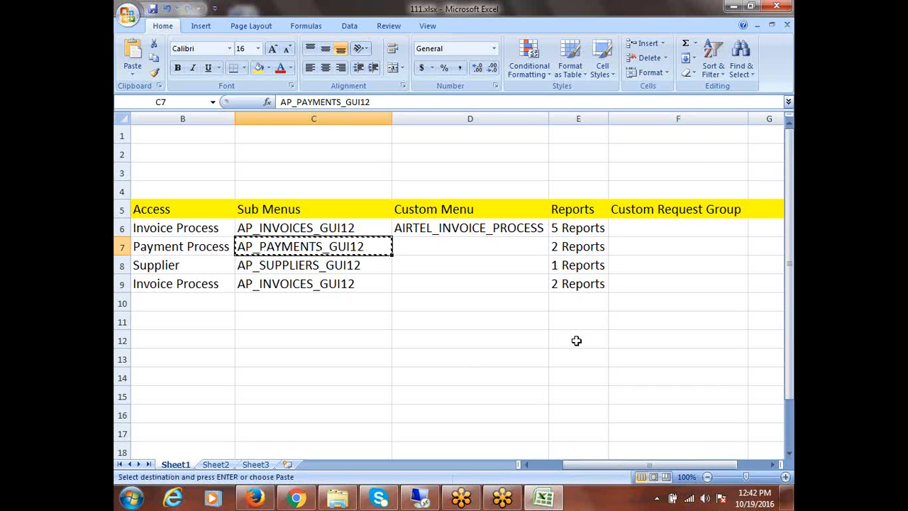
pyautogui.click(473, 285)
pyautogui.press('Escape')
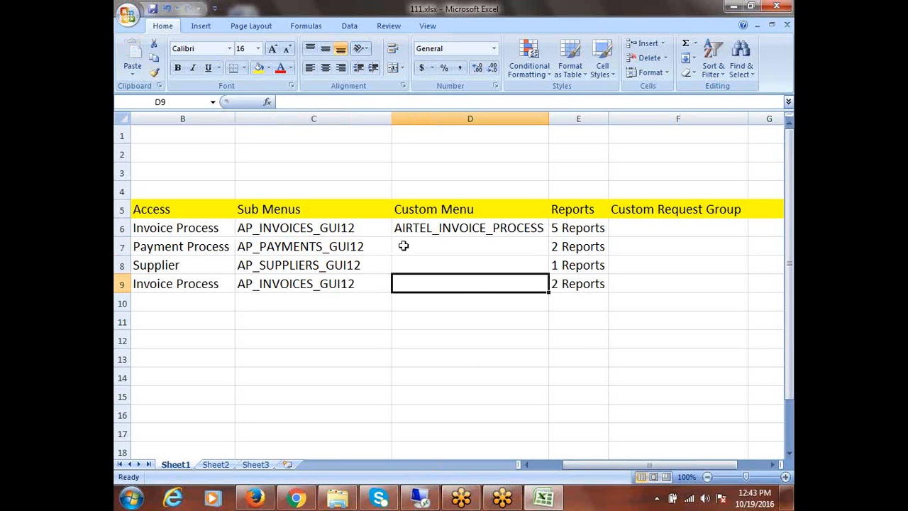
pyautogui.click(420, 499)
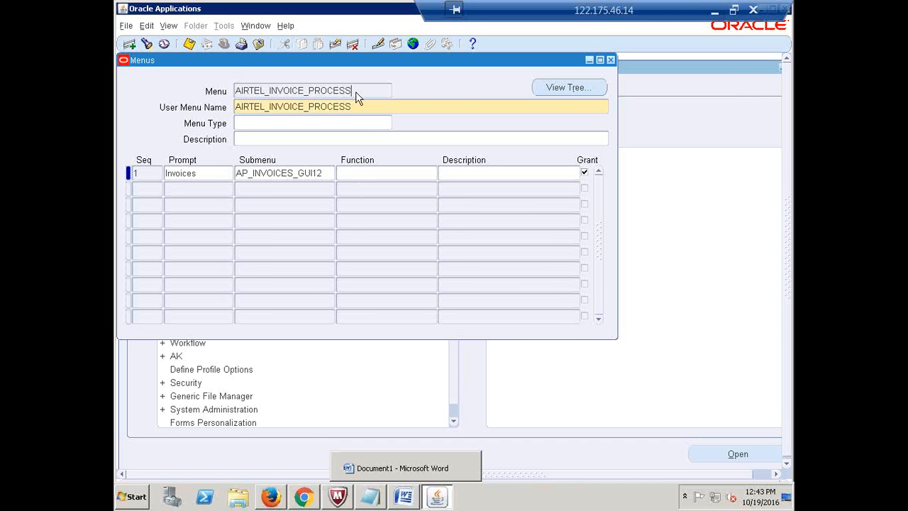
# - Create a new menu AIRTEL_PAYMENT_PROCESS, using the same text as its User Menu Name
pyautogui.click(357, 91)
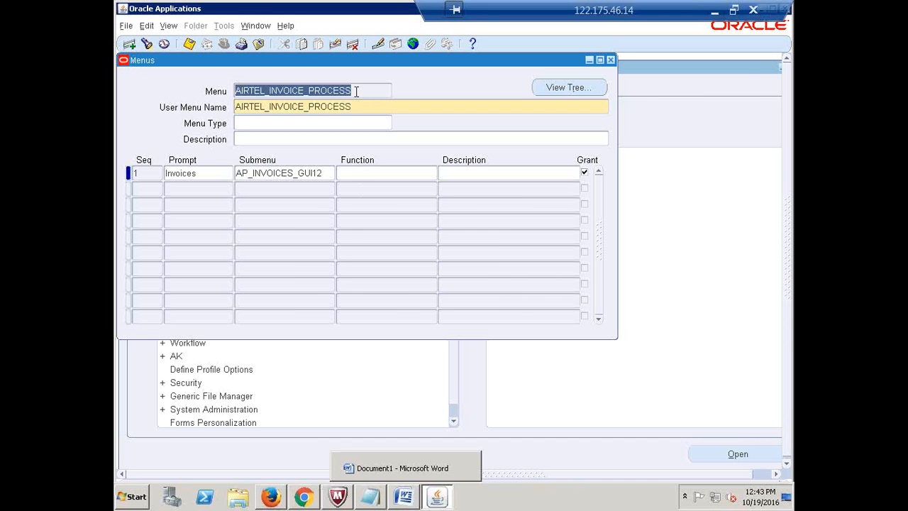
pyautogui.click(130, 44)
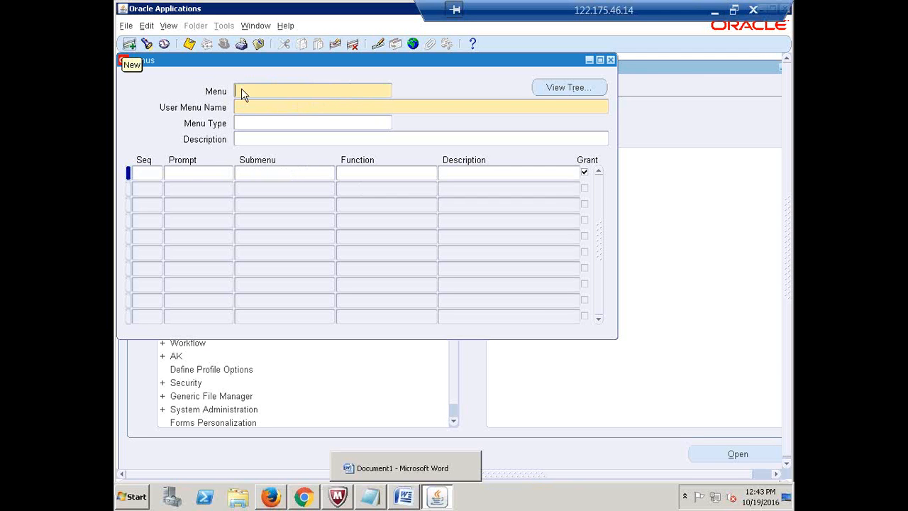
pyautogui.write('AIR')
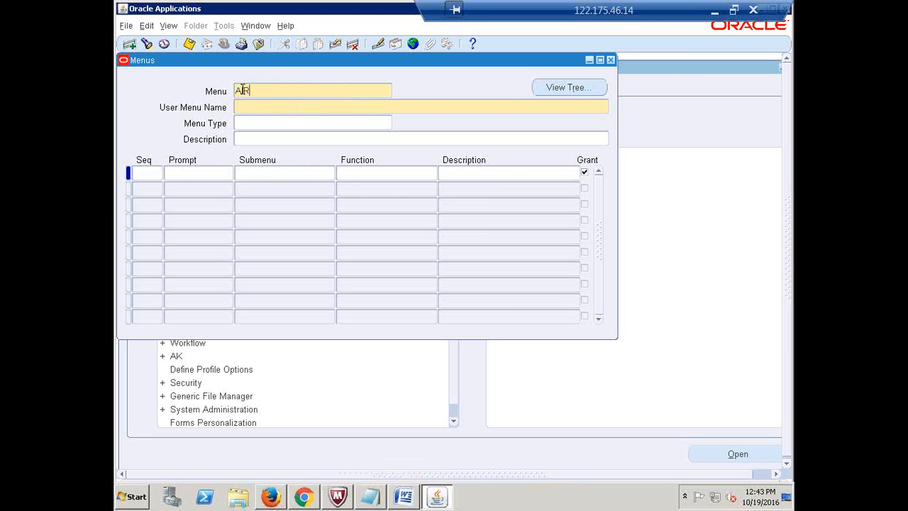
pyautogui.write('TEL_PAYMENT_PROCESS')
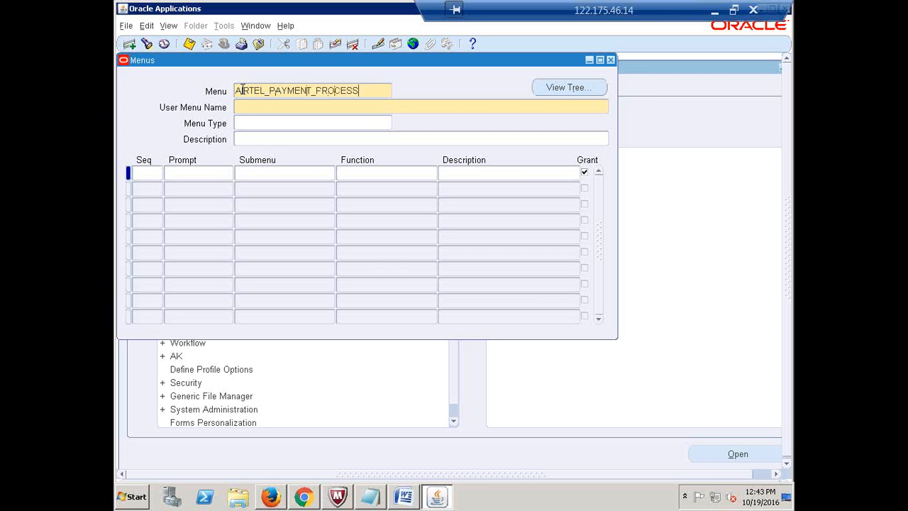
pyautogui.press('Tab')
pyautogui.doubleClick(332, 86)
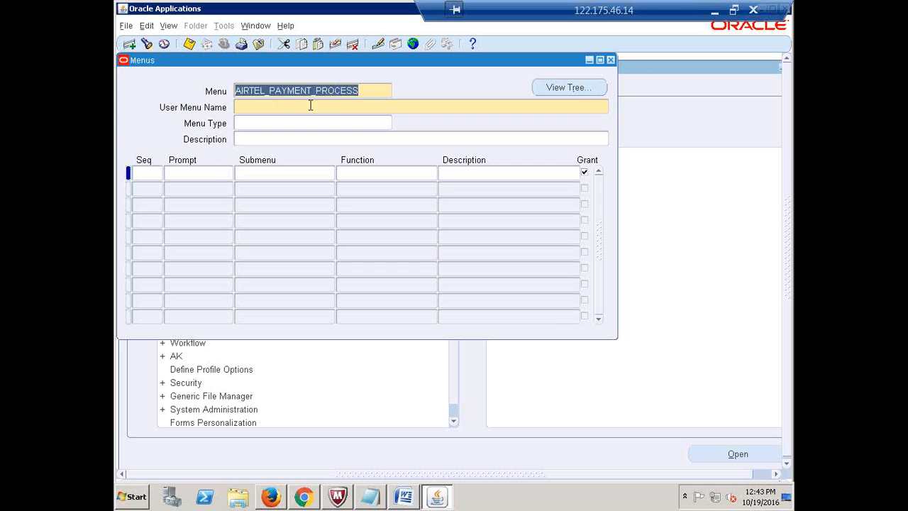
pyautogui.click(309, 105)
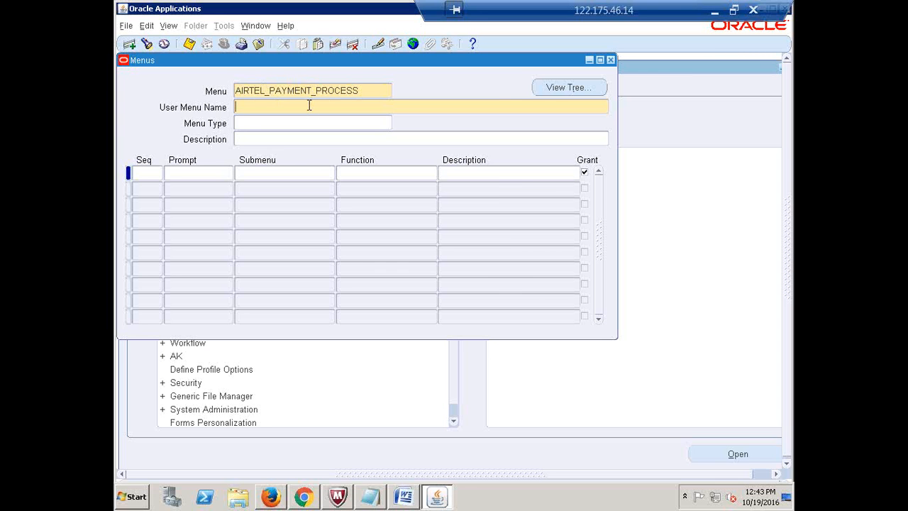
pyautogui.hotkey('ctrl', 'v')
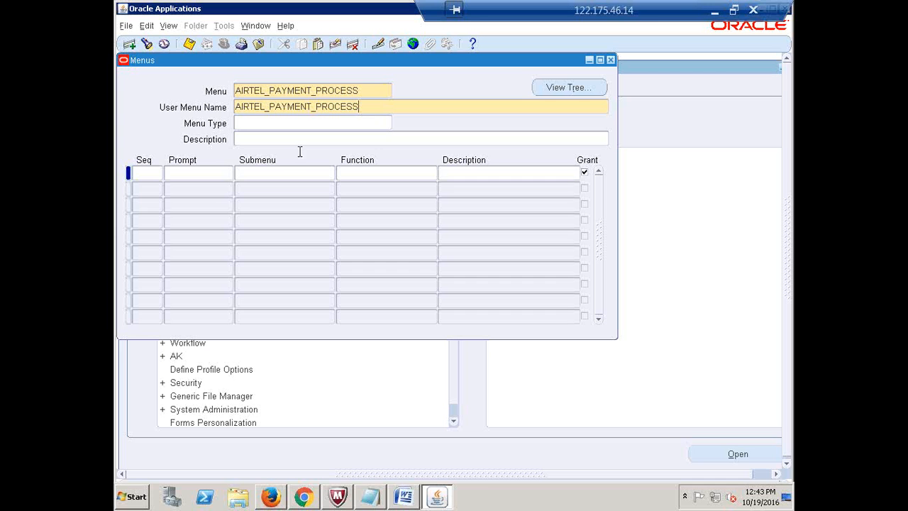
# - Add the first menu line with sequence 1 and prompt Payments
pyautogui.click(141, 176)
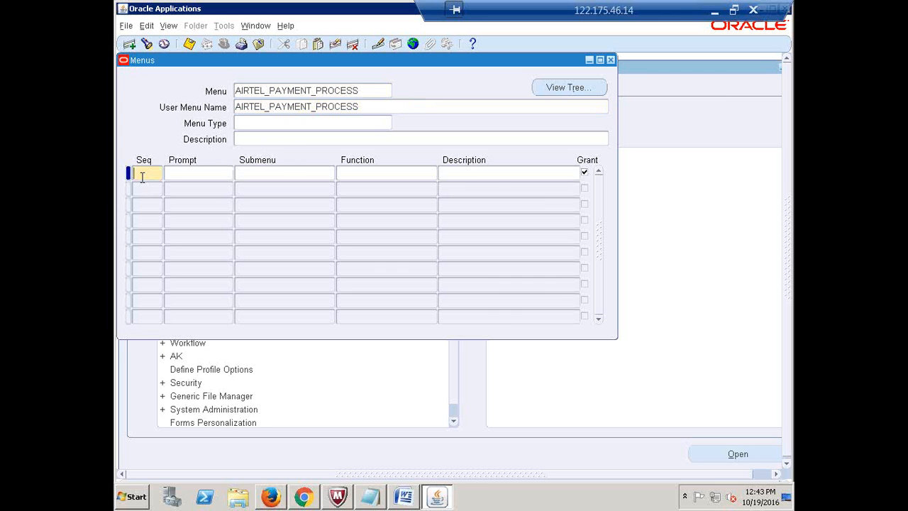
pyautogui.write('1')
pyautogui.press('Tab')
pyautogui.write('Payments')
pyautogui.click(265, 173)
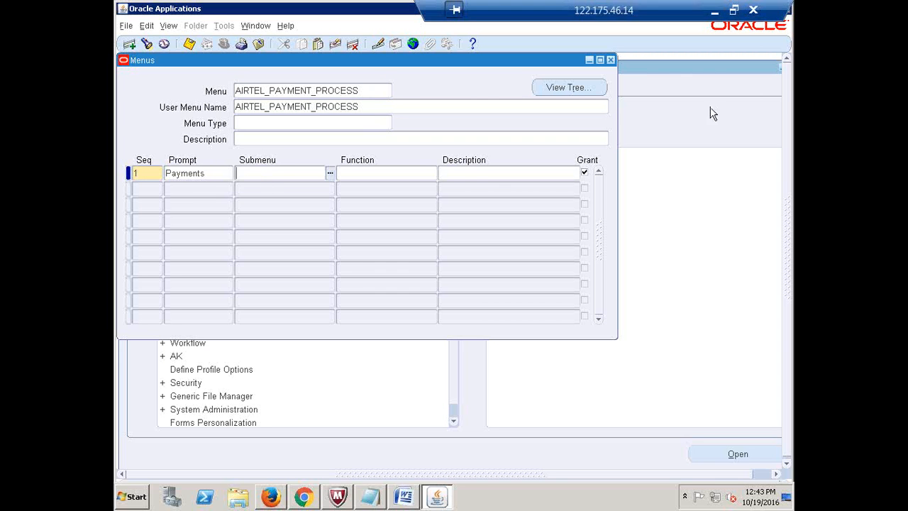
# - Copy AP_PAYMENTS_GUI12 from the Excel table and return to the Oracle Menus form
pyautogui.click(715, 13)
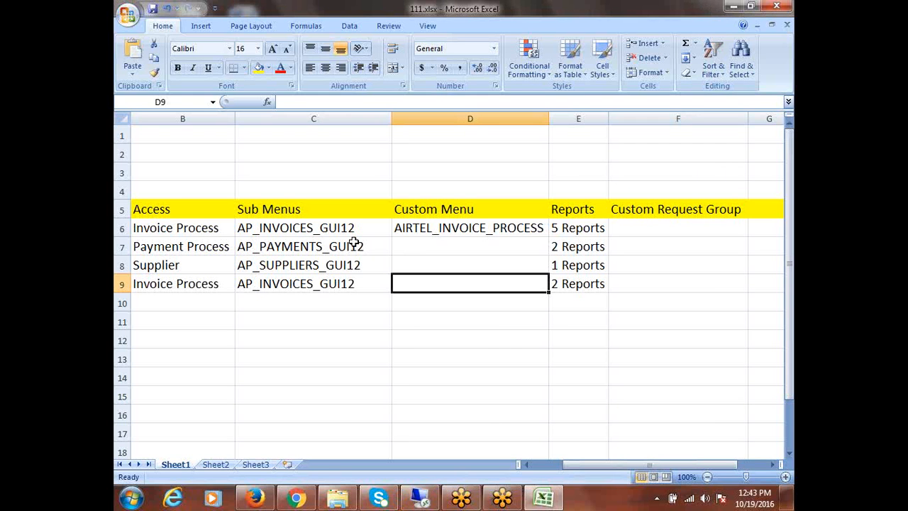
pyautogui.click(303, 246)
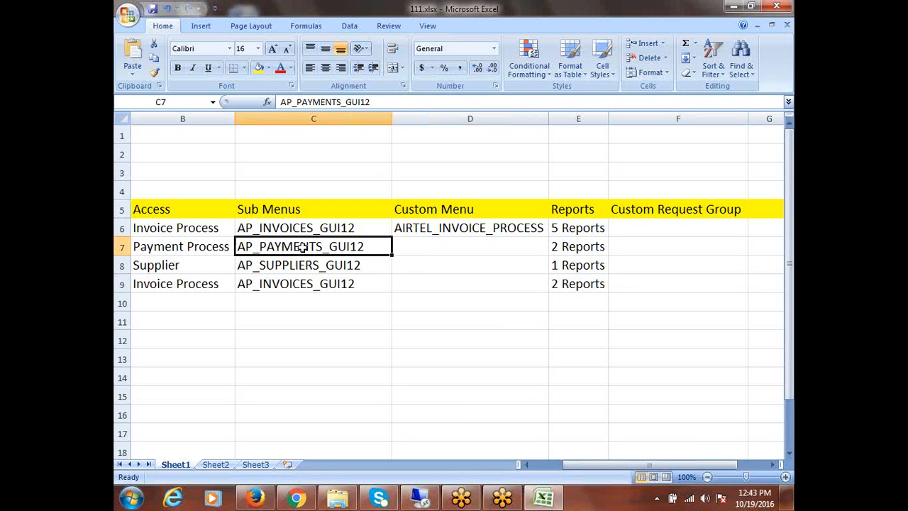
pyautogui.hotkey('ctrl', 'c')
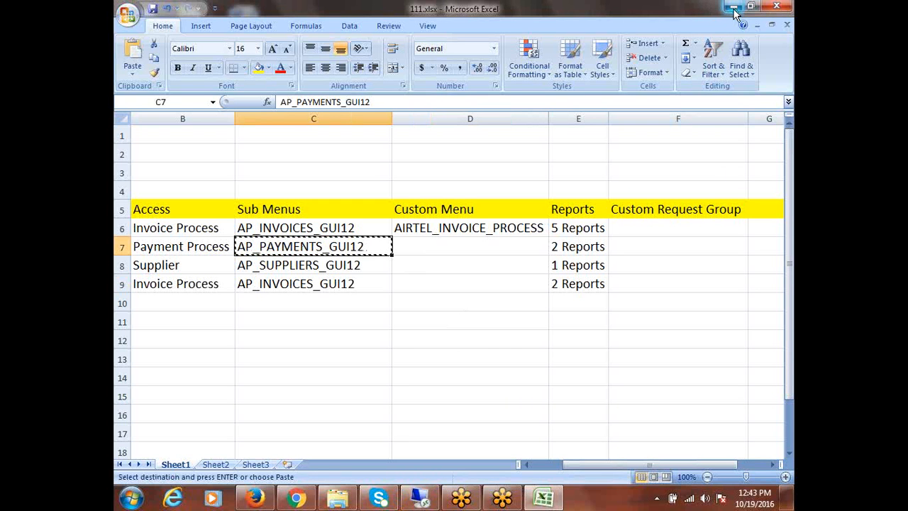
pyautogui.click(461, 498)
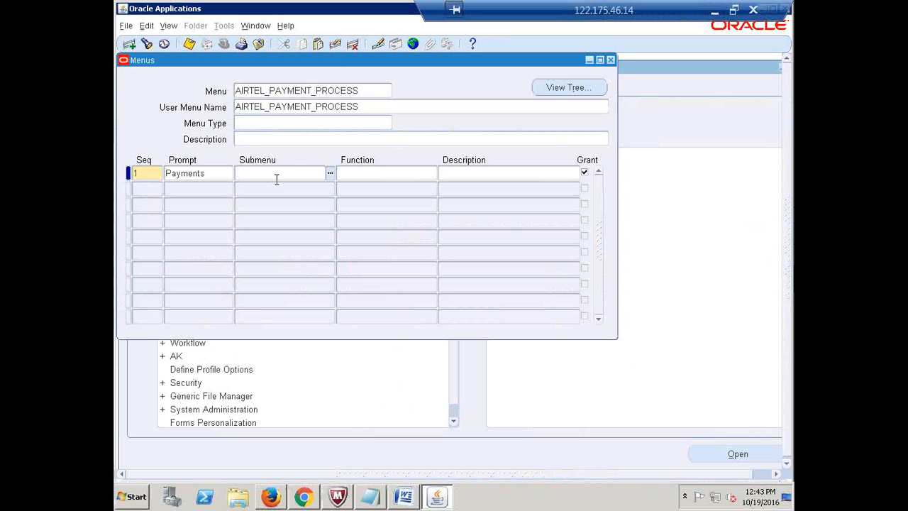
# - Set the Payments line's submenu to AP_PAYMENTS_GUI12, save, and acknowledge the recompile notice
pyautogui.hotkey('ctrl', 'v')
pyautogui.press('Tab')
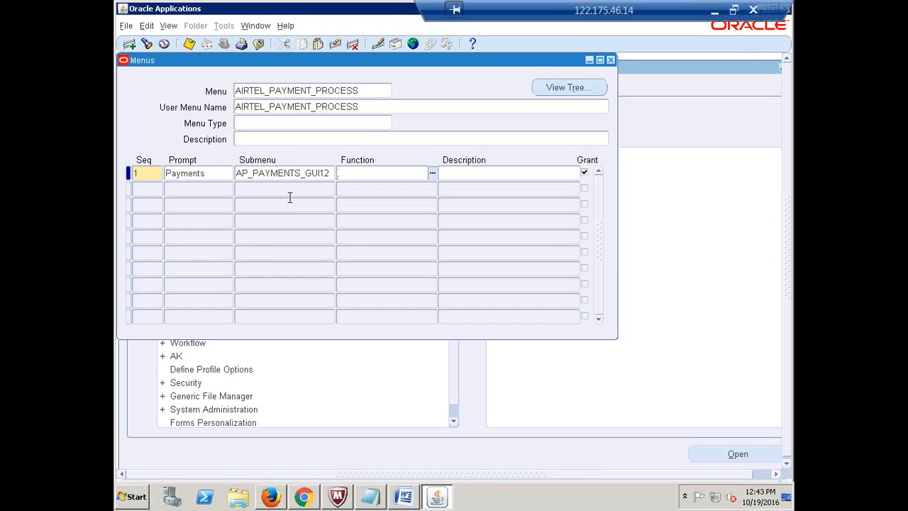
pyautogui.hotkey('ctrl', 's')
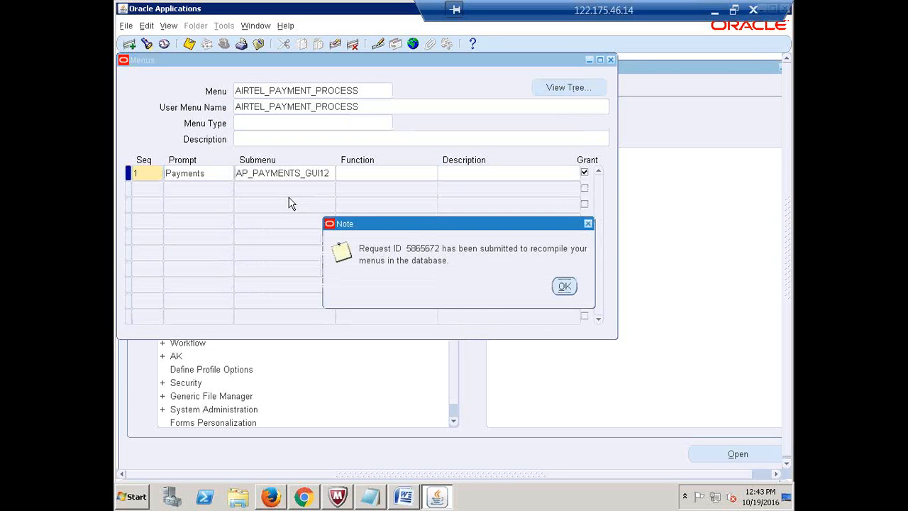
pyautogui.click(566, 286)
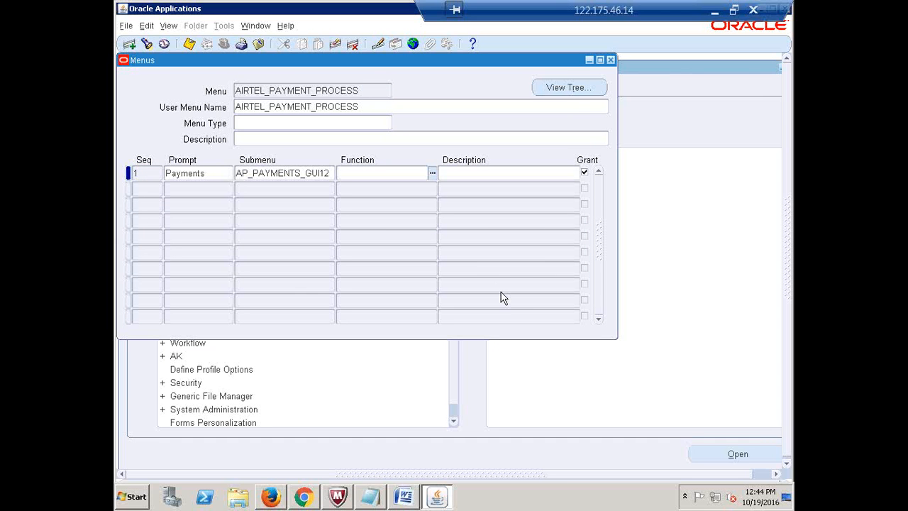
pyautogui.doubleClick(364, 106)
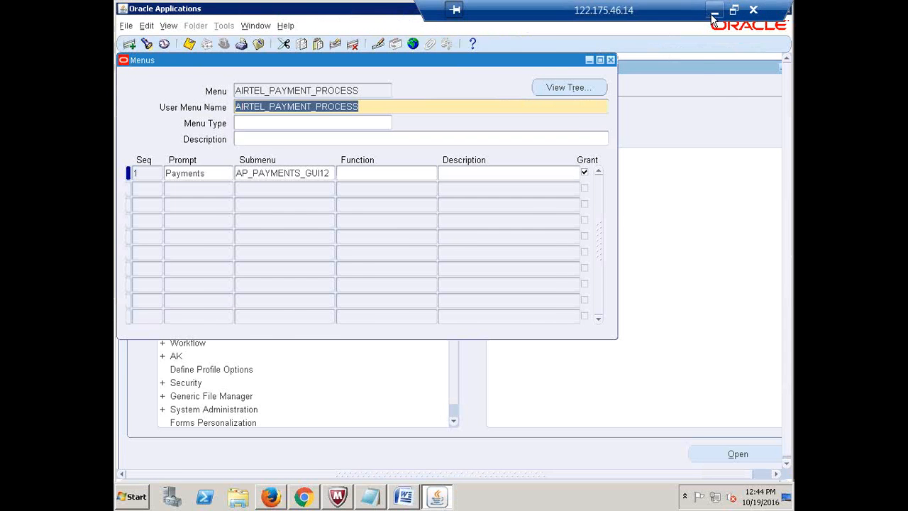
pyautogui.click(714, 11)
# - Paste AIRTEL_PAYMENT_PROCESS into D7 as the Payment Process row's Custom Menu
pyautogui.click(435, 245)
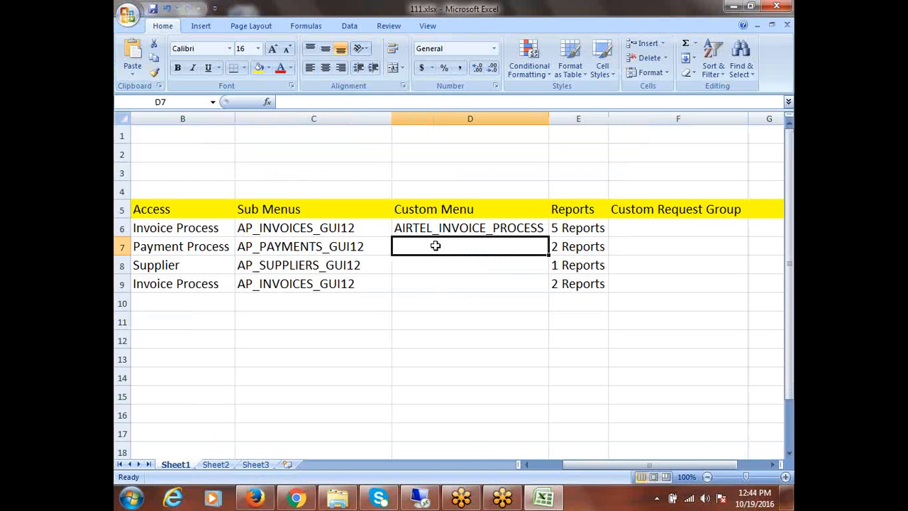
pyautogui.hotkey('ctrl', 'v')
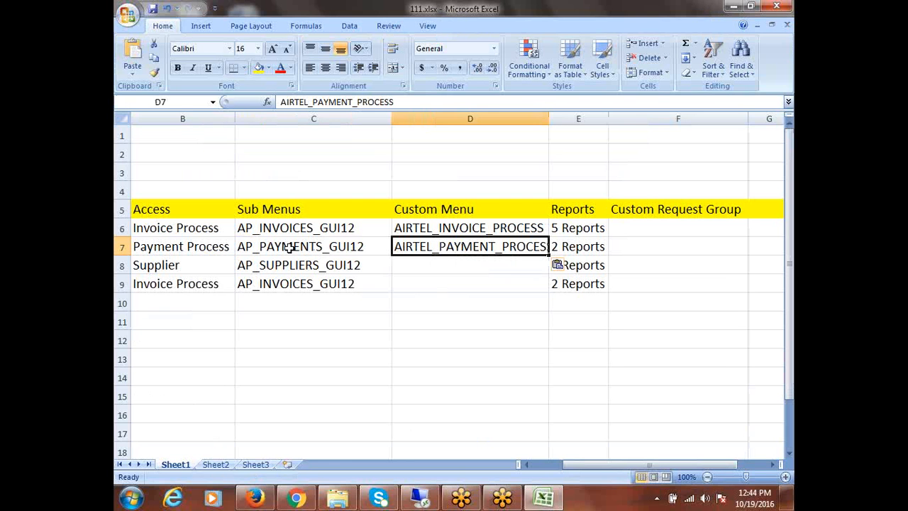
pyautogui.click(337, 268)
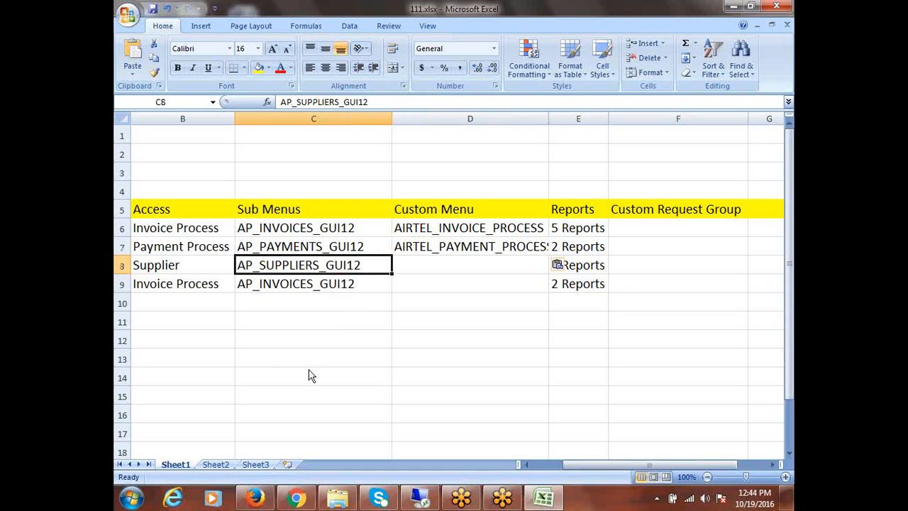
pyautogui.click(421, 498)
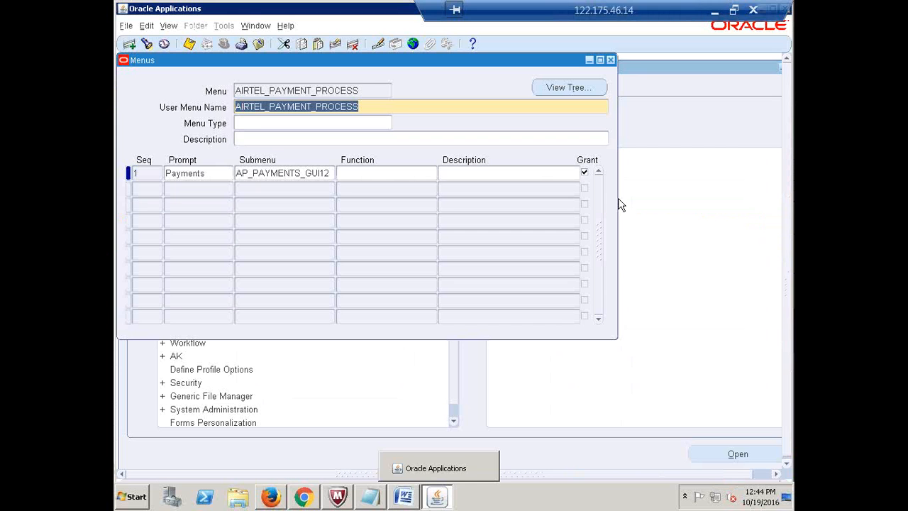
# - Create a new menu AIRTEL_VENDOR_MASTER, copying the name into User Menu Name
pyautogui.doubleClick(358, 92)
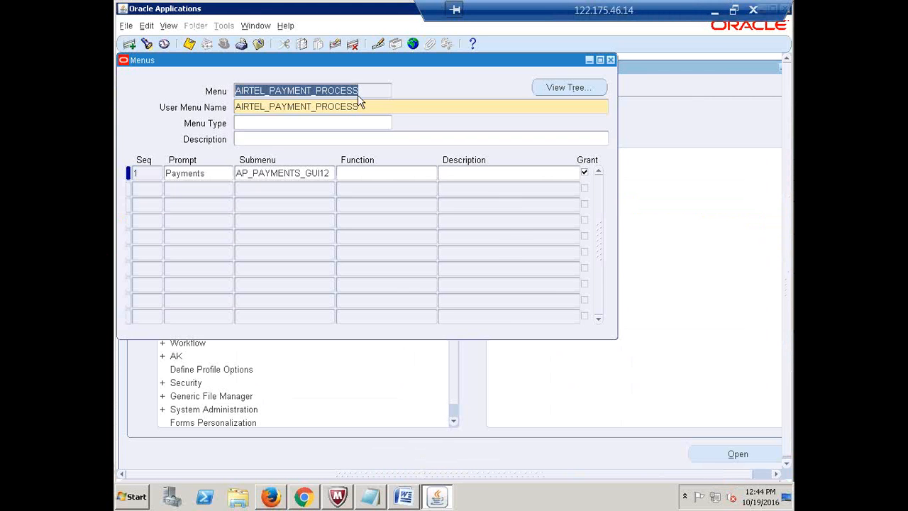
pyautogui.click(130, 45)
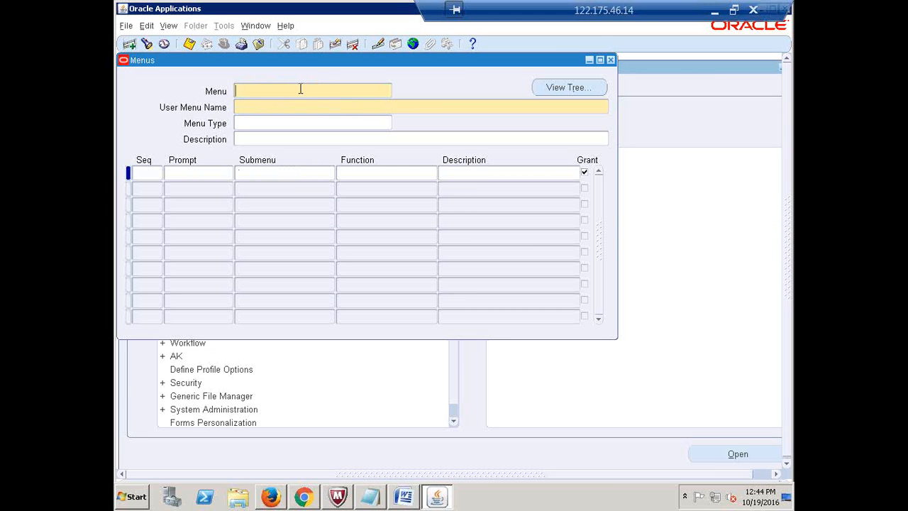
pyautogui.write('AIRTEL_VENDOR_MASTER')
pyautogui.moveTo(347, 91); pyautogui.dragTo(236, 90)
pyautogui.hotkey('ctrl', 'c')
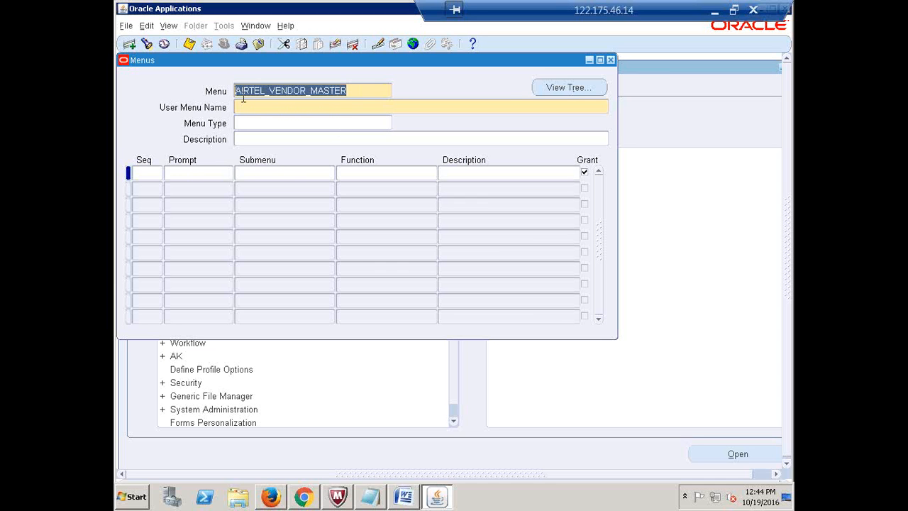
pyautogui.click(254, 106)
pyautogui.hotkey('ctrl', 'v')
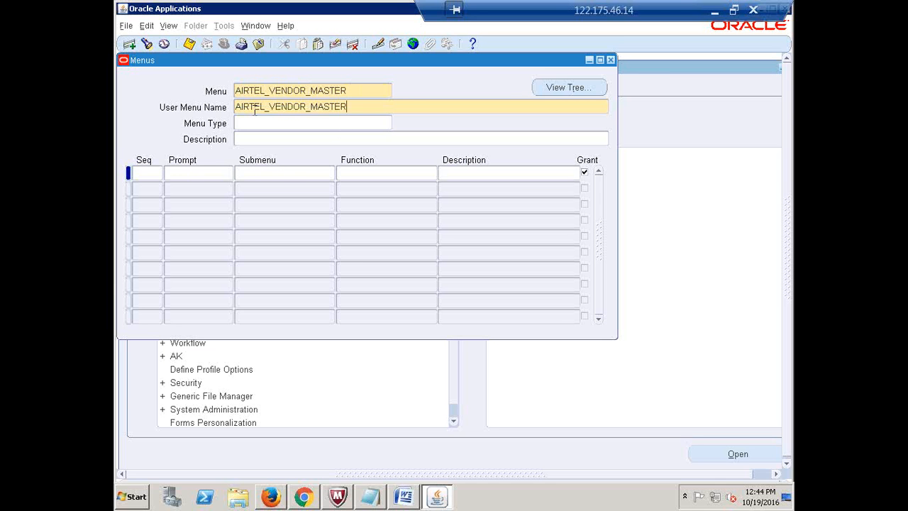
# - Add the first menu line with sequence 1 and prompt Suppliers
pyautogui.click(147, 172)
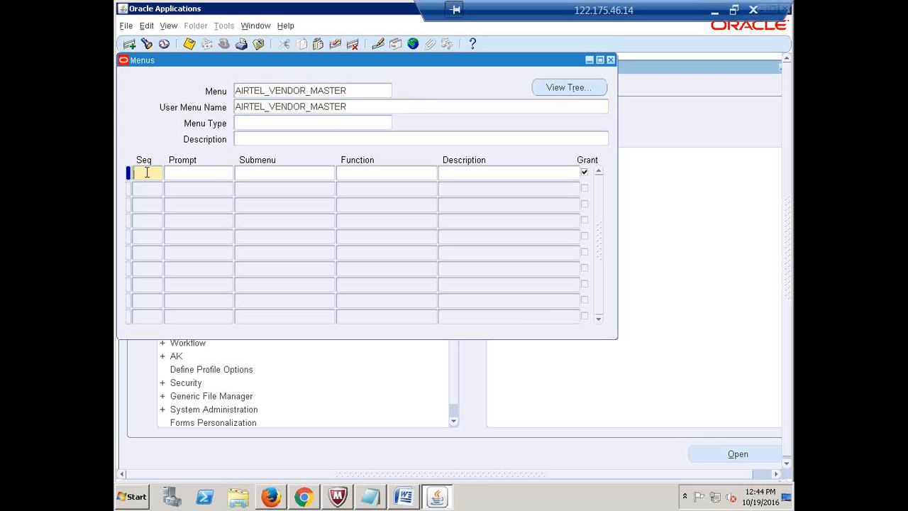
pyautogui.write('1')
pyautogui.press('Tab')
pyautogui.write('Suppliers')
pyautogui.press('Tab')
# - Copy AP_SUPPLIERS_GUI12 from the Excel table and return to the Oracle Menus form
pyautogui.click(715, 11)
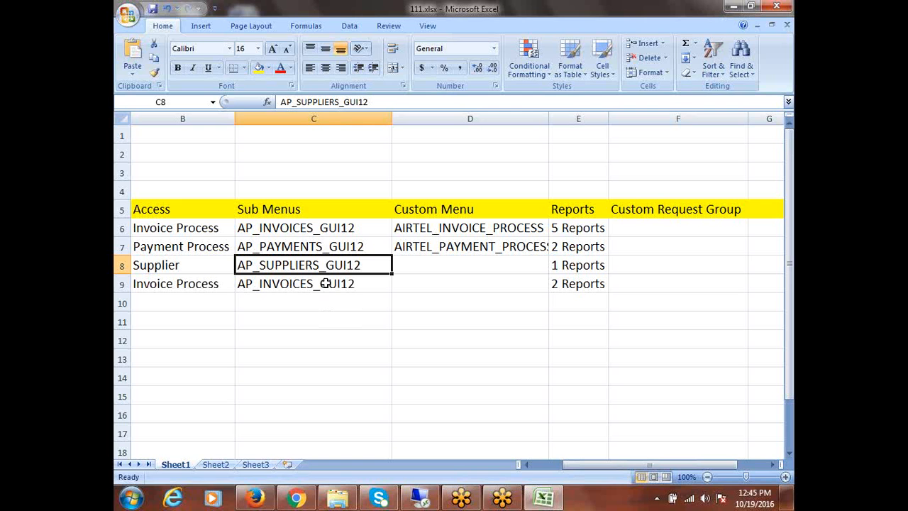
pyautogui.hotkey('ctrl', 'c')
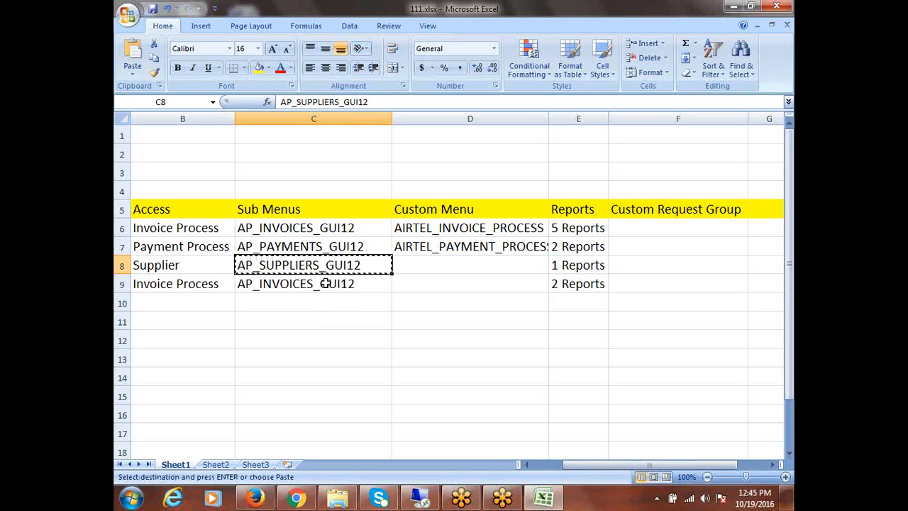
pyautogui.click(411, 499)
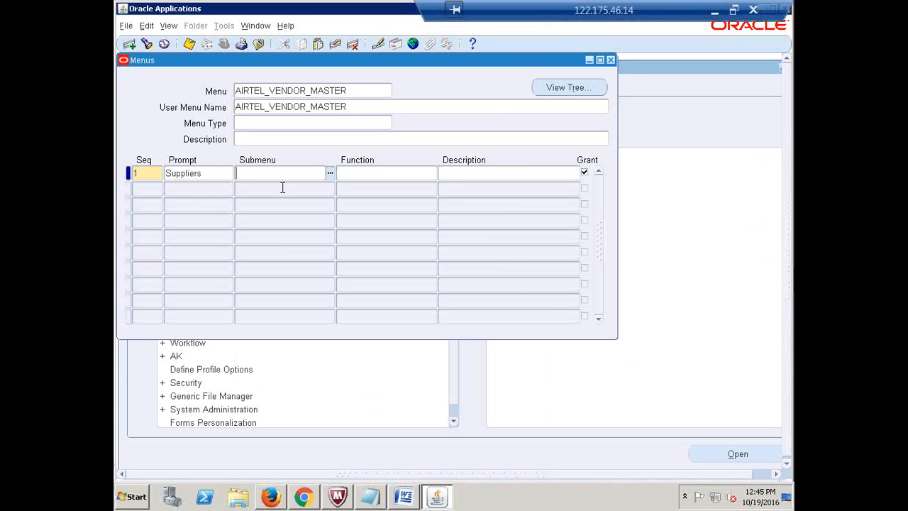
# - Set the Suppliers line's submenu to AP_SUPPLIERS_GUI12, save AIRTEL_VENDOR_MASTER, and acknowledge the notice
pyautogui.hotkey('ctrl', 'v')
pyautogui.press('Tab')
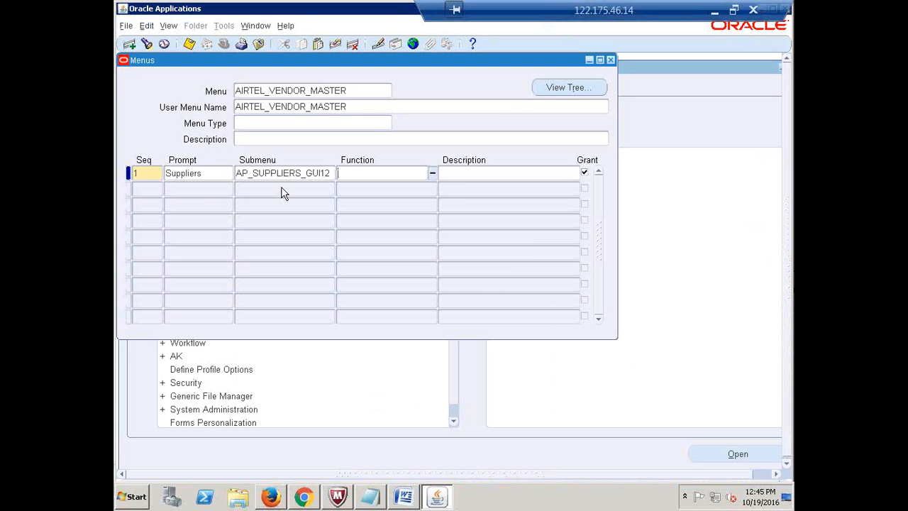
pyautogui.hotkey('ctrl', 's')
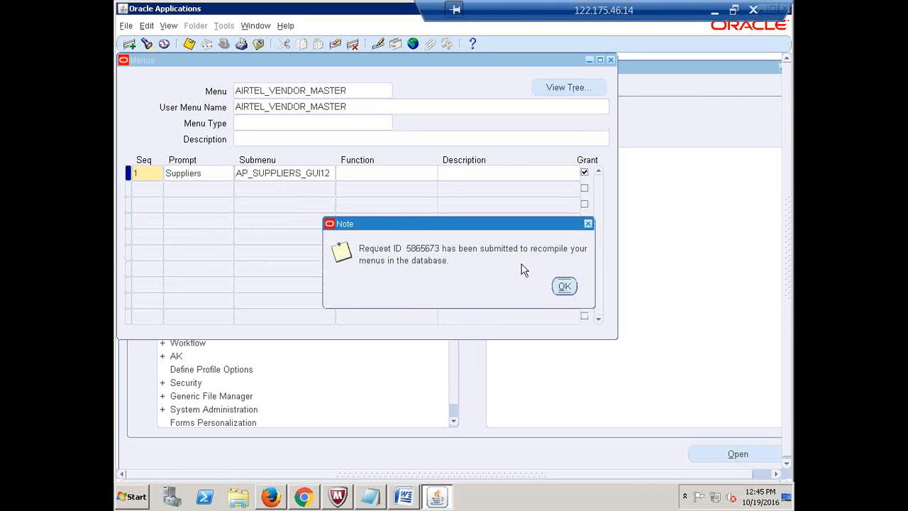
pyautogui.click(564, 286)
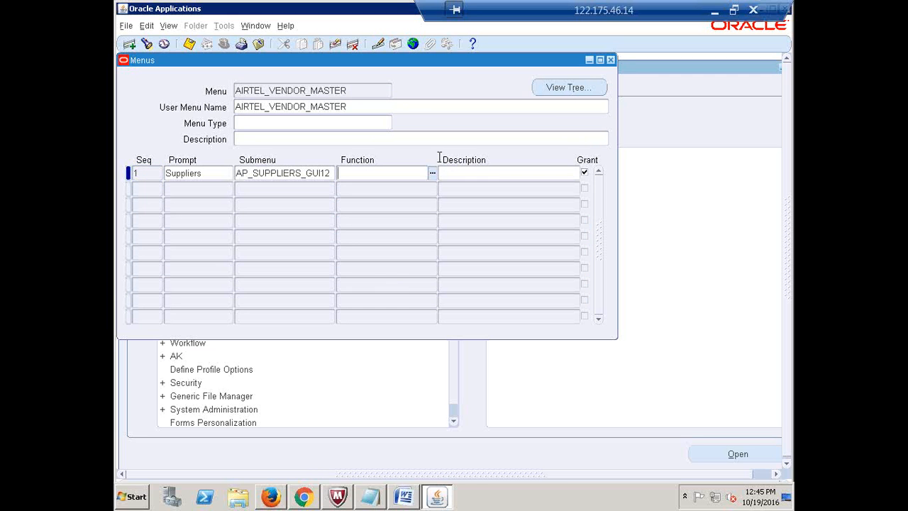
pyautogui.click(369, 94)
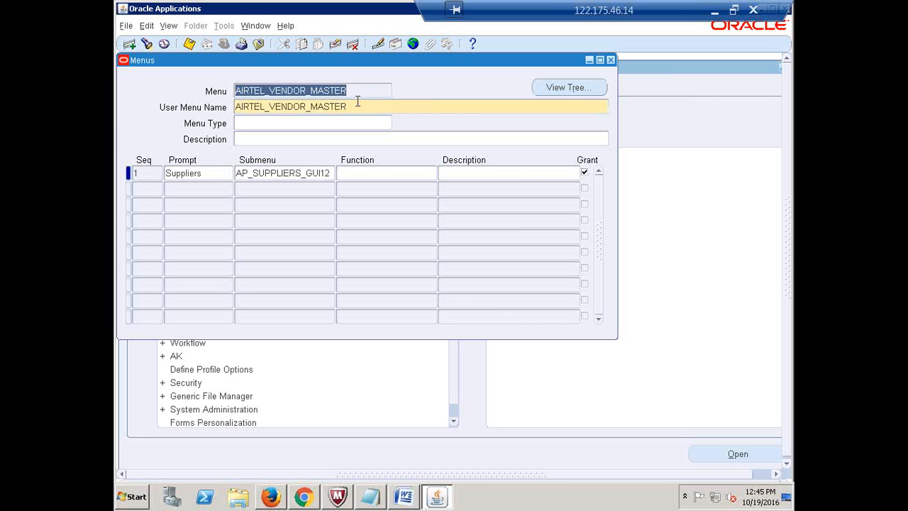
pyautogui.click(358, 103)
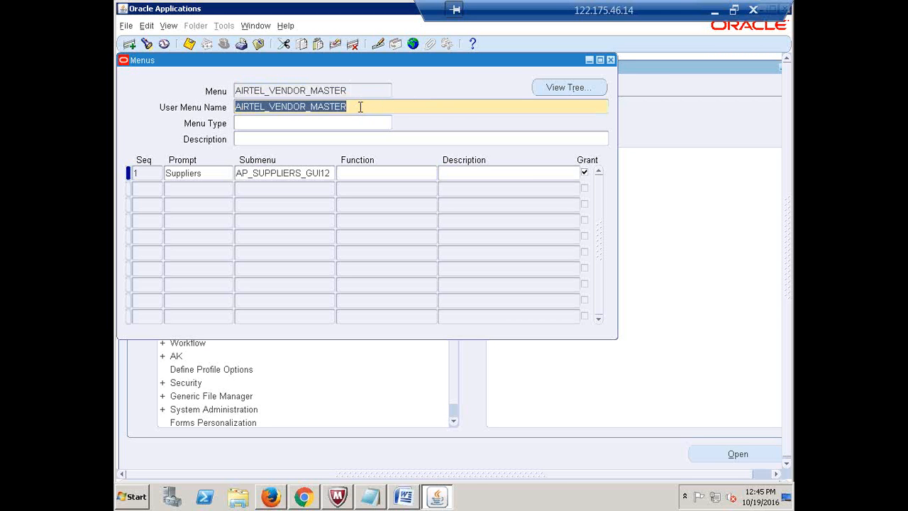
# - Paste AIRTEL_VENDOR_MASTER into Excel cell D8 for Supplier and save the workbook
pyautogui.click(716, 19)
pyautogui.click(413, 266)
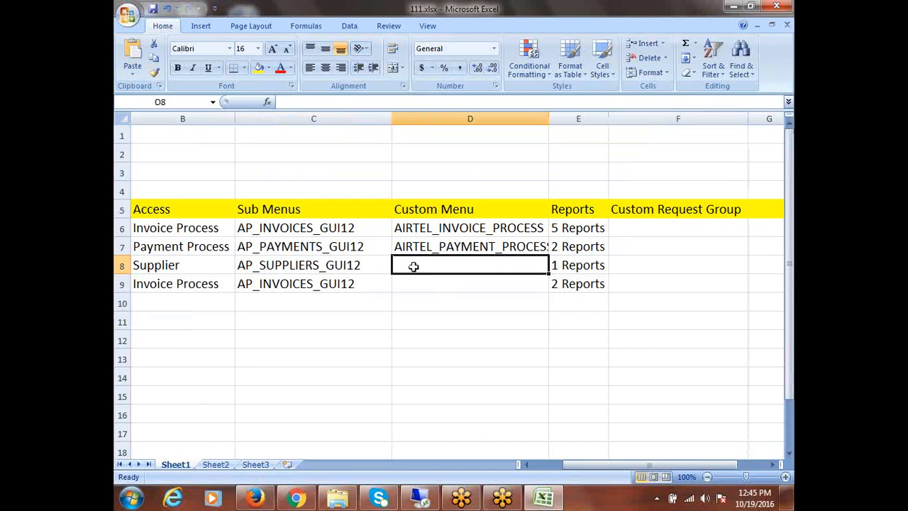
pyautogui.hotkey('ctrl', 'v')
pyautogui.hotkey('ctrl', 's')
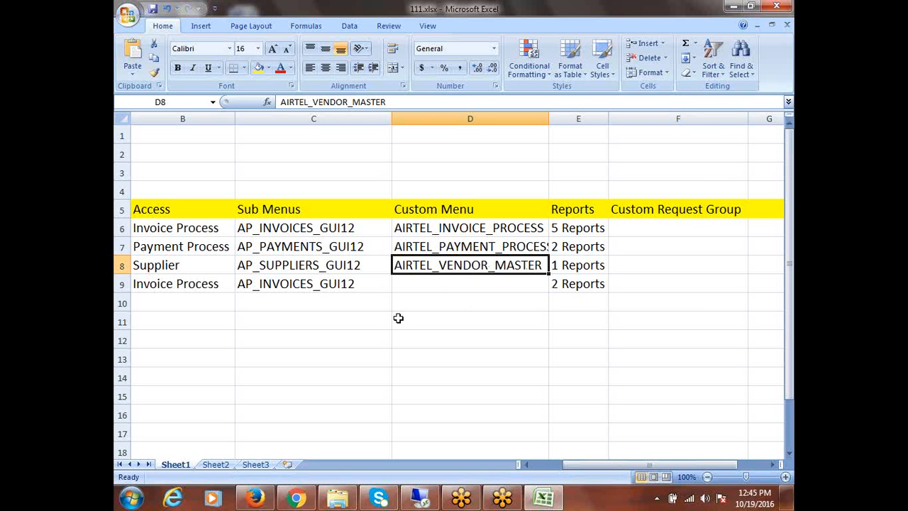
# - Copy AIRTEL_INVOICE_PROCESS from D6 into D9 as the fourth custom menu
pyautogui.click(436, 285)
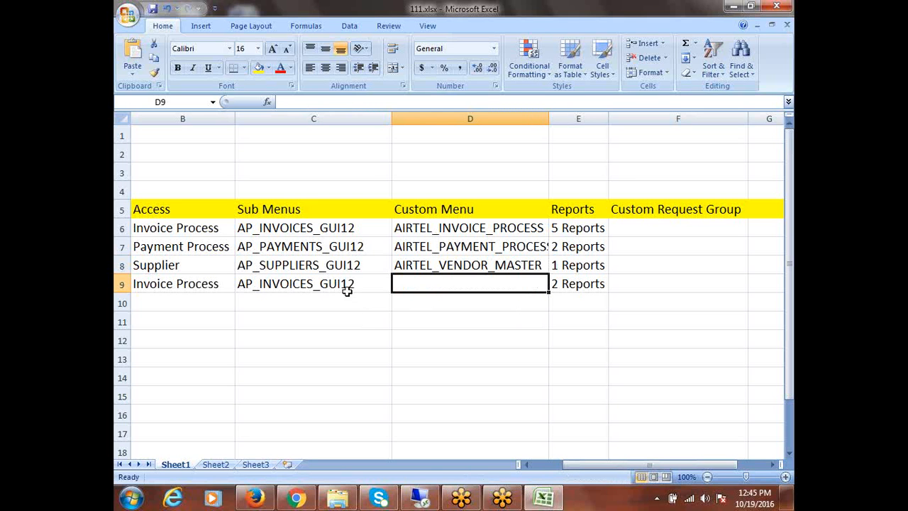
pyautogui.click(473, 227)
pyautogui.hotkey('ctrl', 'c')
pyautogui.click(454, 284)
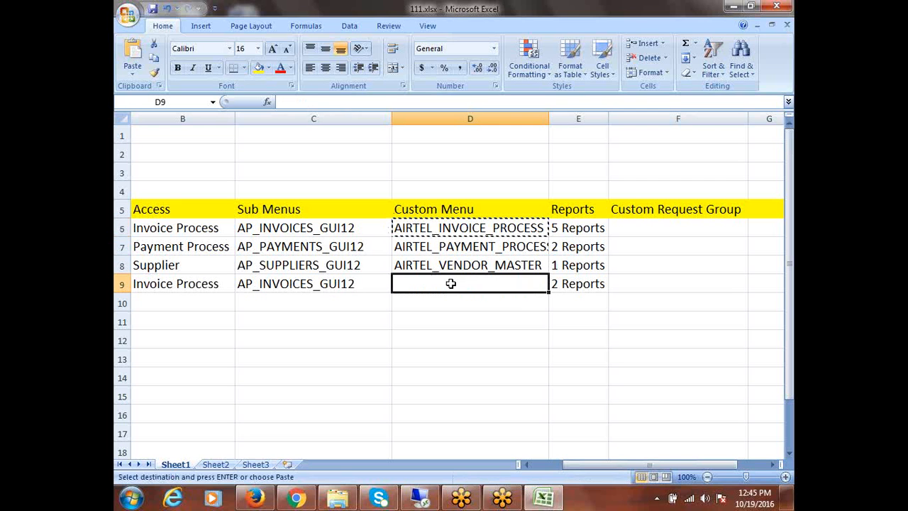
pyautogui.hotkey('ctrl', 'v')
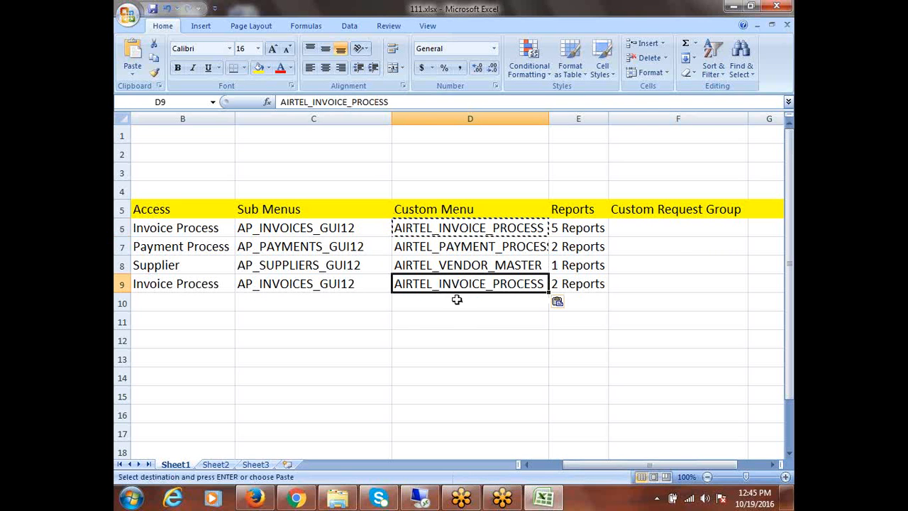
pyautogui.press('Escape')
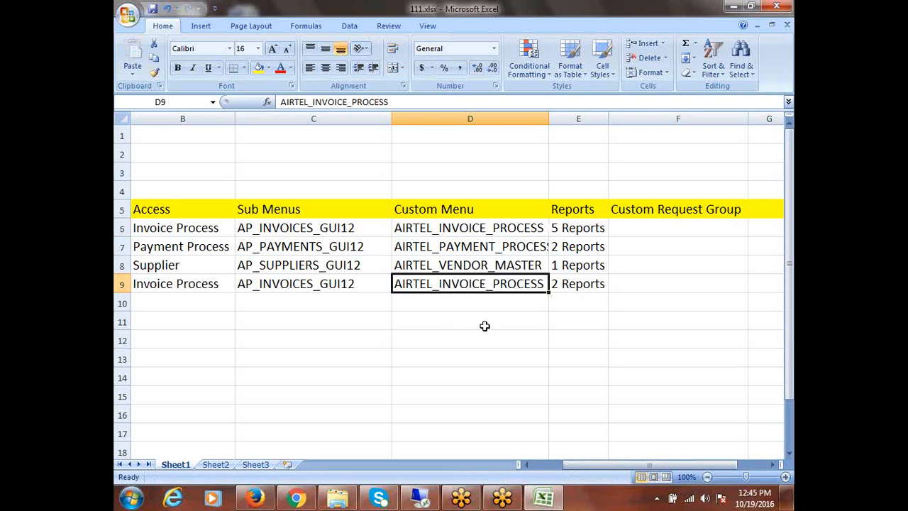
# - Save the workbook and widen the Reports column E to about 33.43 characters
pyautogui.moveTo(449, 231); pyautogui.dragTo(448, 283)
pyautogui.hotkey('ctrl', 's')
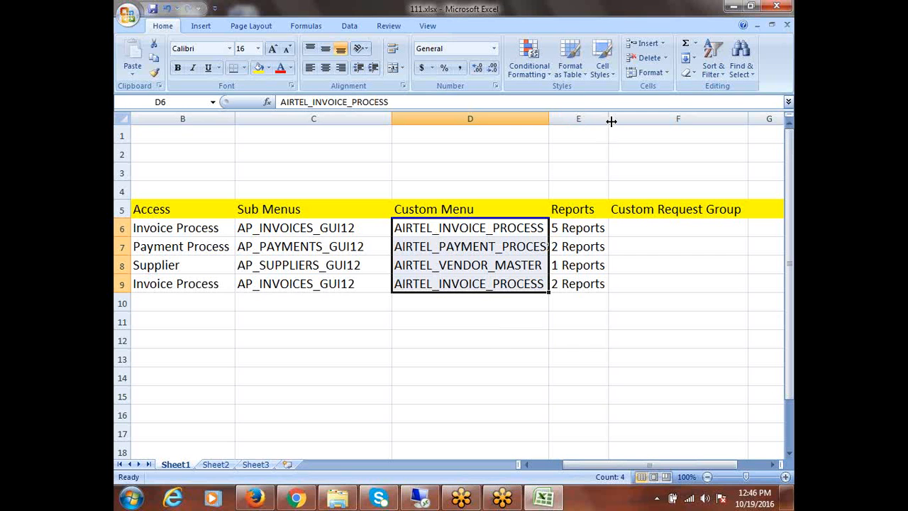
pyautogui.moveTo(608, 117); pyautogui.dragTo(708, 124)
# - Rewrite E6 as '2 Reports (Invoicing Aging, Invoice Register)' and autofit column E to it
pyautogui.doubleClick(559, 227)
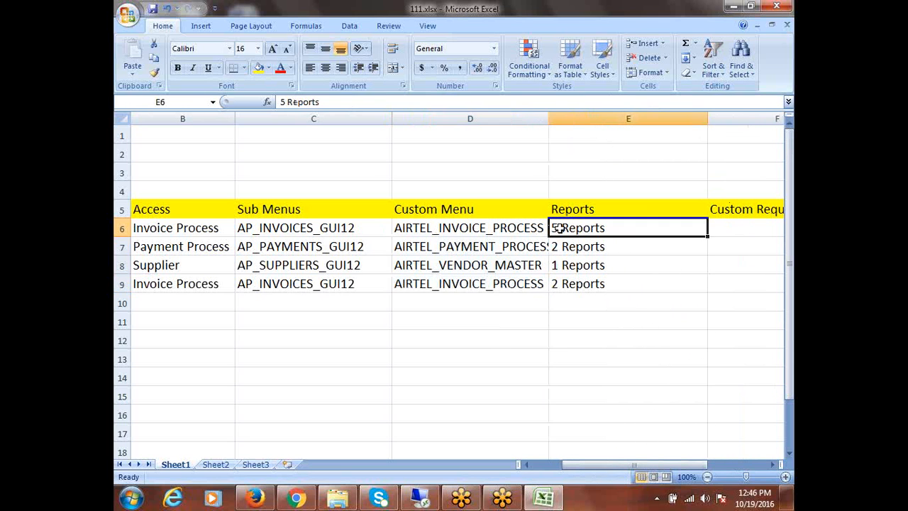
pyautogui.press('BackSpace')
pyautogui.press('BackSpace')
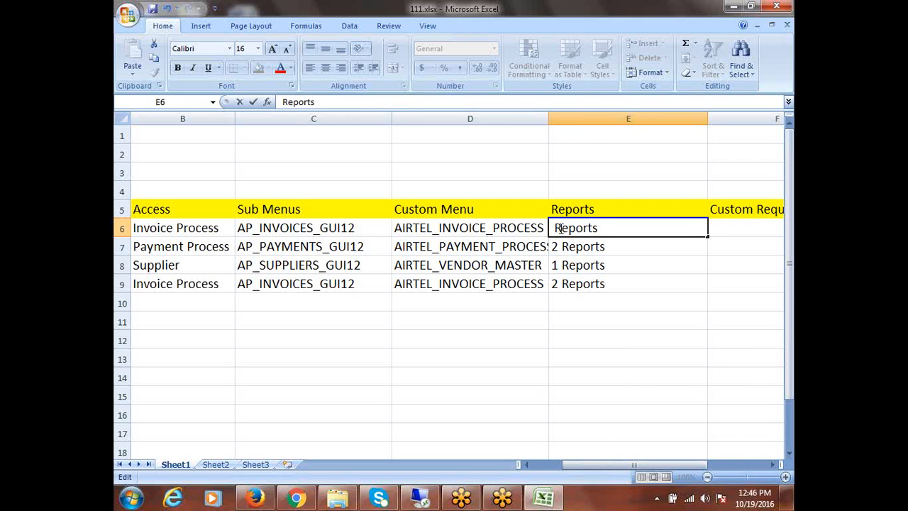
pyautogui.write('2 Reports')
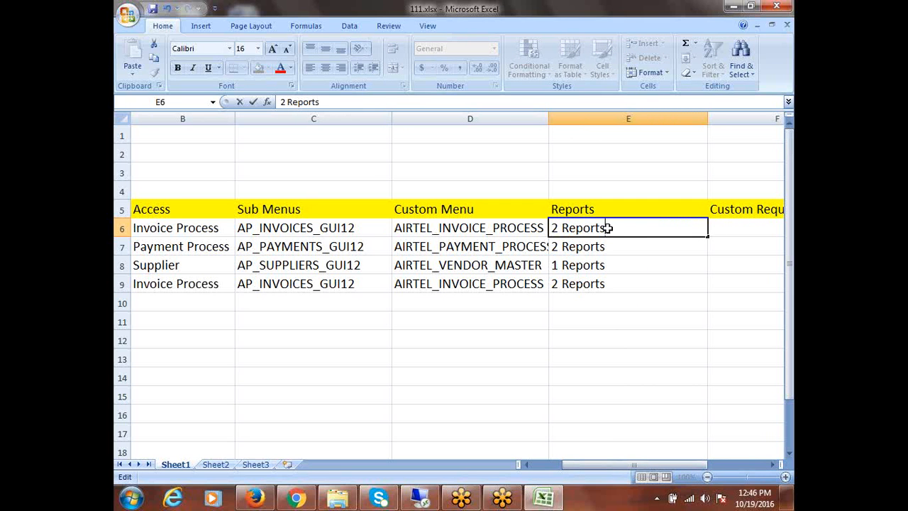
pyautogui.write(' (Invoicing A')
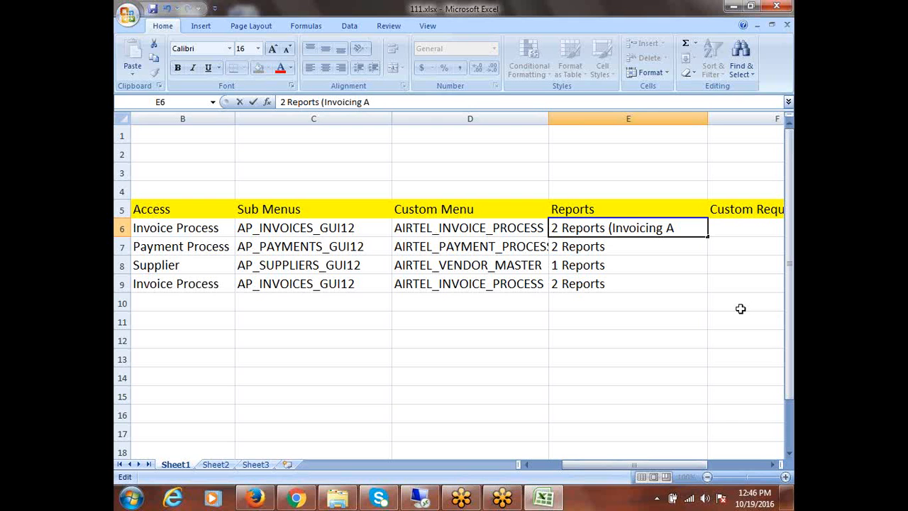
pyautogui.write('ging, Invoic')
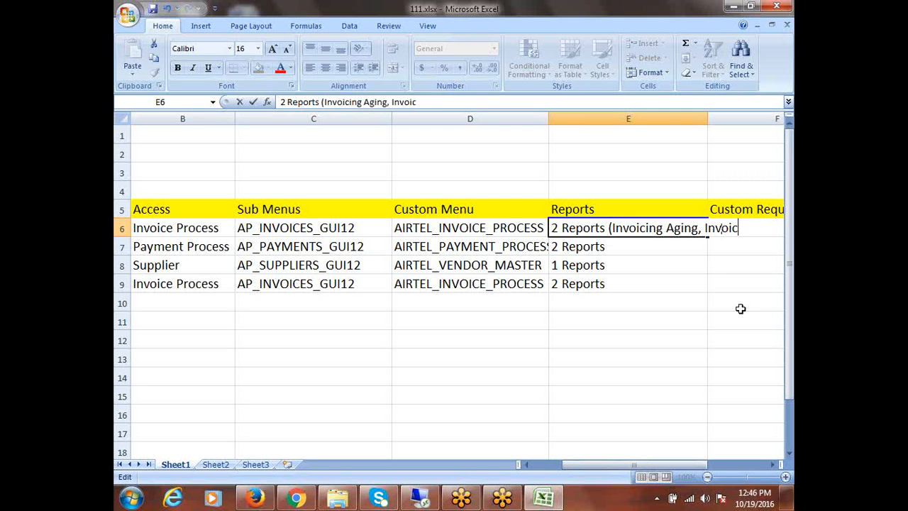
pyautogui.write('e Regis')
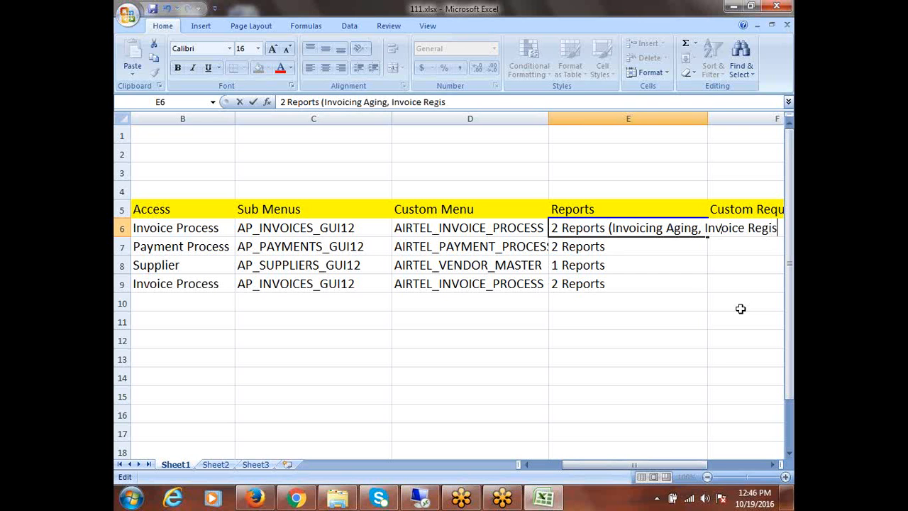
pyautogui.write('ter)')
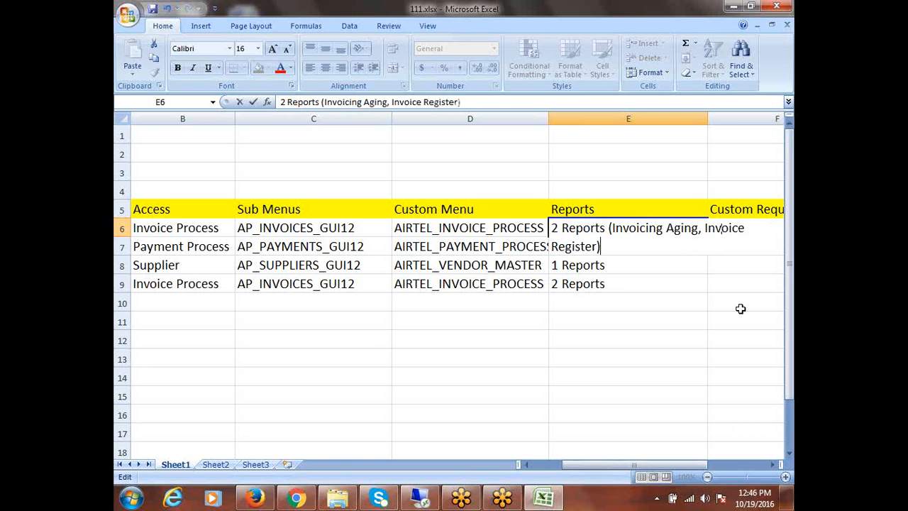
pyautogui.doubleClick(707, 113)
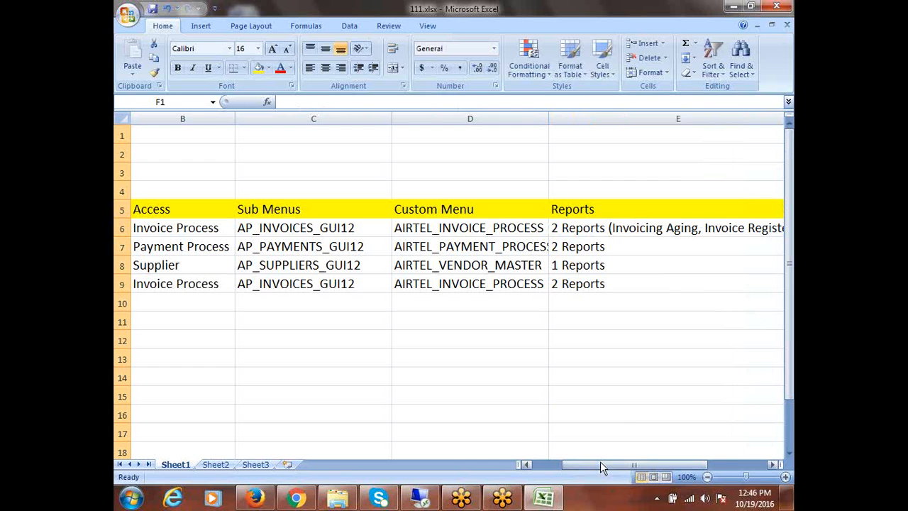
# - Change E7 to '1 Reports (Payment Register)'
pyautogui.moveTo(600, 462); pyautogui.dragTo(631, 459)
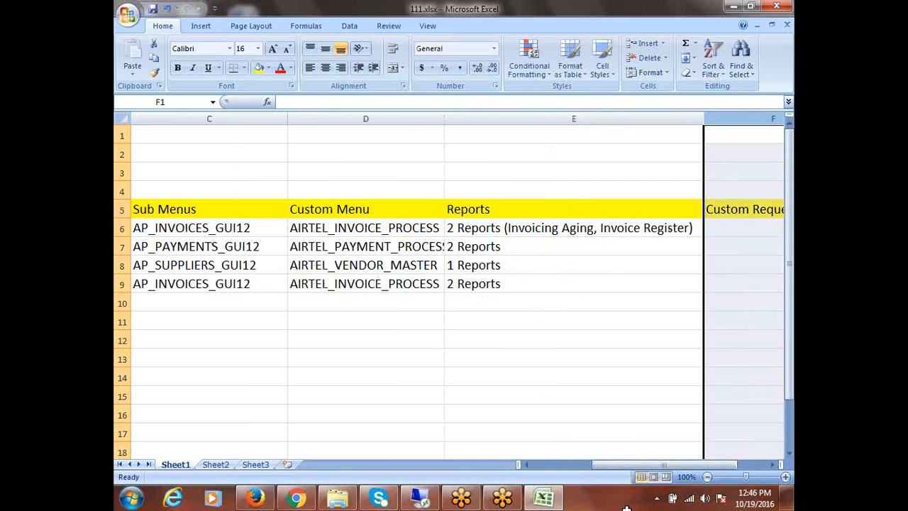
pyautogui.click(524, 255)
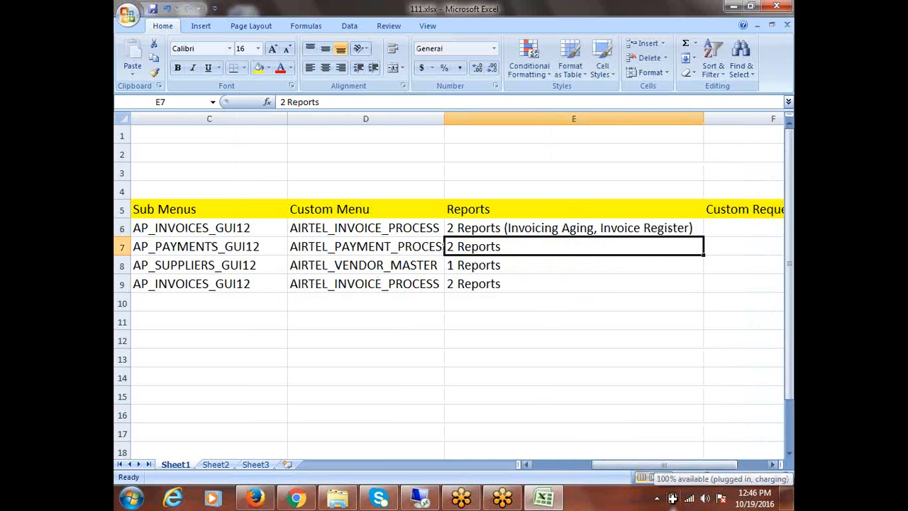
pyautogui.doubleClick(546, 248)
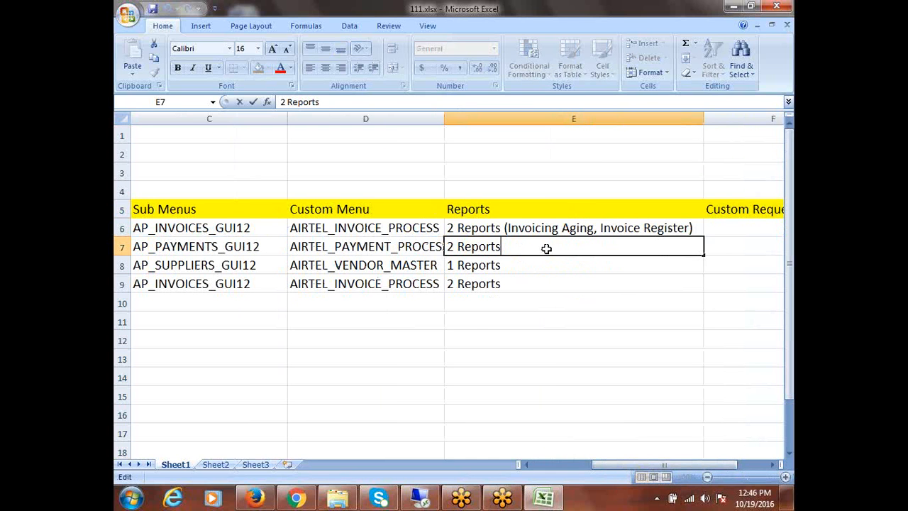
pyautogui.click(448, 247)
pyautogui.click(455, 246)
pyautogui.press('BackSpace')
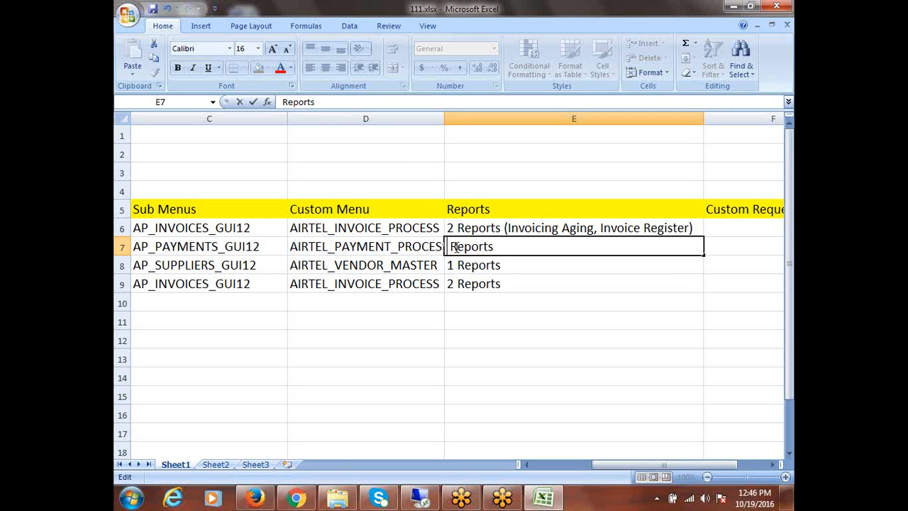
pyautogui.write('1')
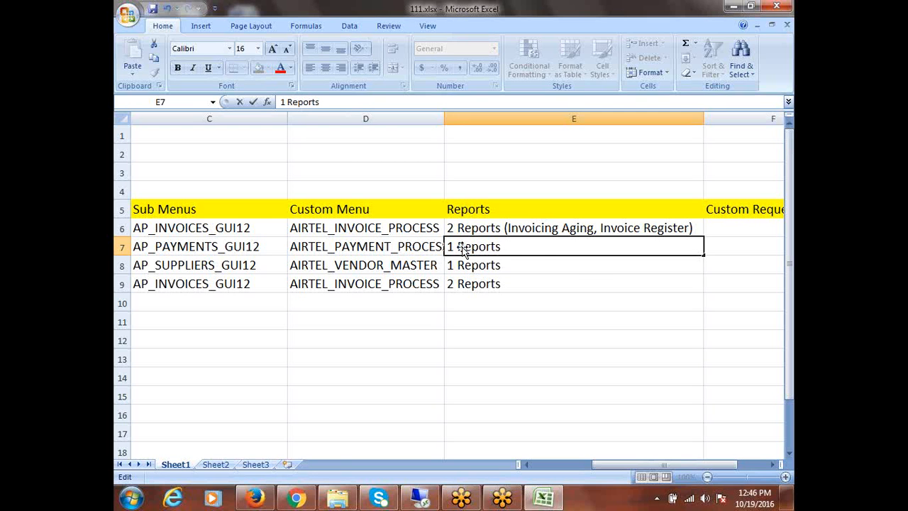
pyautogui.click(539, 247)
pyautogui.write('(')
pyautogui.write('Payment Register')
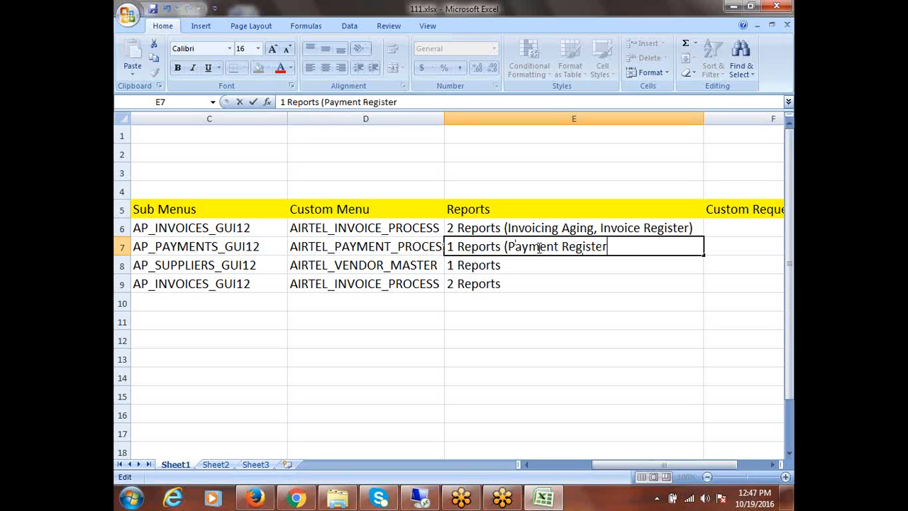
pyautogui.write(')')
# - Set E8 to '1 Reports (Supplier Listing)' and E9 to '1 Reports (Invoice Aging)'
pyautogui.click(523, 269)
pyautogui.doubleClick(523, 269)
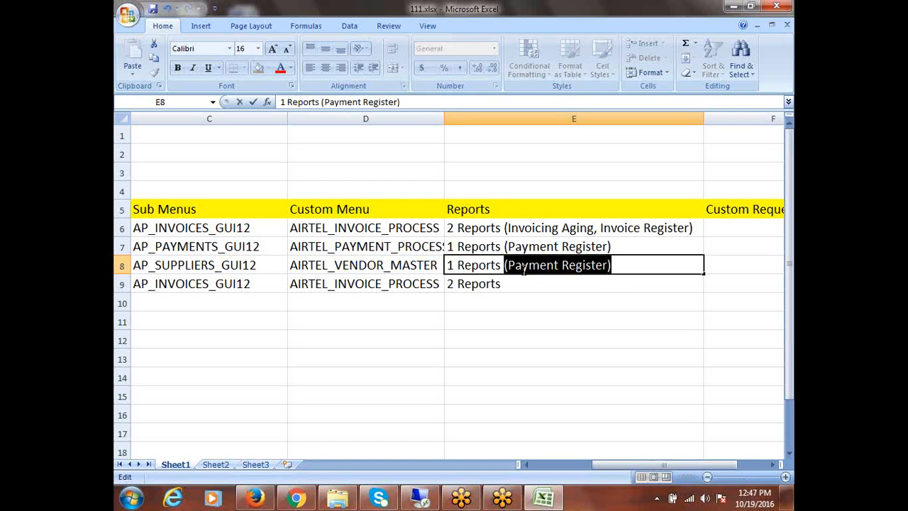
pyautogui.write('(Supp')
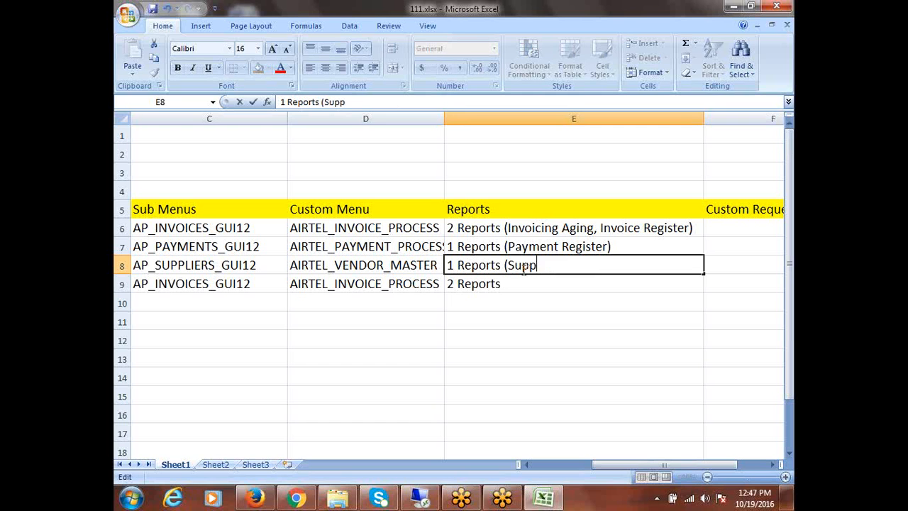
pyautogui.write('lier Listing')
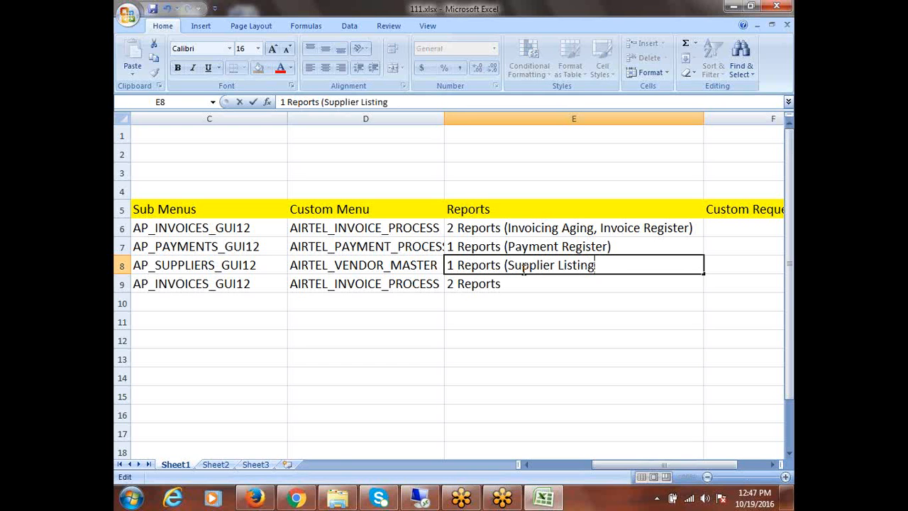
pyautogui.write(')')
pyautogui.doubleClick(517, 284)
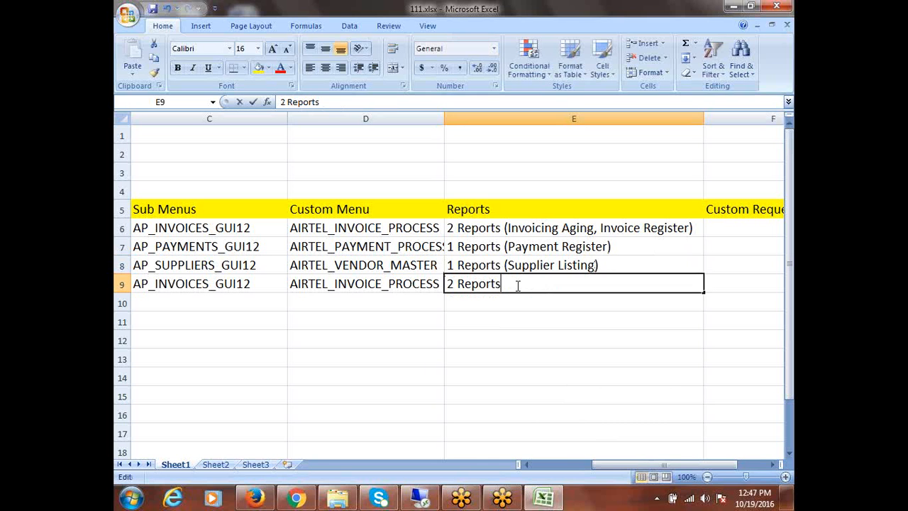
pyautogui.click(454, 283)
pyautogui.press('BackSpace')
pyautogui.write('1')
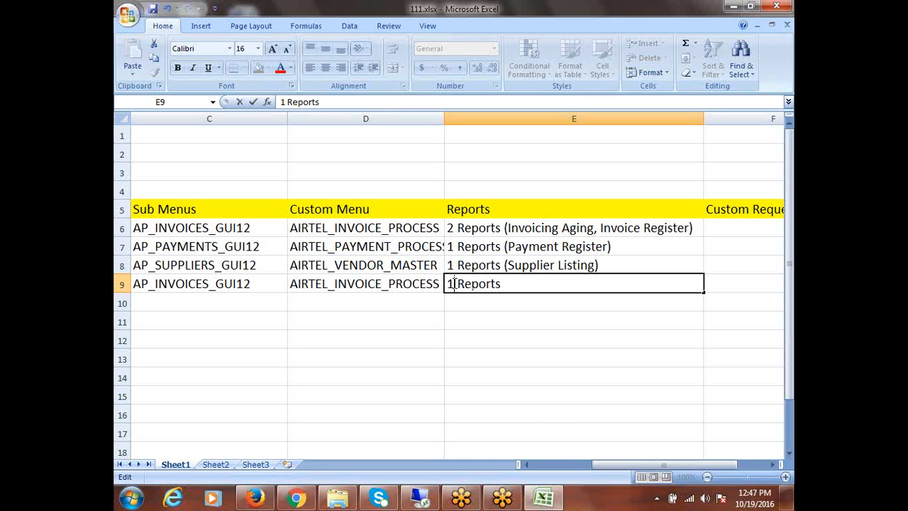
pyautogui.click(530, 284)
pyautogui.write('(Invoice Aging')
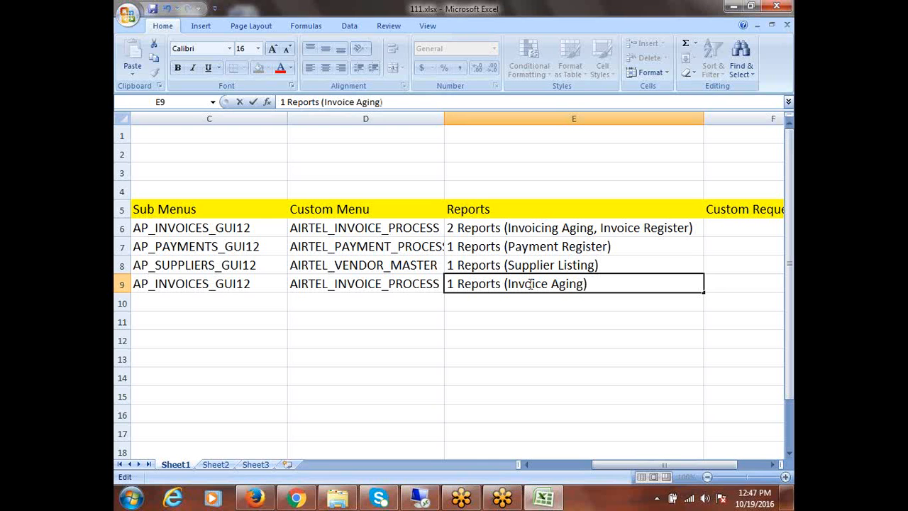
pyautogui.write(')')
pyautogui.click(460, 320)
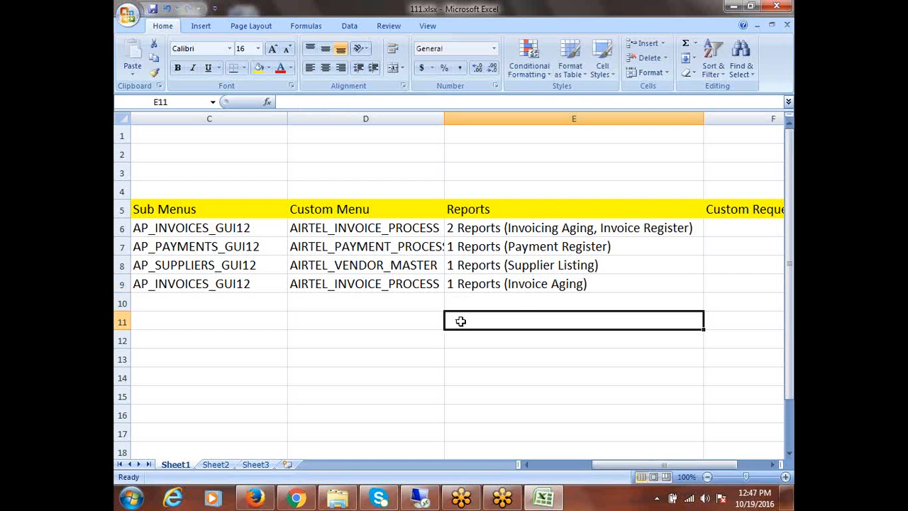
# - Review the E6:E9 report lists, then switch back to the Oracle Applications remote session
pyautogui.moveTo(533, 232); pyautogui.dragTo(536, 282)
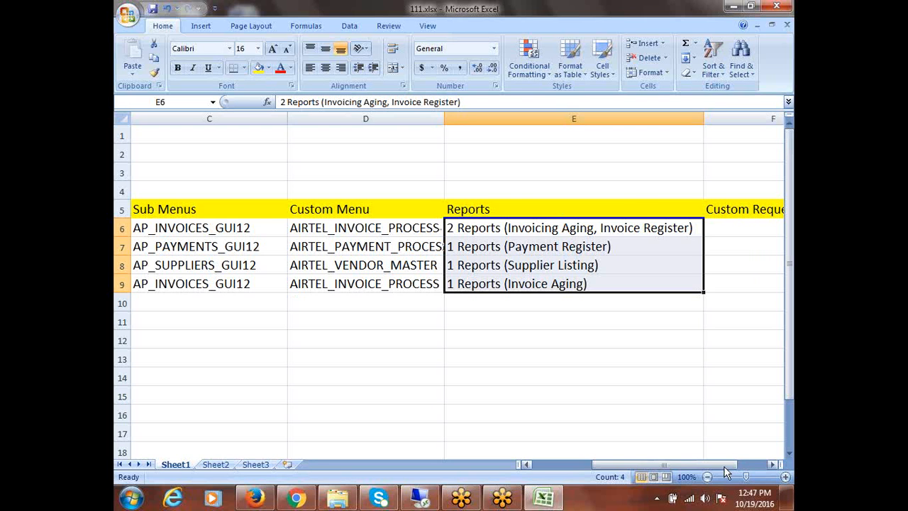
pyautogui.moveTo(716, 465); pyautogui.dragTo(758, 465)
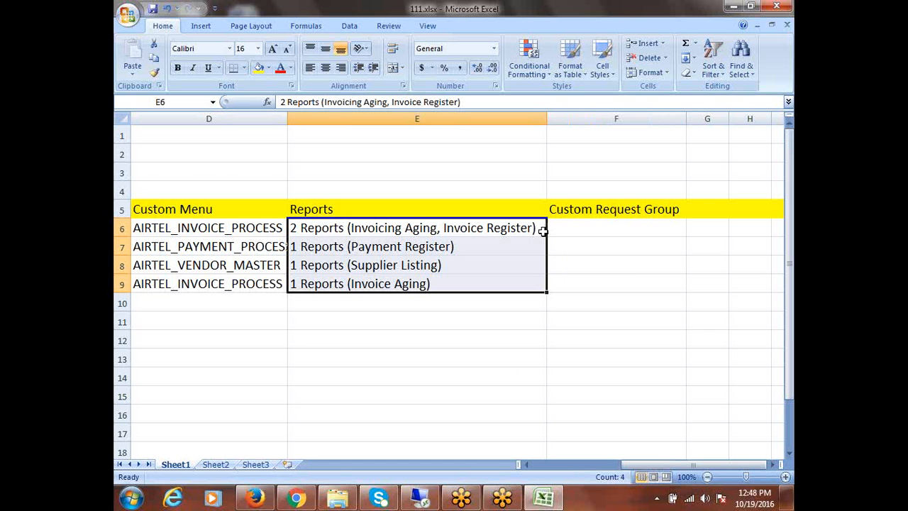
pyautogui.scroll(-1, 543, 231)
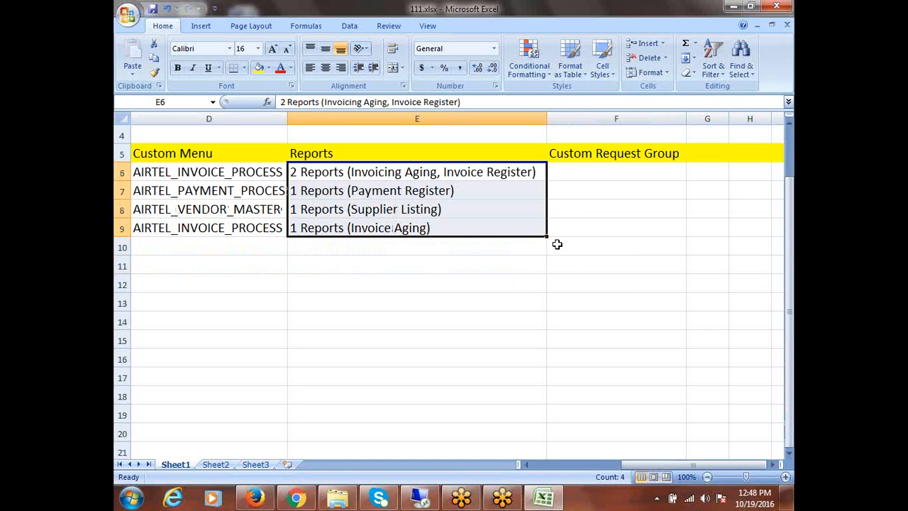
pyautogui.click(343, 290)
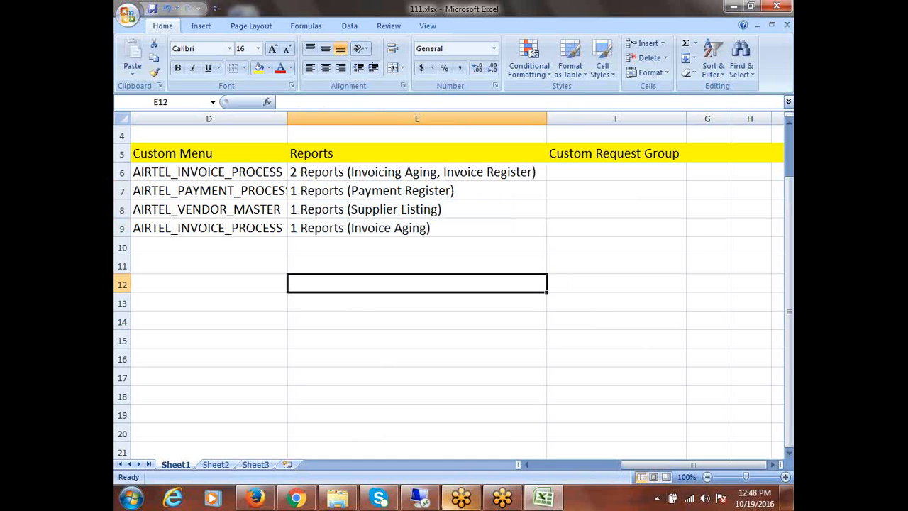
pyautogui.click(419, 500)
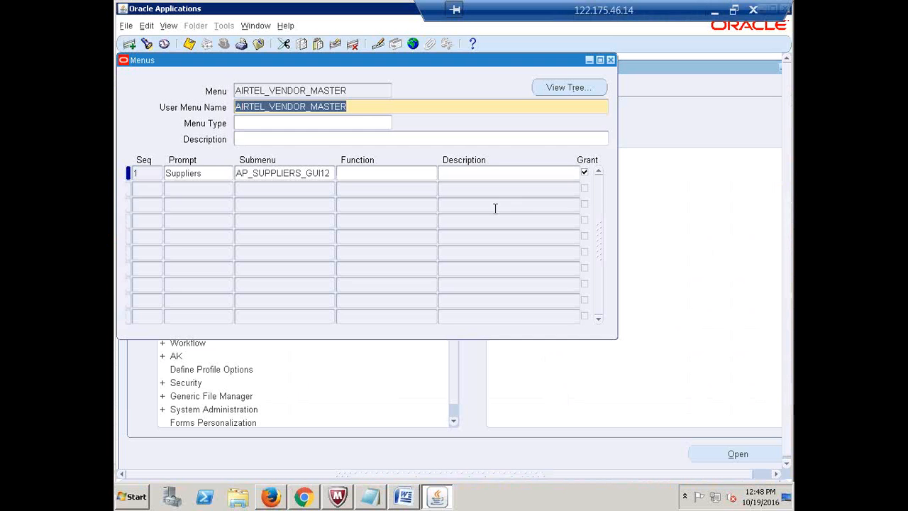
# - Close the Menus form and select Security > Responsibility > Request in the Navigator
pyautogui.click(612, 58)
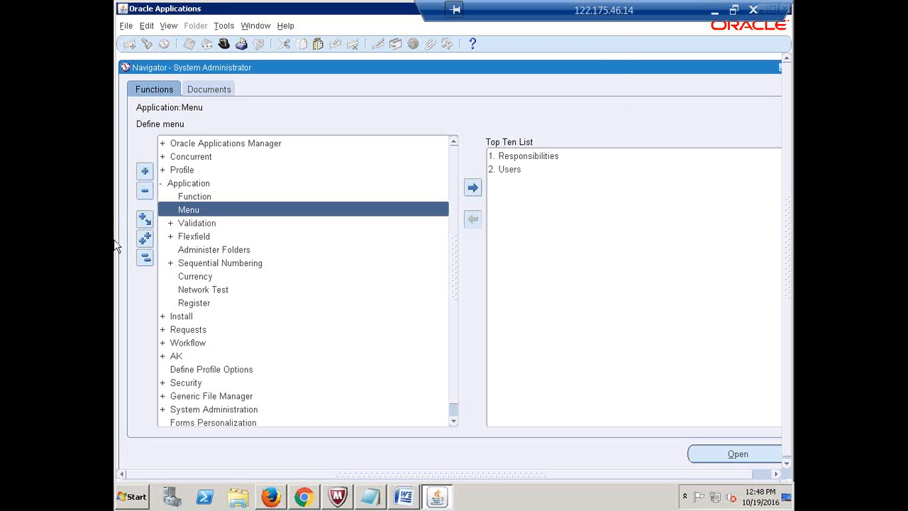
pyautogui.click(145, 260)
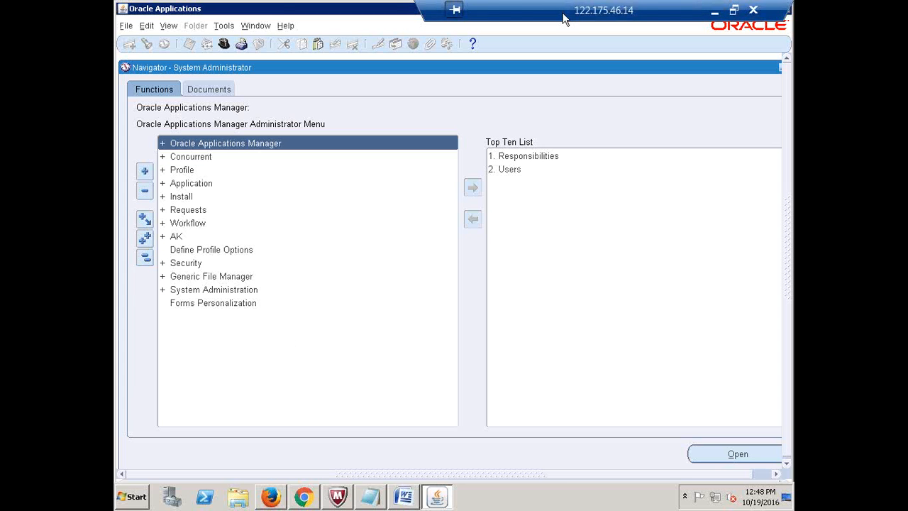
pyautogui.moveTo(562, 18); pyautogui.dragTo(438, 17)
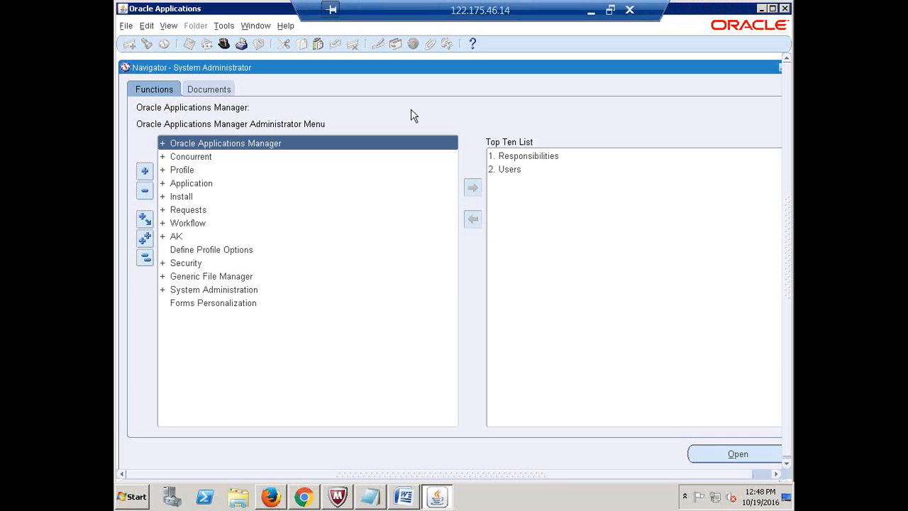
pyautogui.doubleClick(188, 263)
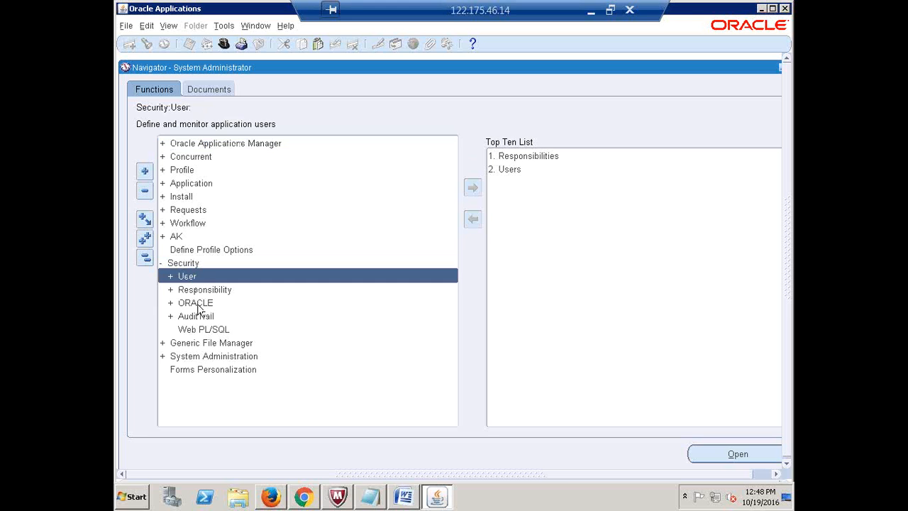
pyautogui.doubleClick(200, 290)
pyautogui.click(207, 317)
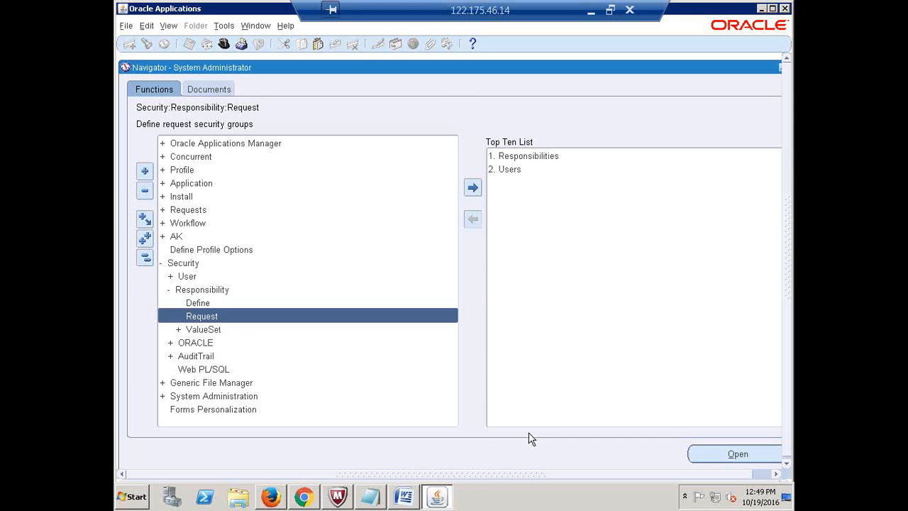
# - Open Request Groups, enter query mode with 'All' in Group, and start disconnecting the remote session
pyautogui.press('Return')
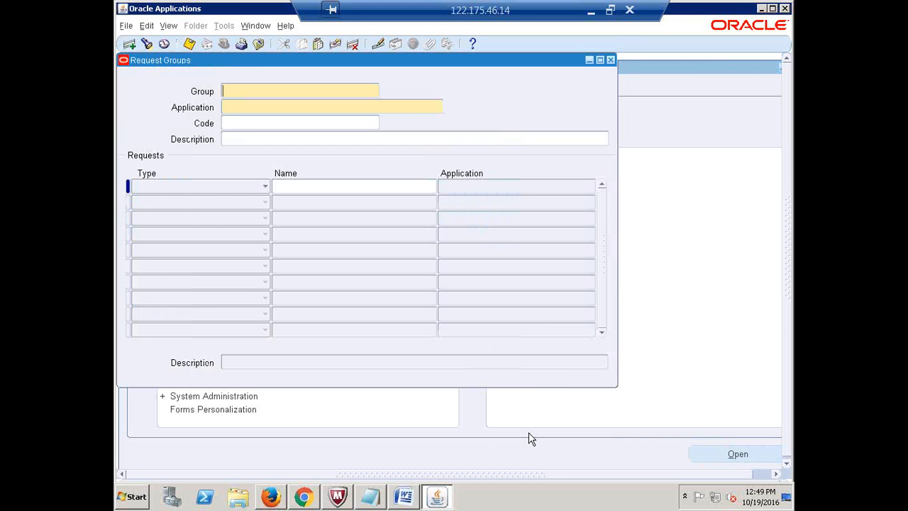
pyautogui.press('F11')
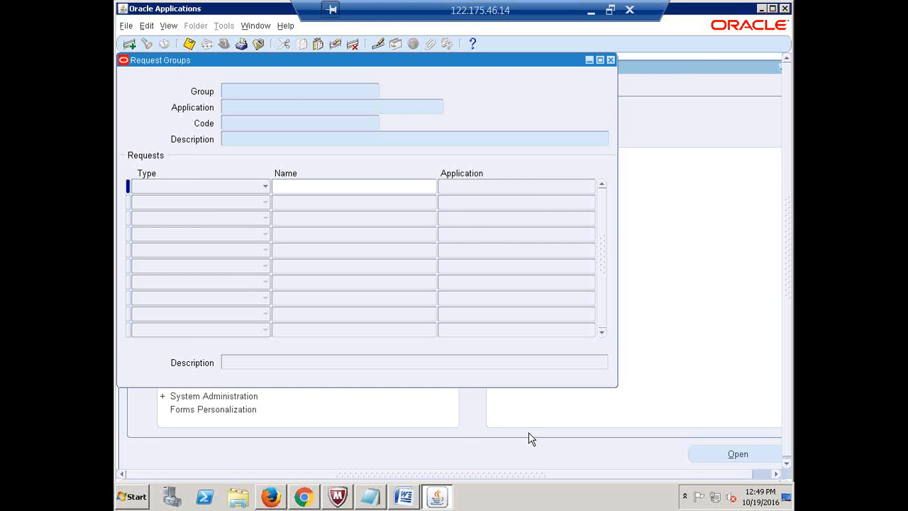
pyautogui.click(291, 93)
pyautogui.write('All')
pyautogui.click(628, 11)
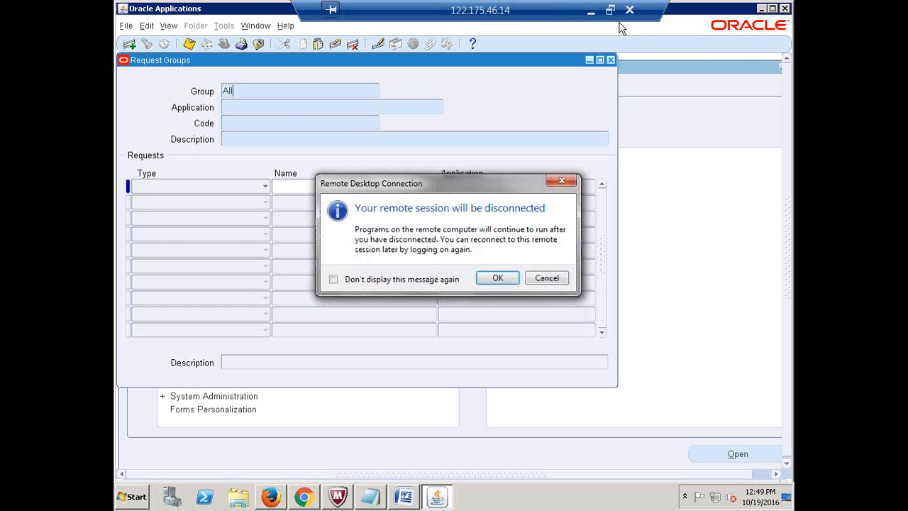
# - Disconnect, relaunch Remote Desktop Connection, and log back in with the account password
pyautogui.click(488, 277)
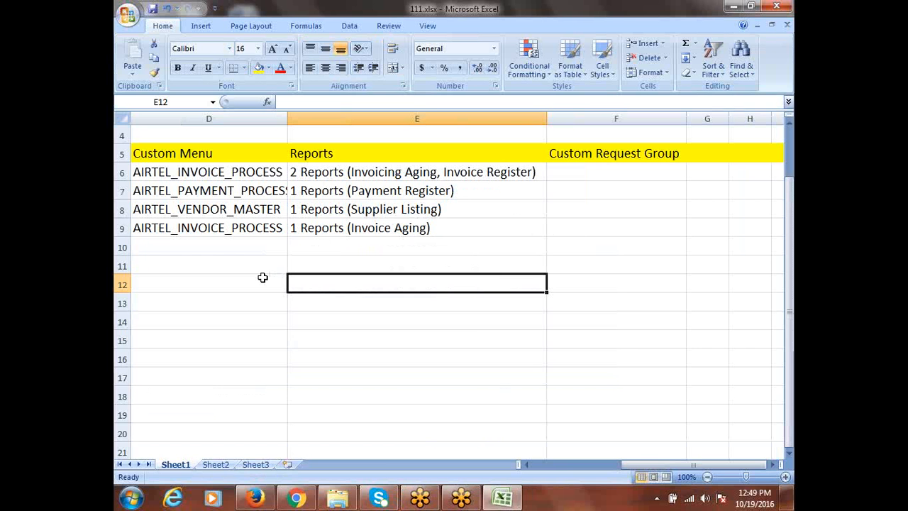
pyautogui.click(131, 498)
pyautogui.click(170, 137)
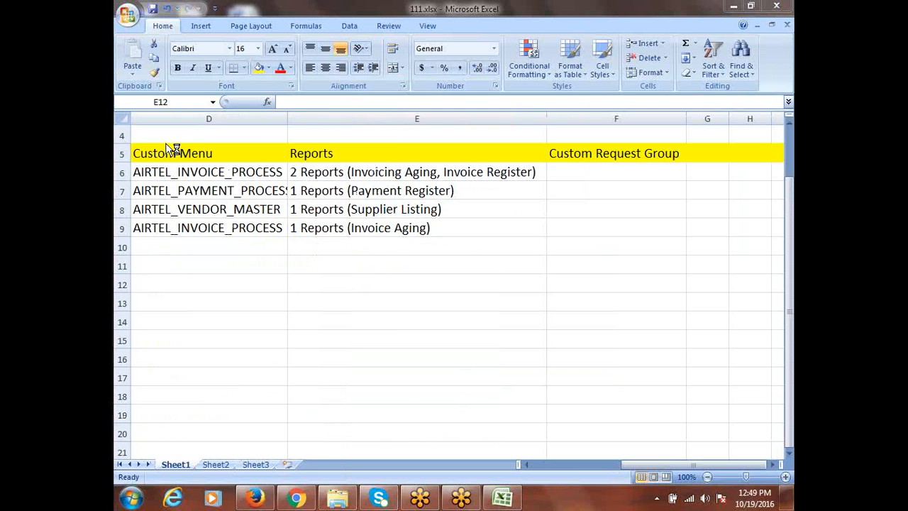
pyautogui.click(505, 233)
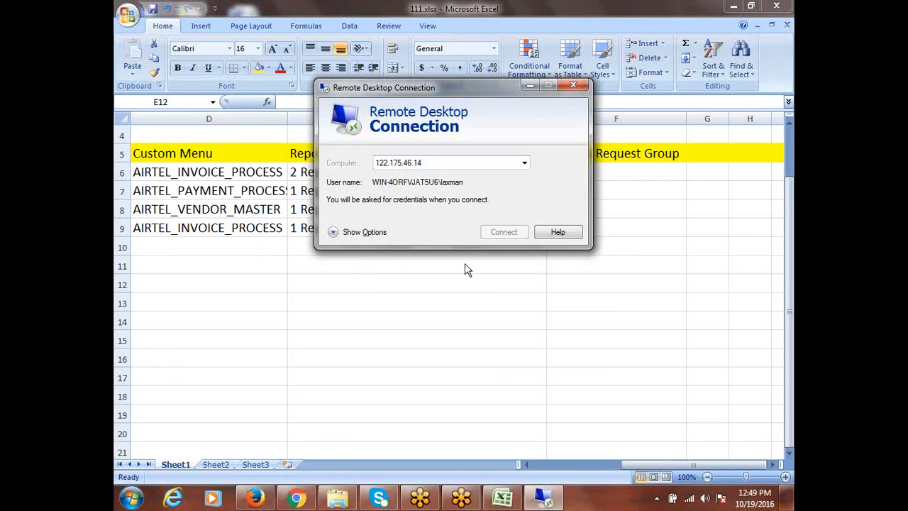
pyautogui.click(395, 139)
pyautogui.press('capslock')
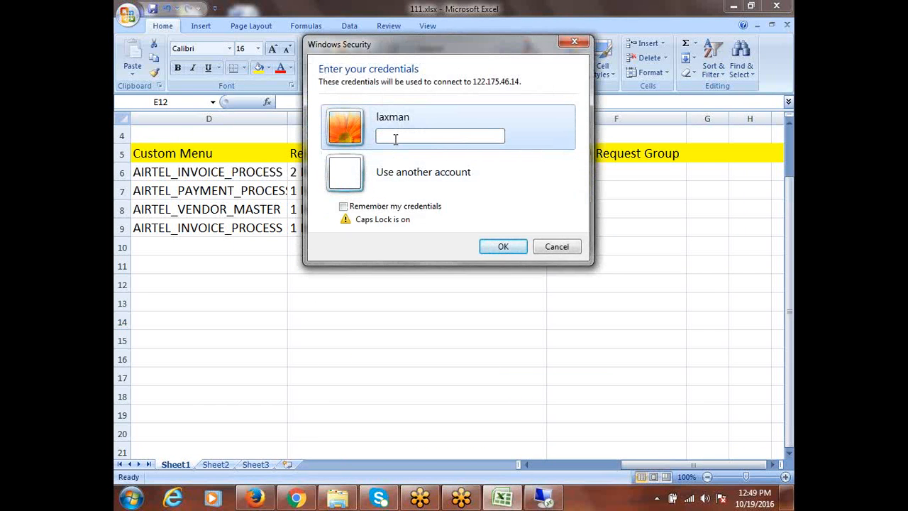
pyautogui.write('•')
pyautogui.press('capslock')
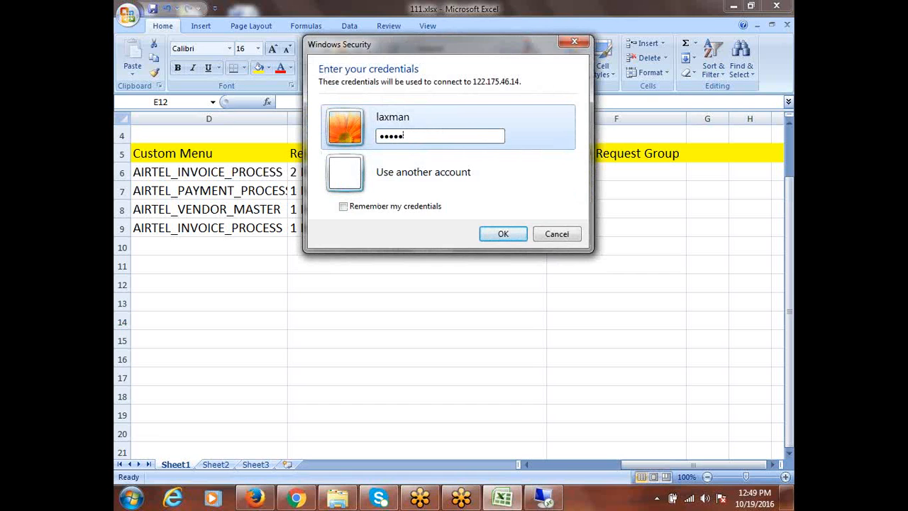
pyautogui.write('••••••')
pyautogui.press('Return')
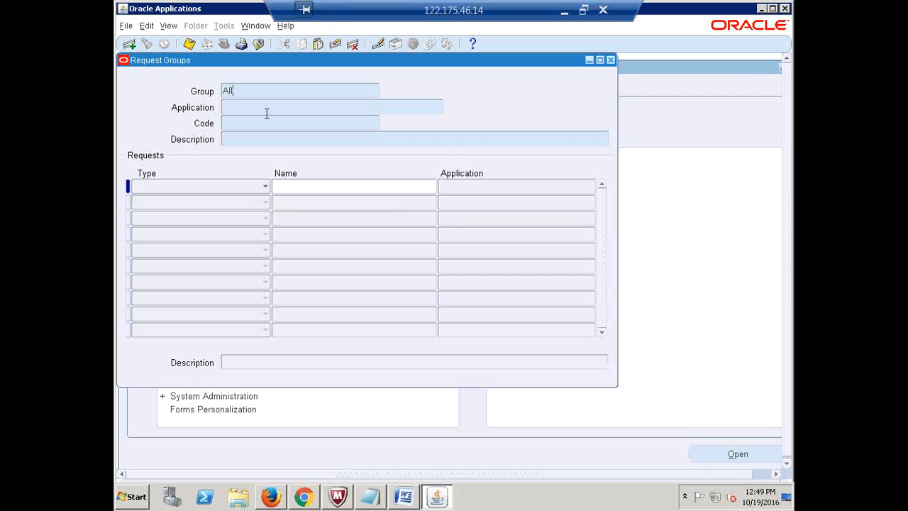
# - Query the 'All Reports' request group for Payables, then clear the form
pyautogui.write('Reports')
pyautogui.press('Tab')
pyautogui.write('Pe')
pyautogui.write('yables')
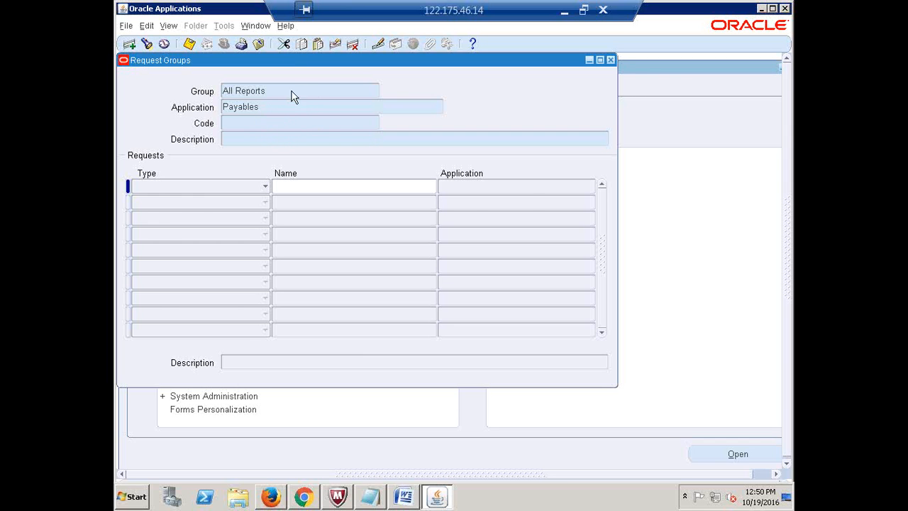
pyautogui.hotkey('ctrl', 'F11')
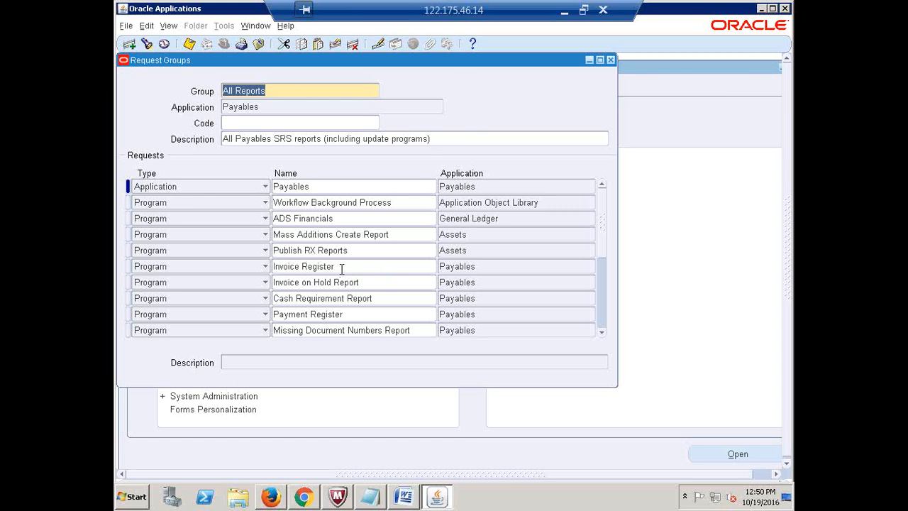
pyautogui.press('F11')
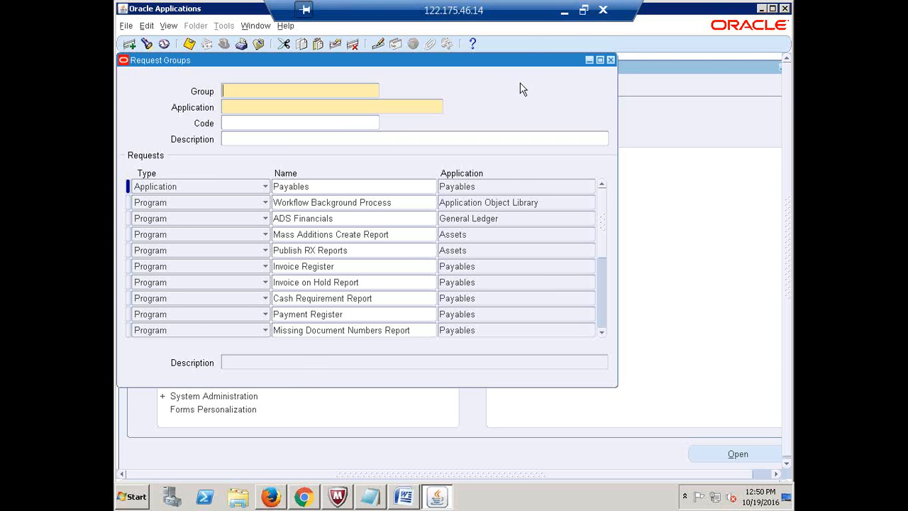
# - Close the remote session and retry connecting, cancelling the stalled attempt
pyautogui.click(604, 10)
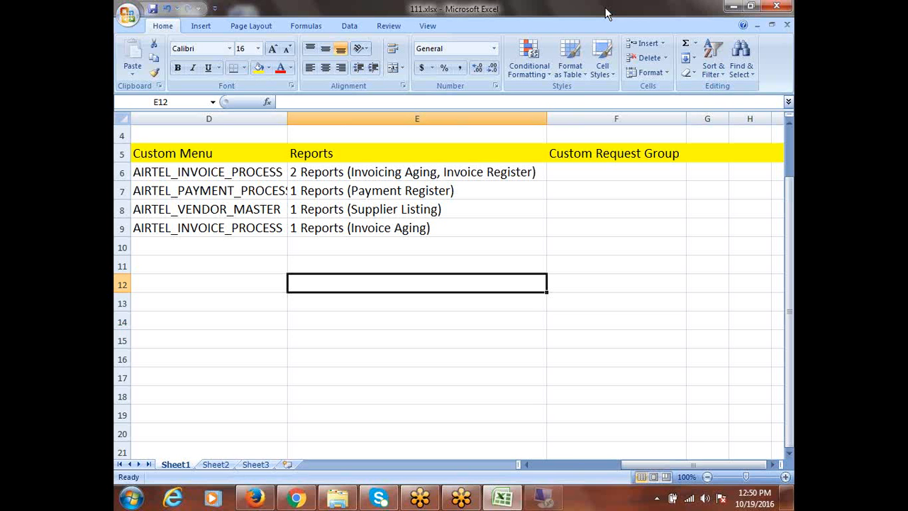
pyautogui.click(131, 498)
pyautogui.click(178, 140)
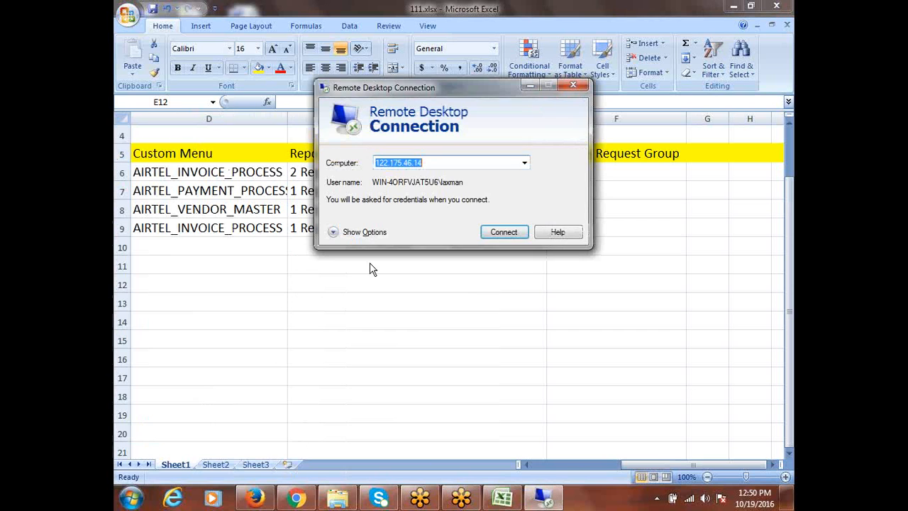
pyautogui.click(506, 234)
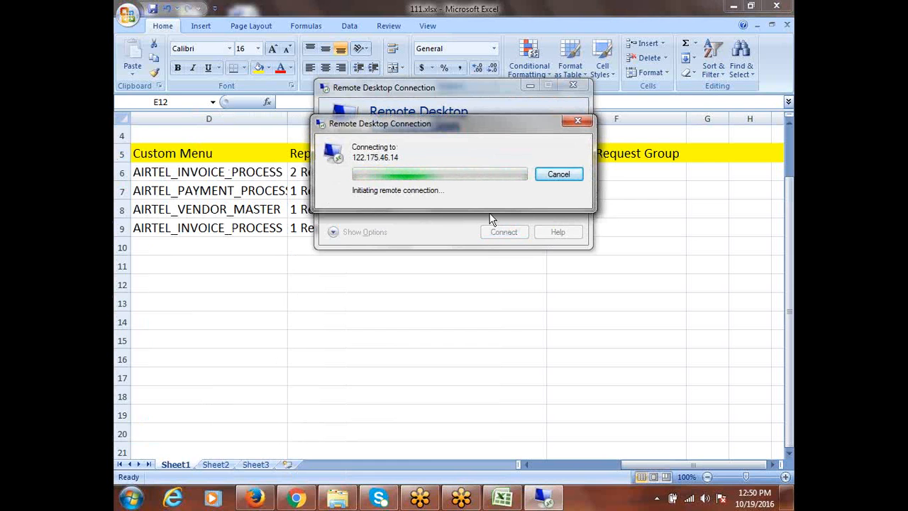
pyautogui.click(547, 178)
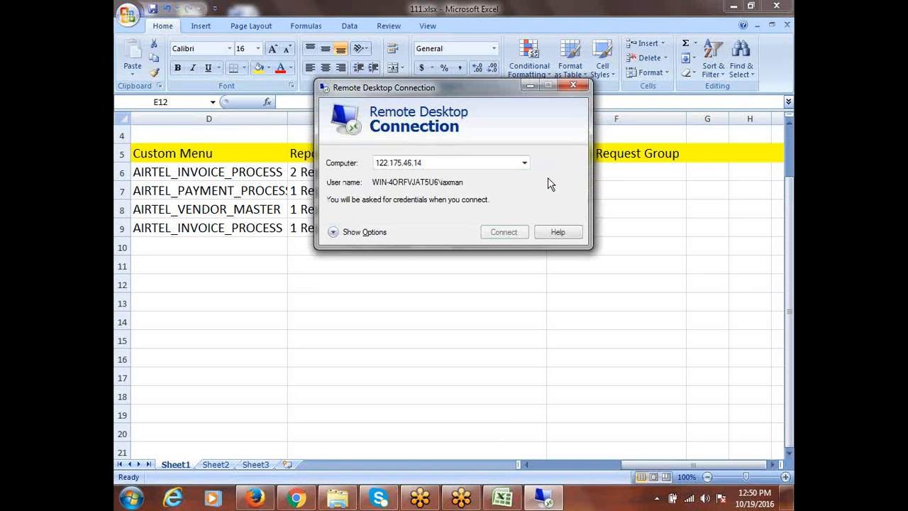
pyautogui.click(573, 86)
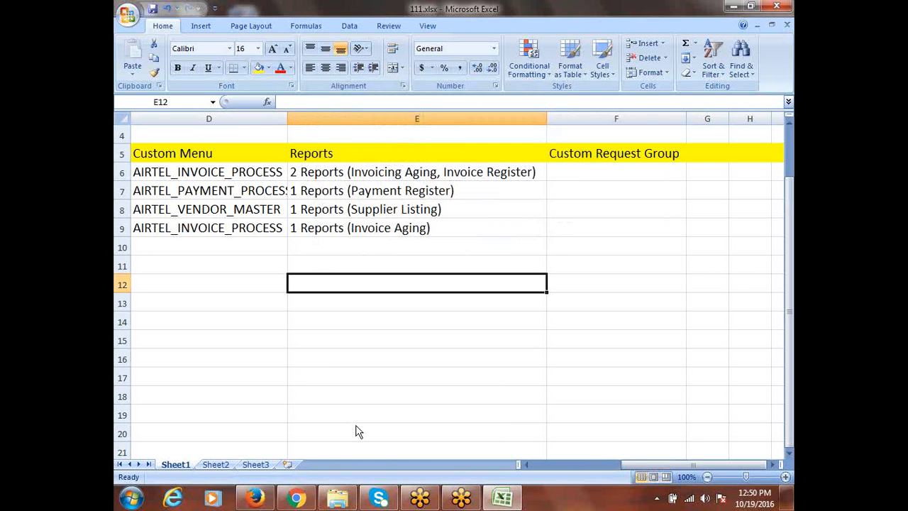
pyautogui.click(134, 499)
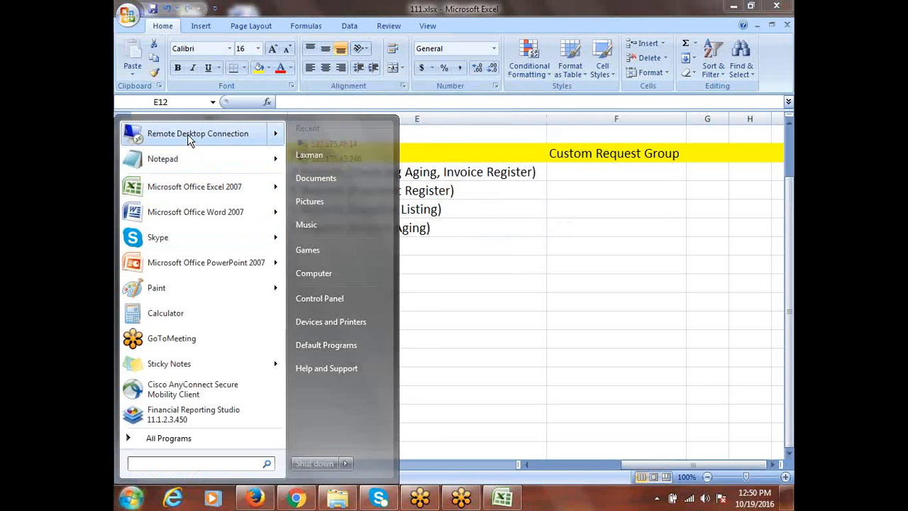
pyautogui.moveTo(188, 134)
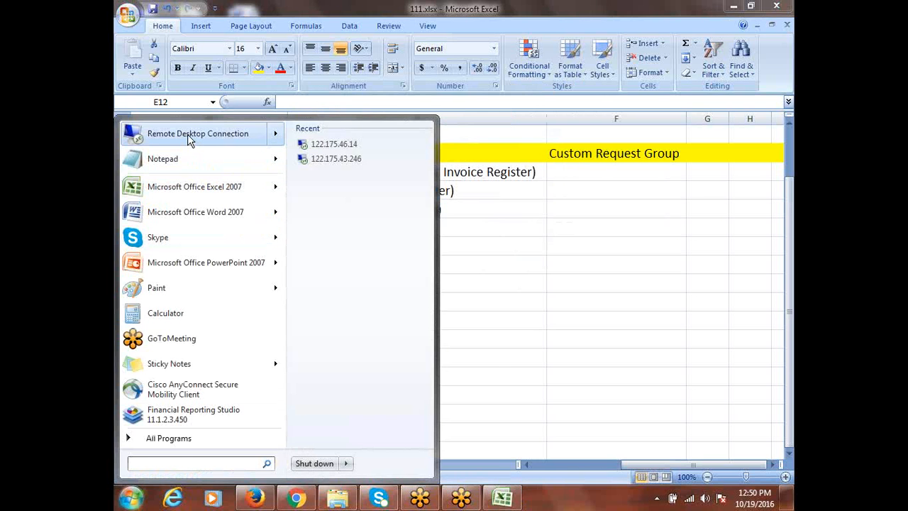
pyautogui.click(187, 134)
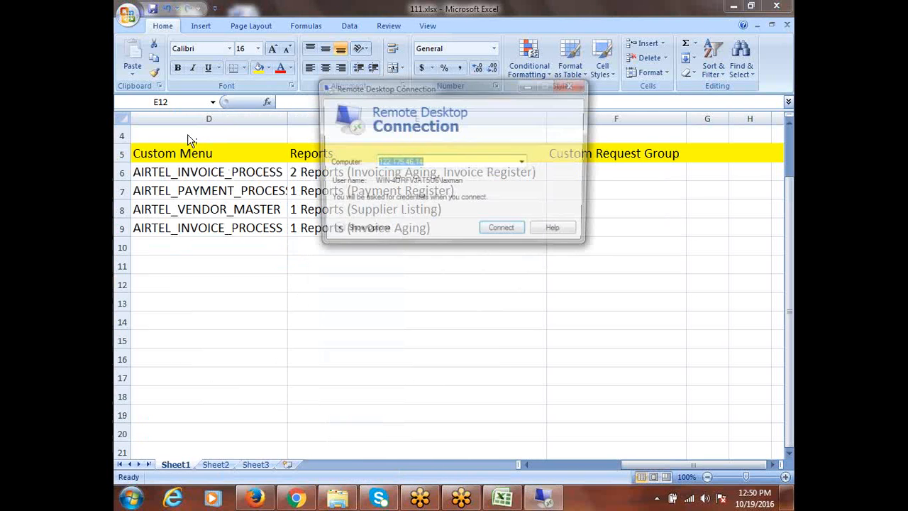
pyautogui.click(504, 233)
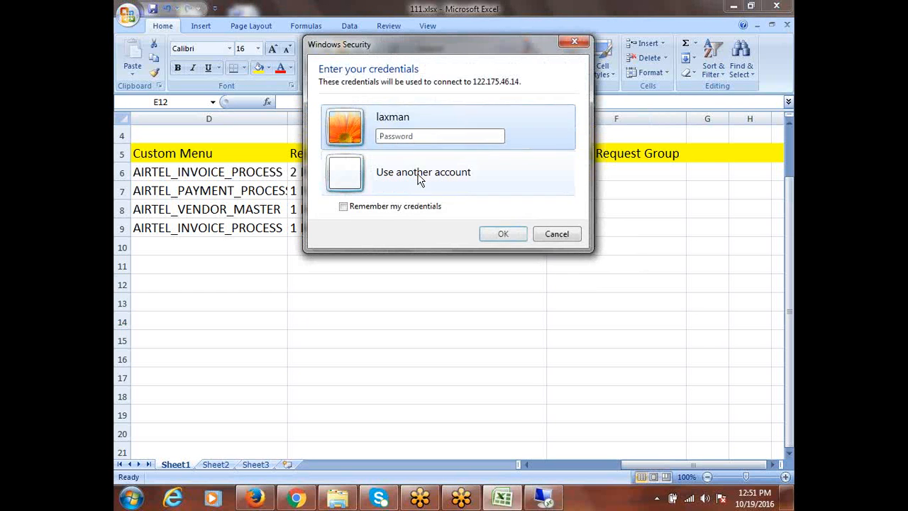
pyautogui.click(408, 136)
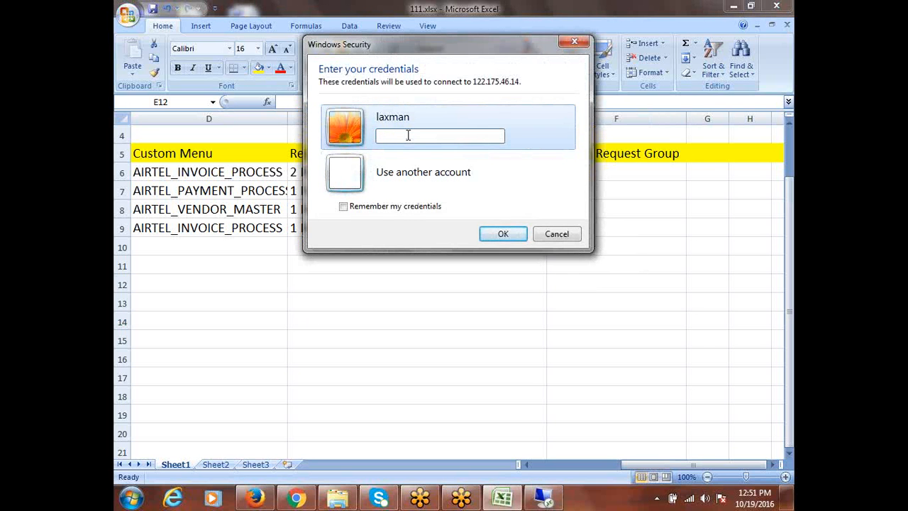
pyautogui.write('••••••')
pyautogui.press('Return')
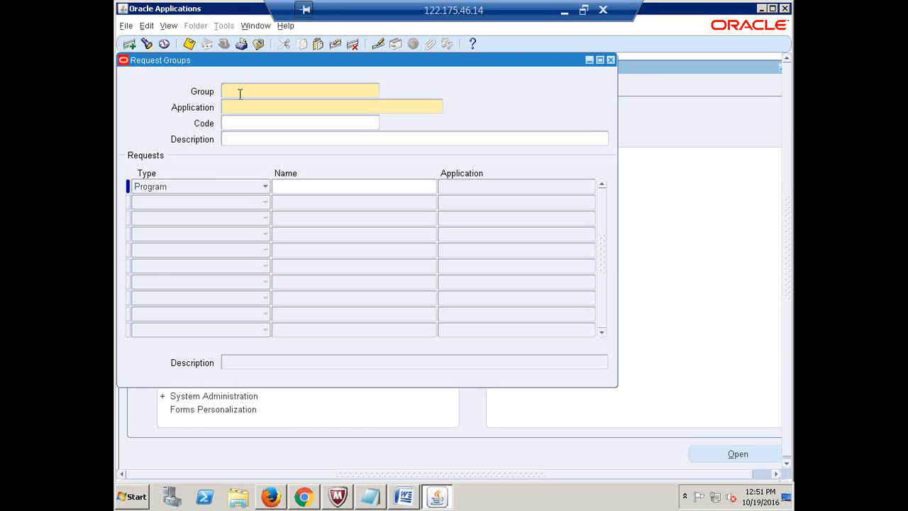
# - Re-query the Payables All Reports group and paste Invoice Register into Excel cell E12
pyautogui.press('F11')
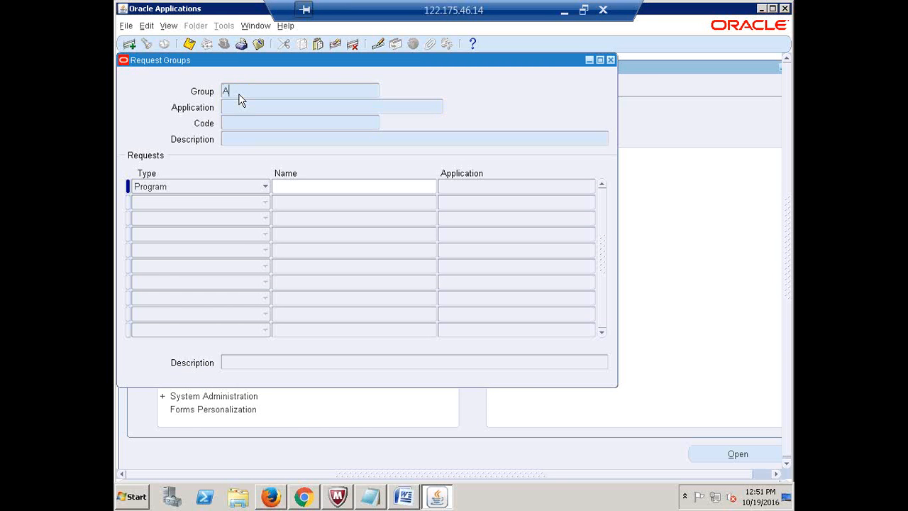
pyautogui.write('All Reports')
pyautogui.write('Pay')
pyautogui.write('ables')
pyautogui.hotkey('ctrl', 'F11')
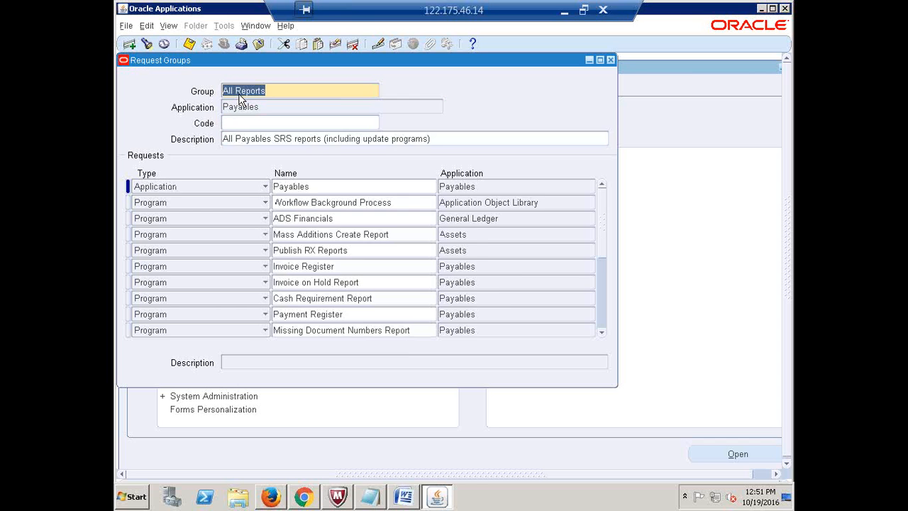
pyautogui.click(341, 266)
pyautogui.hotkey('ctrl', 'c')
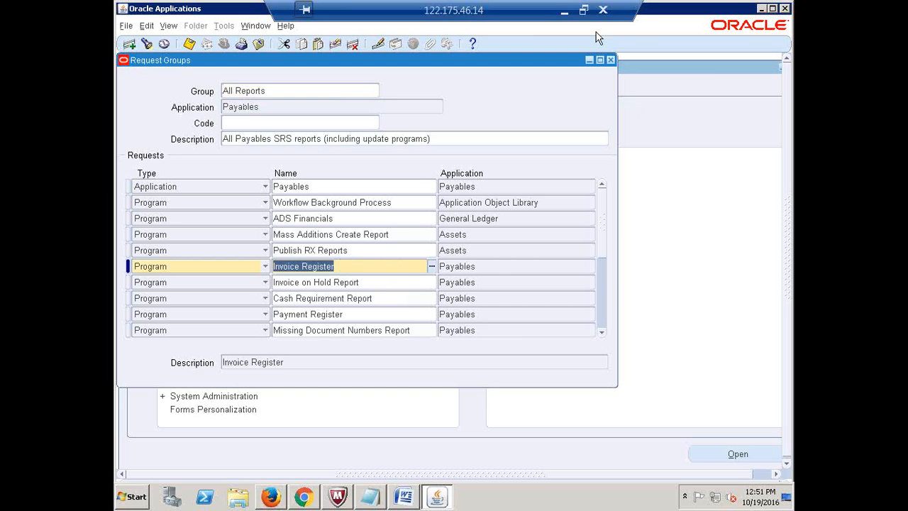
pyautogui.click(563, 11)
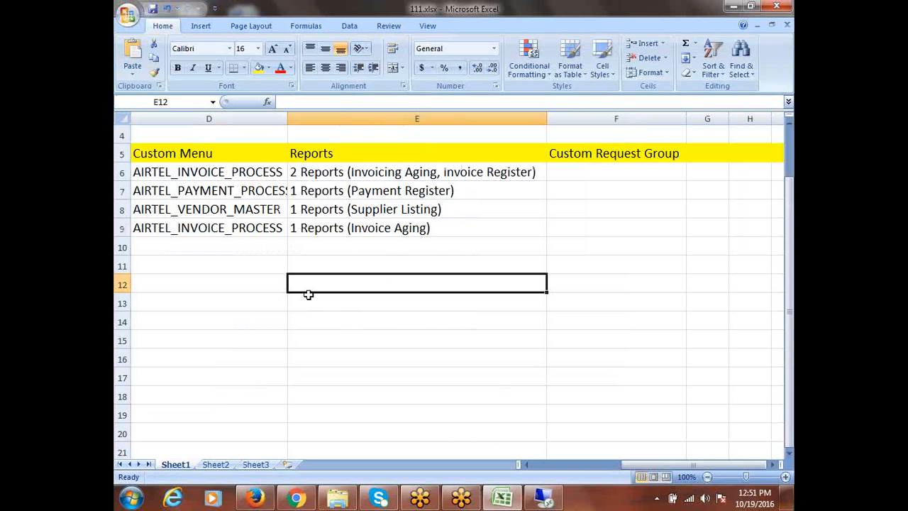
pyautogui.hotkey('ctrl', 'v')
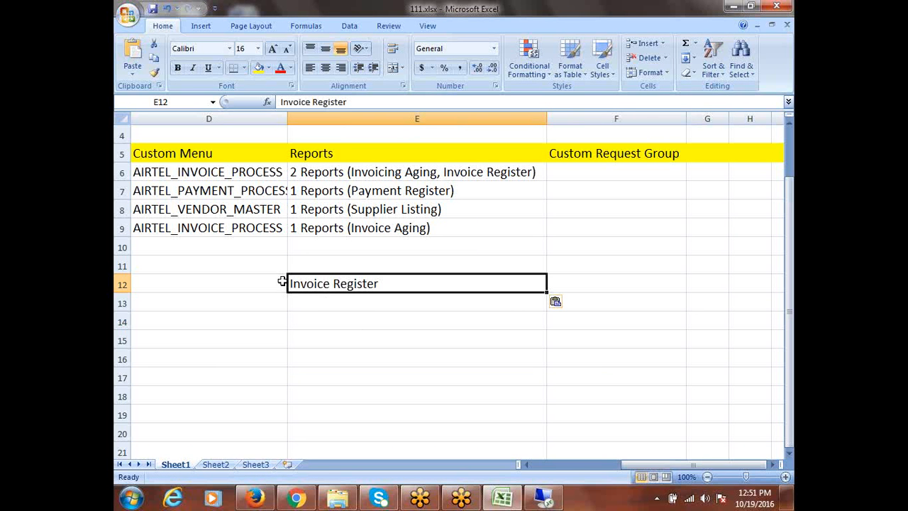
# - Copy Invoice on Hold Report from the group into cell E13
pyautogui.click(339, 301)
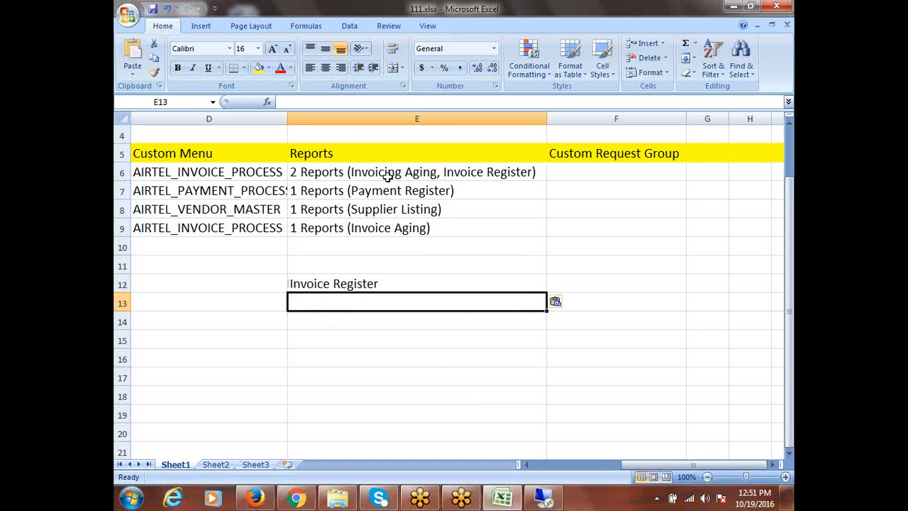
pyautogui.click(544, 500)
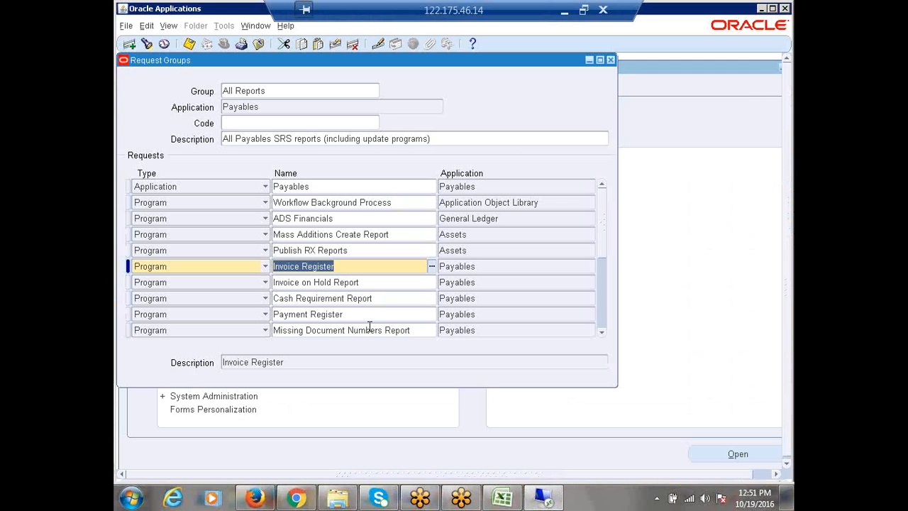
pyautogui.scroll(-1, 361, 320)
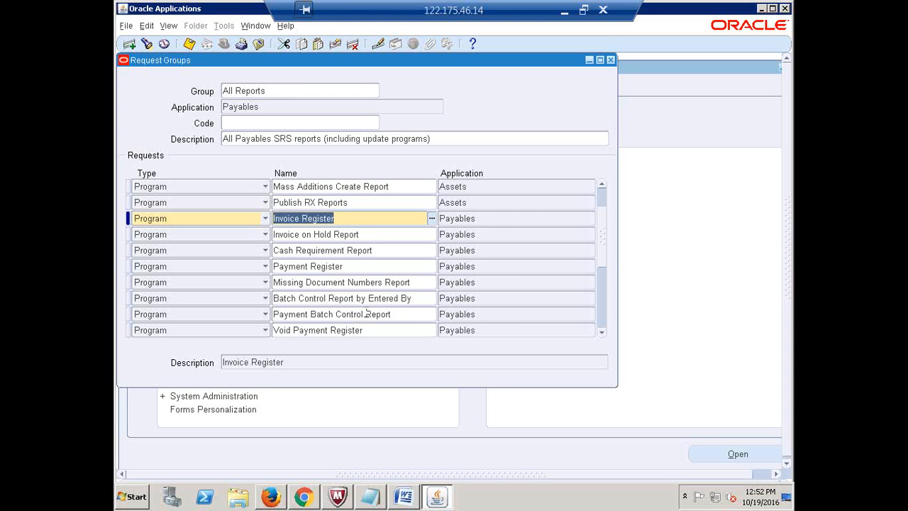
pyautogui.scroll(1, 361, 315)
pyautogui.scroll(1, 345, 273)
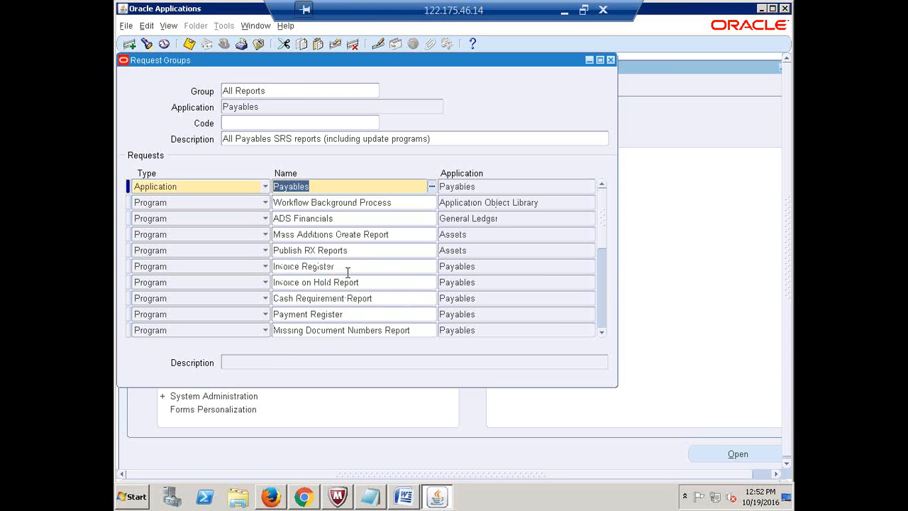
pyautogui.click(369, 283)
pyautogui.hotkey('ctrl', 'c')
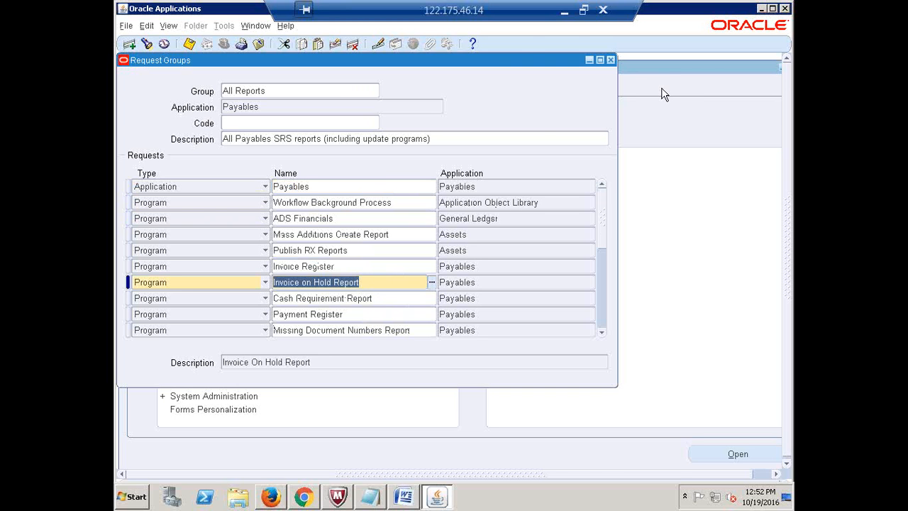
pyautogui.click(563, 15)
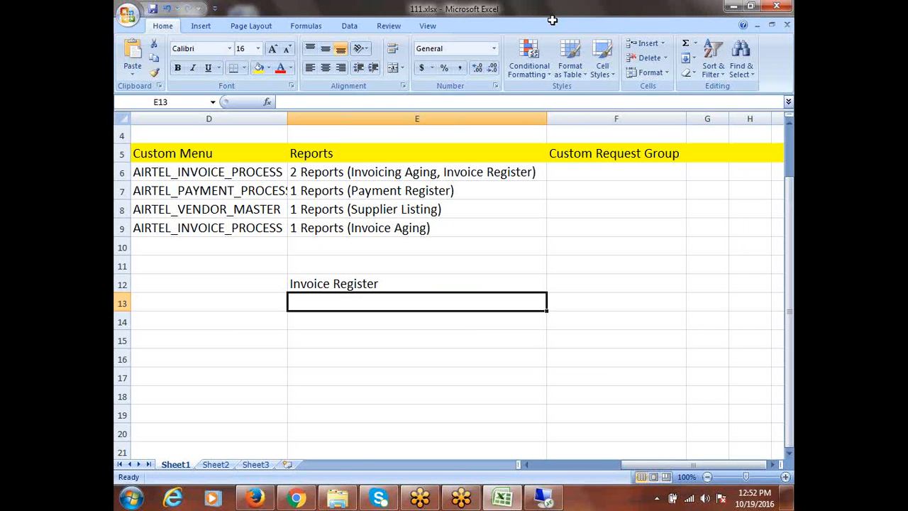
pyautogui.hotkey('ctrl', 'v')
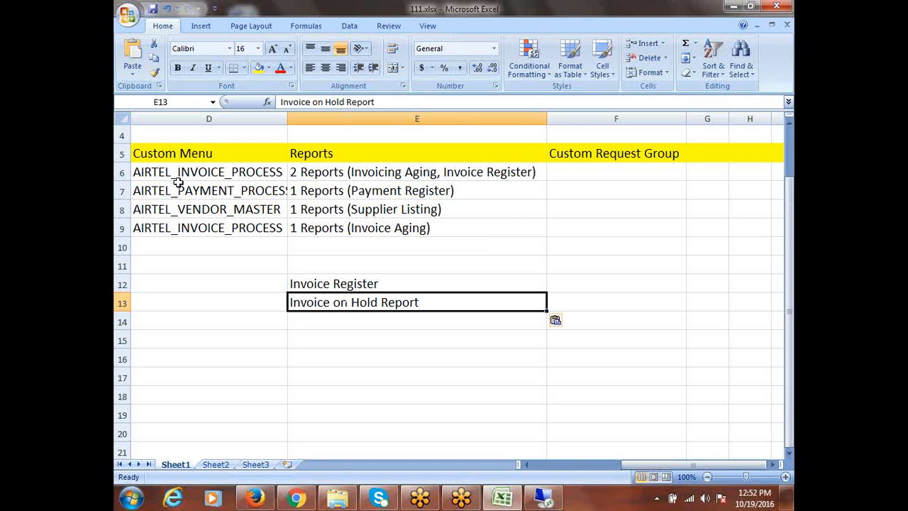
# - Copy Payment Register from the group into cell E15
pyautogui.click(351, 193)
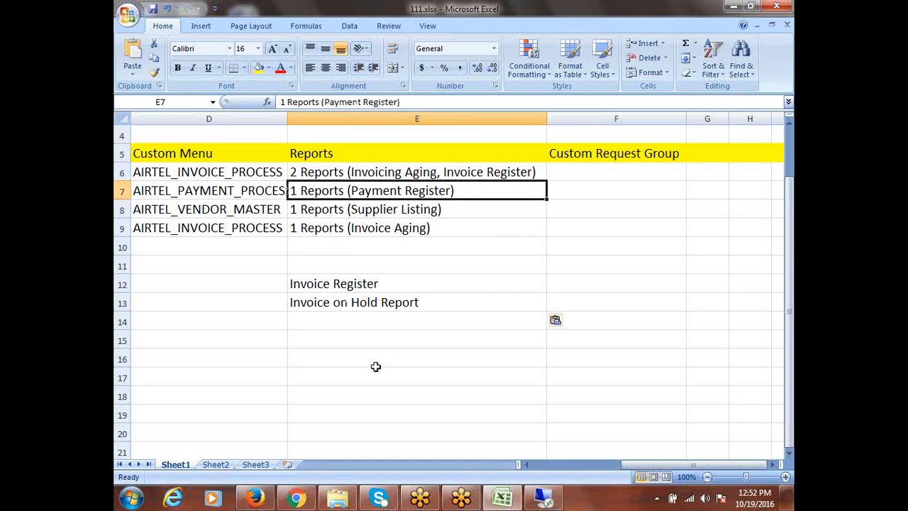
pyautogui.click(543, 499)
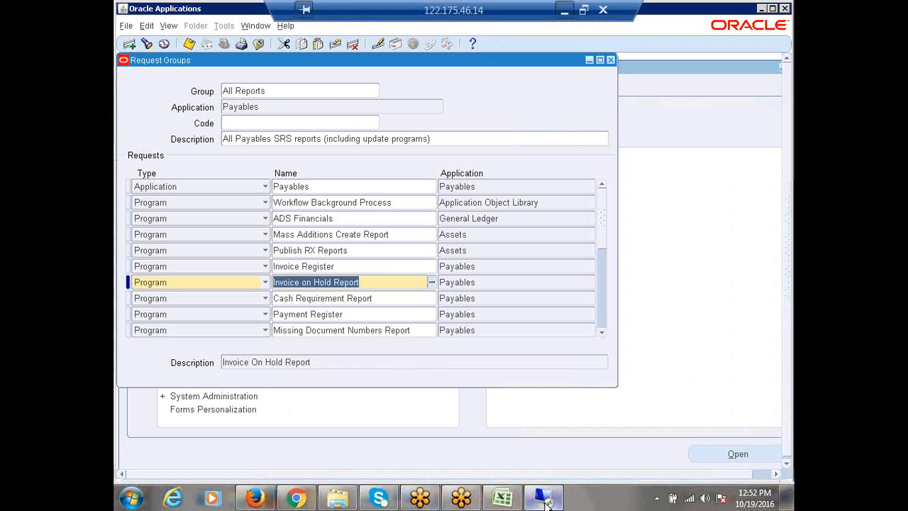
pyautogui.click(324, 314)
pyautogui.hotkey('ctrl', 'c')
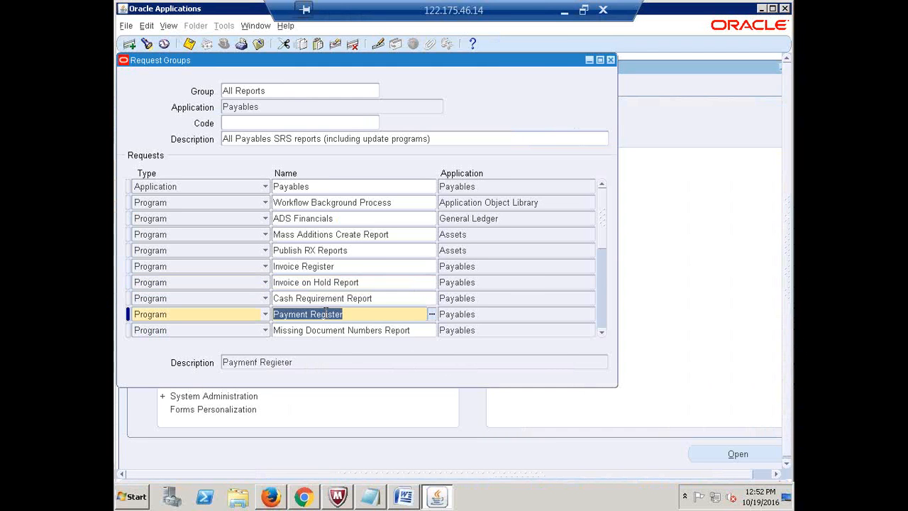
pyautogui.hotkey('alt', 'Tab')
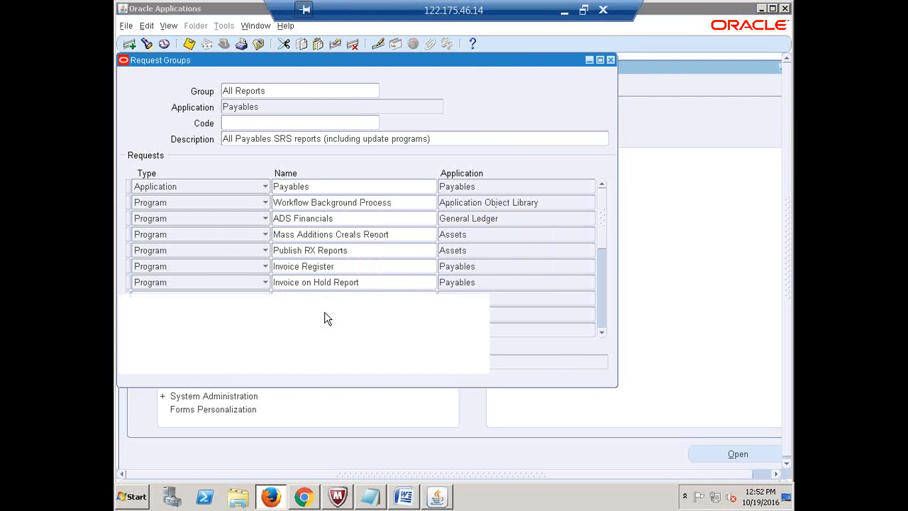
pyautogui.click(564, 11)
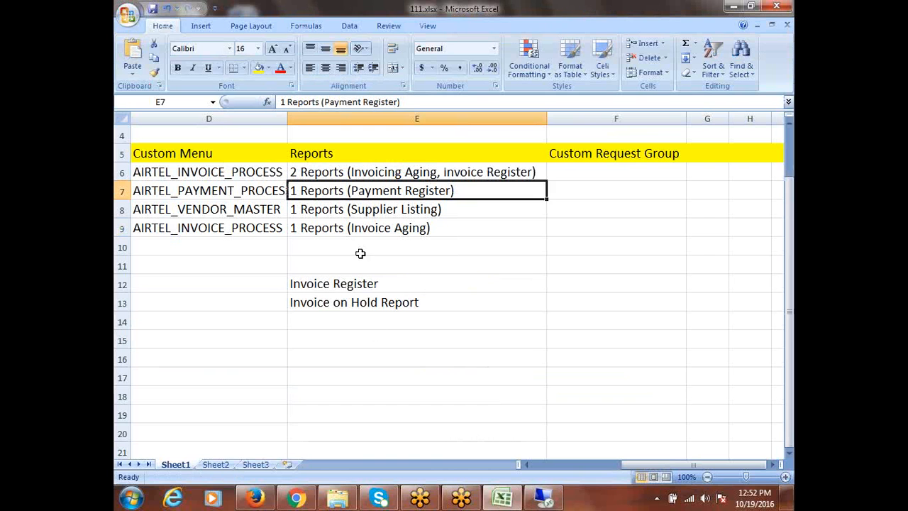
pyautogui.click(357, 346)
pyautogui.hotkey('ctrl', 'v')
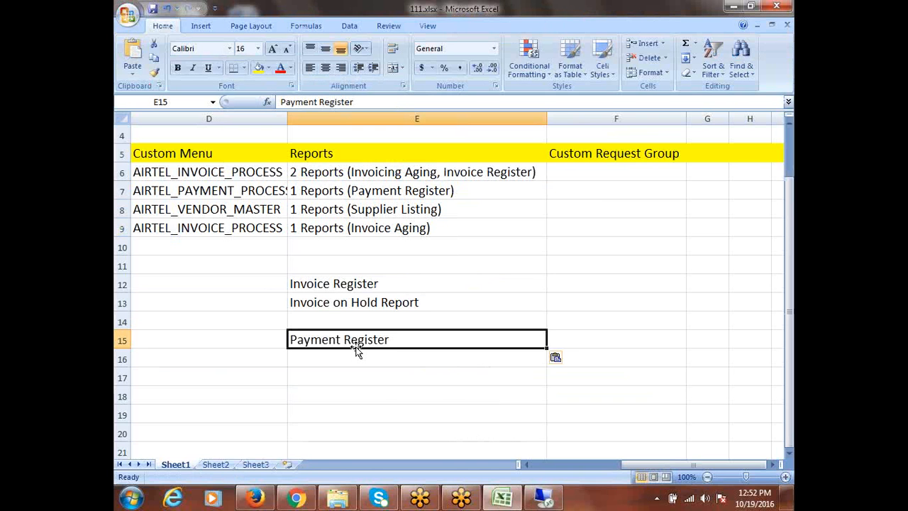
# - Scroll the All Reports list to pick Supplier Audit Report and return to Excel
pyautogui.click(543, 496)
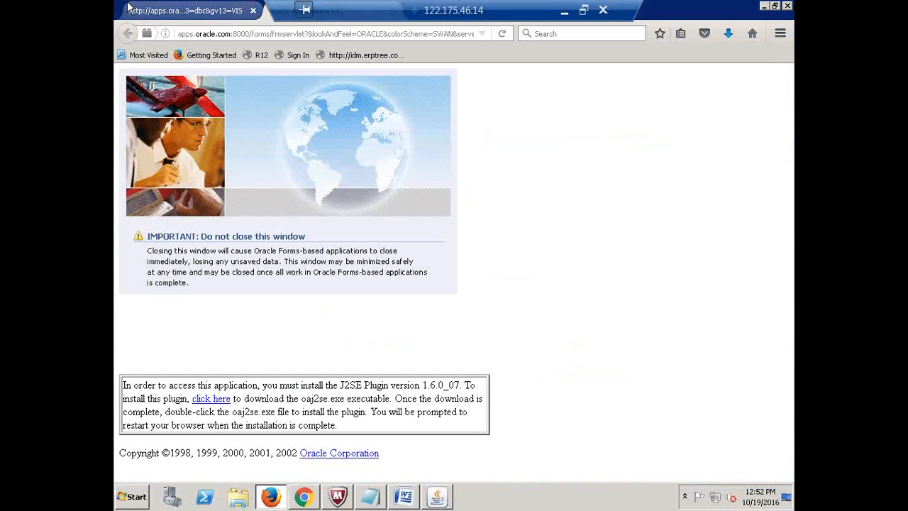
pyautogui.click(447, 501)
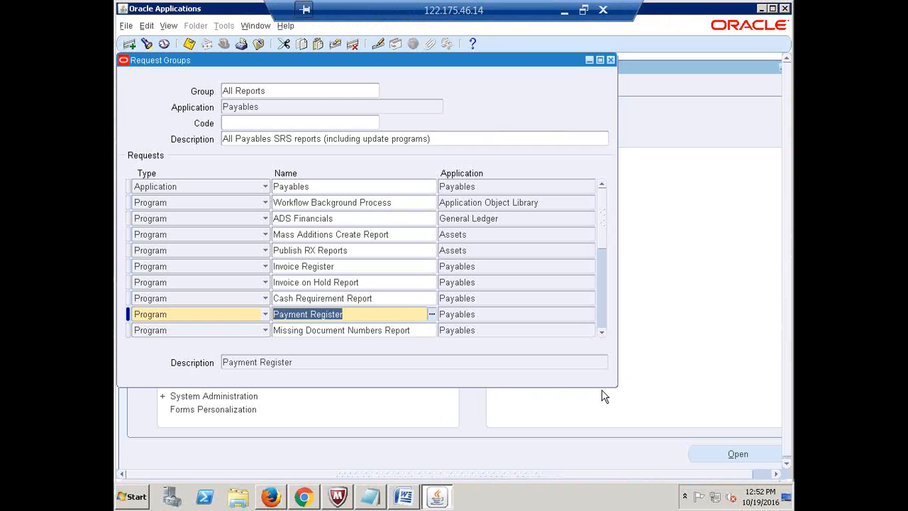
pyautogui.click(601, 331)
pyautogui.click(601, 331)
pyautogui.click(601, 331)
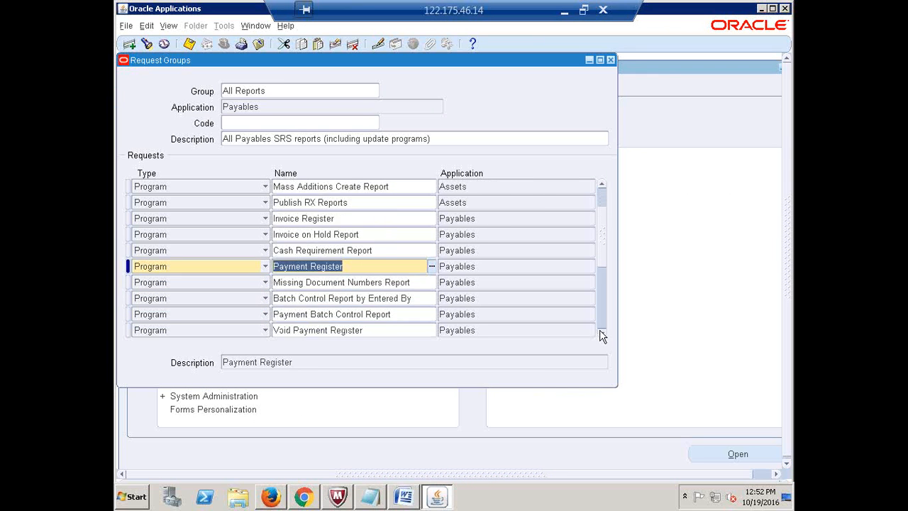
pyautogui.click(601, 331)
pyautogui.click(601, 334)
pyautogui.click(602, 333)
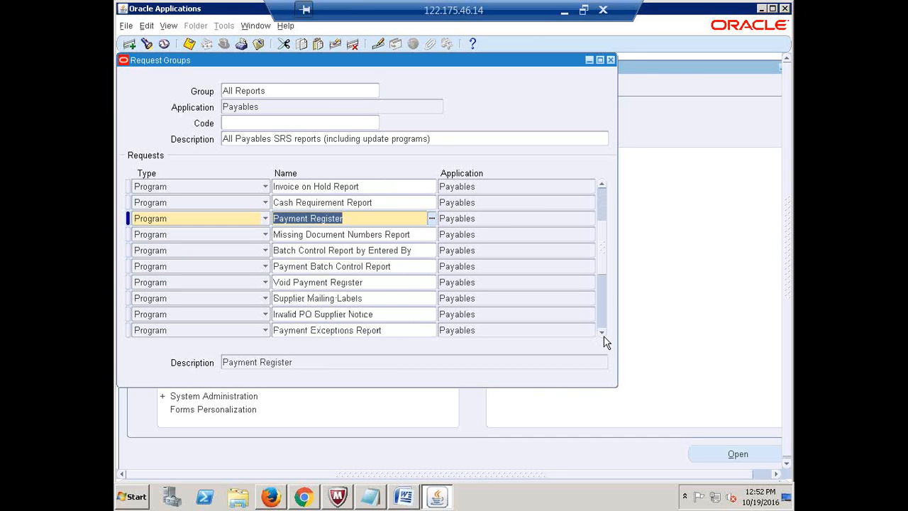
pyautogui.click(602, 333)
pyautogui.click(602, 333)
pyautogui.click(602, 332)
pyautogui.click(601, 333)
pyautogui.click(601, 332)
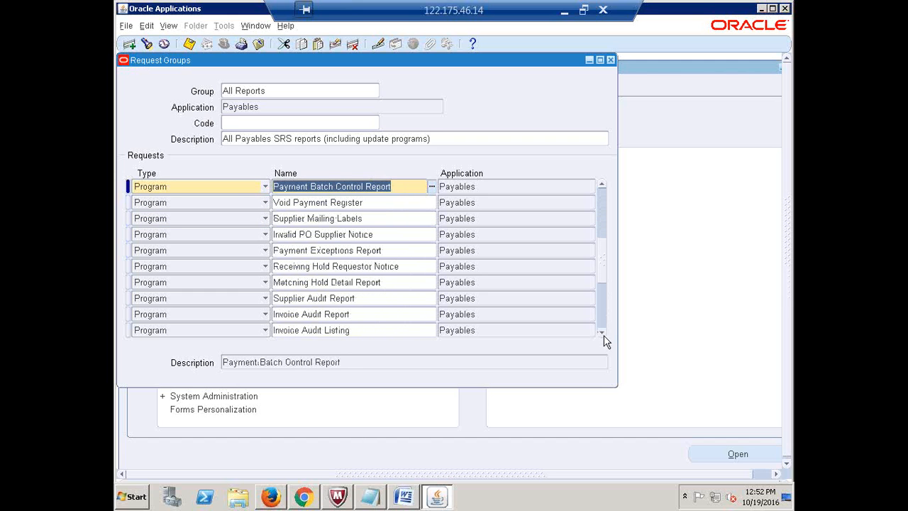
pyautogui.click(354, 298)
pyautogui.hotkey('ctrl', 'c')
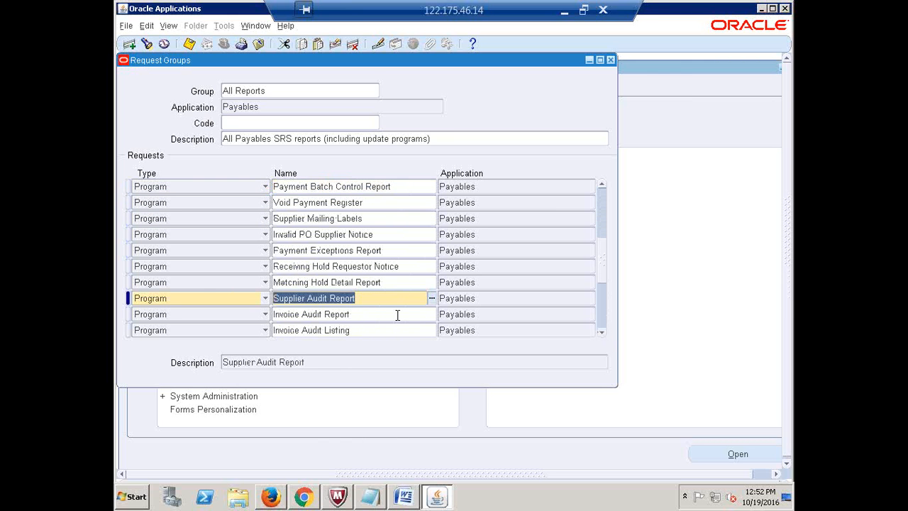
pyautogui.click(564, 11)
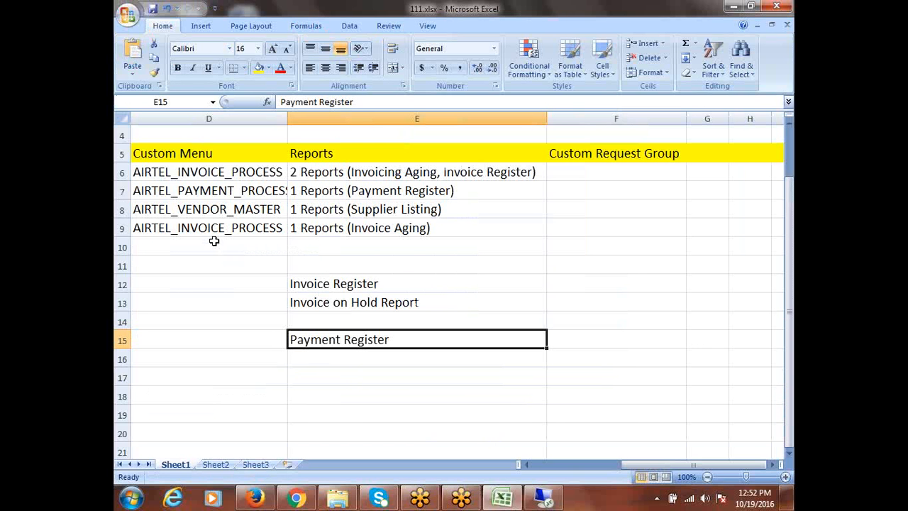
# - Put Supplier Audit Report in E17 and copy Invoice Register from E12 into E19
pyautogui.click(317, 375)
pyautogui.hotkey('ctrl', 'v')
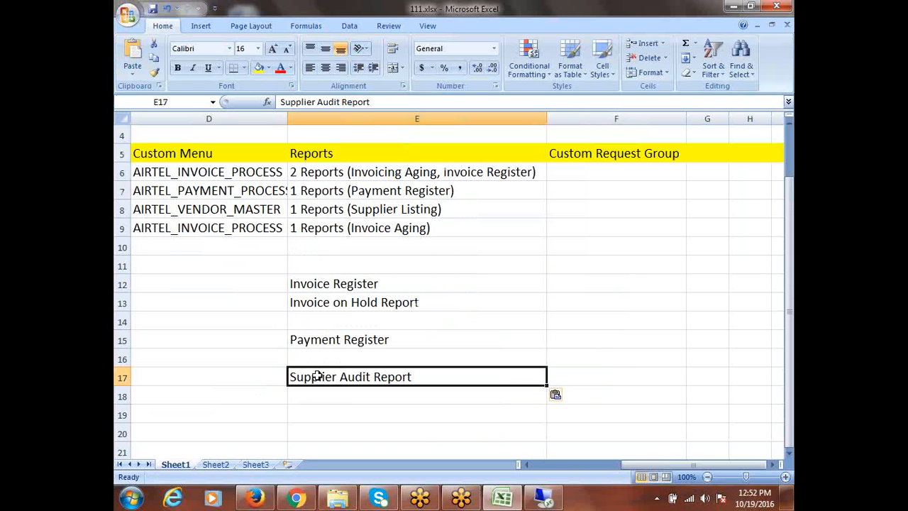
pyautogui.click(313, 229)
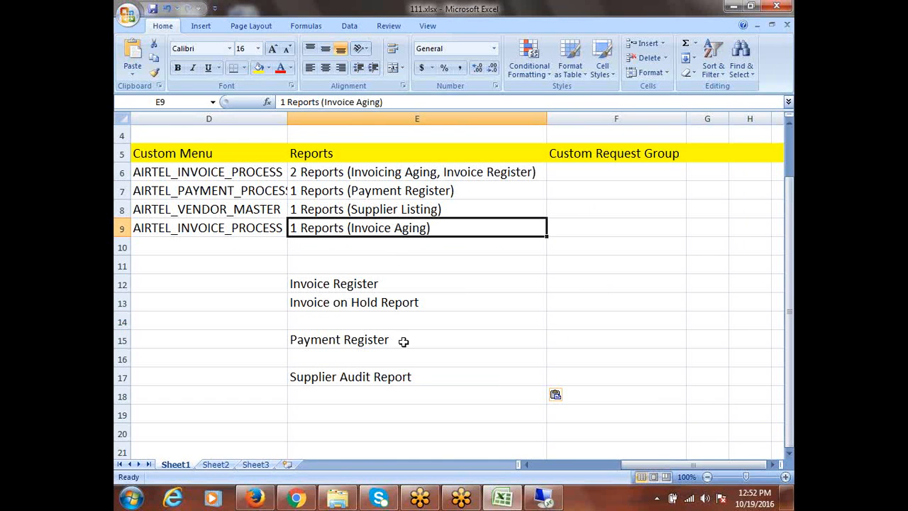
pyautogui.click(337, 283)
pyautogui.hotkey('ctrl', 'c')
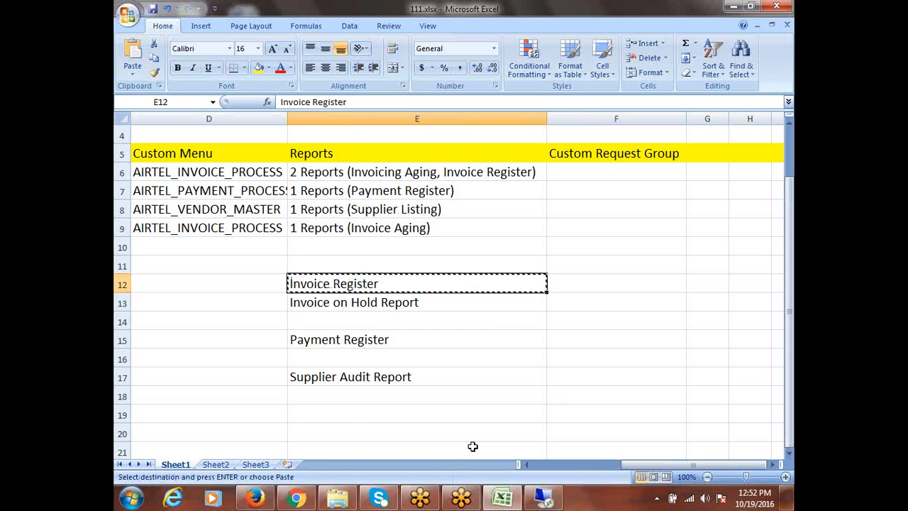
pyautogui.click(336, 416)
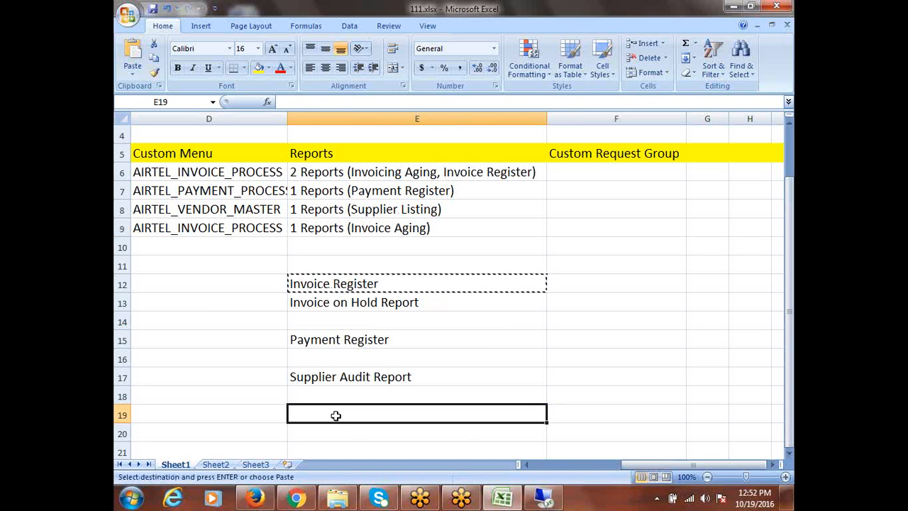
pyautogui.hotkey('ctrl', 'v')
# - Review the collected report names in column E and save the workbook
pyautogui.click(453, 326)
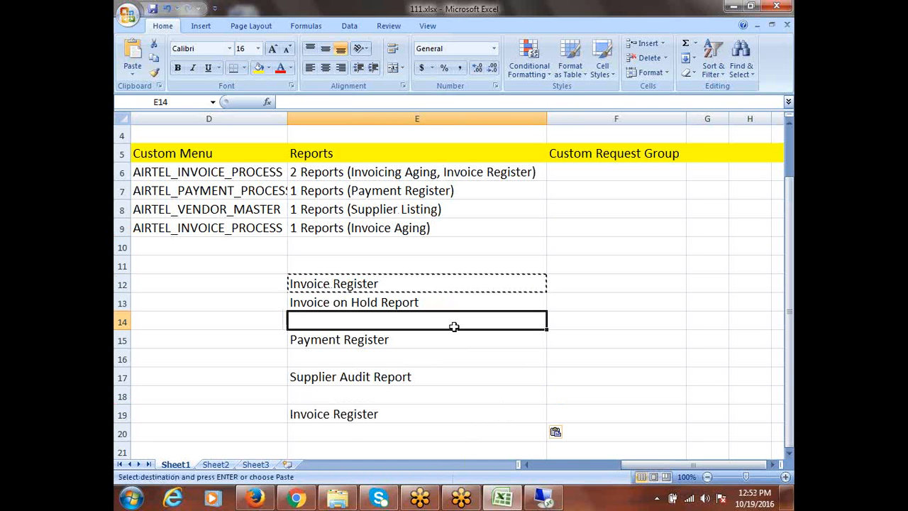
pyautogui.press('Escape')
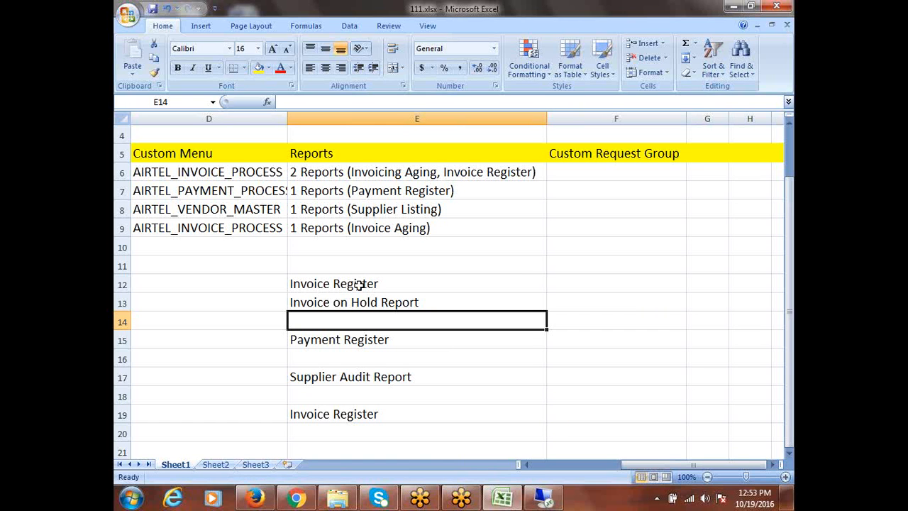
pyautogui.moveTo(355, 286); pyautogui.dragTo(361, 305)
pyautogui.click(324, 416)
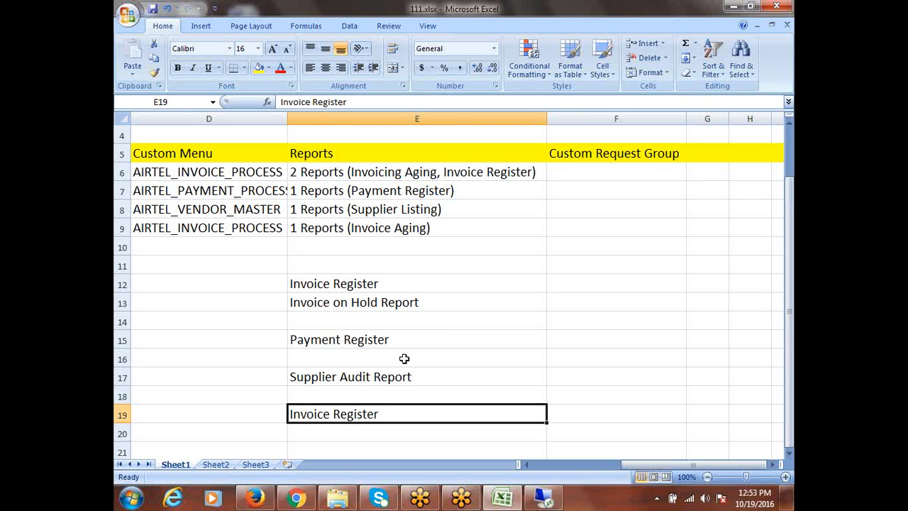
pyautogui.moveTo(358, 284); pyautogui.dragTo(417, 412)
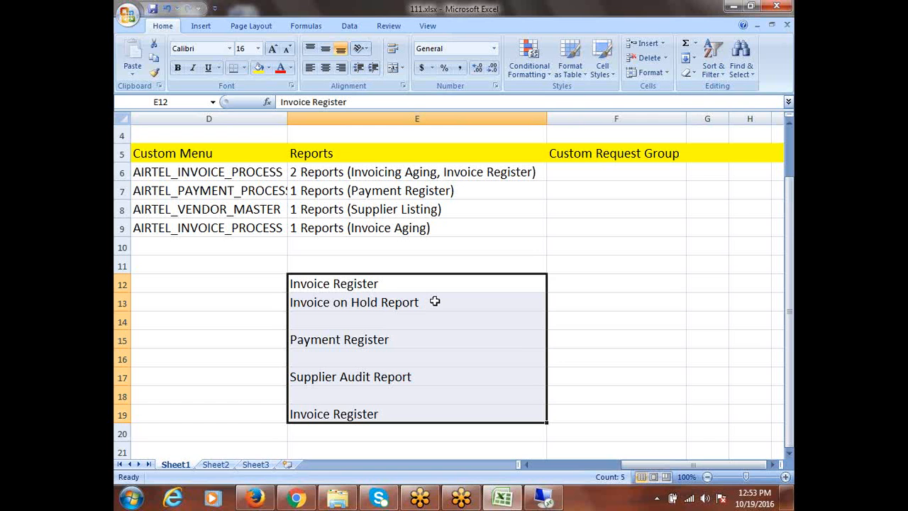
pyautogui.hotkey('ctrl', 's')
# - Clear Oracle's Request Groups form for a new request group
pyautogui.click(550, 501)
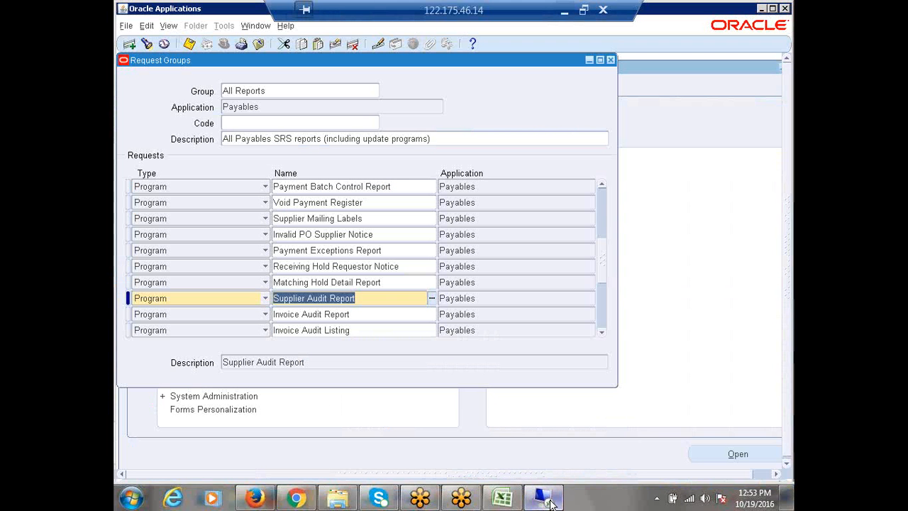
pyautogui.click(269, 90)
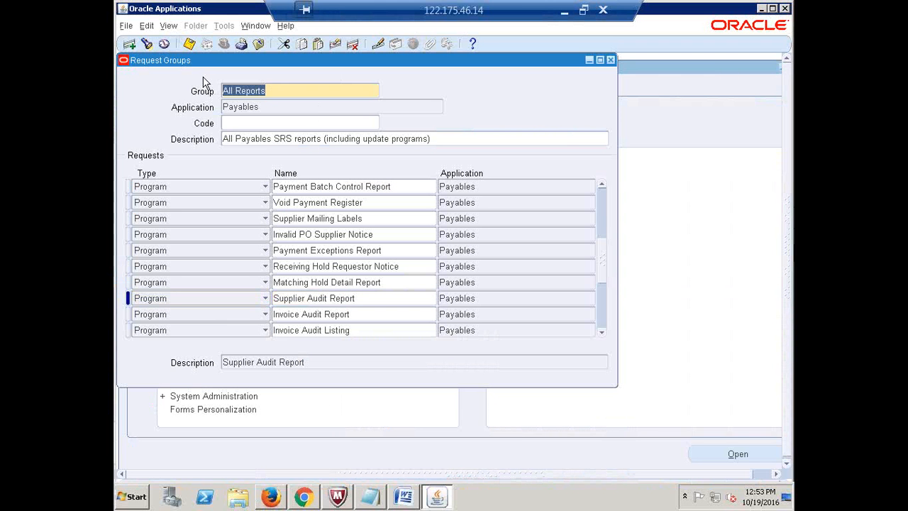
pyautogui.click(129, 45)
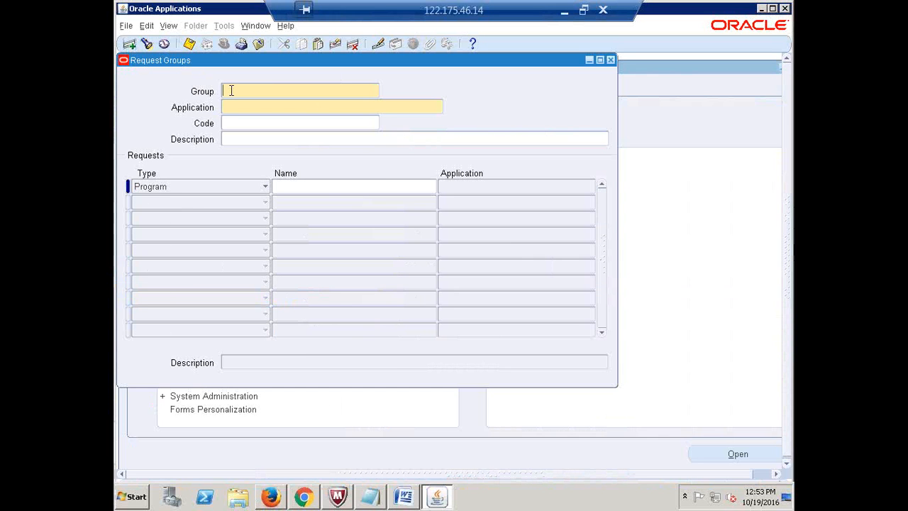
# - Enter AIRTEL_2INVOICE_REPORTS as the group name with Payables as its application
pyautogui.write('Airtel')
pyautogui.press('BackSpace')
pyautogui.press('BackSpace')
pyautogui.press('BackSpace')
pyautogui.press('BackSpace')
pyautogui.press('BackSpace')
pyautogui.press('BackSpace')
pyautogui.write('AIRTEL_2INVOICE_REPORTS')
pyautogui.click(251, 106)
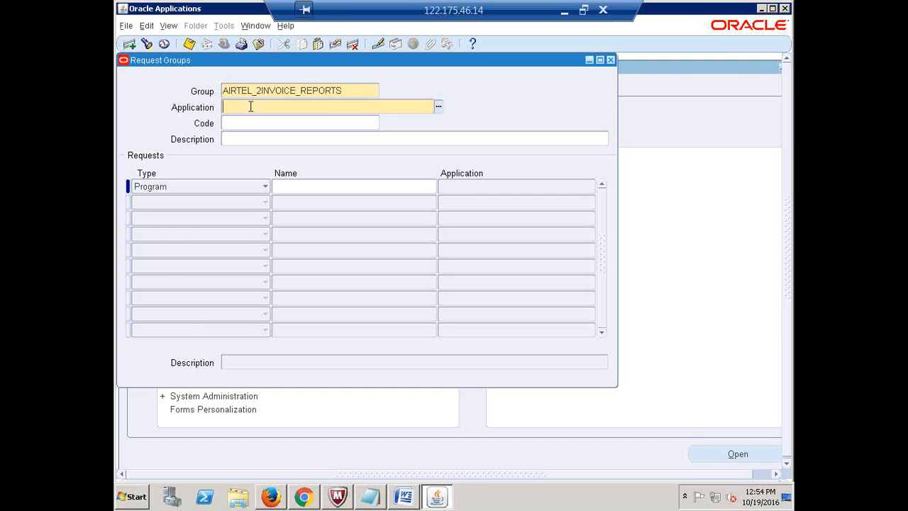
pyautogui.write('PAYABLES')
pyautogui.press('Tab')
pyautogui.click(564, 11)
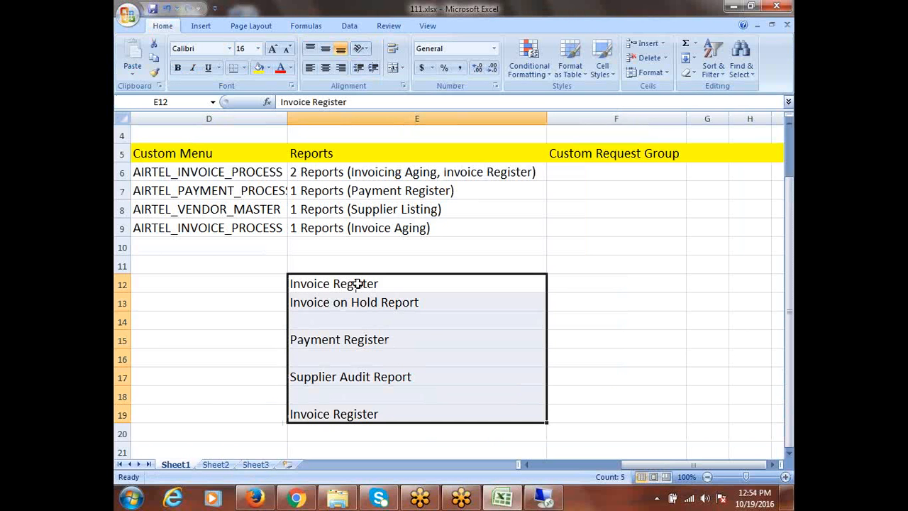
# - Copy 'Invoice Register' from cell E12 for the group's first request row in Oracle
pyautogui.click(357, 283)
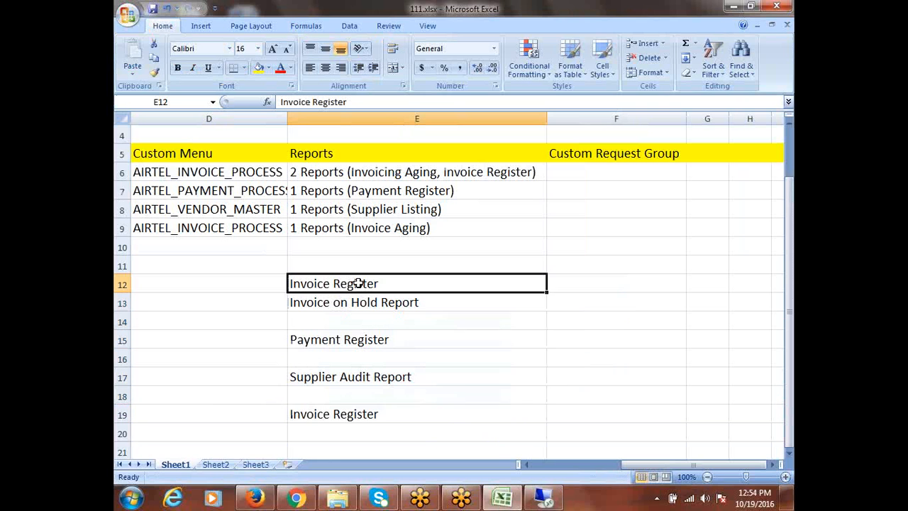
pyautogui.hotkey('ctrl', 'c')
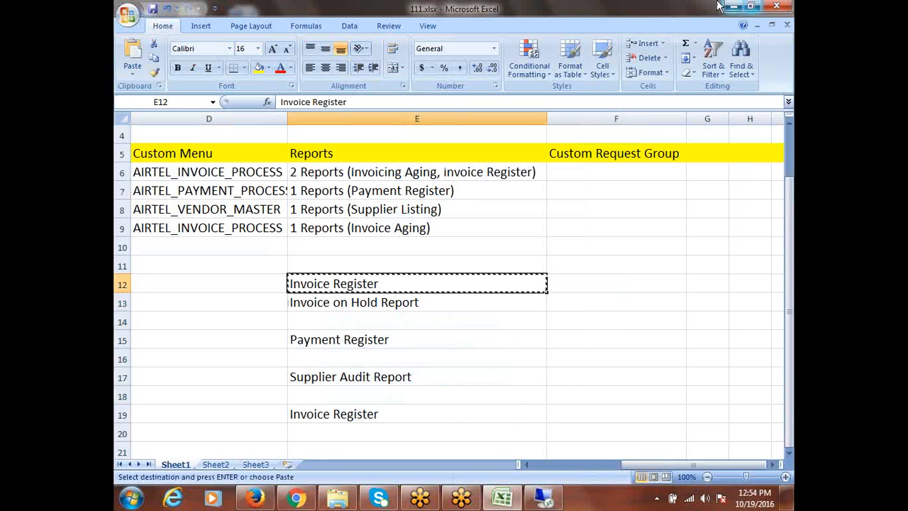
pyautogui.click(542, 497)
pyautogui.click(315, 188)
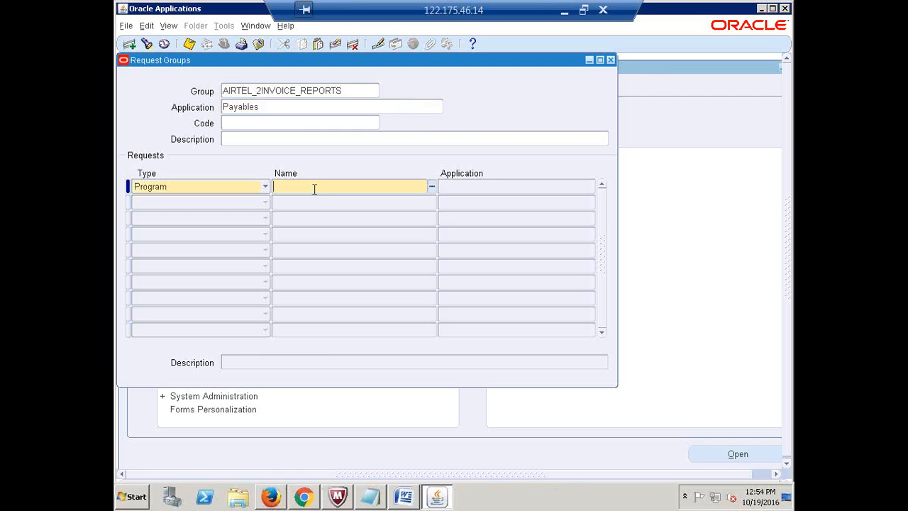
# - Add Invoice Register as the group's first Payables request
pyautogui.hotkey('ctrl', 'v')
pyautogui.press('Tab')
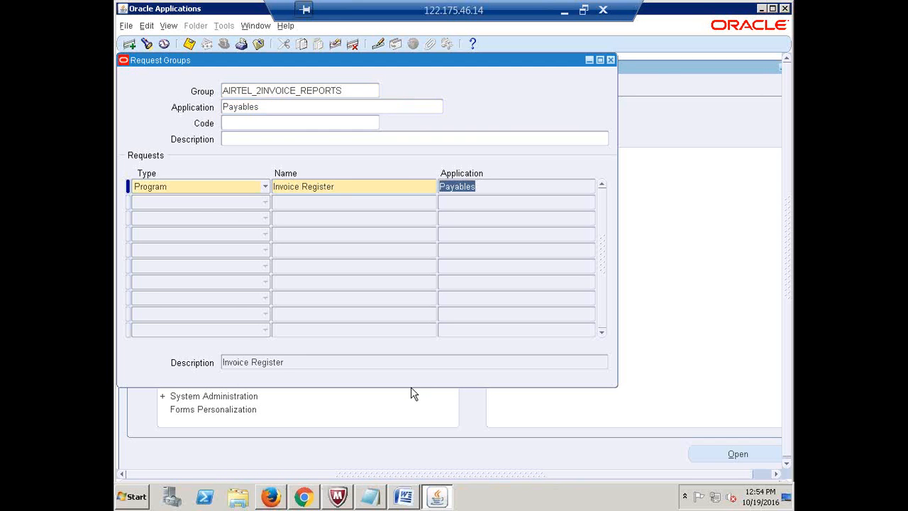
pyautogui.press('F6')
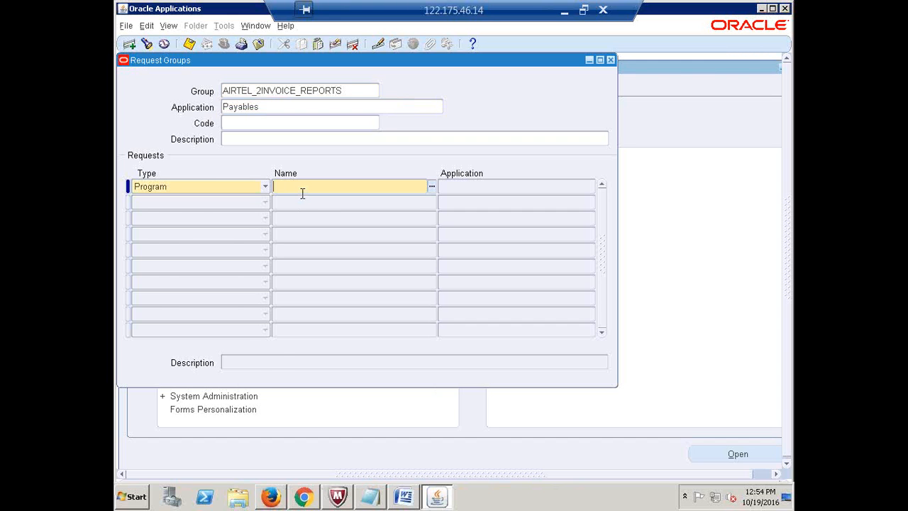
pyautogui.hotkey('ctrl', 'v')
pyautogui.press('Tab')
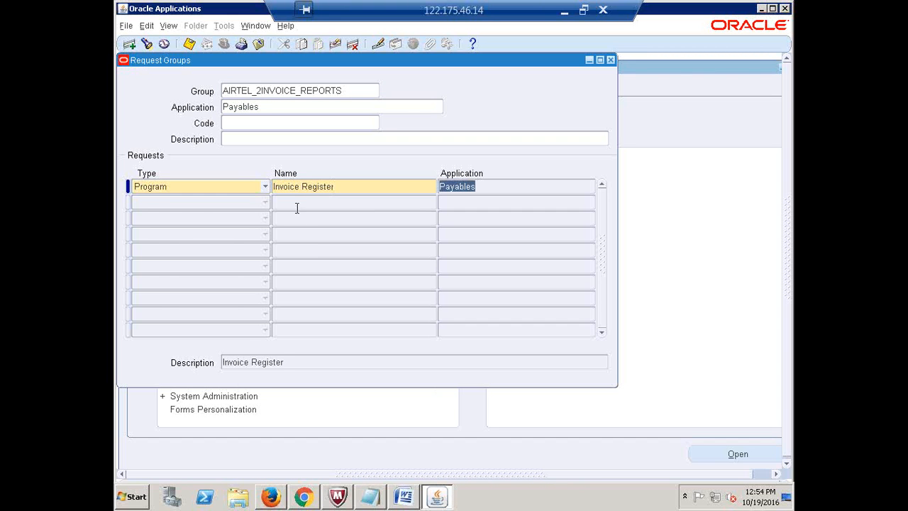
pyautogui.press('Tab')
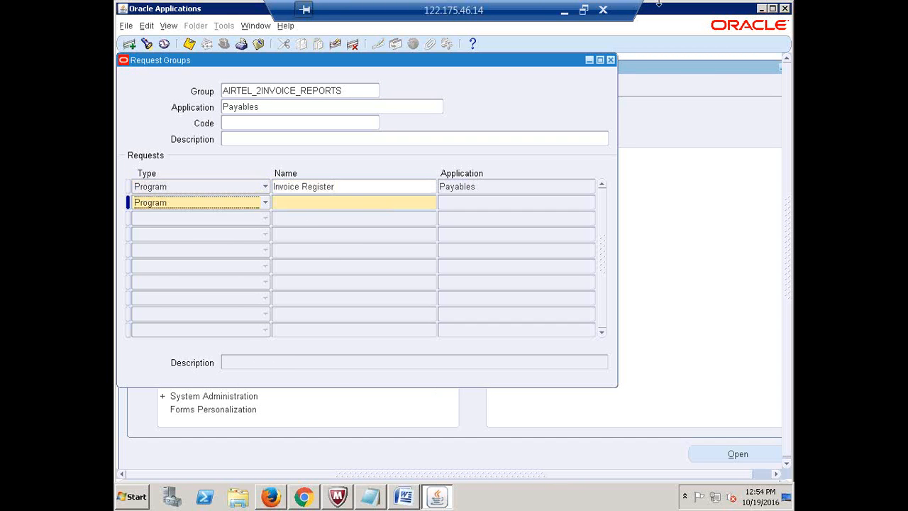
# - Copy Invoice on Hold Report from Excel E13 and add it as the second request
pyautogui.click(564, 10)
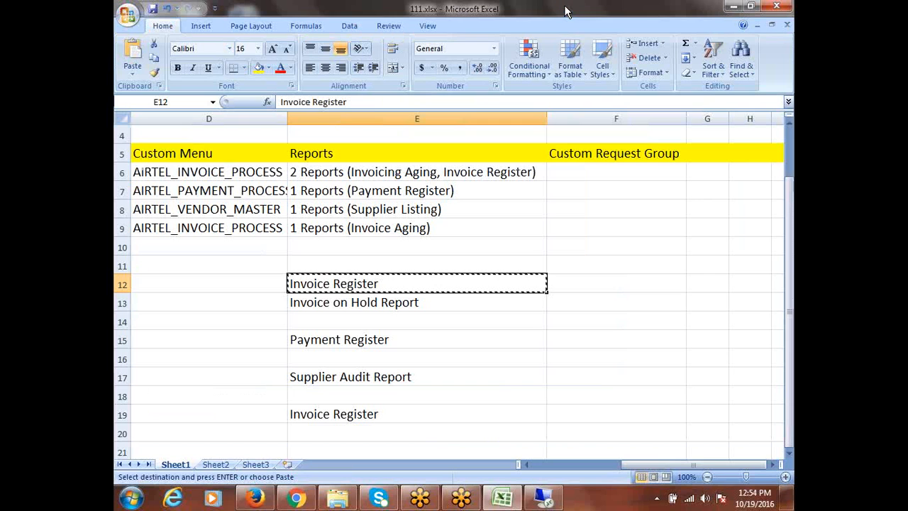
pyautogui.click(390, 303)
pyautogui.hotkey('ctrl', 'c')
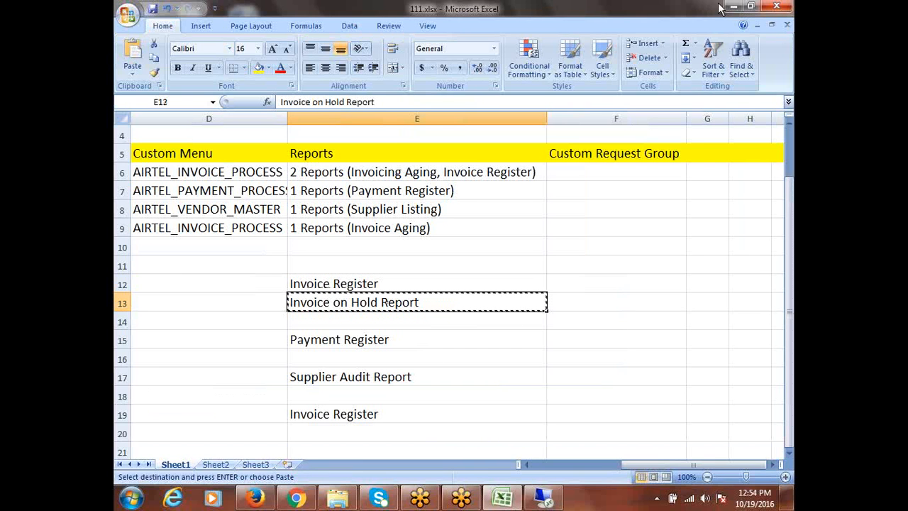
pyautogui.click(542, 498)
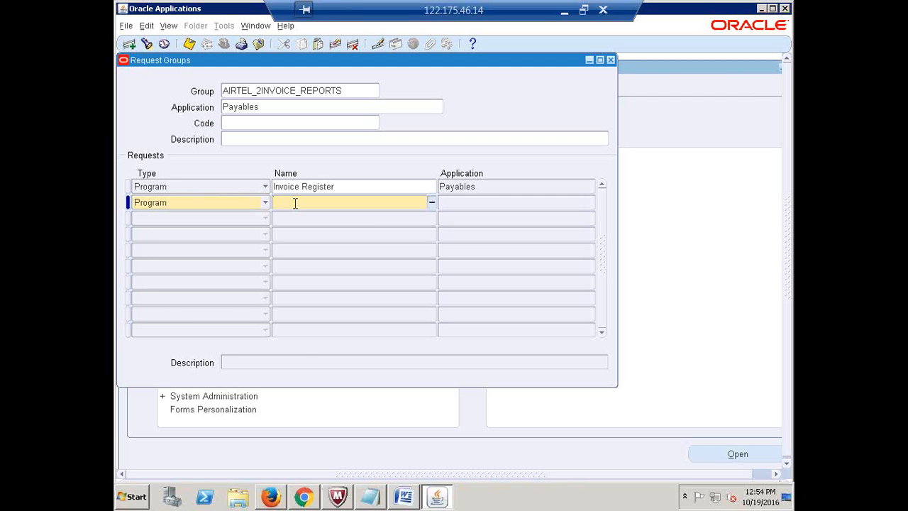
pyautogui.hotkey('ctrl', 'v')
pyautogui.press('Tab')
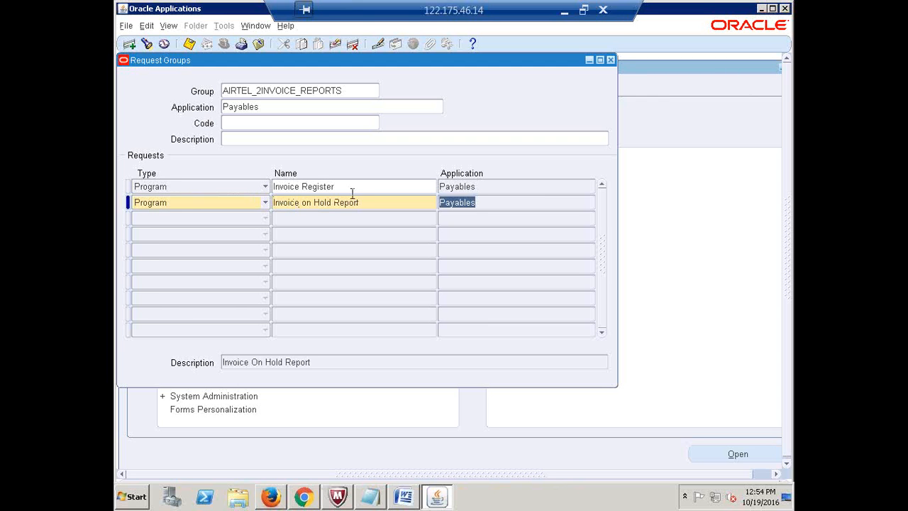
pyautogui.click(348, 187)
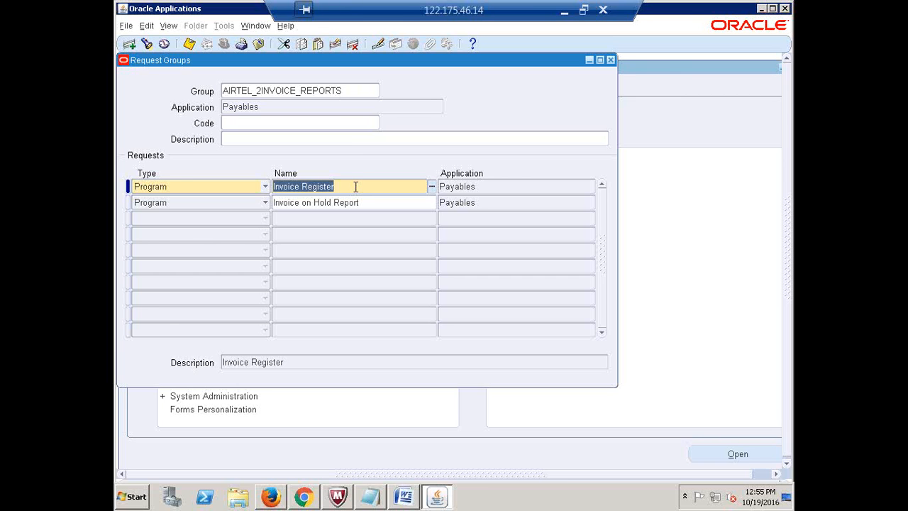
pyautogui.click(355, 91)
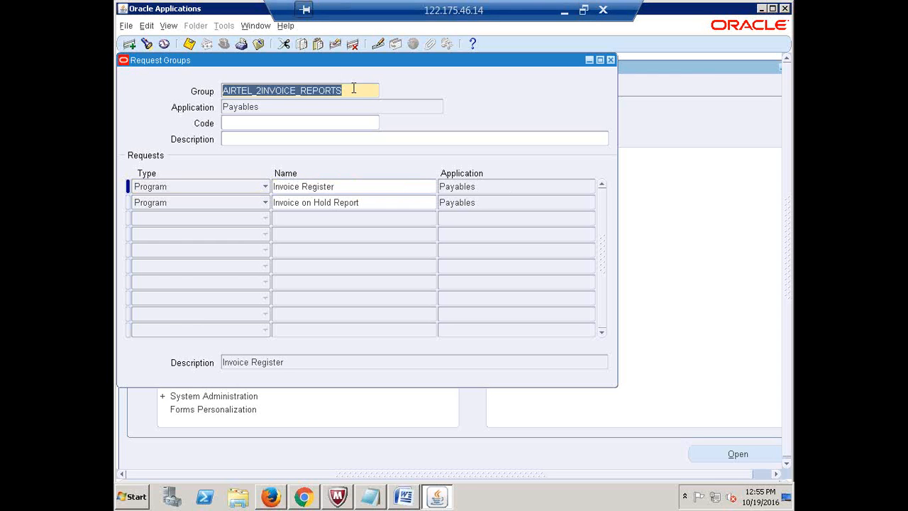
# - Paste AIRTEL_2INVOICE_REPORTS into cell F6 and autofit column F
pyautogui.click(564, 10)
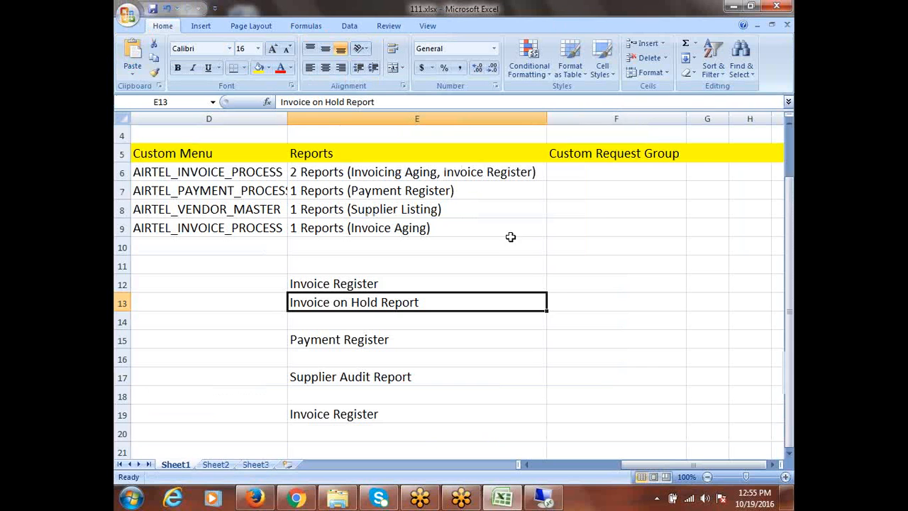
pyautogui.click(572, 170)
pyautogui.hotkey('ctrl', 'v')
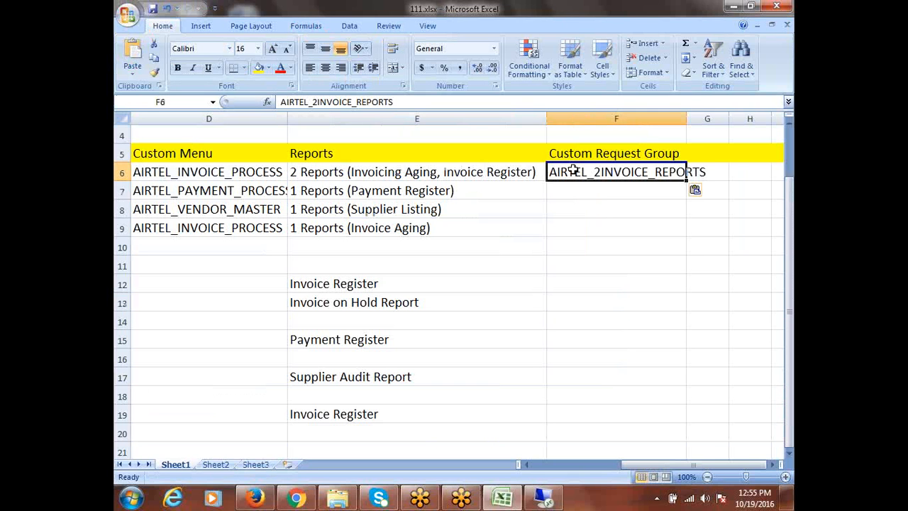
pyautogui.doubleClick(685, 120)
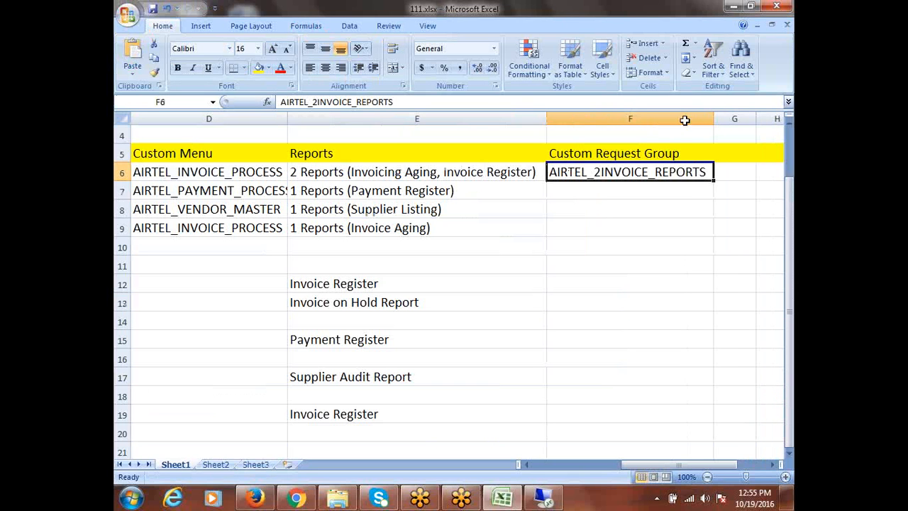
pyautogui.click(585, 199)
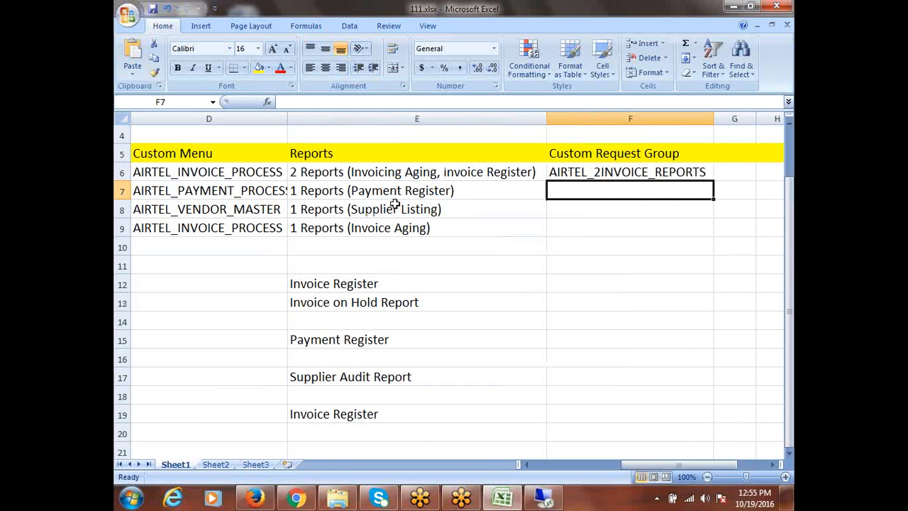
pyautogui.click(330, 341)
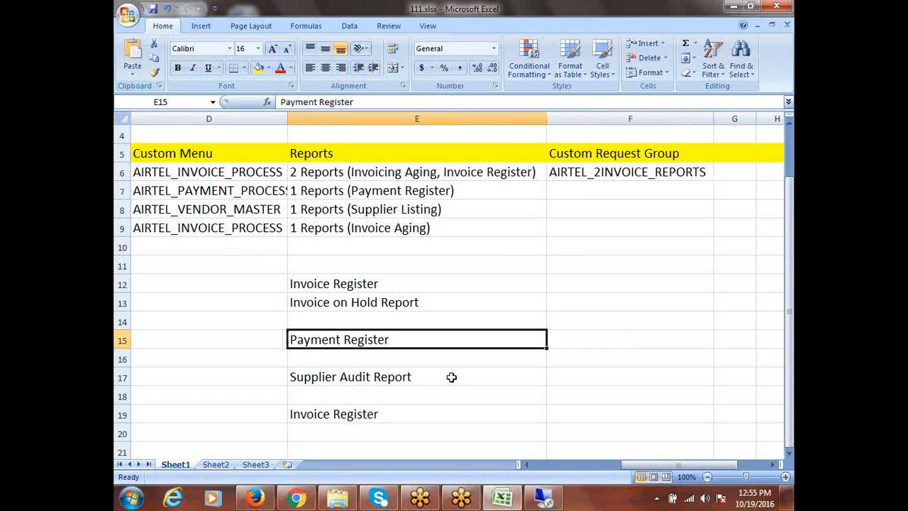
pyautogui.click(543, 498)
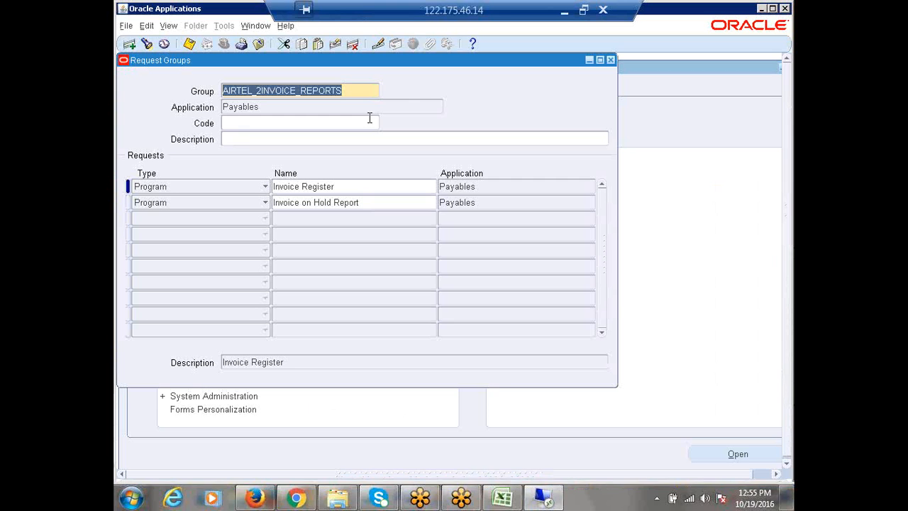
# - Create group AIRTEL_1PAYMENT_REPORT for Payables and begin typing 'Payment Re' as its first request
pyautogui.click(129, 44)
pyautogui.write('AIRTEL')
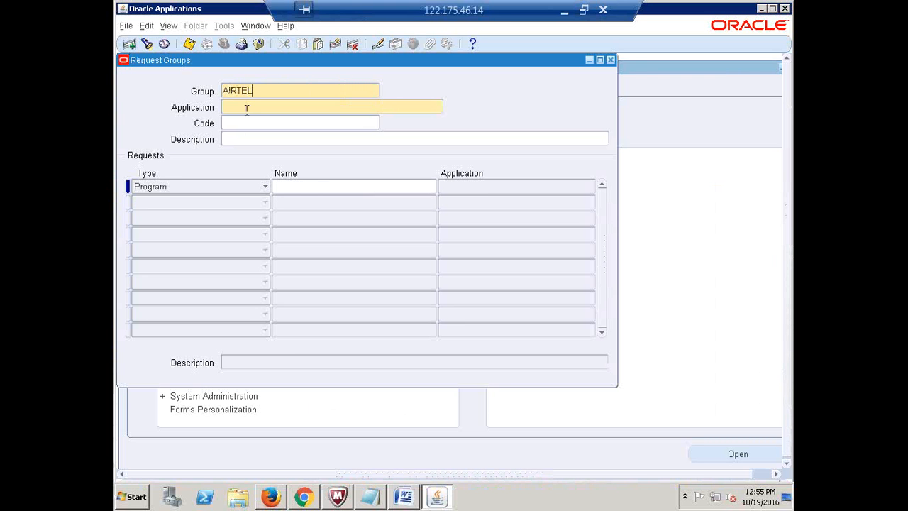
pyautogui.write('_1PAYMENT_REPORT')
pyautogui.click(246, 110)
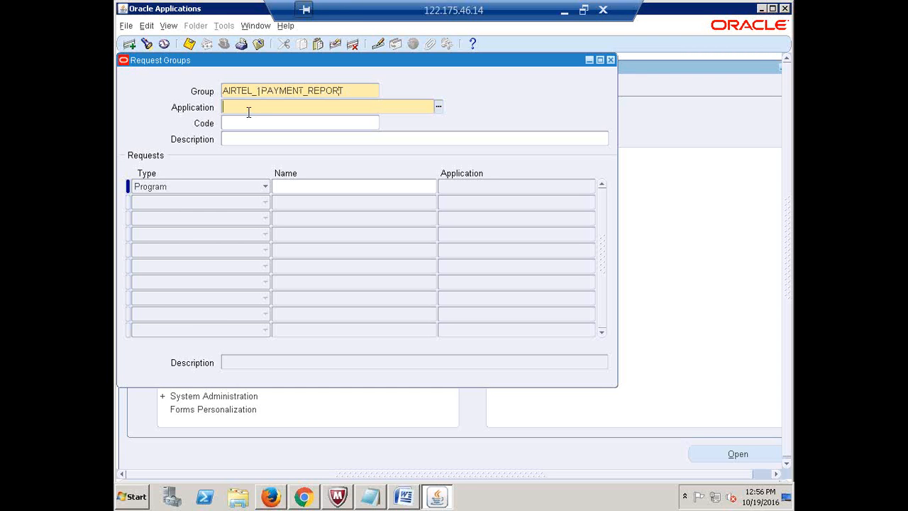
pyautogui.write('PAYABLES')
pyautogui.press('Tab')
pyautogui.click(308, 188)
pyautogui.write('P')
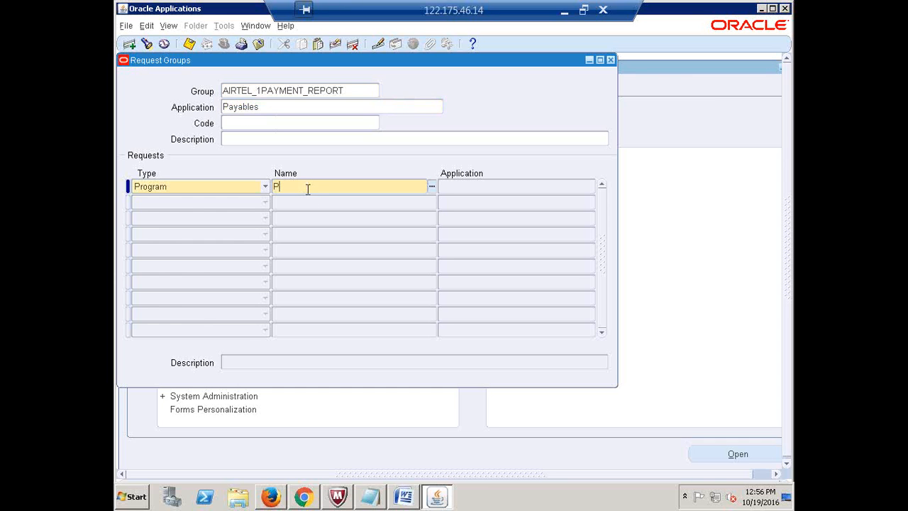
pyautogui.write('ayment Re')
# - Pick Payment Register from the report list, then clear and retype the request name
pyautogui.press('Tab')
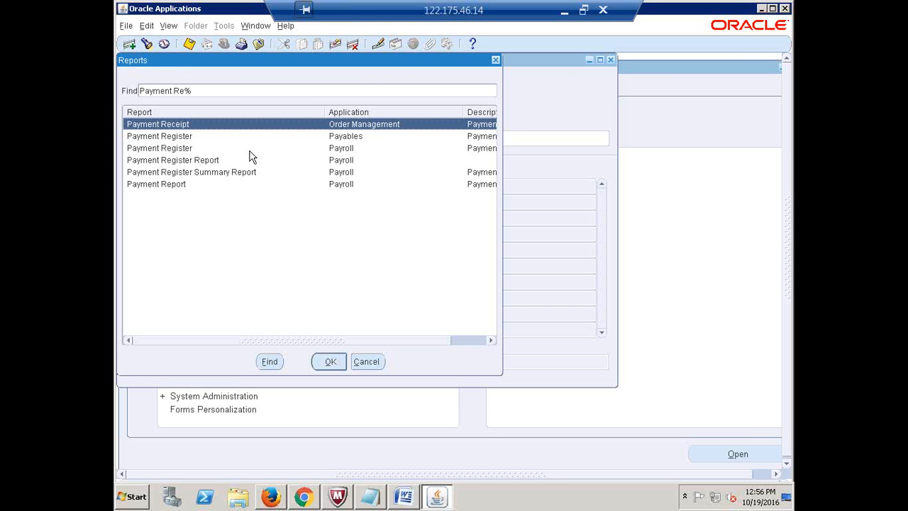
pyautogui.click(197, 138)
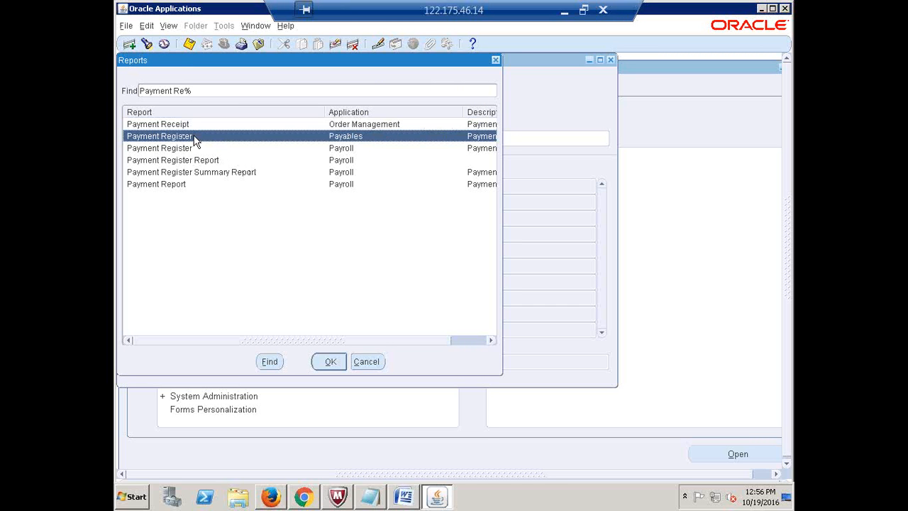
pyautogui.click(328, 361)
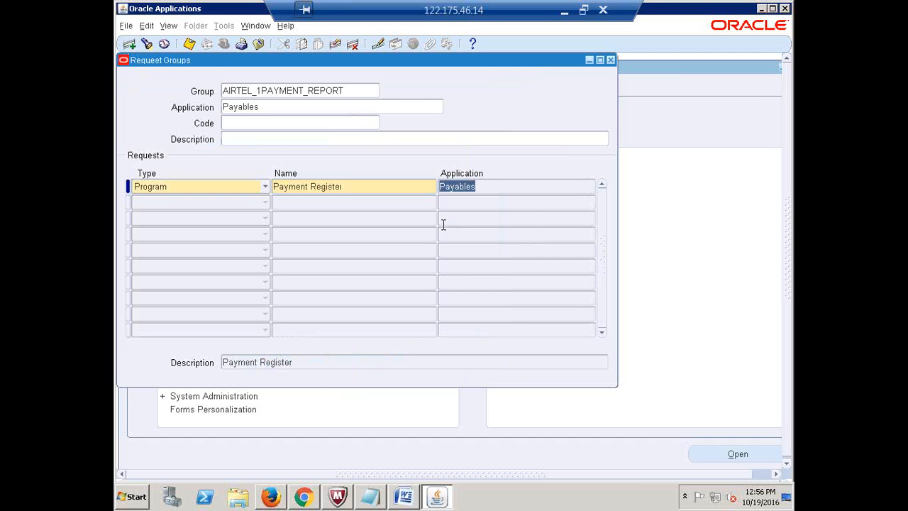
pyautogui.press('F6')
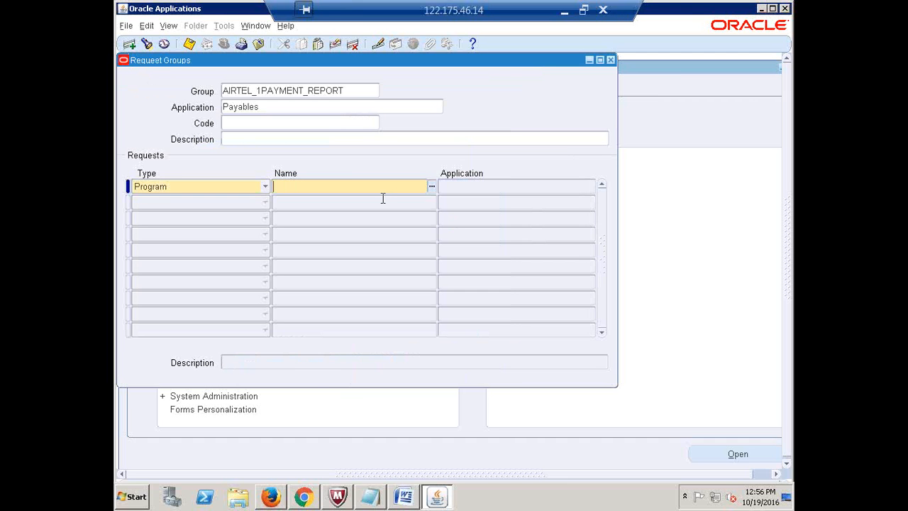
pyautogui.write('Payables')
pyautogui.press('BackSpace')
pyautogui.press('BackSpace')
pyautogui.press('BackSpace')
pyautogui.press('BackSpace')
pyautogui.press('BackSpace')
pyautogui.write('ments rep')
pyautogui.press('Tab')
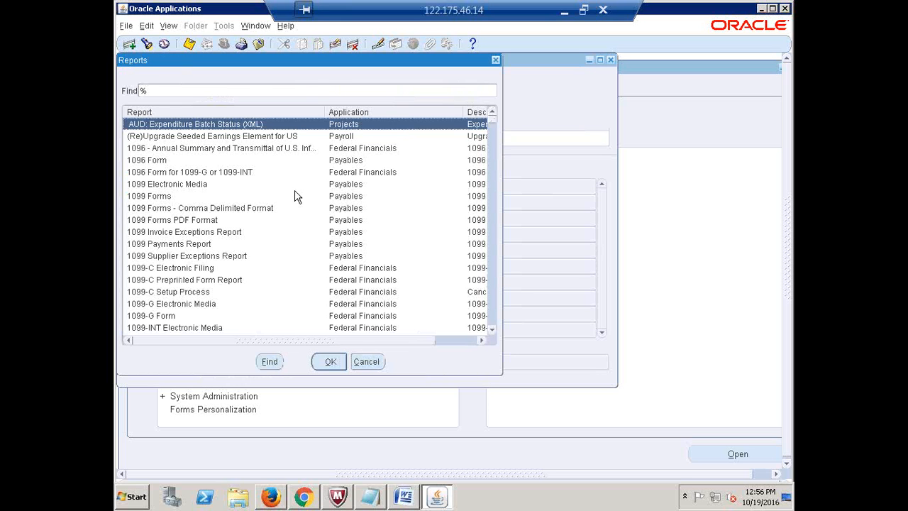
pyautogui.click(496, 60)
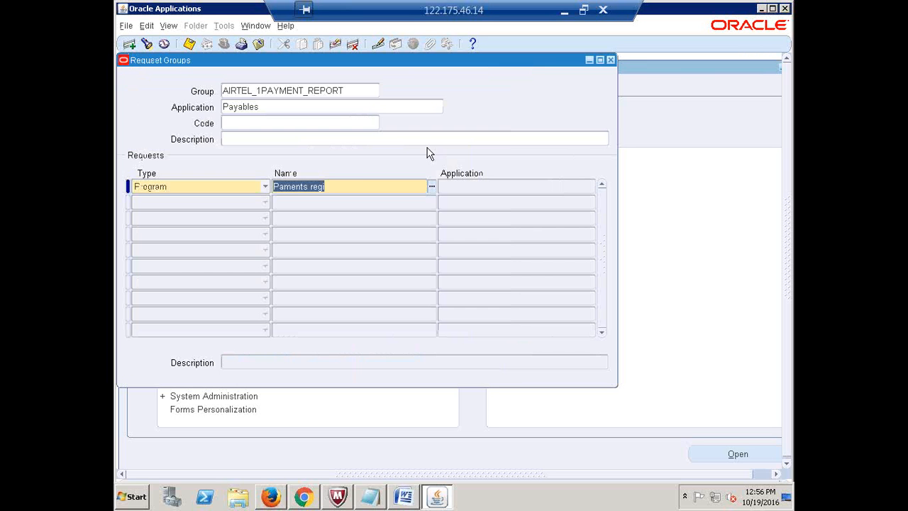
# - Choose Payment Register (Payables) from the 'Payment Re' list as the first request
pyautogui.click(361, 185)
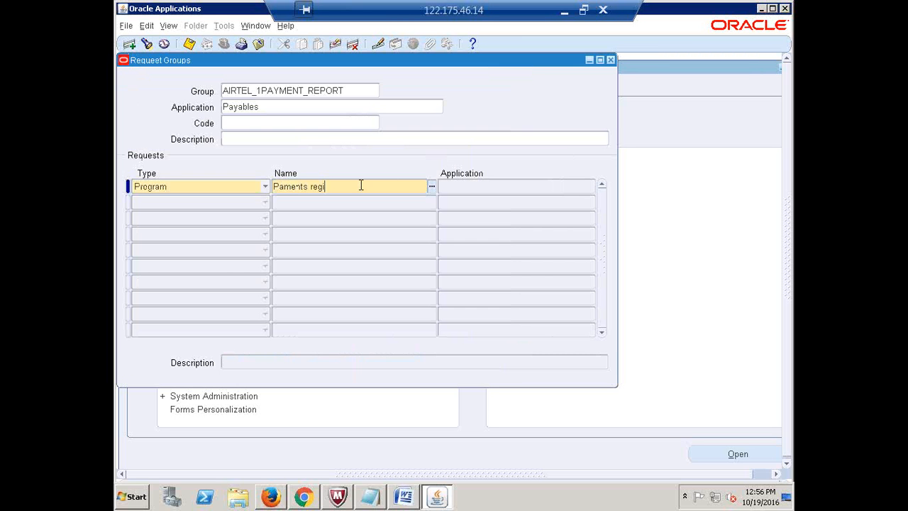
pyautogui.press('BackSpace')
pyautogui.press('BackSpace')
pyautogui.press('Tab')
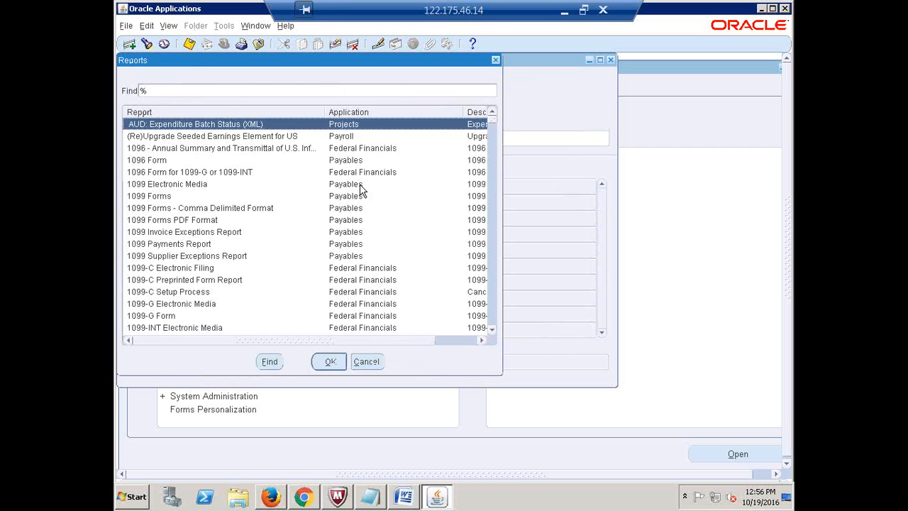
pyautogui.click(496, 60)
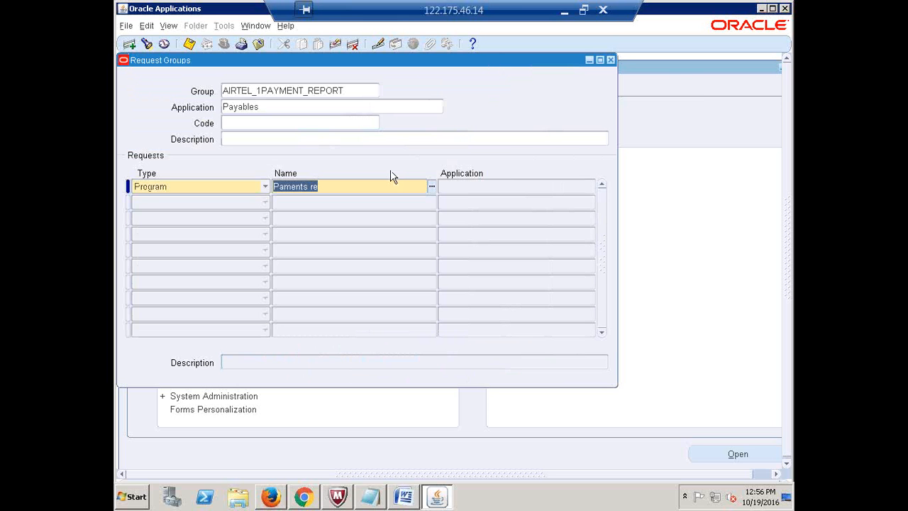
pyautogui.write('Paym')
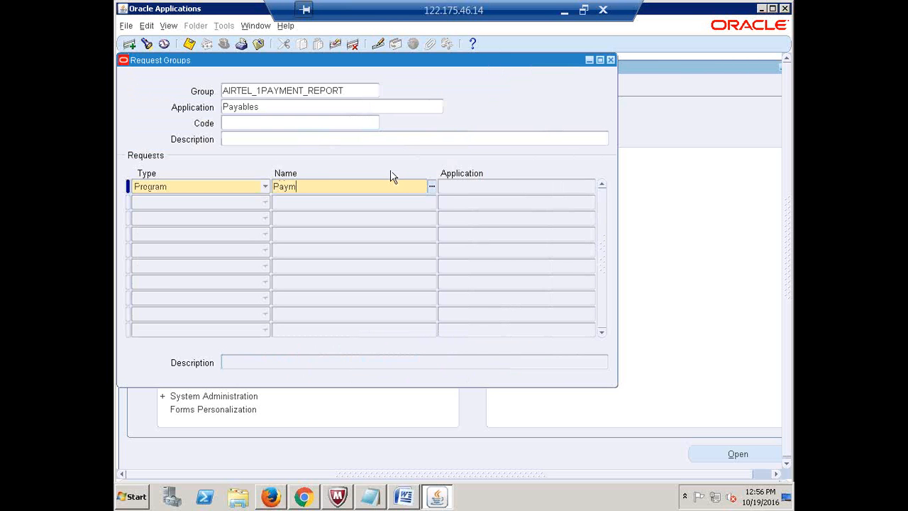
pyautogui.write('ent Re')
pyautogui.press('Tab')
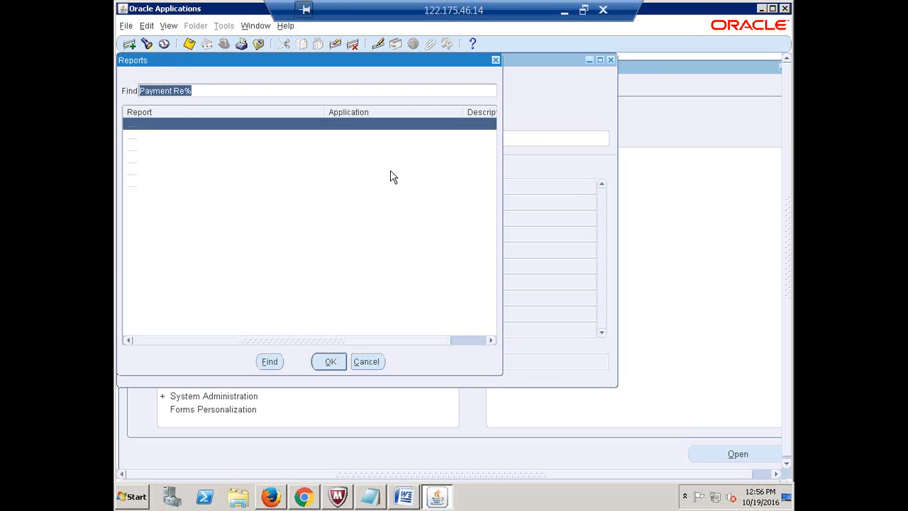
pyautogui.click(175, 138)
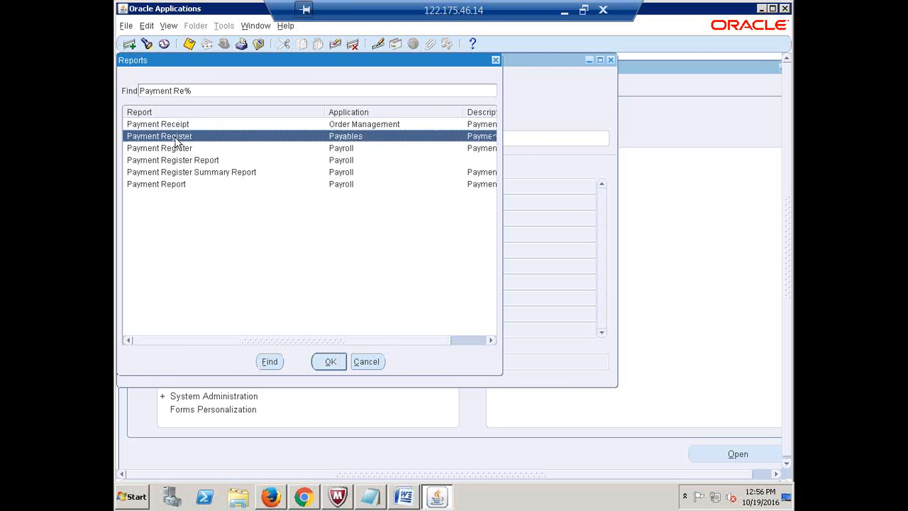
pyautogui.click(328, 361)
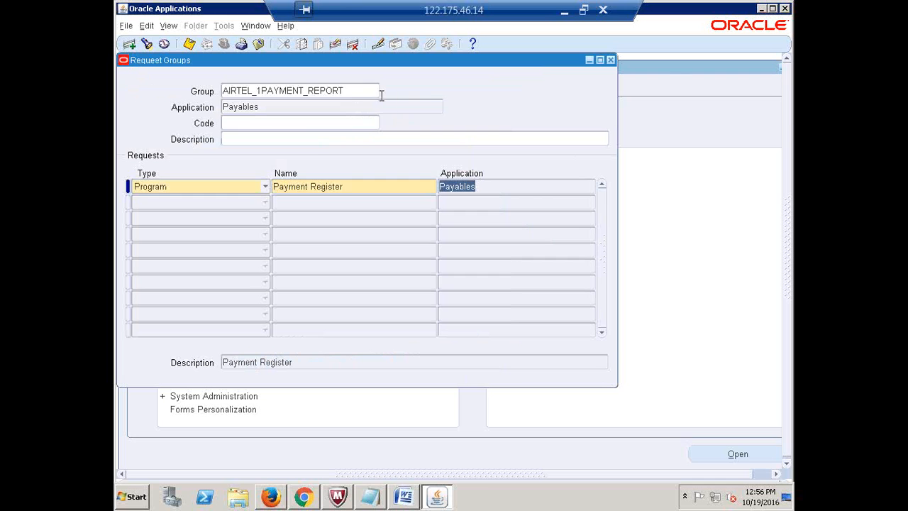
# - Copy the AIRTEL_1PAYMENT_REPORT group name for logging in the workbook
pyautogui.doubleClick(354, 91)
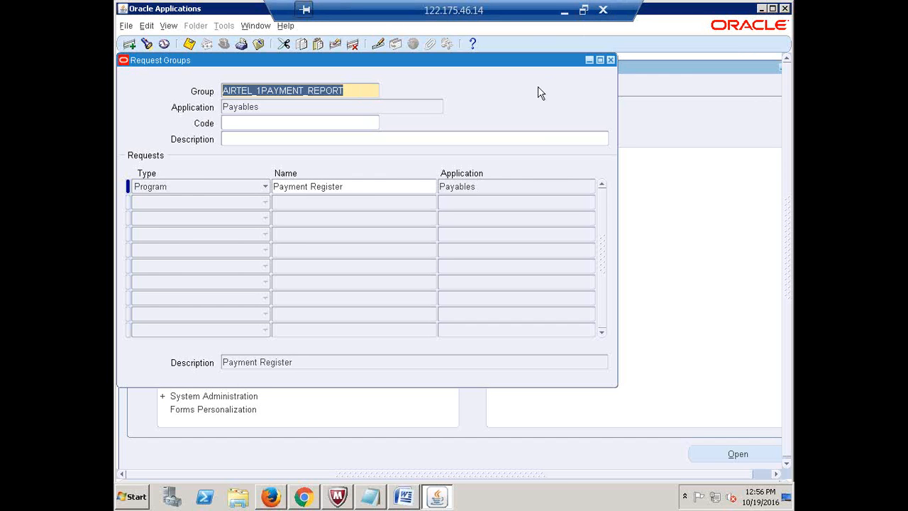
pyautogui.doubleClick(369, 110)
pyautogui.click(368, 106)
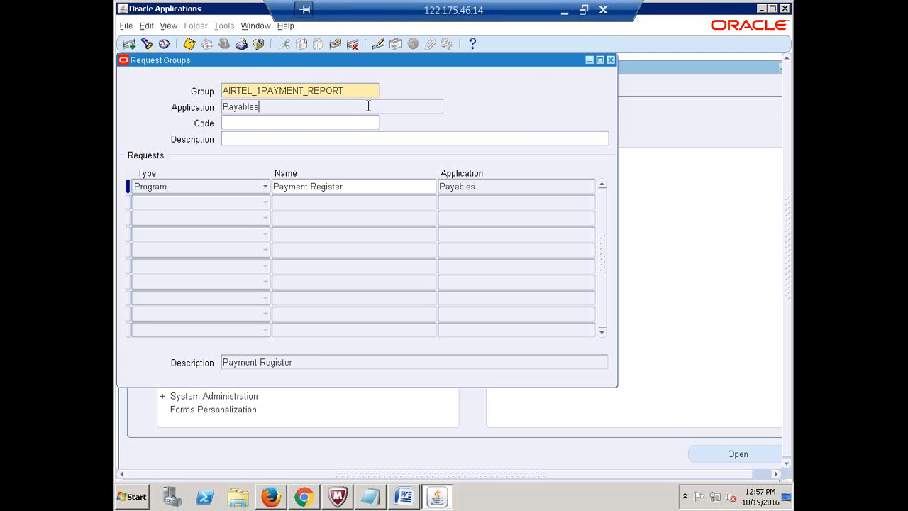
pyautogui.doubleClick(368, 106)
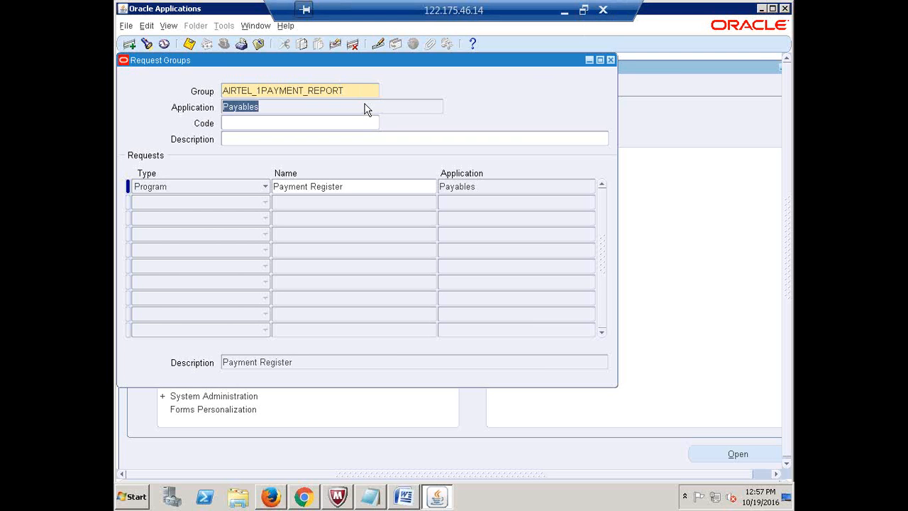
pyautogui.doubleClick(346, 91)
pyautogui.hotkey('ctrl', 'c')
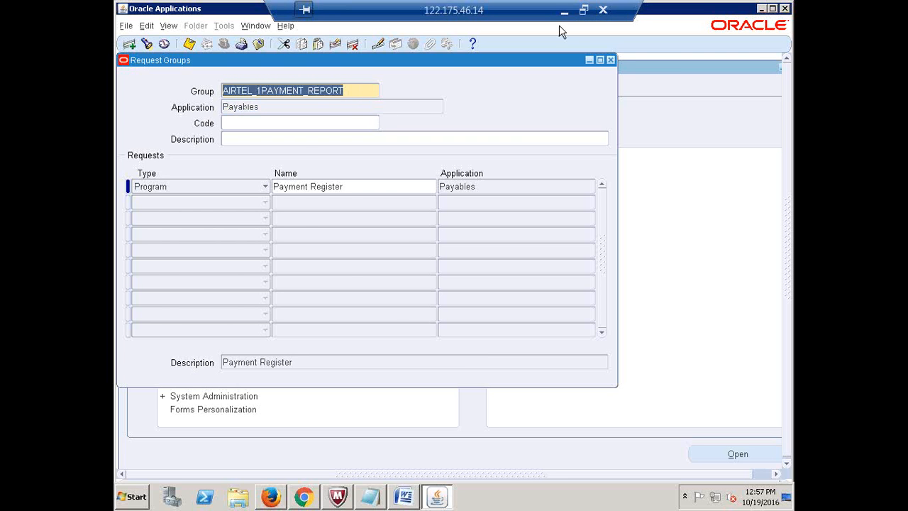
pyautogui.click(564, 10)
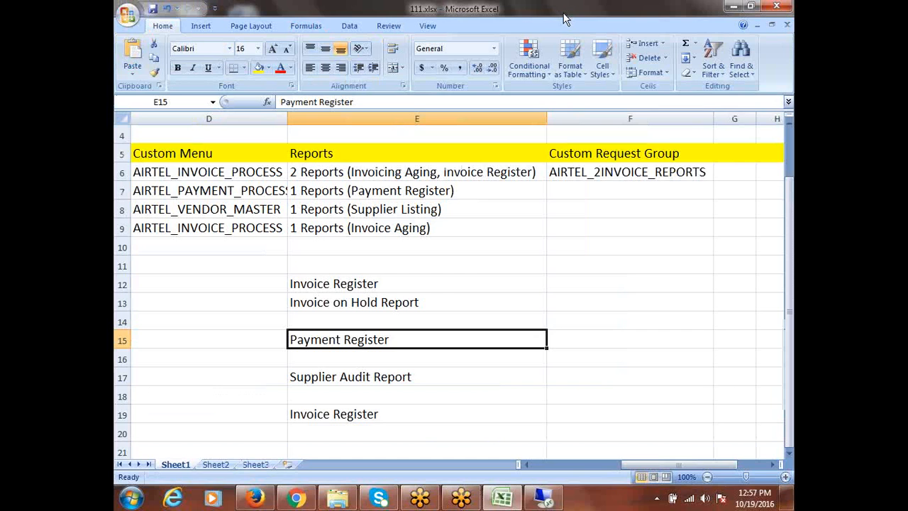
# - Record AIRTEL_1PAYMENT_REPORT in cell F7 and start a blank Oracle request group
pyautogui.click(566, 188)
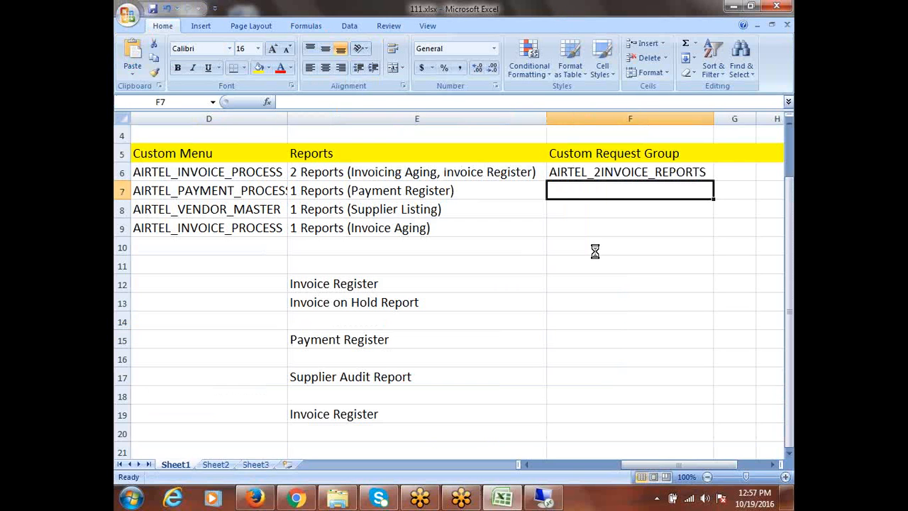
pyautogui.hotkey('ctrl', 'v')
pyautogui.click(356, 205)
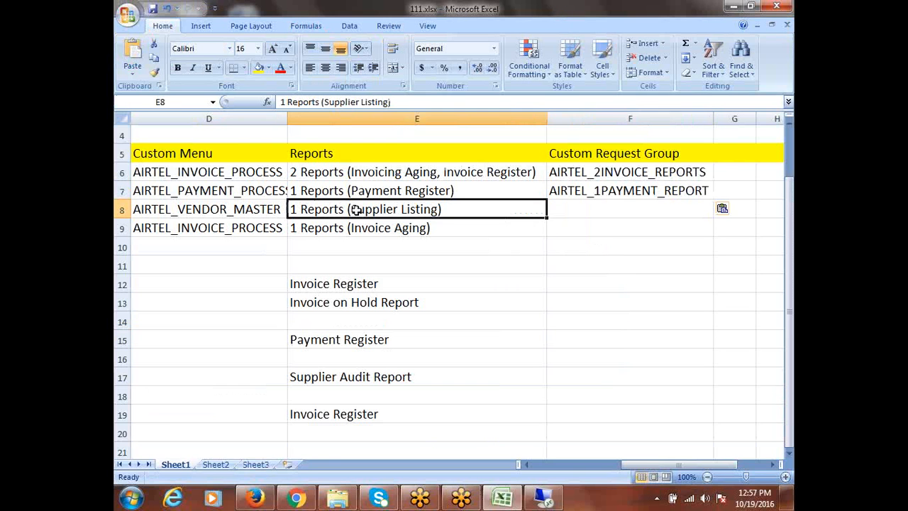
pyautogui.click(364, 383)
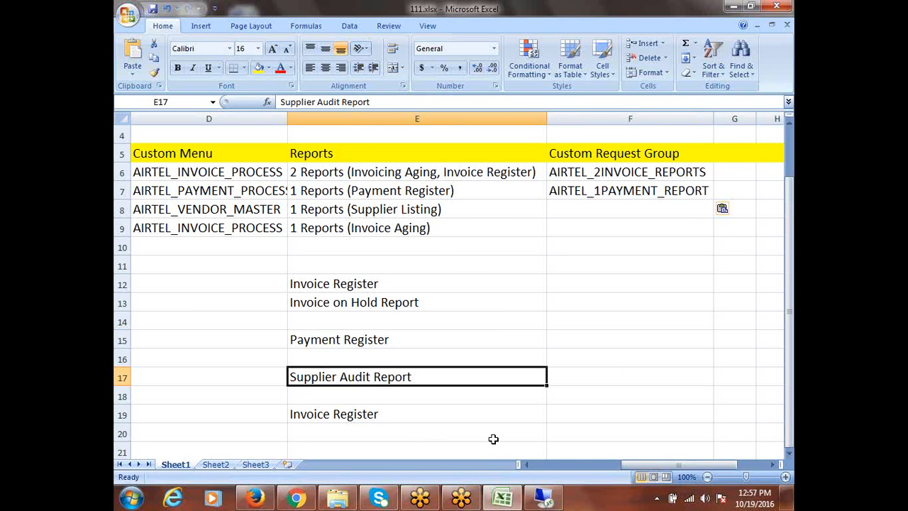
pyautogui.click(544, 495)
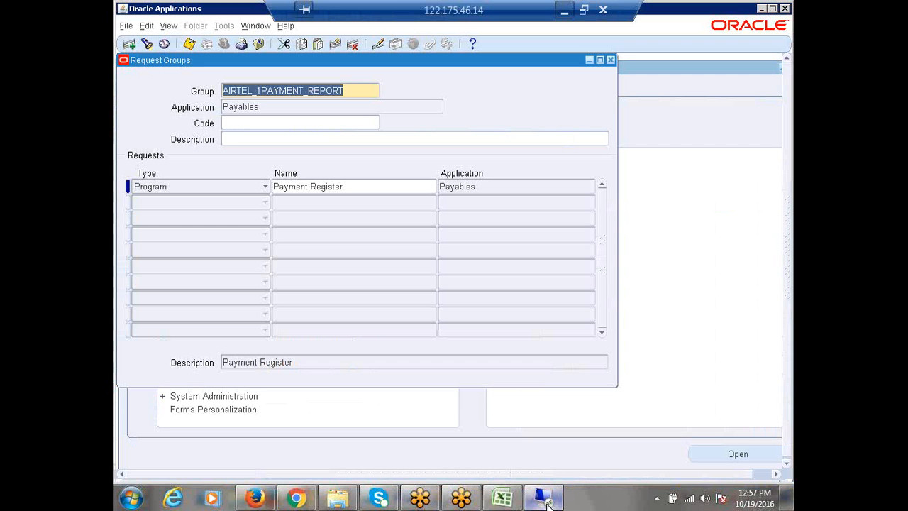
pyautogui.click(130, 44)
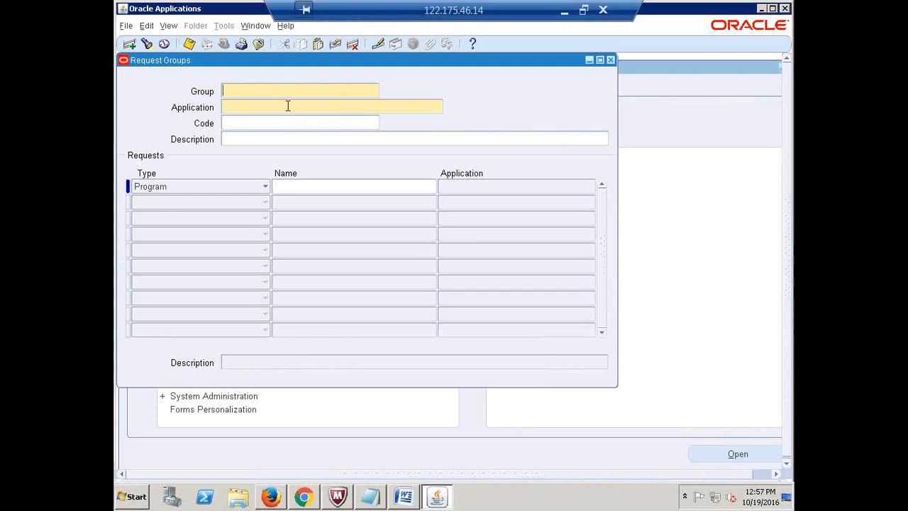
# - Name the new group AIRTEL_SUPPLIER_REPORTS with Payables as its application
pyautogui.write('AIRTEL_')
pyautogui.write('SUPPLIER_REPORTS')
pyautogui.press('Tab')
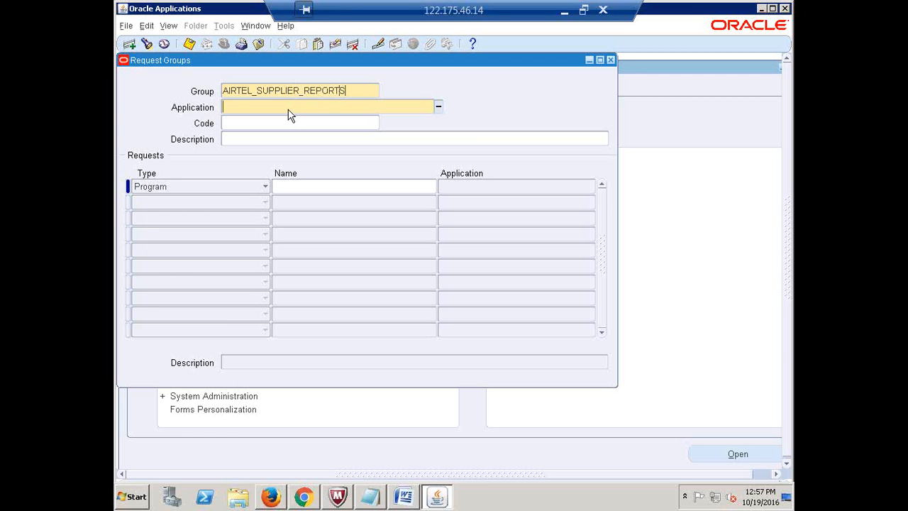
pyautogui.write('PAYABLES')
pyautogui.press('Tab')
# - Add Supplier Audit Report as the group's first request and copy the group name
pyautogui.click(320, 188)
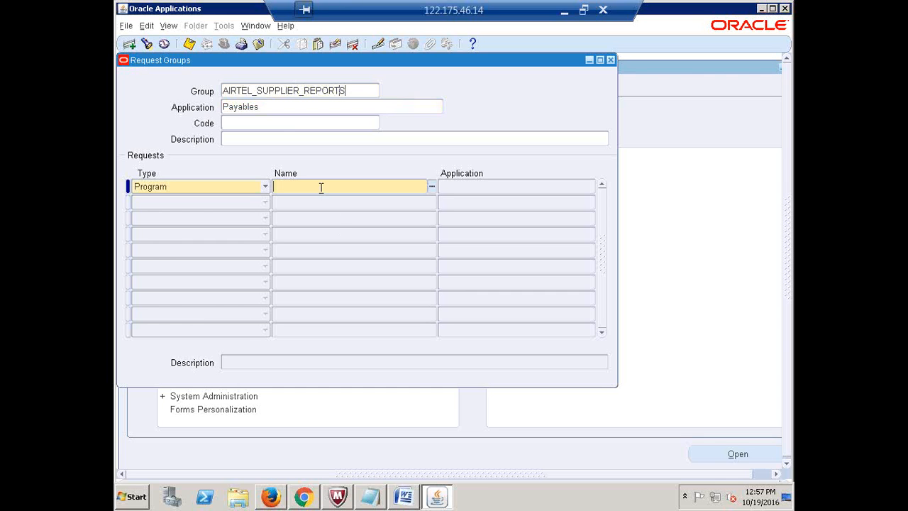
pyautogui.write('SUPPLIER AUDIT R')
pyautogui.press('Tab')
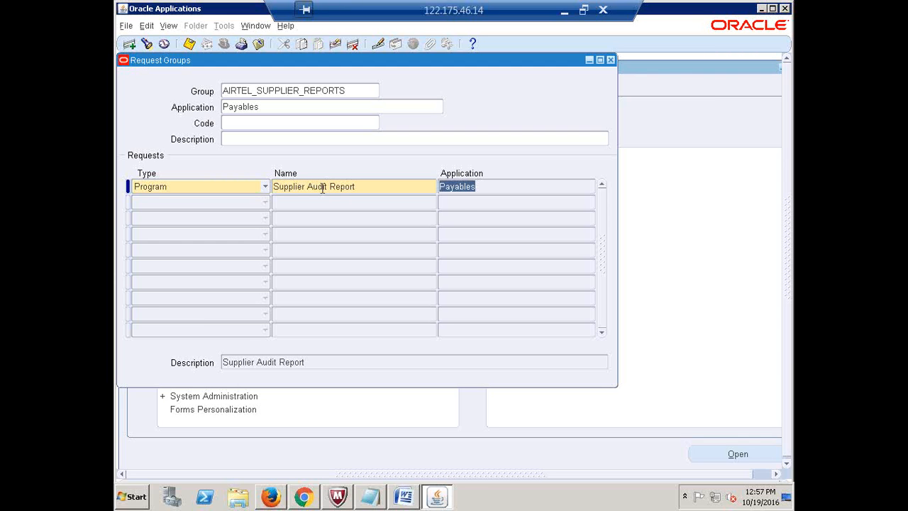
pyautogui.press('F6')
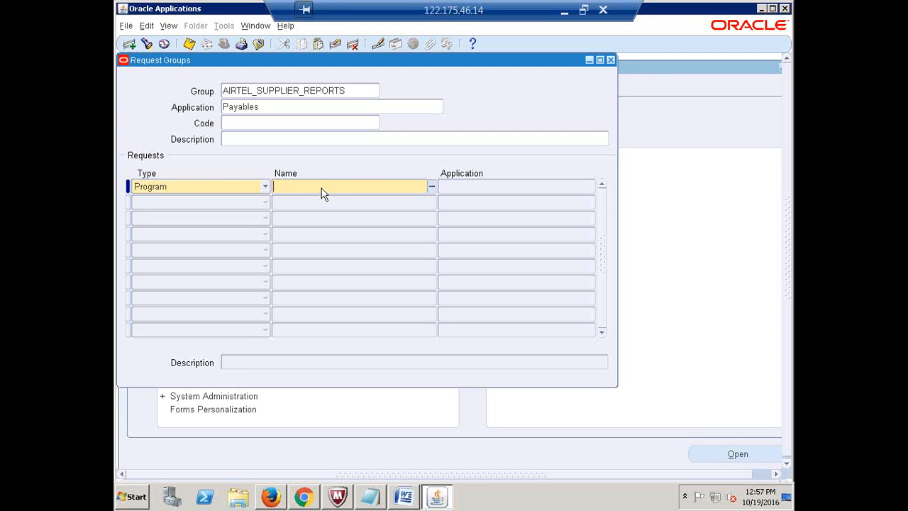
pyautogui.write('Supplier')
pyautogui.write(' Aut')
pyautogui.write('dit R')
pyautogui.press('Tab')
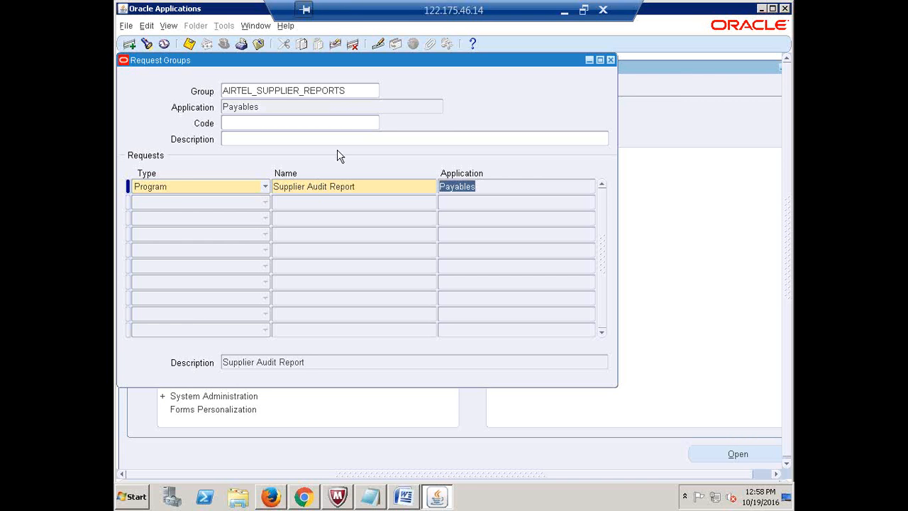
pyautogui.click(361, 90)
pyautogui.hotkey('ctrl', 'c')
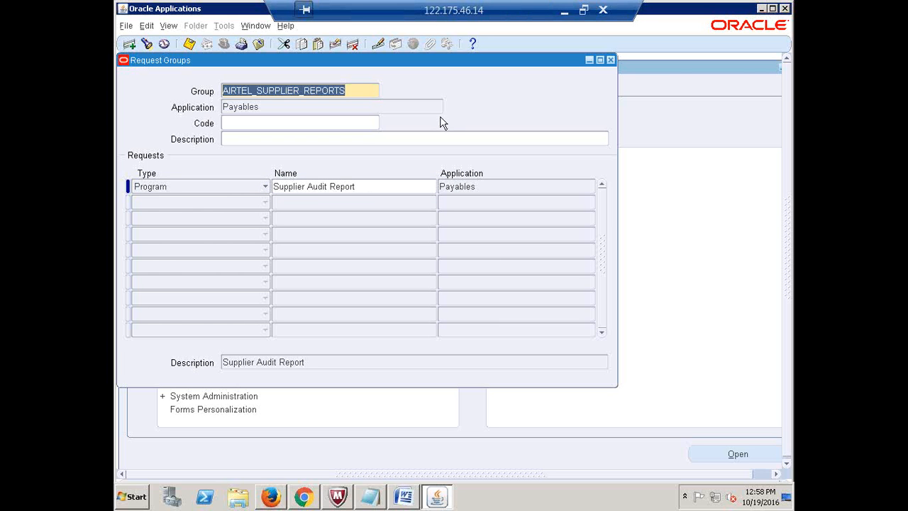
pyautogui.click(561, 12)
# - Paste AIRTEL_SUPPLIER_REPORTS into cell F8 and review the logged request groups
pyautogui.click(567, 206)
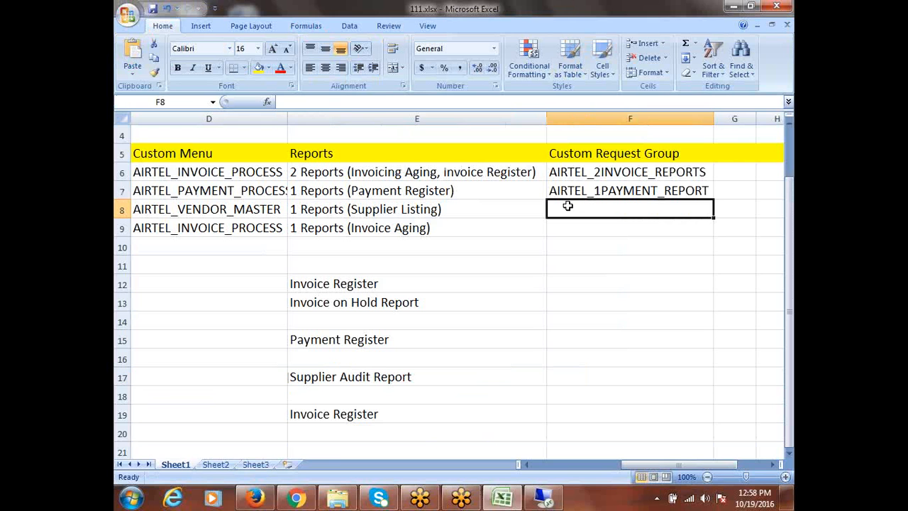
pyautogui.hotkey('ctrl', 'v')
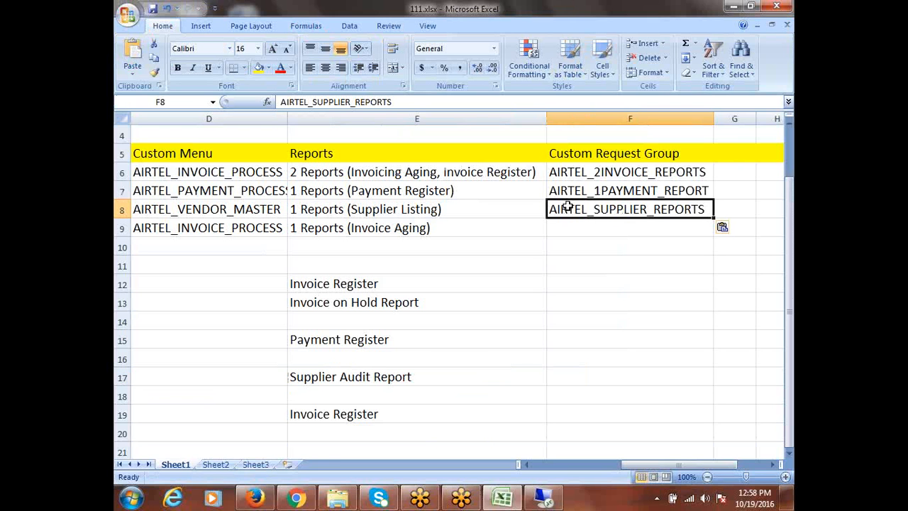
pyautogui.press('Escape')
pyautogui.click(436, 231)
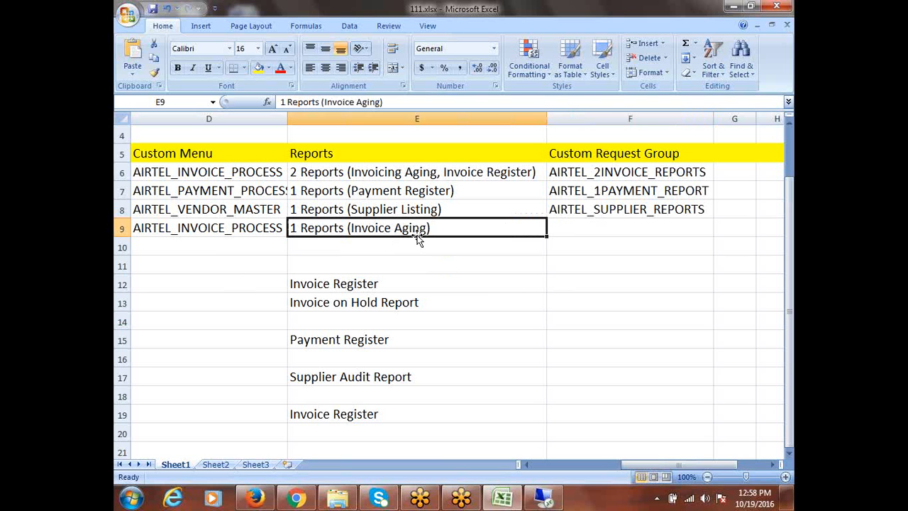
pyautogui.moveTo(372, 285); pyautogui.dragTo(370, 297)
pyautogui.click(573, 170)
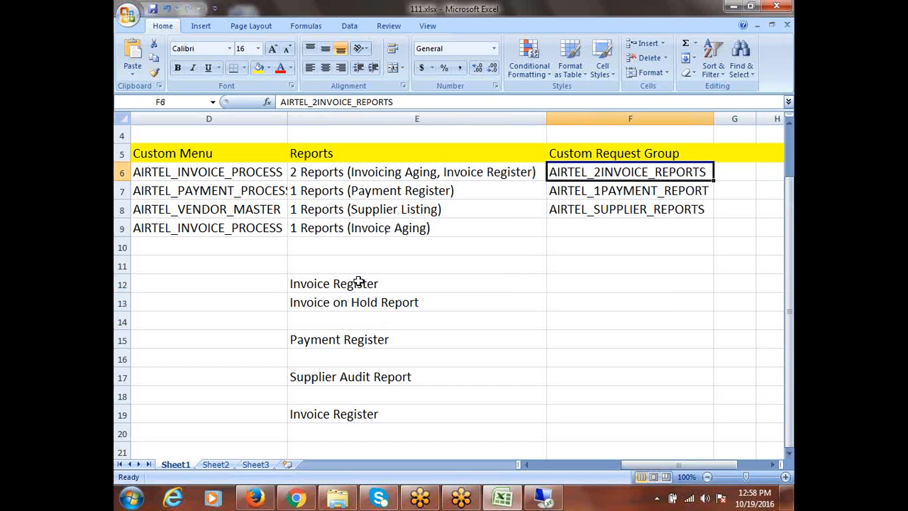
pyautogui.click(362, 230)
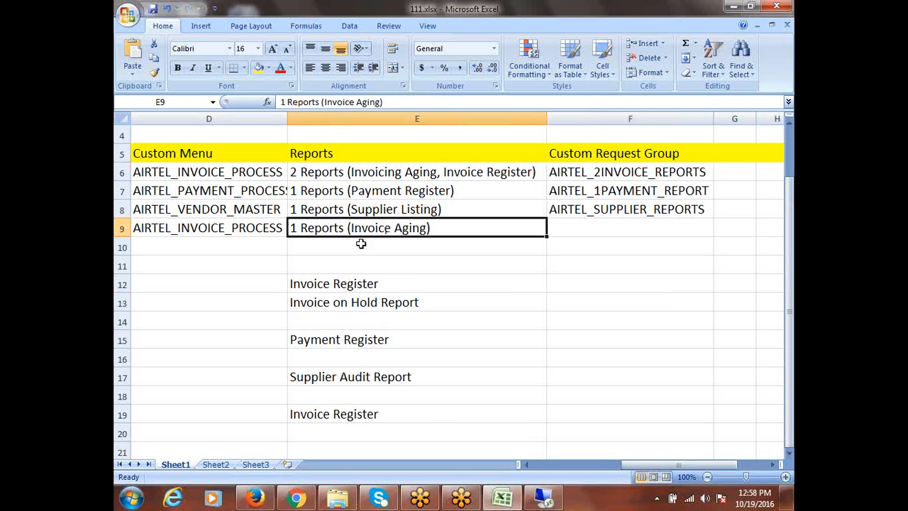
pyautogui.click(543, 498)
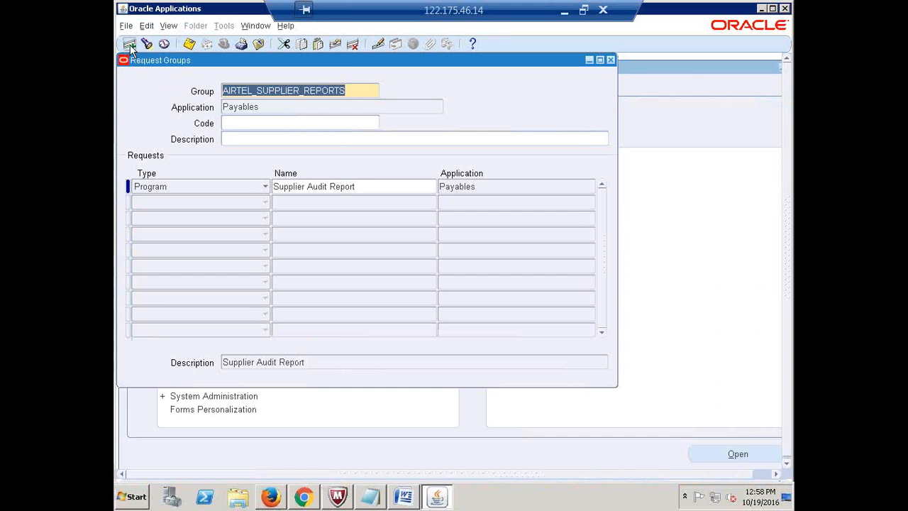
# - Name the request group AIRTEL_1INVOICE_REPORT under the Payables application
pyautogui.write('A')
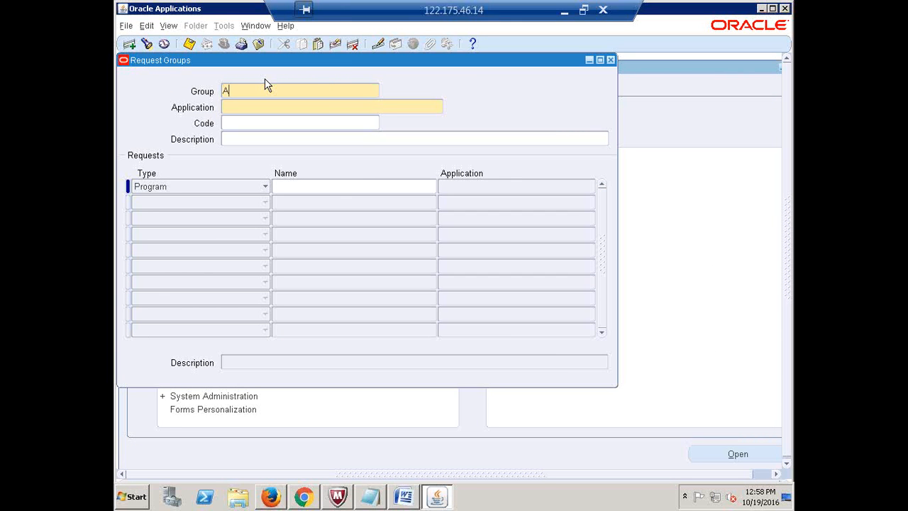
pyautogui.write('irle')
pyautogui.press('BackSpace')
pyautogui.press('BackSpace')
pyautogui.press('BackSpace')
pyautogui.press('BackSpace')
pyautogui.press('BackSpace')
pyautogui.write('AIRTEL_1INVOICE_REPORT')
pyautogui.press('Tab')
pyautogui.write('Rayables')
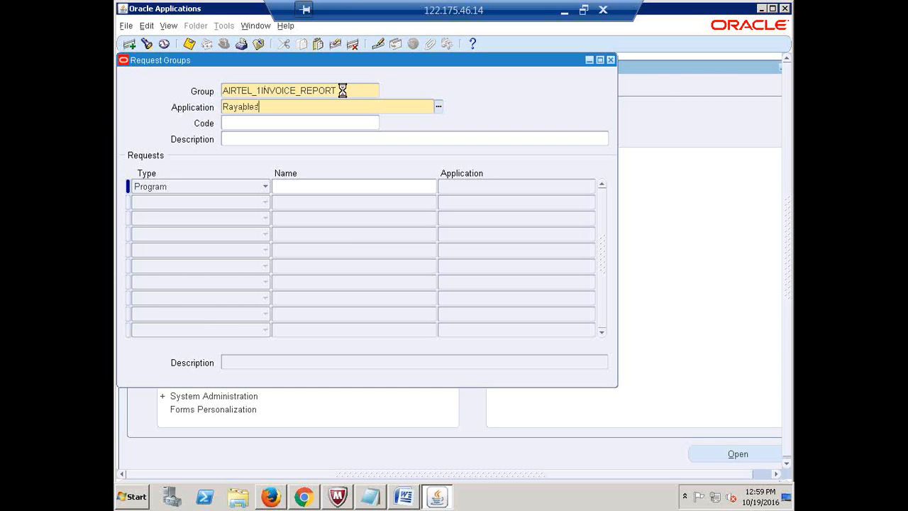
# - Add Invoice Register as the group's first request, then copy the group name
pyautogui.click(335, 182)
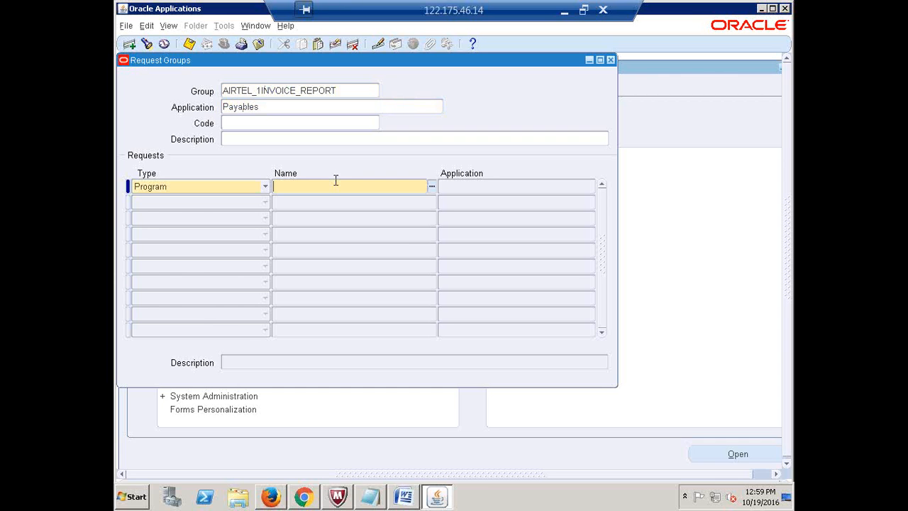
pyautogui.write('Pa')
pyautogui.press('BackSpace')
pyautogui.press('BackSpace')
pyautogui.write('Invoice Register')
pyautogui.press('Tab')
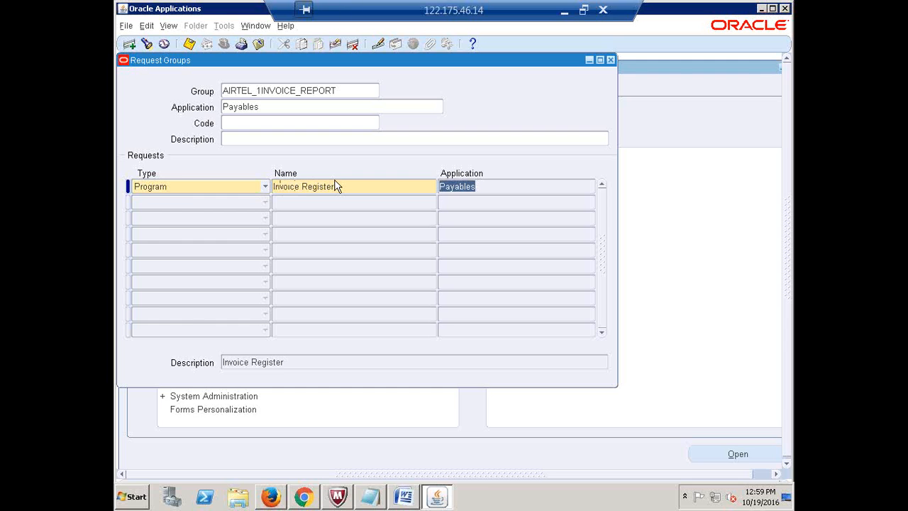
pyautogui.press('F6')
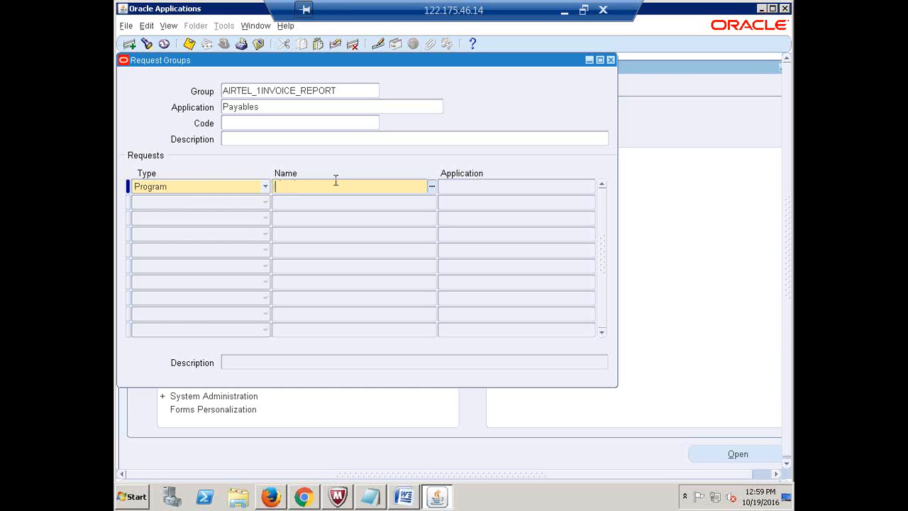
pyautogui.write('Invoice Register')
pyautogui.press('Tab')
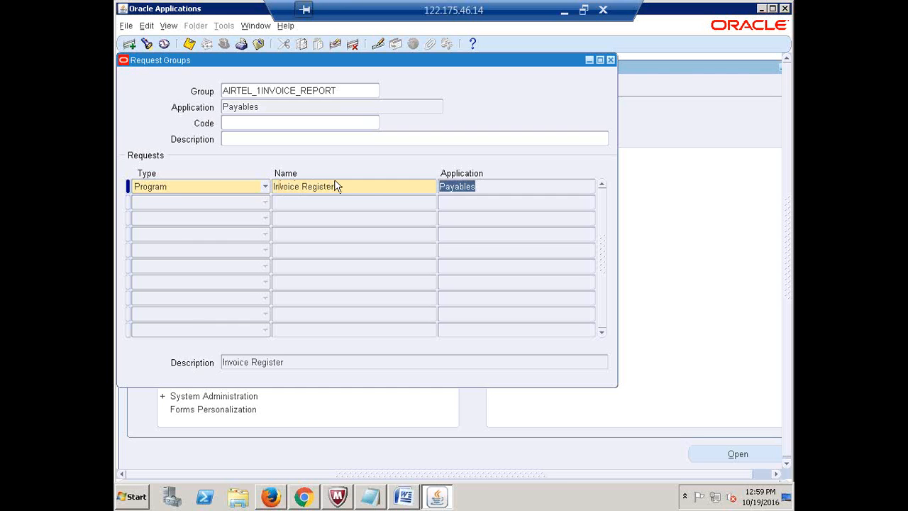
pyautogui.click(350, 91)
pyautogui.hotkey('ctrl', 'c')
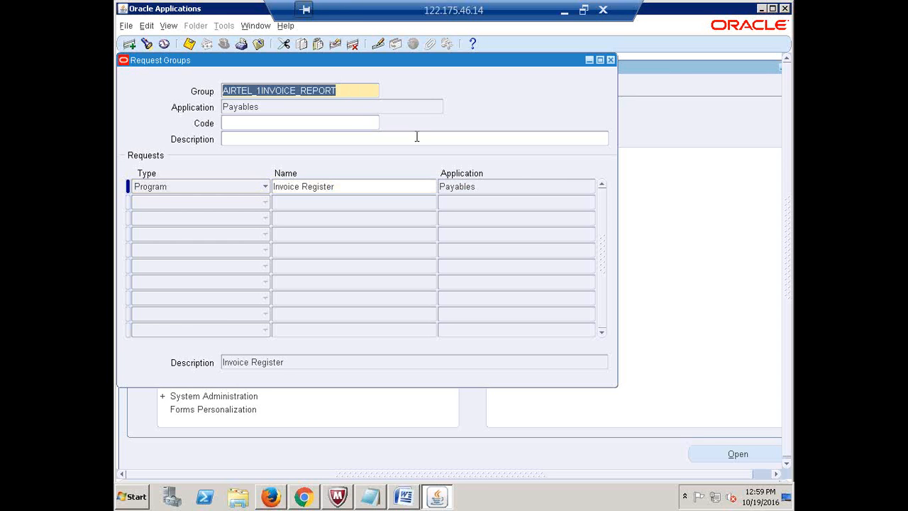
pyautogui.click(565, 11)
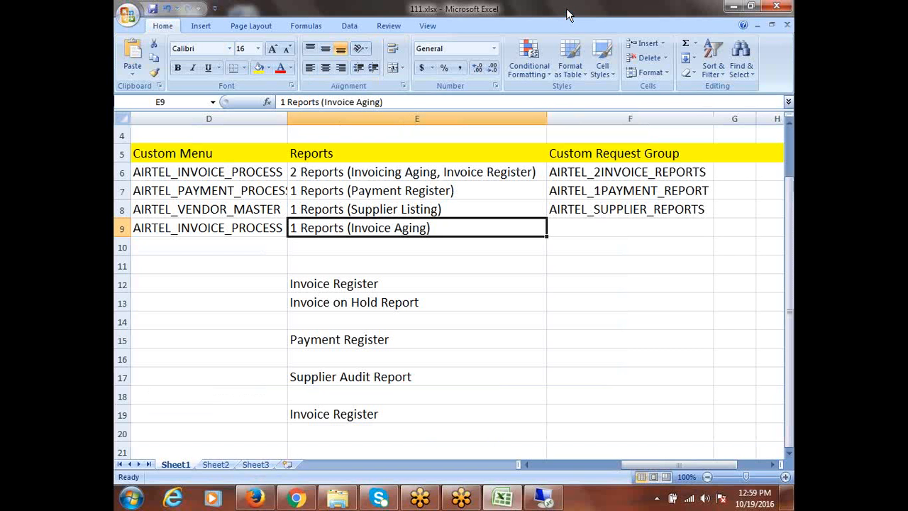
# - Paste AIRTEL_1INVOICE_REPORT into F9 and enter a Responsibility heading in G5
pyautogui.click(574, 231)
pyautogui.hotkey('ctrl', 'v')
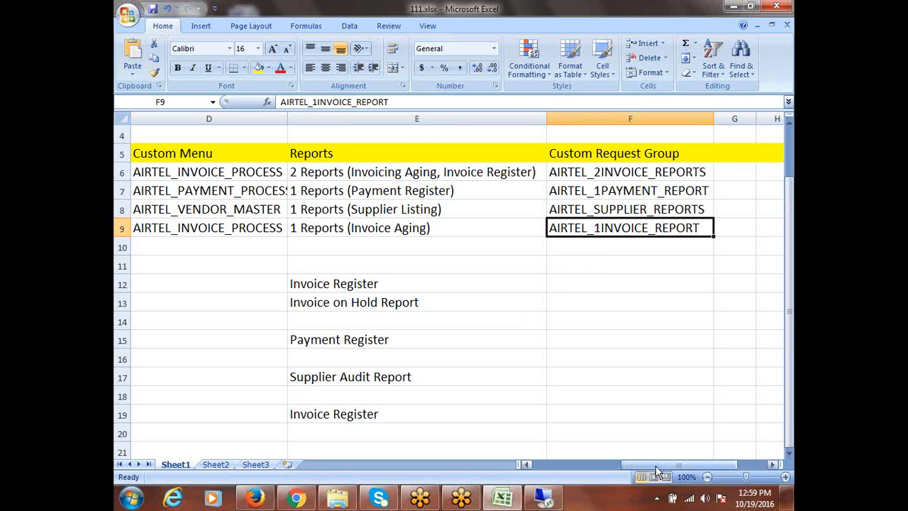
pyautogui.click(738, 161)
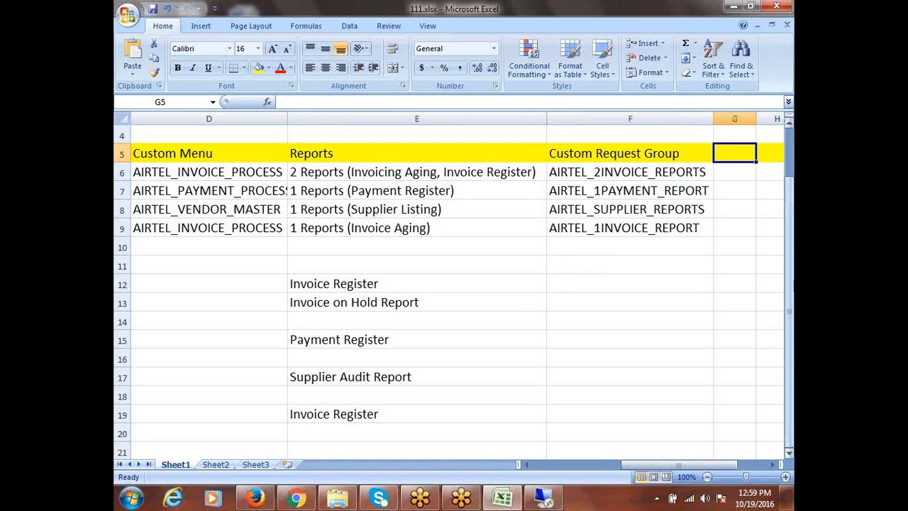
pyautogui.write('Resp')
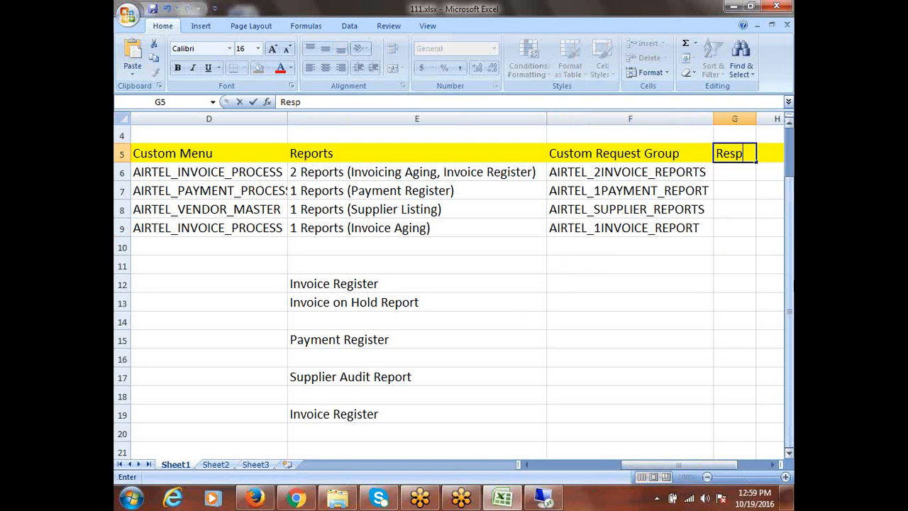
pyautogui.write('onsibility')
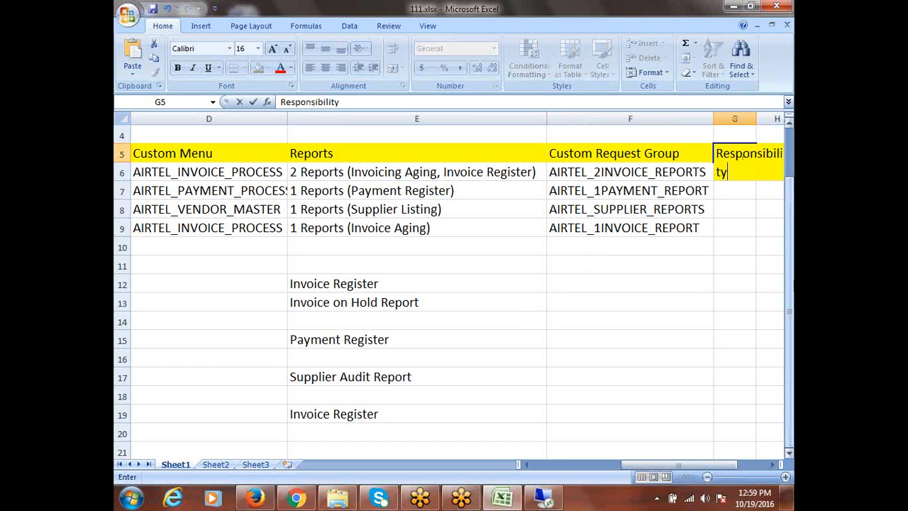
# - Widen column G so the Responsibility heading fits
pyautogui.click(772, 464)
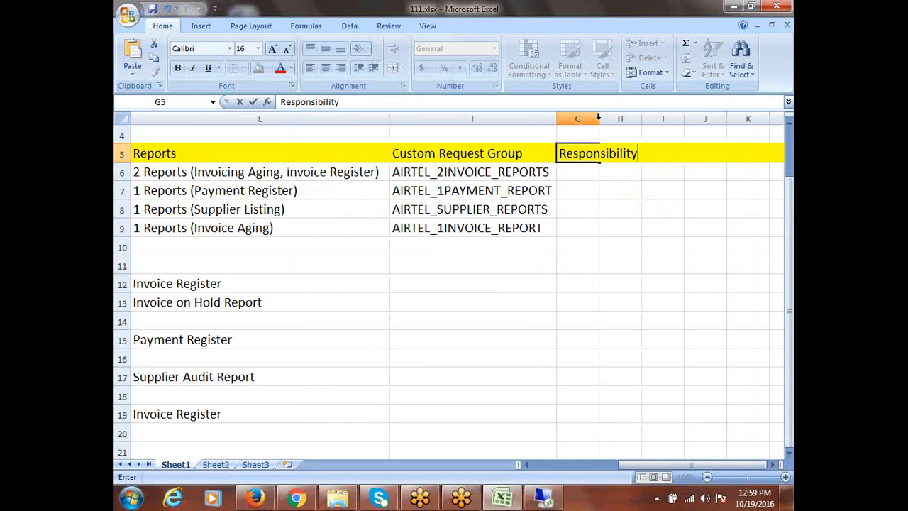
pyautogui.doubleClick(599, 118)
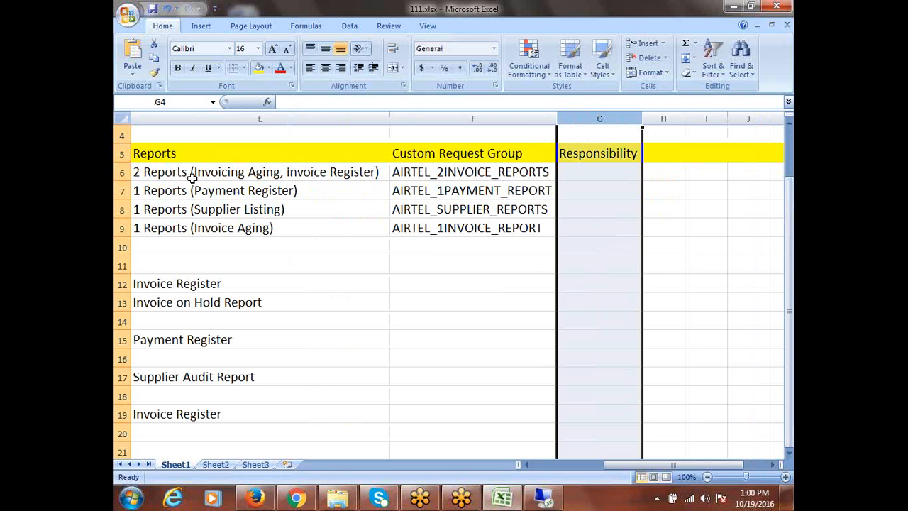
pyautogui.moveTo(604, 154); pyautogui.dragTo(599, 172)
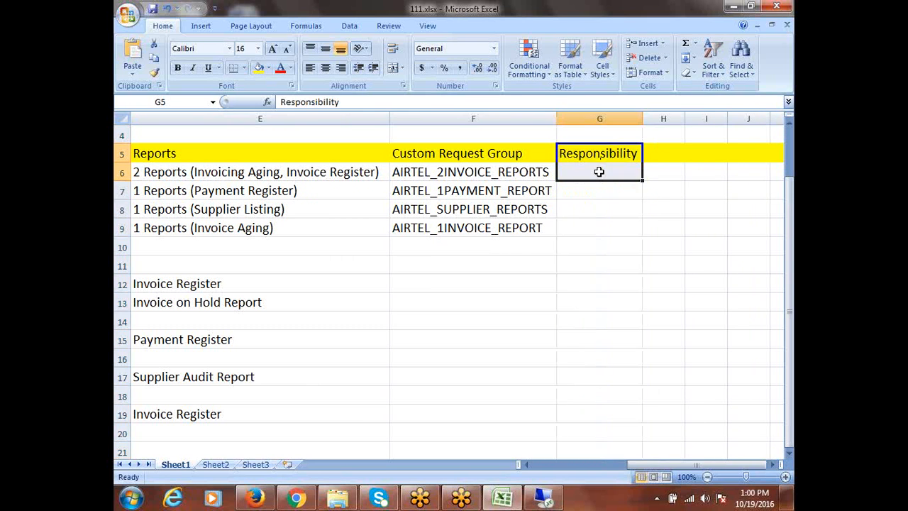
pyautogui.click(599, 172)
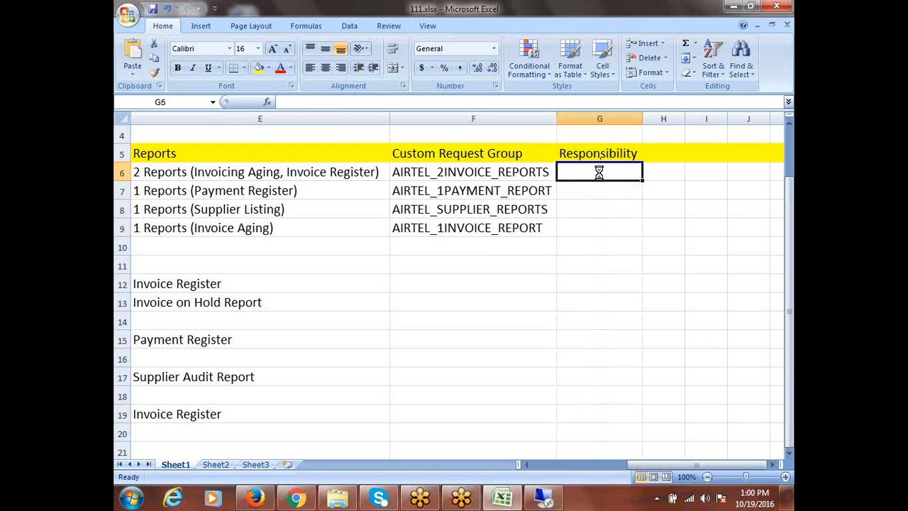
pyautogui.moveTo(642, 120); pyautogui.dragTo(684, 120)
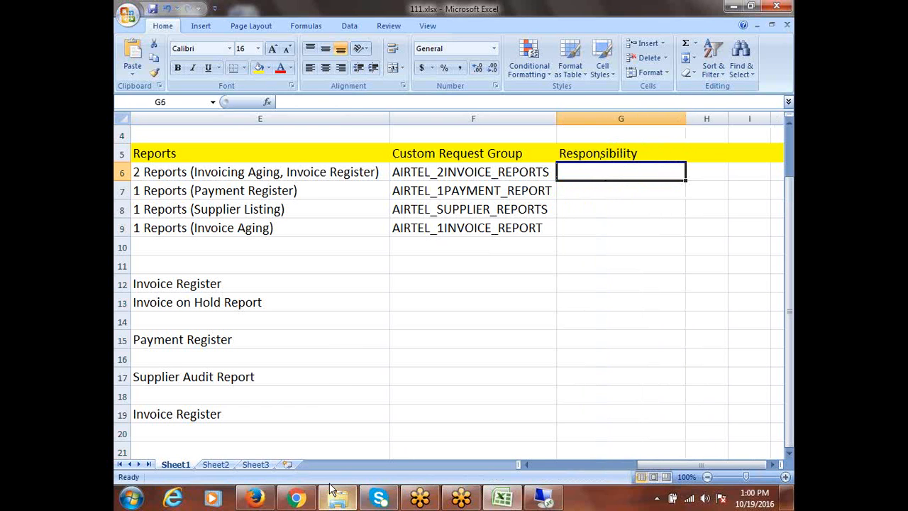
pyautogui.click(546, 501)
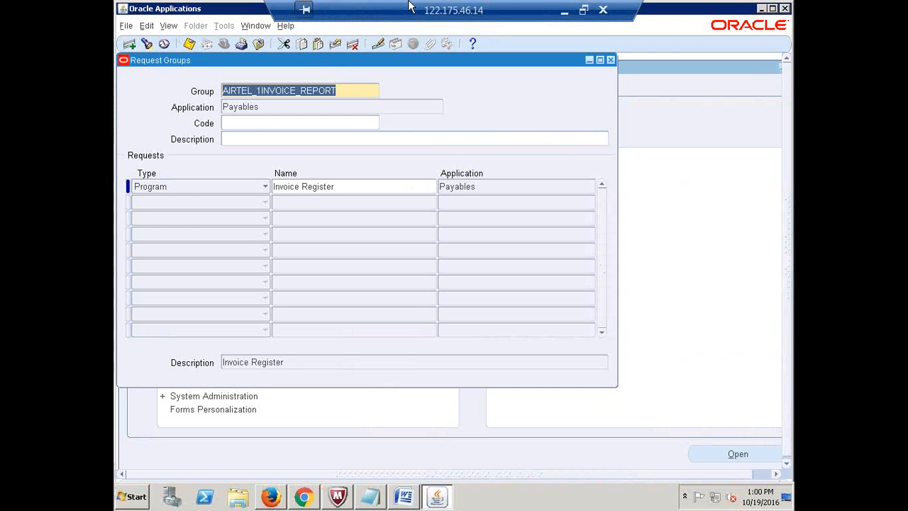
# - Open Security > Responsibility > Define and name it Airtel AP Invoice Process Analyst
pyautogui.click(611, 60)
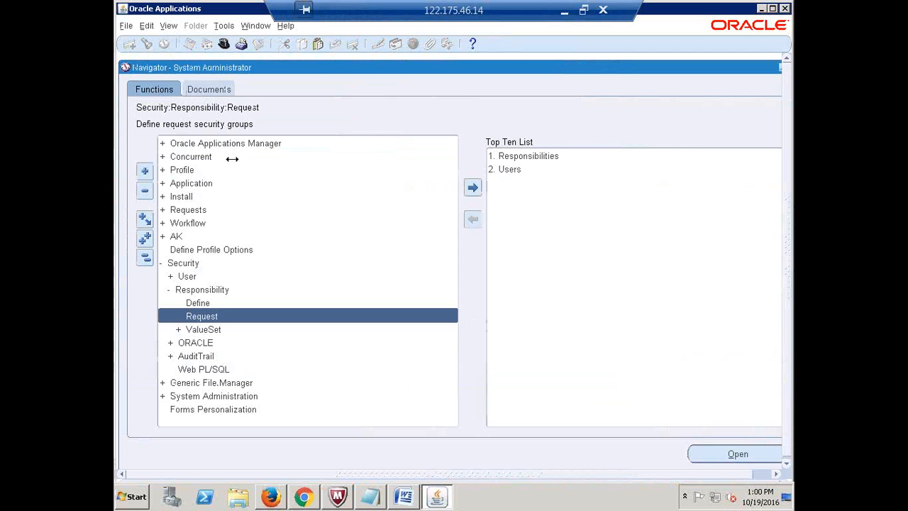
pyautogui.click(145, 257)
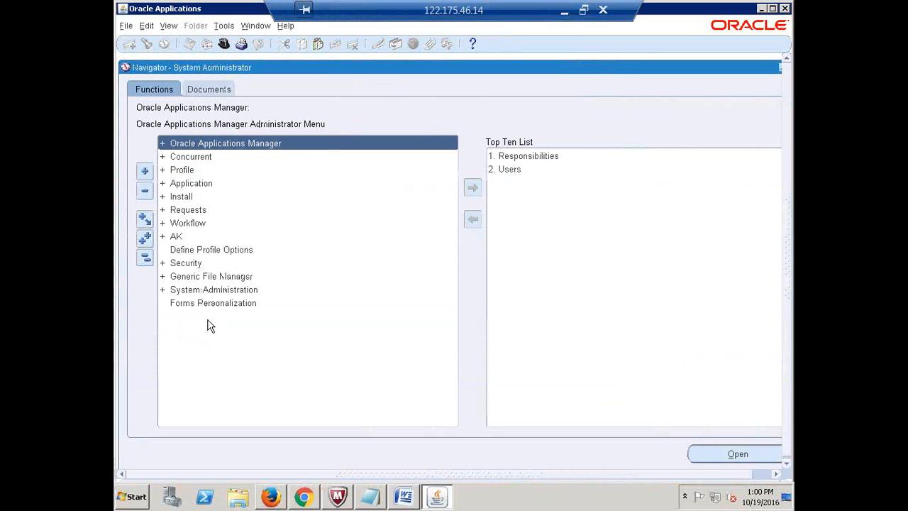
pyautogui.doubleClick(185, 263)
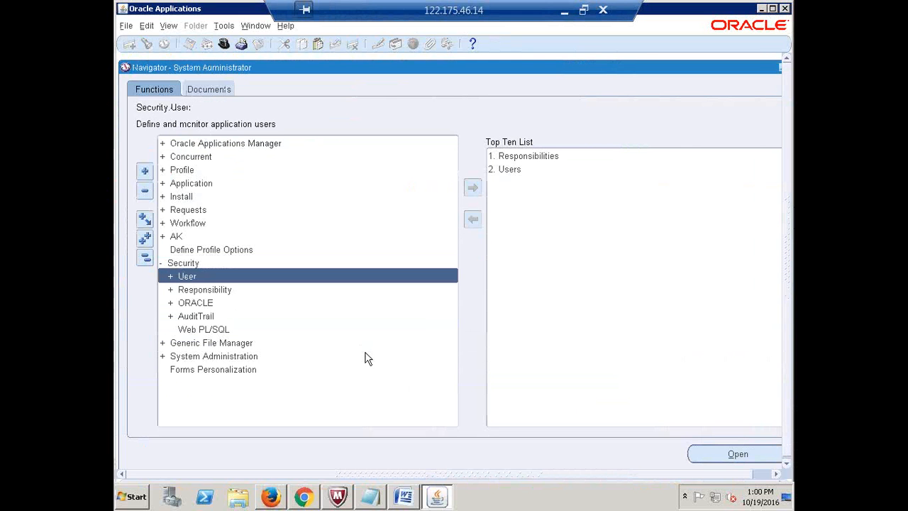
pyautogui.press('Down')
pyautogui.press('Return')
pyautogui.press('Return')
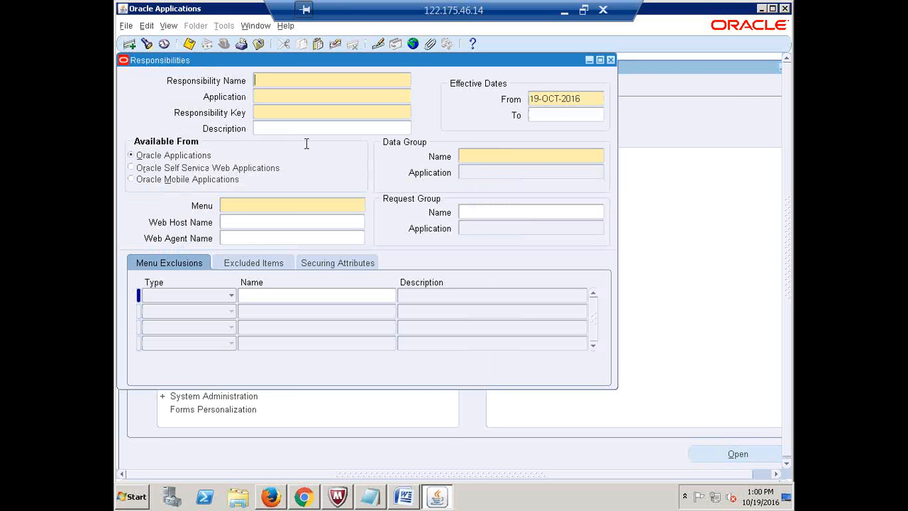
pyautogui.write('Airtel AP Invoice Process Anal')
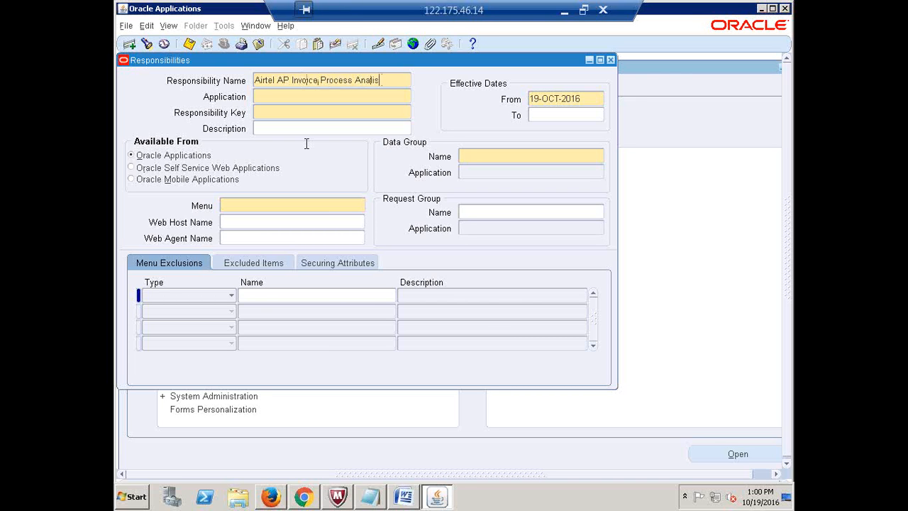
pyautogui.write('yst')
# - Set the responsibility's application to Payables and its key to INVOICE
pyautogui.click(268, 95)
pyautogui.write('payables')
pyautogui.press('Tab')
pyautogui.write('INVOICE')
pyautogui.press('Tab')
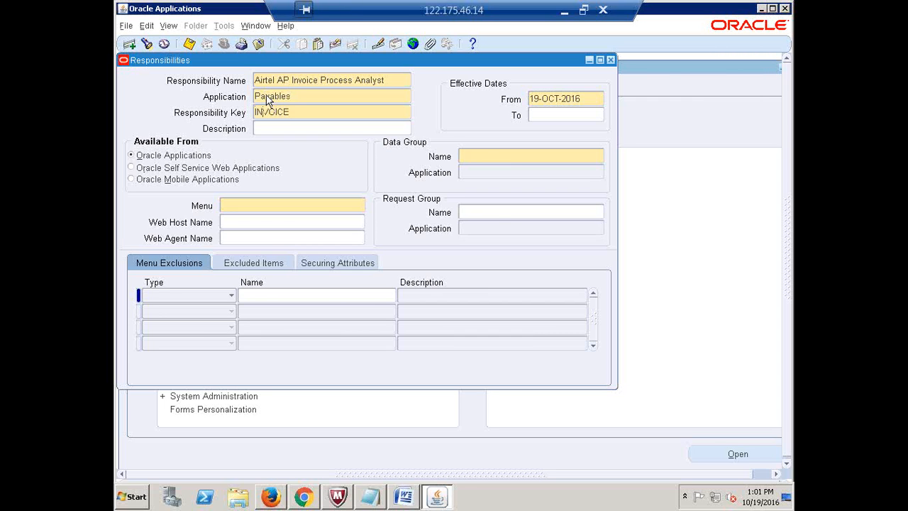
# - Set data group Standard with Payables and menu AIRTEL_INVOICE_PROCESS
pyautogui.click(480, 153)
pyautogui.write('Standard')
pyautogui.press('Tab')
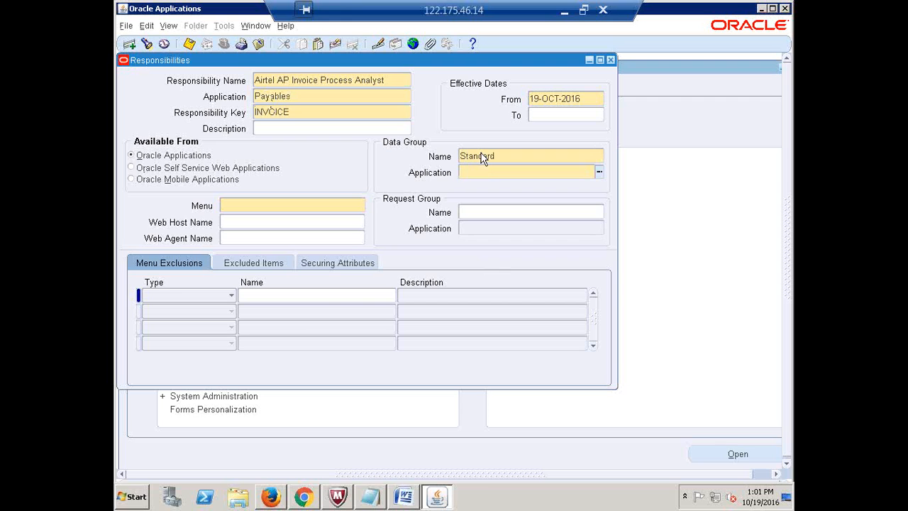
pyautogui.write('PAYABLES')
pyautogui.press('Tab')
pyautogui.write('AIRTEL_IN')
pyautogui.press('Tab')
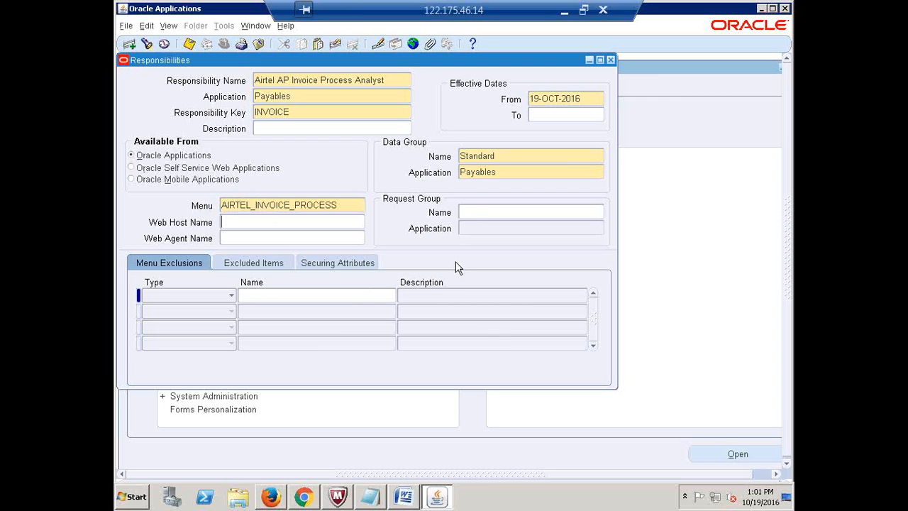
pyautogui.click(477, 212)
pyautogui.click(564, 10)
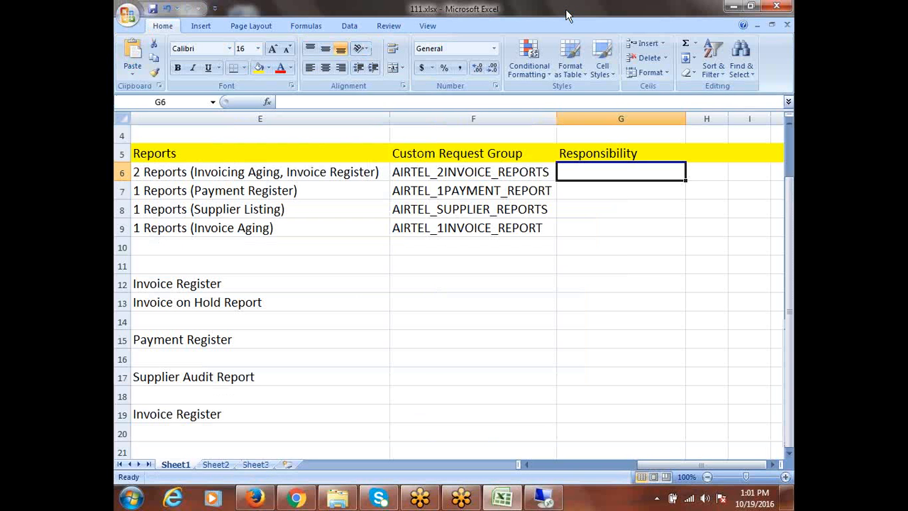
# - Check the AIRTEL_2INVOICE_REPORTS request group name in Excel cell F6
pyautogui.click(450, 172)
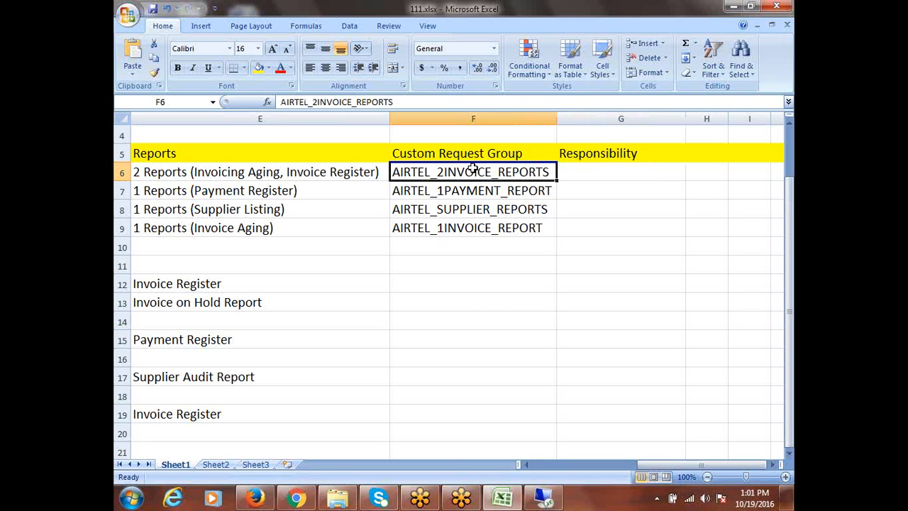
pyautogui.click(542, 503)
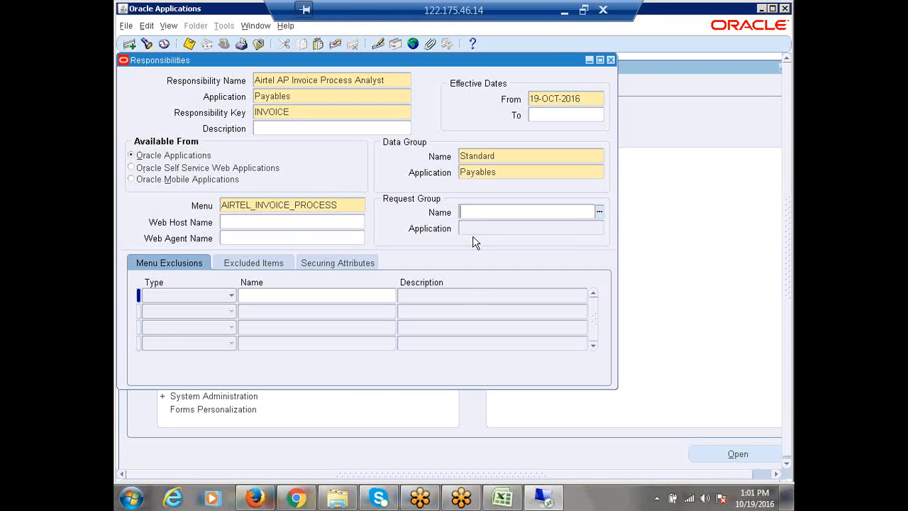
# - Set the request group to AIRTEL_2INVOICE_REPORTS and review the menu and description fields
pyautogui.write('AIR')
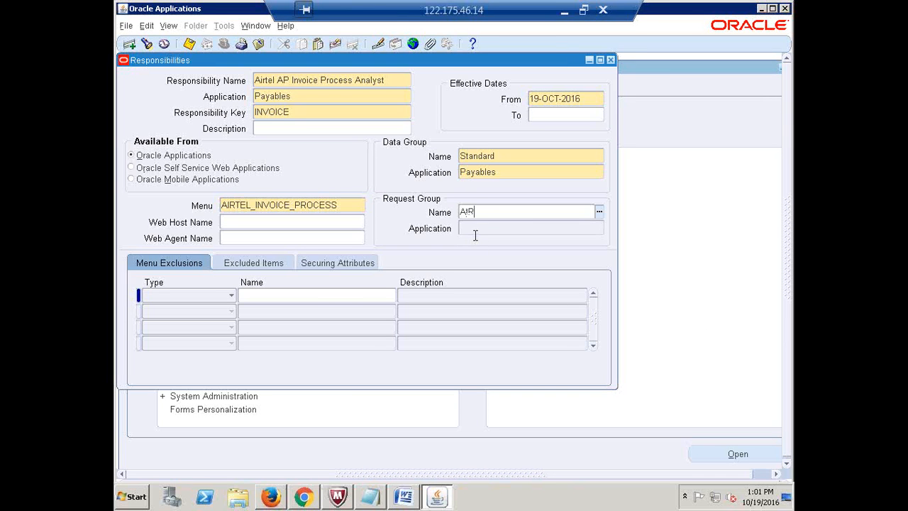
pyautogui.write('TEL_2INV')
pyautogui.press('Tab')
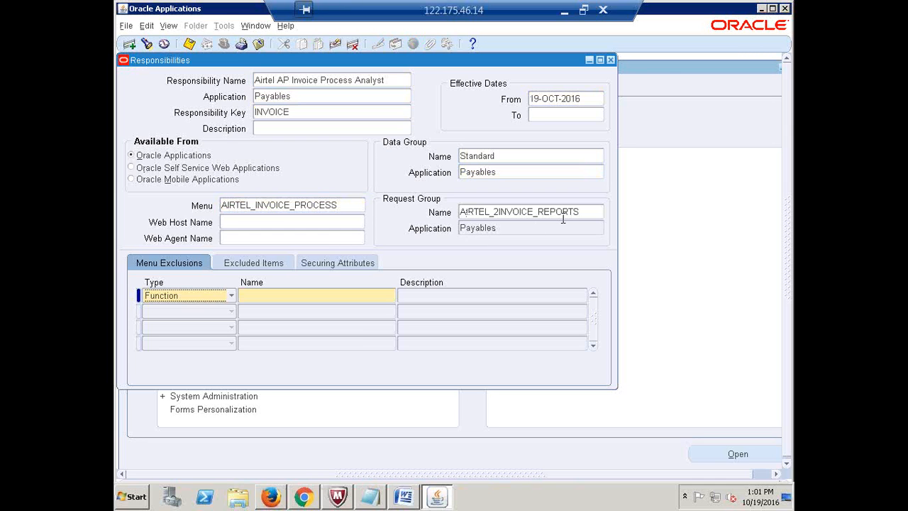
pyautogui.click(592, 211)
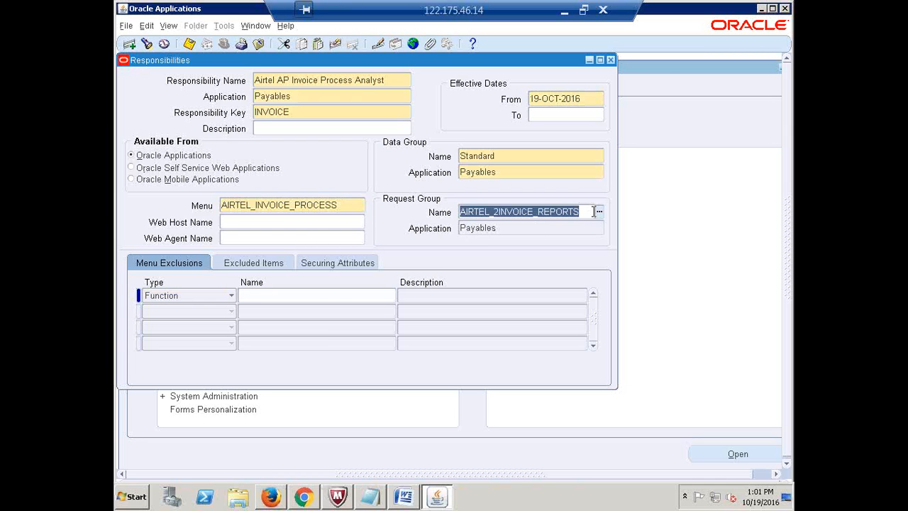
pyautogui.click(344, 204)
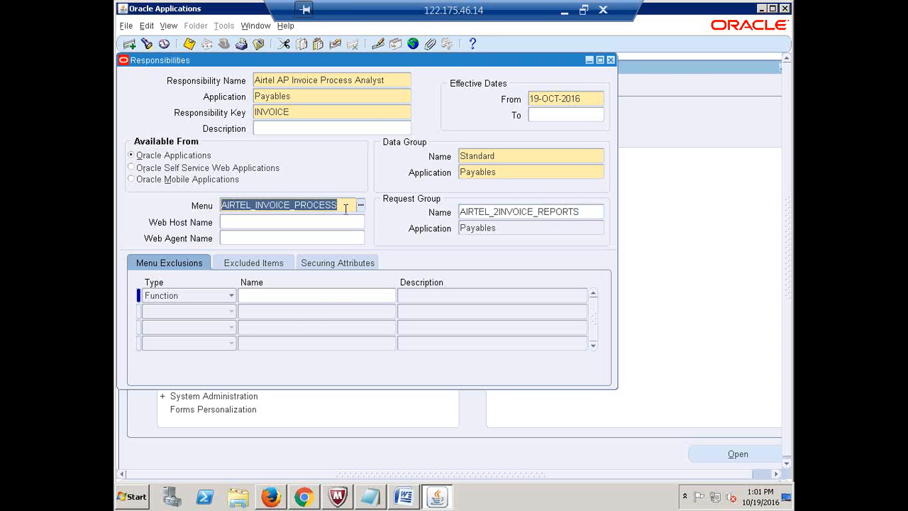
pyautogui.click(371, 129)
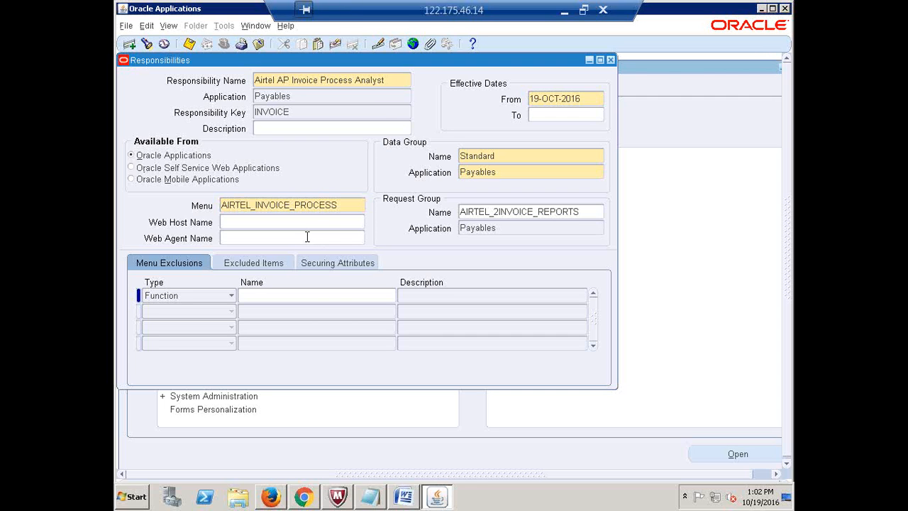
# - Copy the name 'Airtel AP Invoice Process Analyst' and start a blank responsibility record
pyautogui.tripleClick(393, 82)
pyautogui.hotkey('ctrl', 'c')
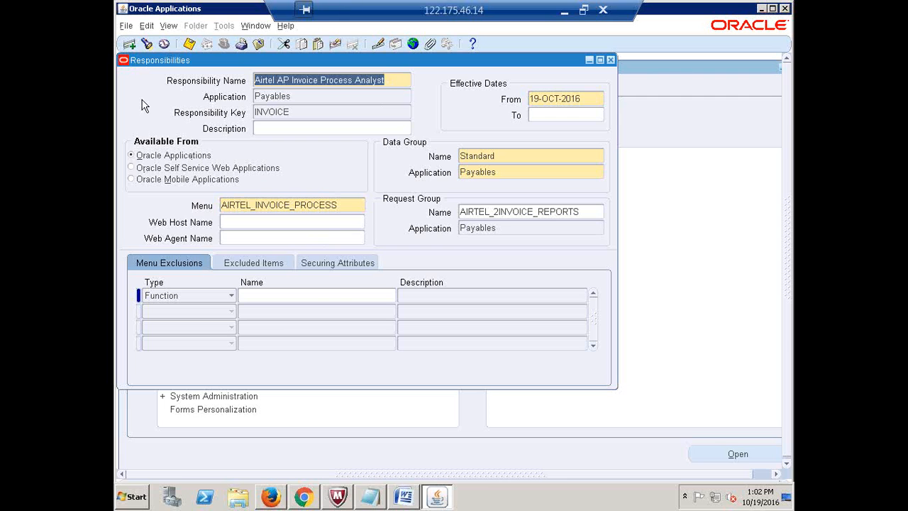
pyautogui.click(129, 44)
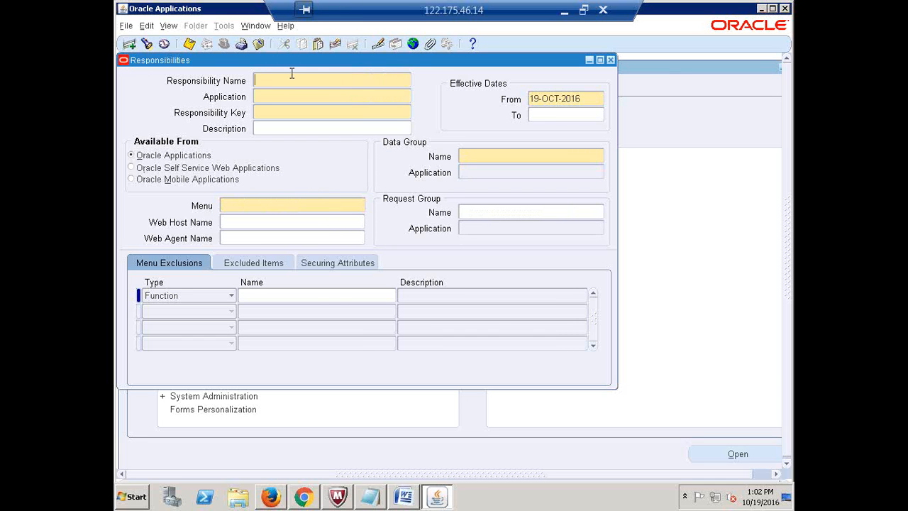
# - Name the responsibility 'Airtel AP Invoice Process Analyst1' in Payables with key INVOICE1
pyautogui.hotkey('ctrl', 'v')
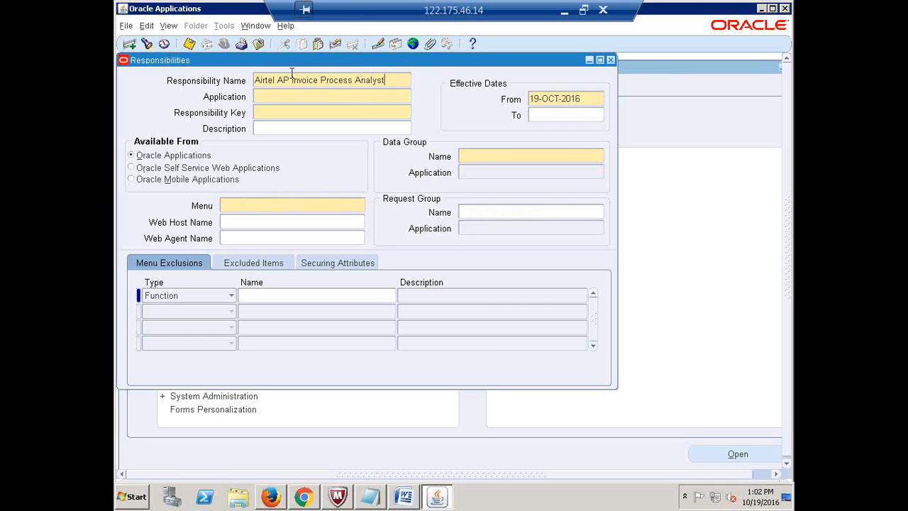
pyautogui.write('1')
pyautogui.click(284, 96)
pyautogui.write('PAYABLES')
pyautogui.press('Tab')
pyautogui.write('INVOIC')
pyautogui.write('1')
# - Set data group Standard with Payables and menu AIRTEL_INVOICE_PROCESS
pyautogui.click(491, 156)
pyautogui.write('Standard')
pyautogui.press('Tab')
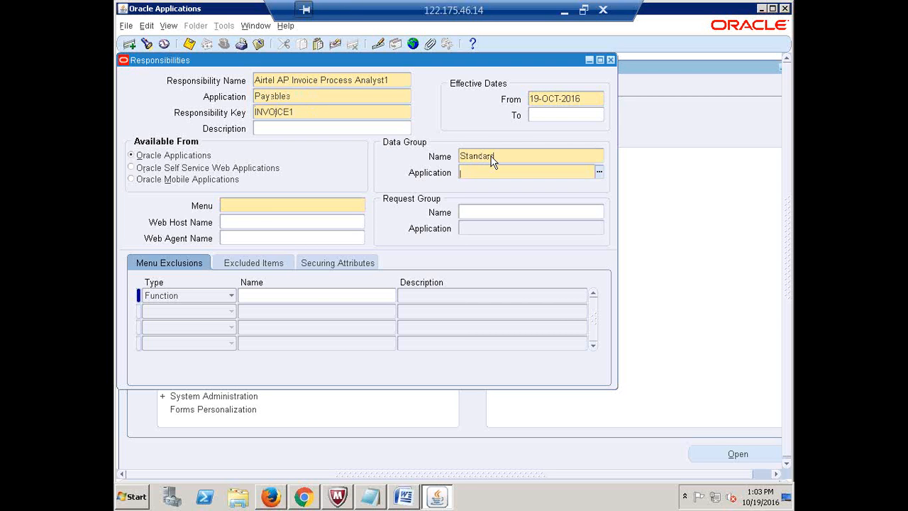
pyautogui.write('payables')
pyautogui.press('Tab')
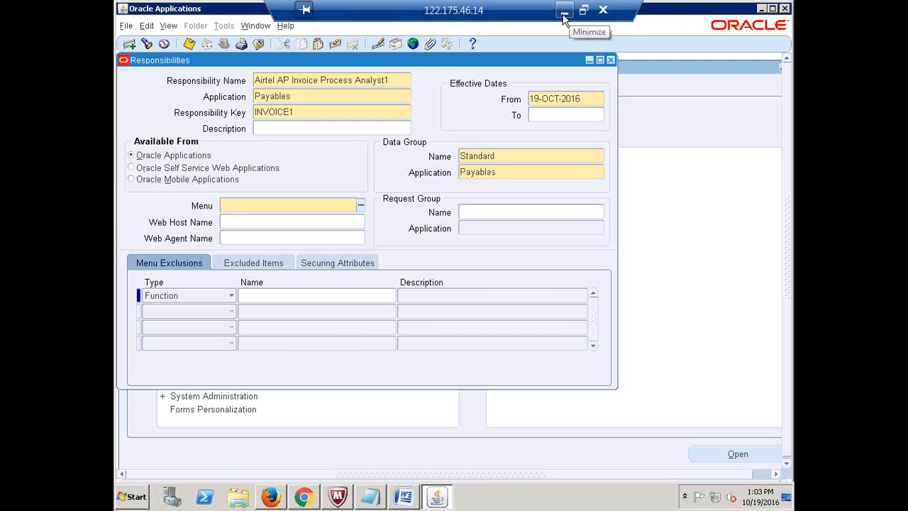
pyautogui.write('airtel')
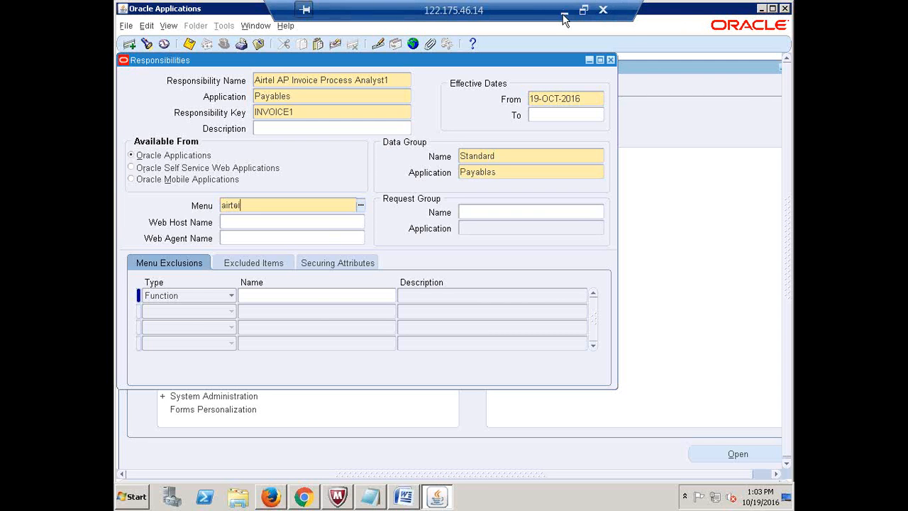
pyautogui.write('_2in')
pyautogui.press('Tab')
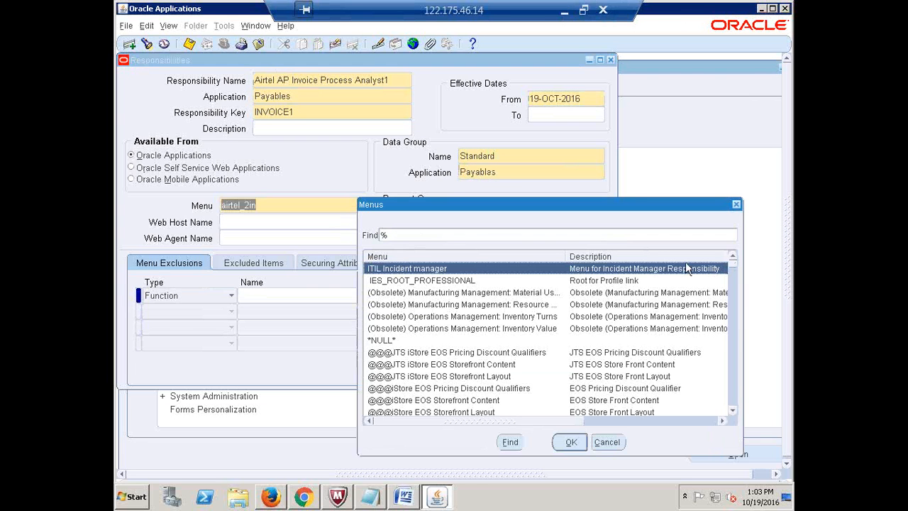
pyautogui.click(736, 205)
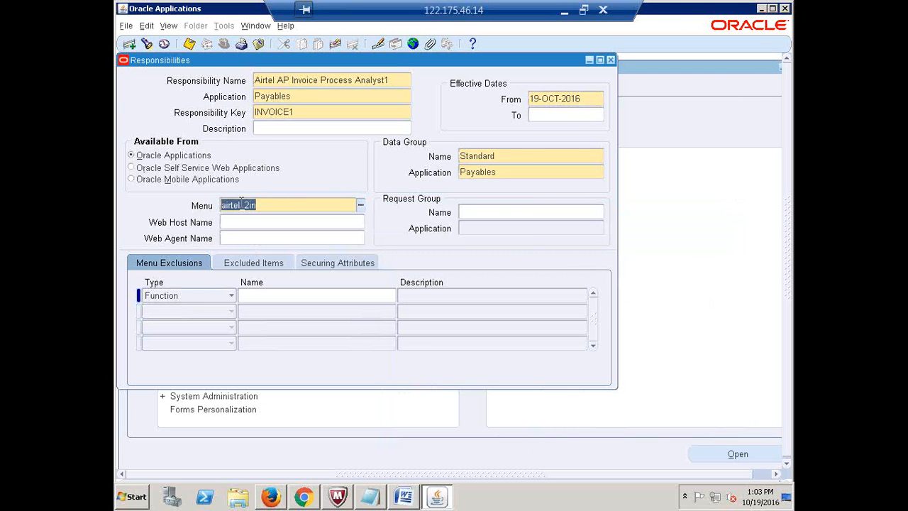
pyautogui.click(281, 204)
pyautogui.press('BackSpace')
pyautogui.press('BackSpace')
pyautogui.write('in')
pyautogui.press('Tab')
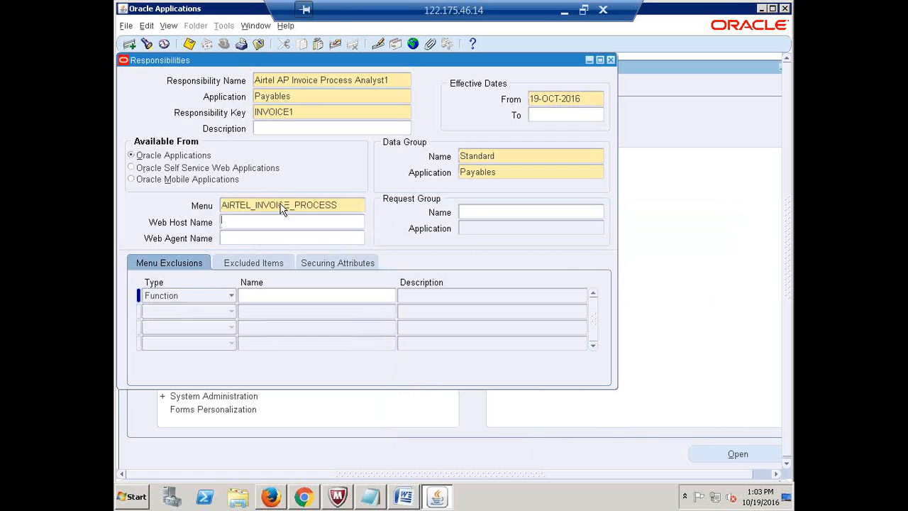
# - Set request group AIRTEL_1INVOICE_REPORT and copy the responsibility name
pyautogui.click(487, 212)
pyautogui.write('AIRTEL_1IN')
pyautogui.press('Tab')
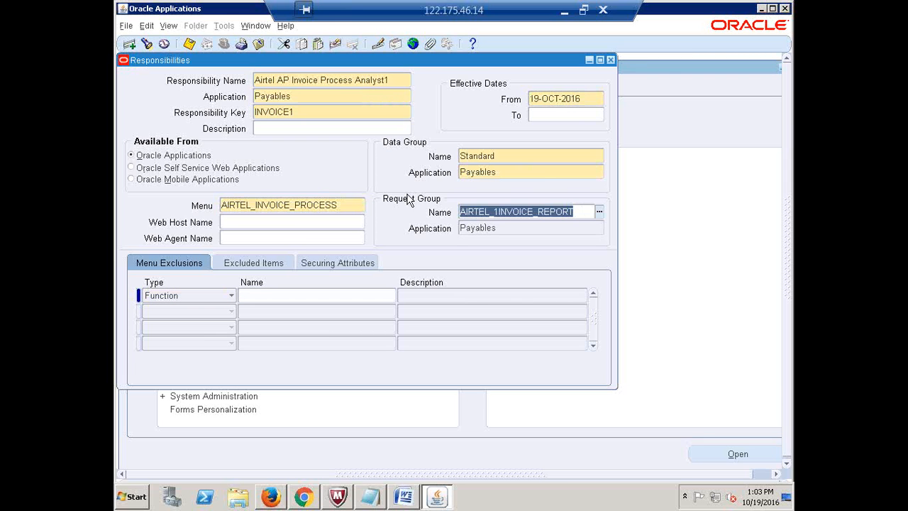
pyautogui.doubleClick(348, 204)
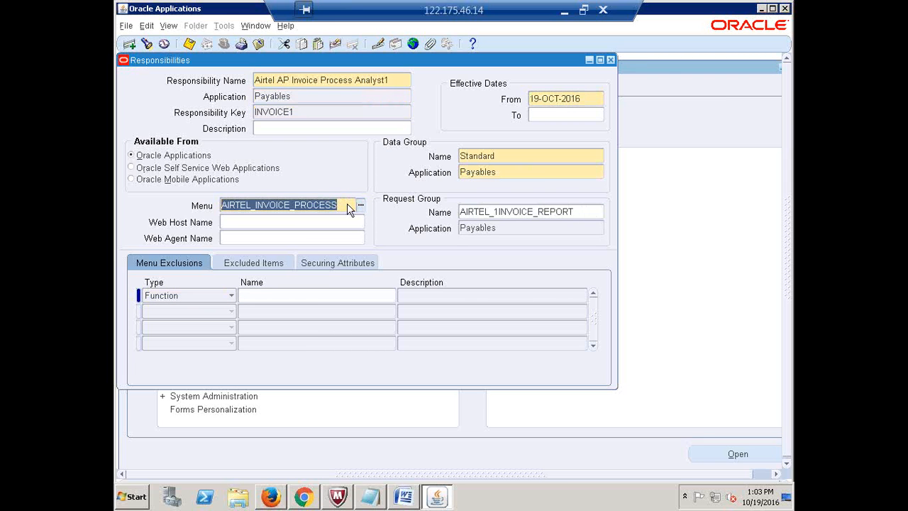
pyautogui.click(401, 79)
pyautogui.hotkey('ctrl', 'c')
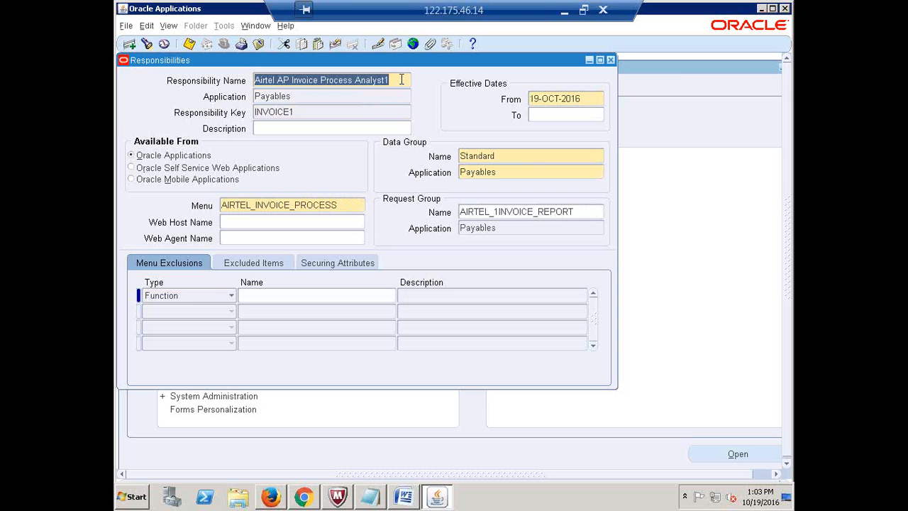
pyautogui.click(563, 10)
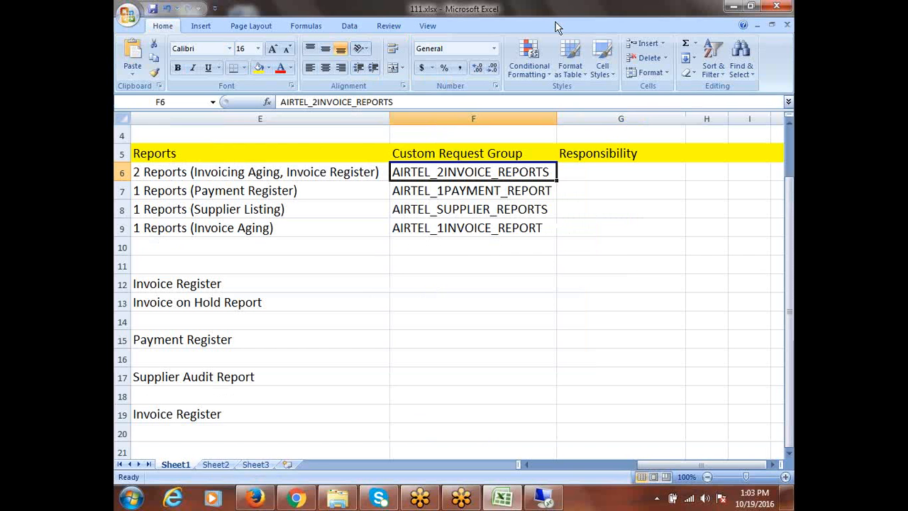
# - Paste the name into G9 and G6, drop the trailing 1 in G6, and autofit column G
pyautogui.click(590, 228)
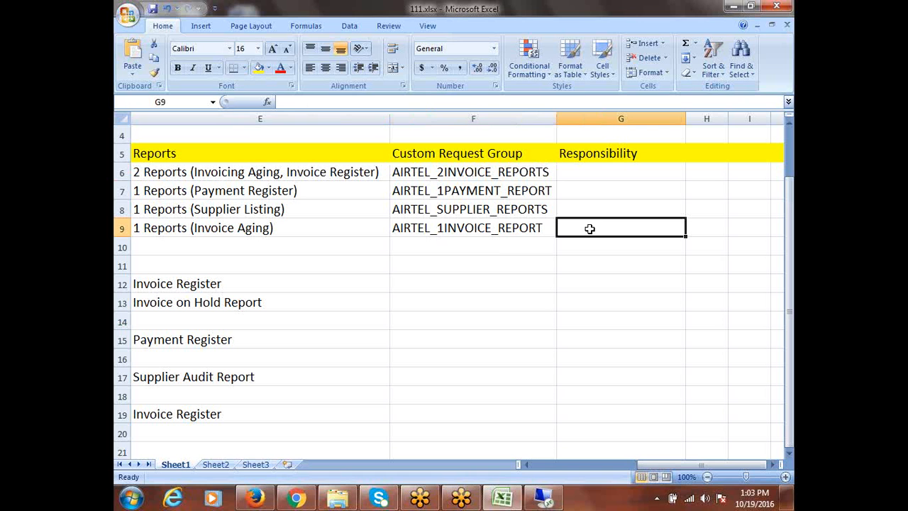
pyautogui.hotkey('ctrl', 'v')
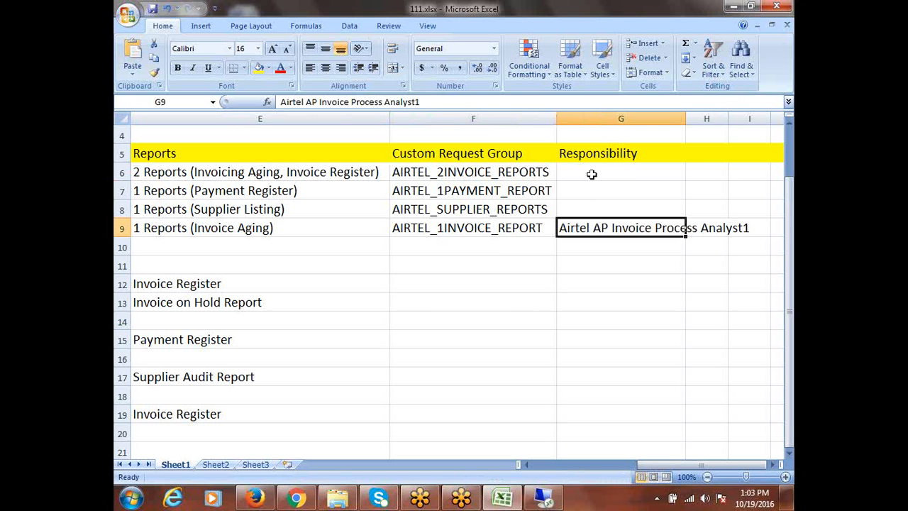
pyautogui.click(592, 174)
pyautogui.hotkey('ctrl', 'v')
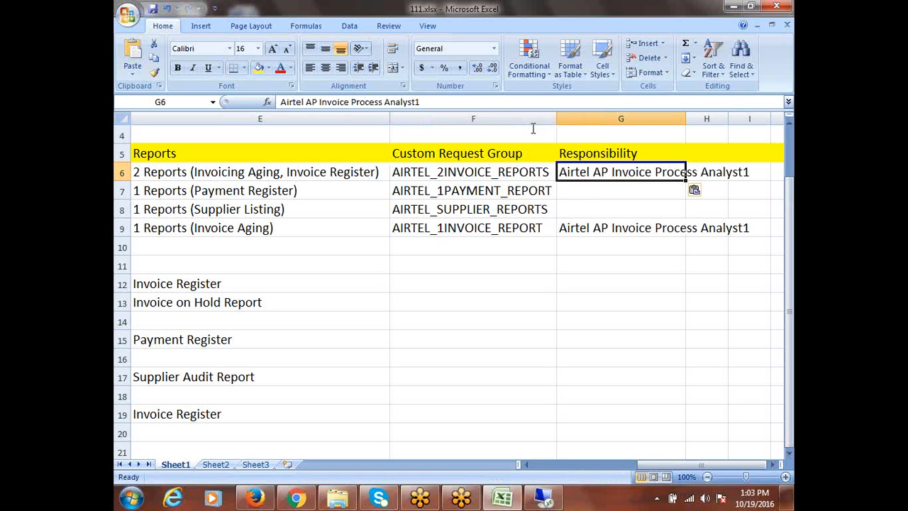
pyautogui.click(471, 103)
pyautogui.press('BackSpace')
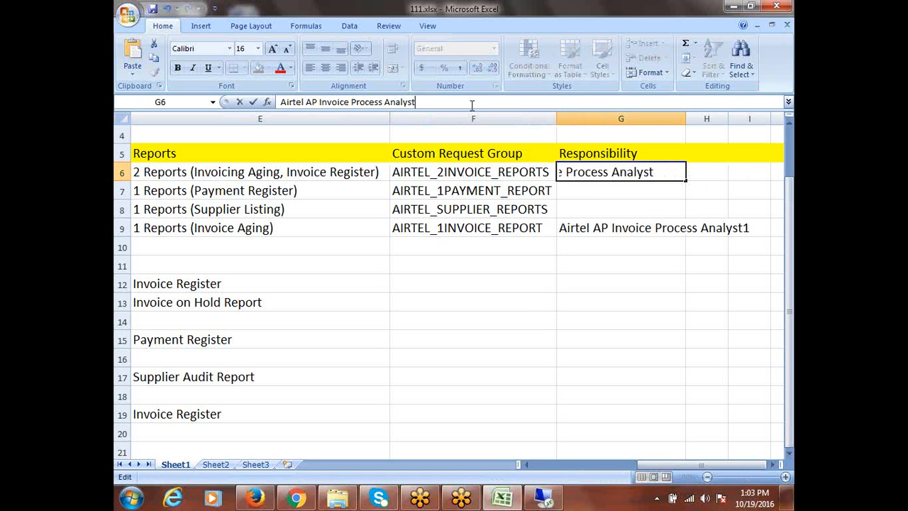
pyautogui.click(564, 262)
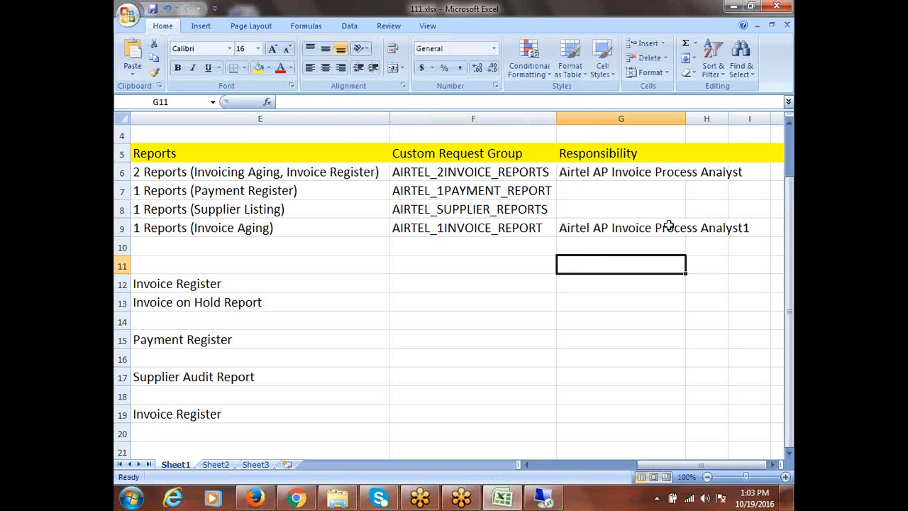
pyautogui.doubleClick(685, 120)
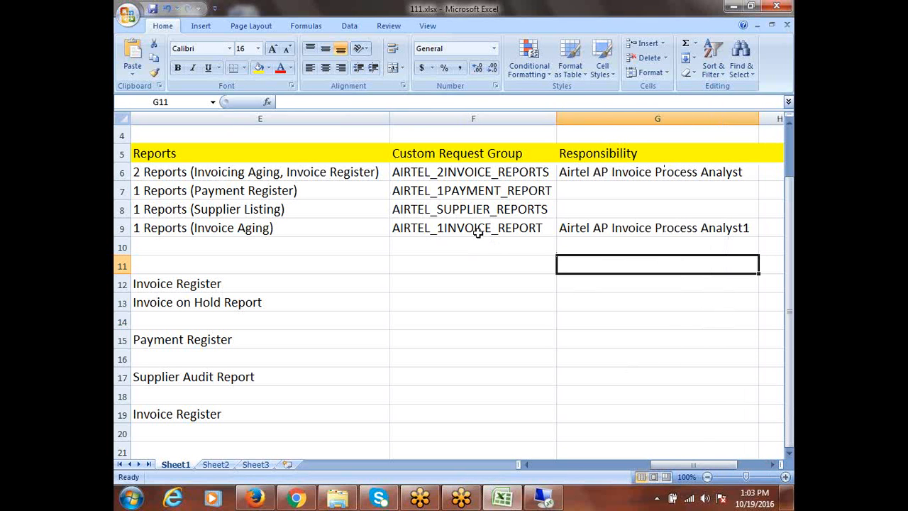
pyautogui.click(545, 499)
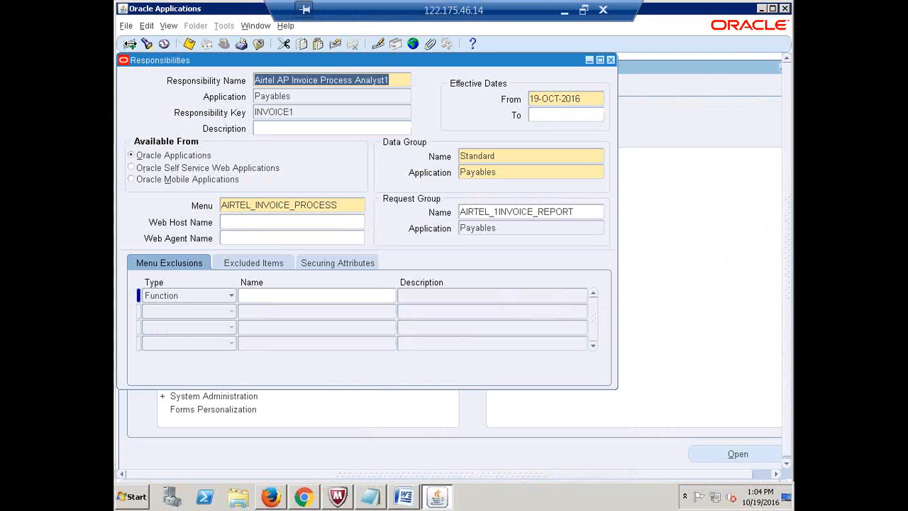
# - Start a new responsibility named 'Airtel AP Payment User'
pyautogui.click(130, 44)
pyautogui.hotkey('ctrl', 'v')
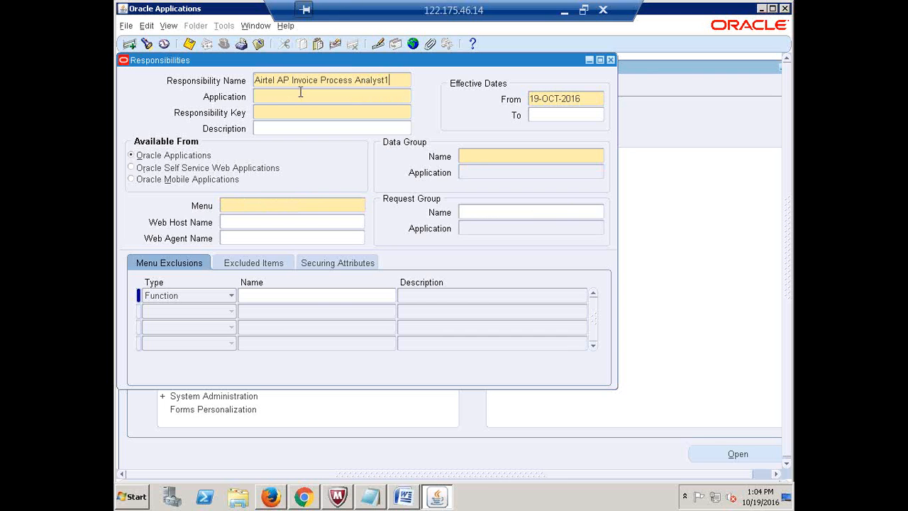
pyautogui.press('BackSpace')
pyautogui.press('BackSpace')
pyautogui.press('BackSpace')
pyautogui.press('BackSpace')
pyautogui.press('BackSpace')
pyautogui.press('BackSpace')
pyautogui.press('BackSpace')
pyautogui.press('BackSpace')
pyautogui.press('BackSpace')
pyautogui.press('BackSpace')
pyautogui.press('BackSpace')
pyautogui.press('BackSpace')
pyautogui.press('BackSpace')
pyautogui.press('BackSpace')
pyautogui.press('BackSpace')
pyautogui.press('BackSpace')
pyautogui.press('BackSpace')
pyautogui.press('BackSpace')
pyautogui.press('BackSpace')
pyautogui.press('BackSpace')
pyautogui.write('Payment Use')
pyautogui.press('BackSpace')
pyautogui.press('BackSpace')
pyautogui.press('BackSpace')
pyautogui.press('BackSpace')
pyautogui.write('Manager')
pyautogui.press('BackSpace')
pyautogui.press('BackSpace')
pyautogui.press('BackSpace')
pyautogui.press('BackSpace')
pyautogui.press('BackSpace')
pyautogui.press('BackSpace')
pyautogui.press('BackSpace')
pyautogui.write('User')
# - Set application Payables, key PAYMENTS, data group Standard/Payables and menu AIRTEL_PAYMENT_PROCESS
pyautogui.press('Tab')
pyautogui.write('payables')
pyautogui.press('Tab')
pyautogui.write('PAYMENTS')
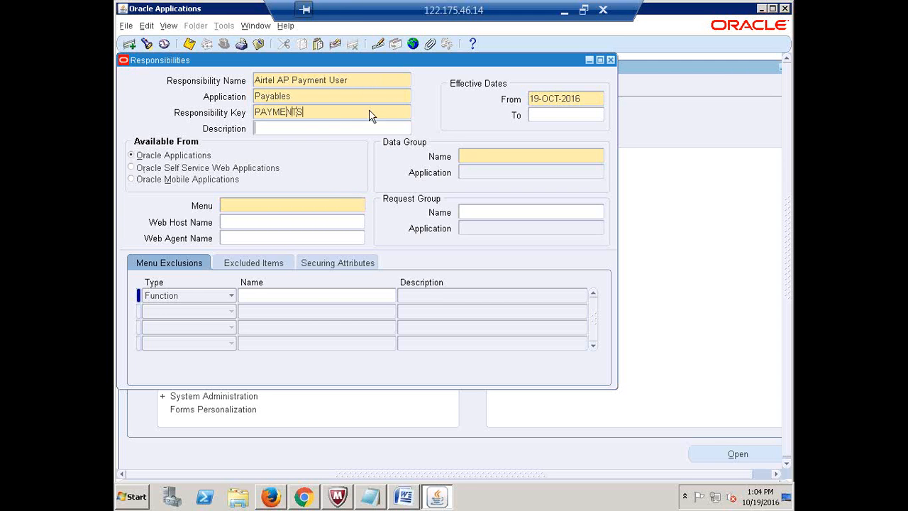
pyautogui.click(477, 157)
pyautogui.write('Stan')
pyautogui.press('Tab')
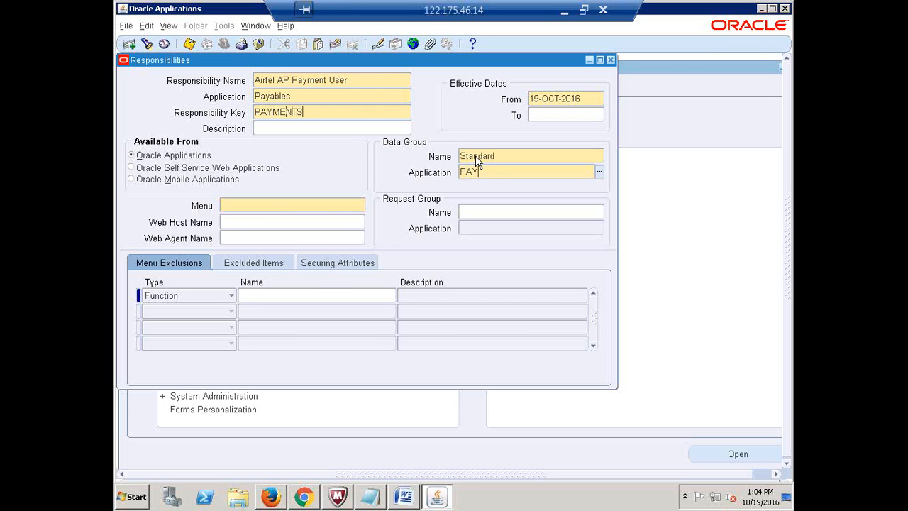
pyautogui.write('PAYABLES')
pyautogui.press('Tab')
pyautogui.write('AIRTEL_PAY')
pyautogui.press('Tab')
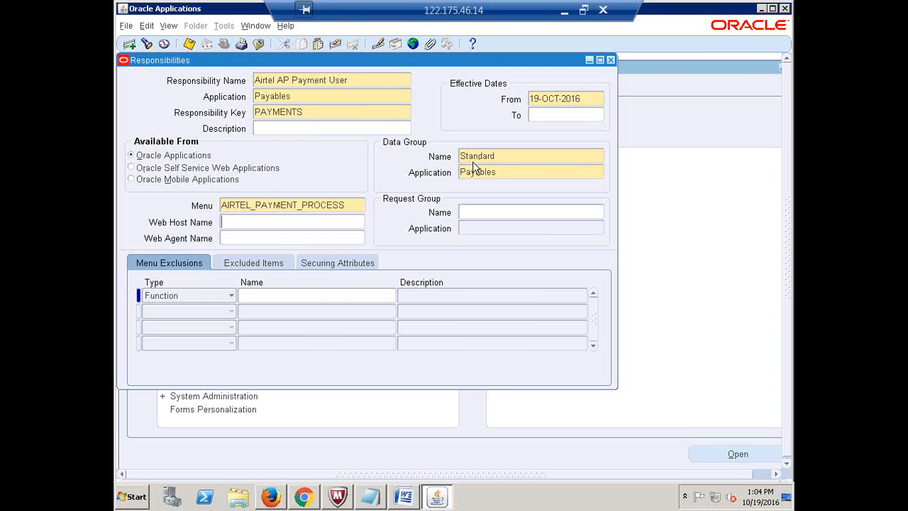
# - Set request group AIRTEL_1PAYMENT_REPORT and copy the responsibility name
pyautogui.click(492, 209)
pyautogui.write('AIRTEL_P')
pyautogui.press('Tab')
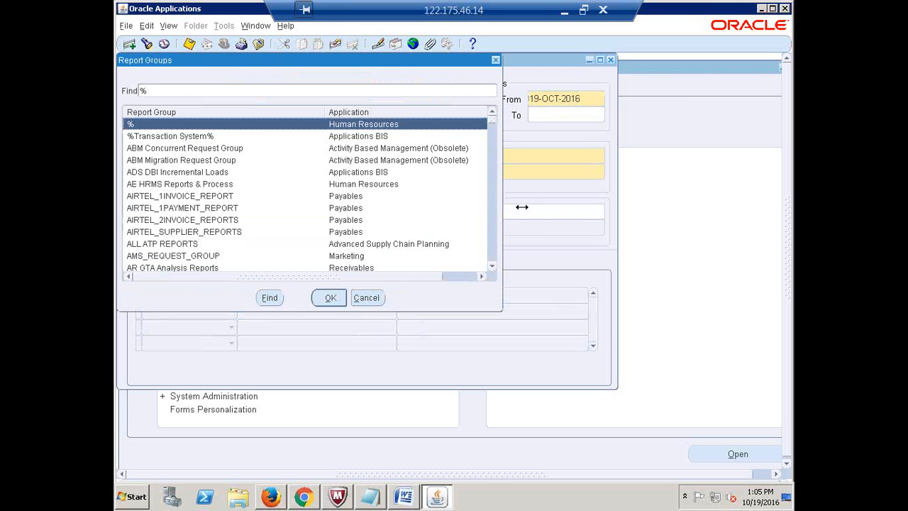
pyautogui.click(495, 59)
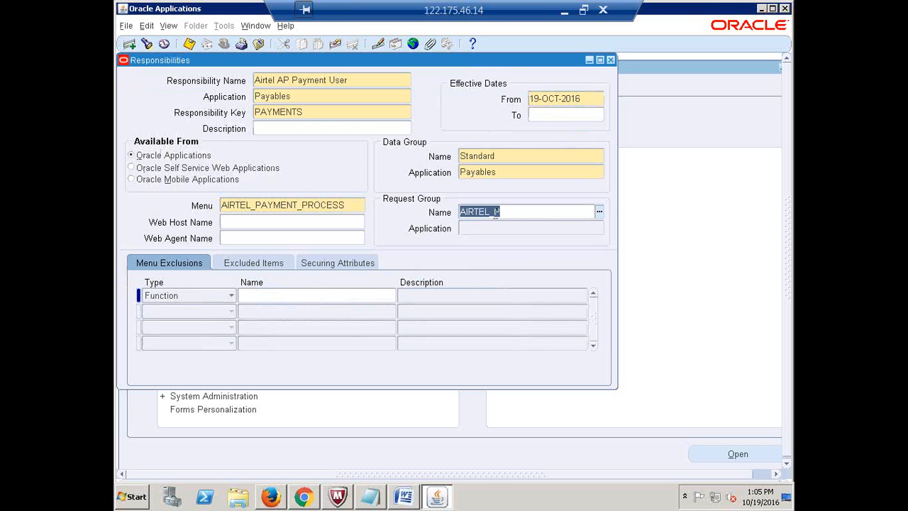
pyautogui.click(495, 212)
pyautogui.press('Tab')
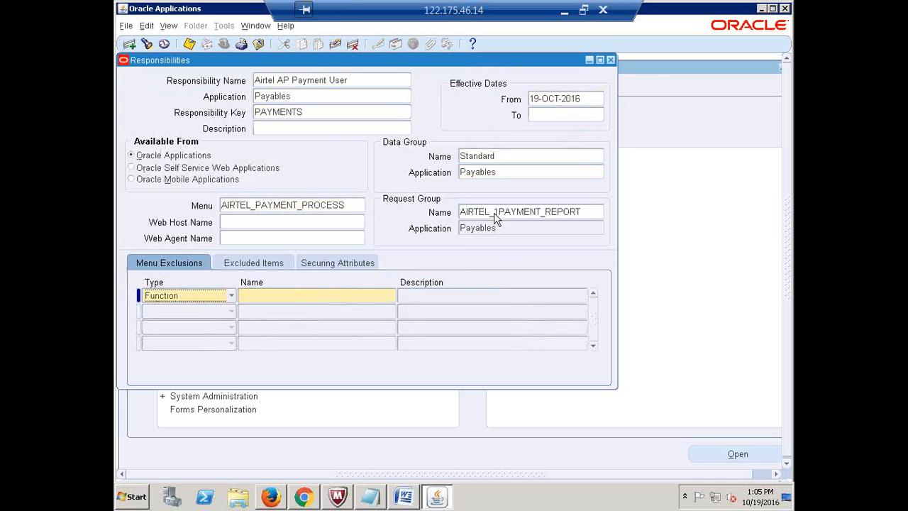
pyautogui.click(589, 213)
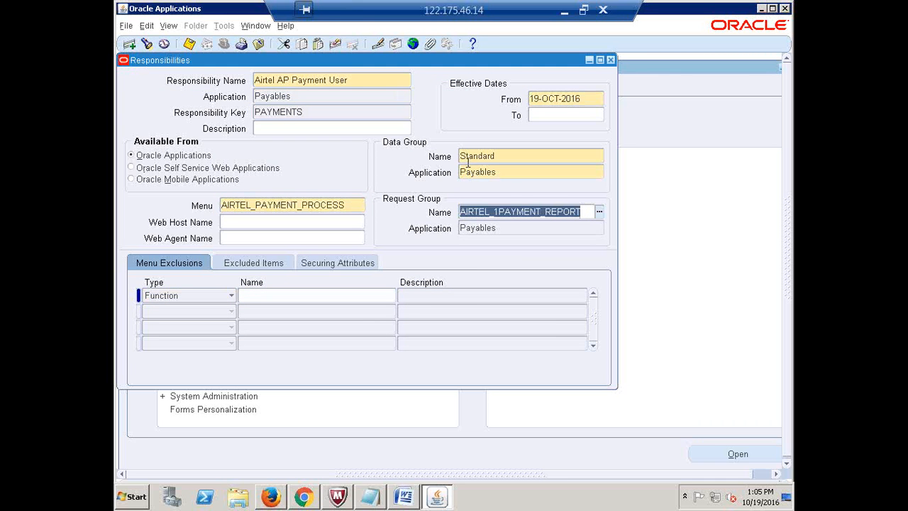
pyautogui.click(356, 80)
pyautogui.tripleClick(358, 79)
pyautogui.hotkey('ctrl', 'c')
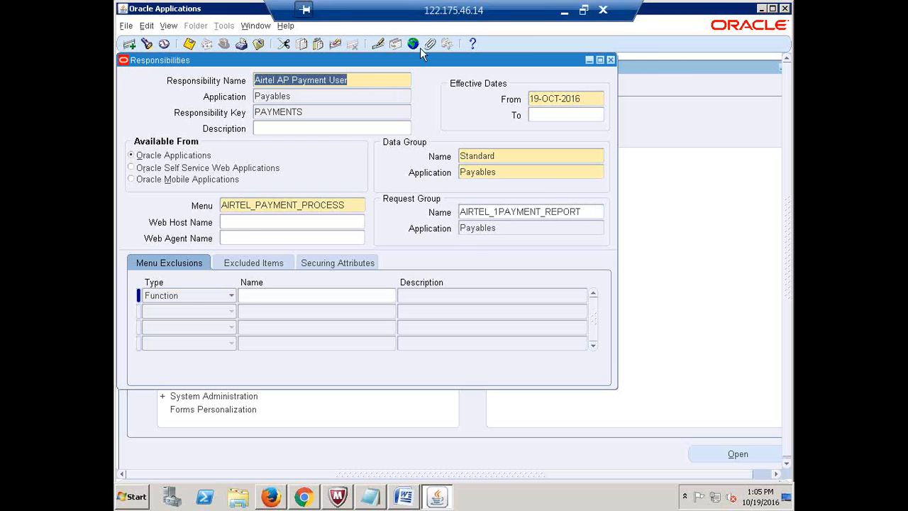
pyautogui.click(563, 9)
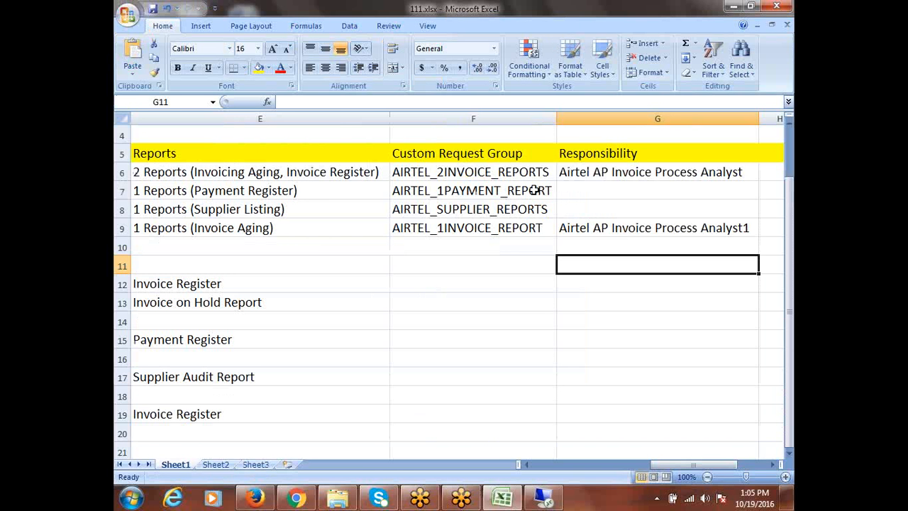
# - Paste 'Airtel AP Payment User' into G7 and save 111.xlsx
pyautogui.click(573, 189)
pyautogui.hotkey('ctrl', 'v')
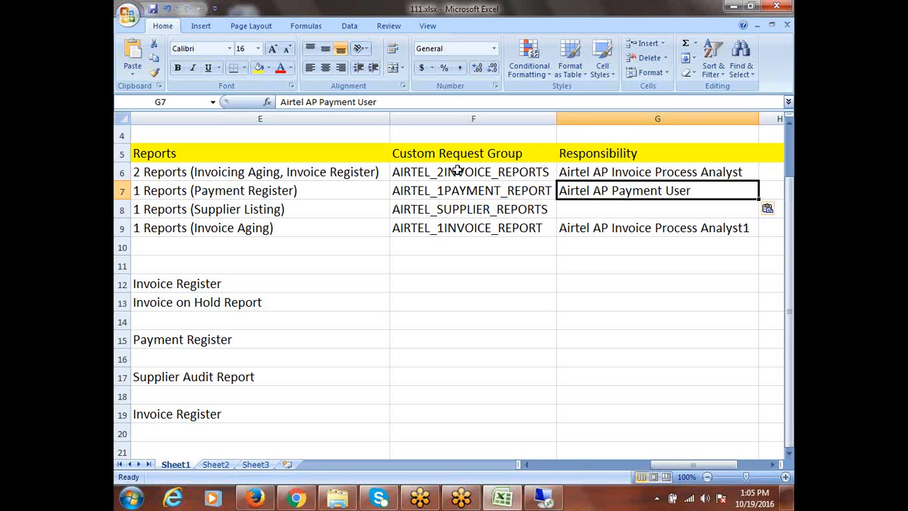
pyautogui.click(576, 215)
pyautogui.click(502, 208)
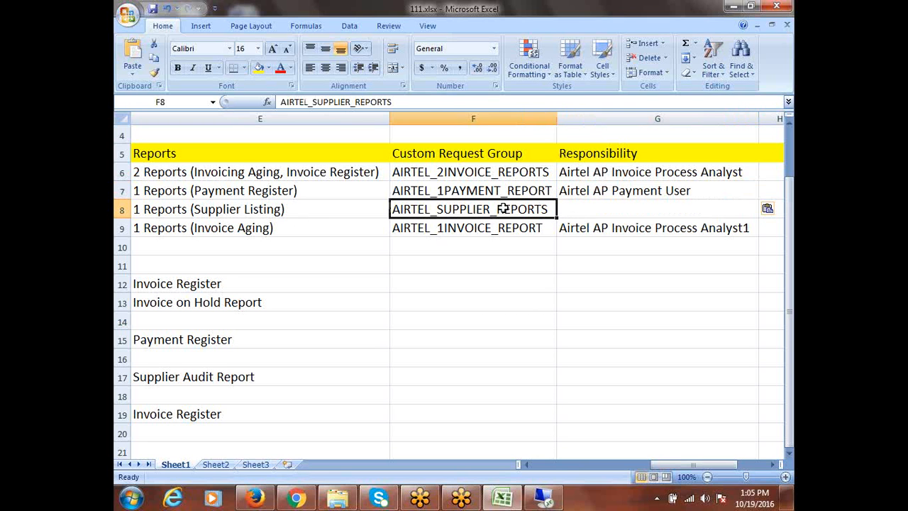
pyautogui.hotkey('ctrl', 's')
pyautogui.click(544, 499)
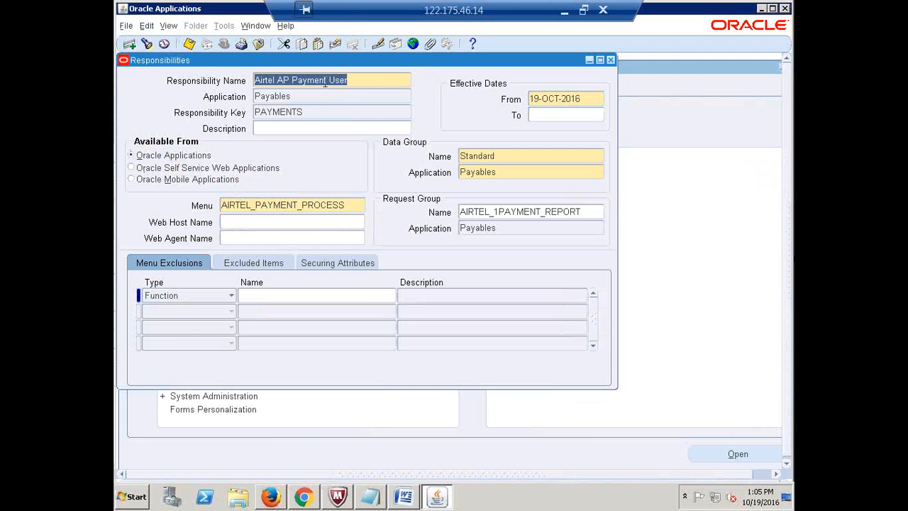
# - Start a new responsibility 'Airtel AP Vendor Master' in Payables with key SURPLIER
pyautogui.click(148, 44)
pyautogui.hotkey('ctrl', 'v')
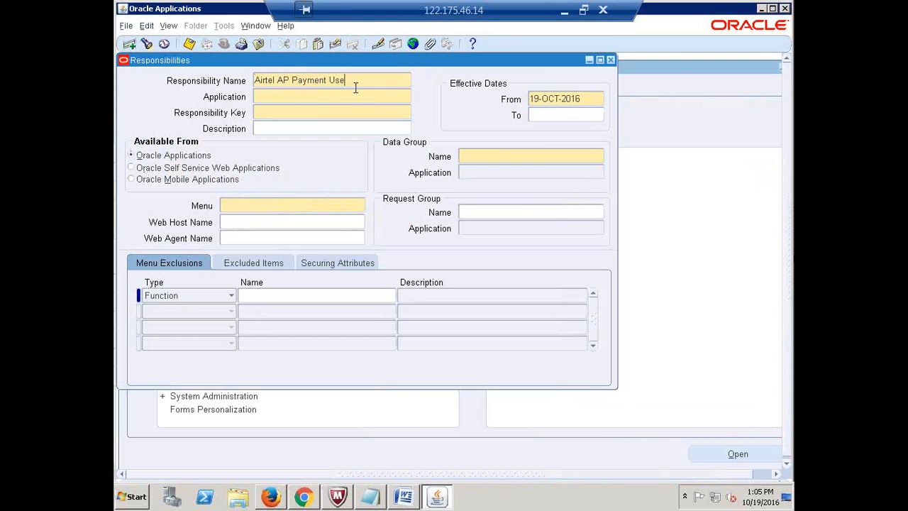
pyautogui.press('BackSpace')
pyautogui.press('BackSpace')
pyautogui.press('BackSpace')
pyautogui.press('BackSpace')
pyautogui.press('BackSpace')
pyautogui.press('BackSpace')
pyautogui.press('BackSpace')
pyautogui.press('BackSpace')
pyautogui.press('BackSpace')
pyautogui.press('BackSpace')
pyautogui.press('BackSpace')
pyautogui.write('V')
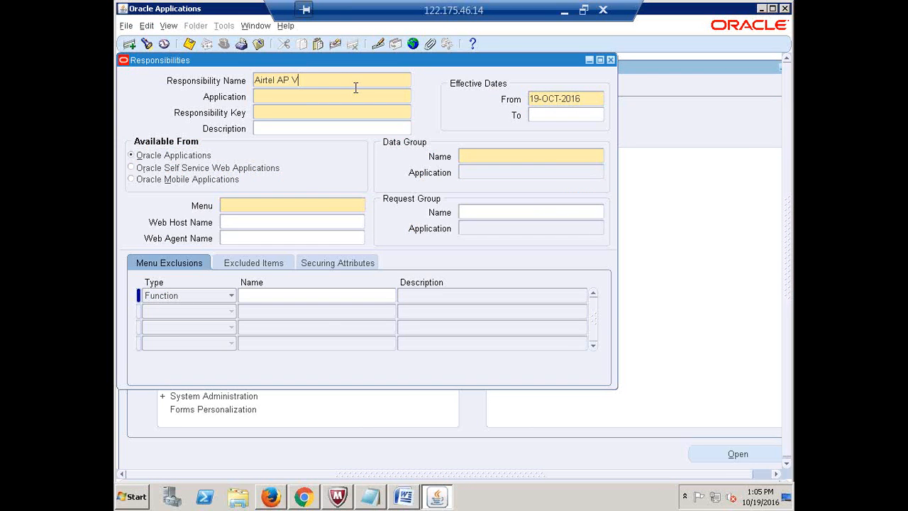
pyautogui.write('endor Master')
pyautogui.click(357, 94)
pyautogui.write('Payables')
pyautogui.press('Tab')
pyautogui.write('SURPLIER')
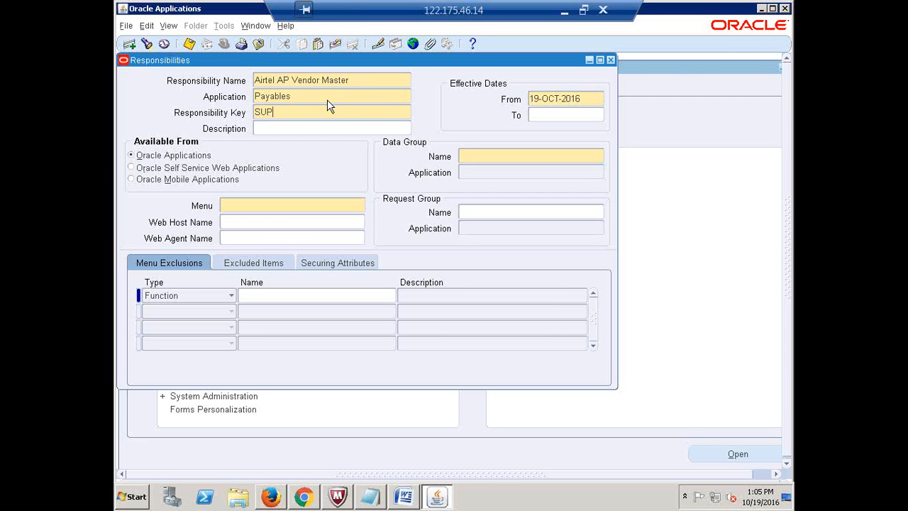
pyautogui.press('Tab')
# - Set data group Standard/Payables and menu AIRTEL_VENDOR_MASTER
pyautogui.click(514, 157)
pyautogui.write('Standard')
pyautogui.press('Tab')
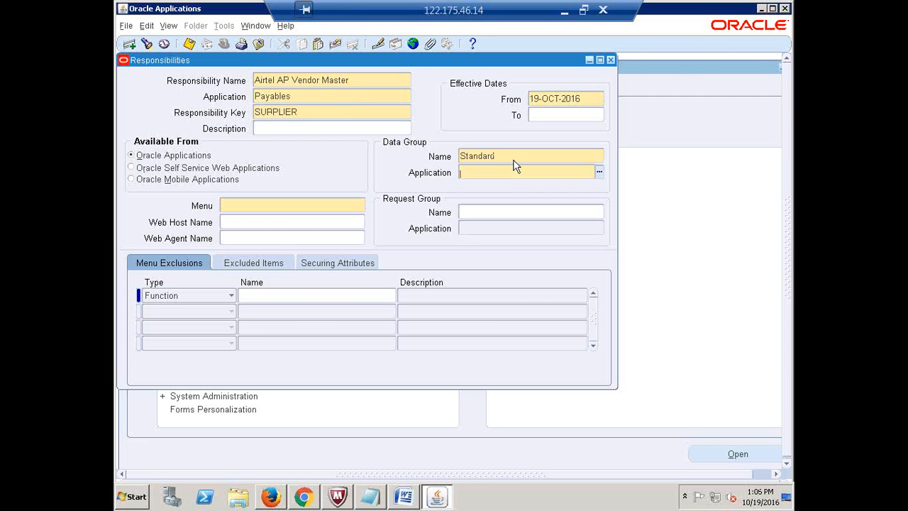
pyautogui.write('payables')
pyautogui.press('Tab')
pyautogui.write('AIRTEL')
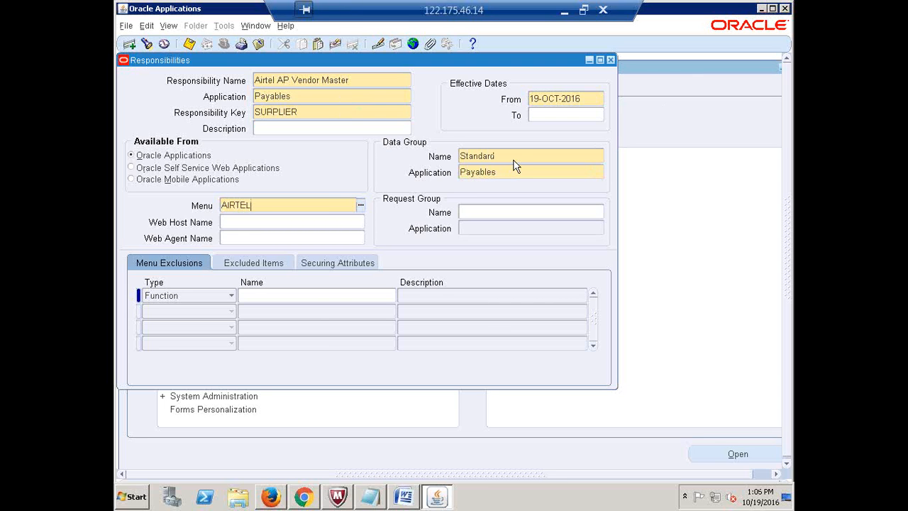
pyautogui.write('_VEN')
pyautogui.press('Tab')
# - Set request group AIRTEL_SUPPLIER_REPORTS and copy the responsibility name
pyautogui.click(480, 213)
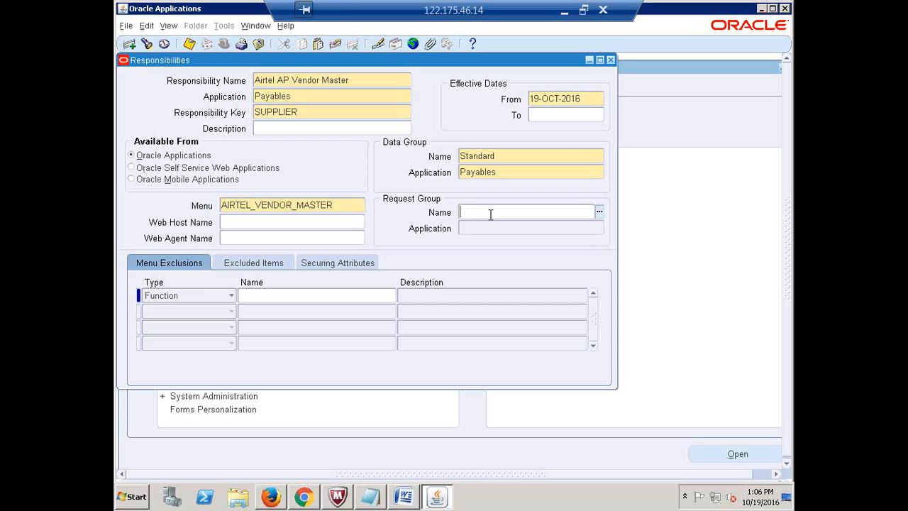
pyautogui.write('AIRTEL_VEN')
pyautogui.press('Tab')
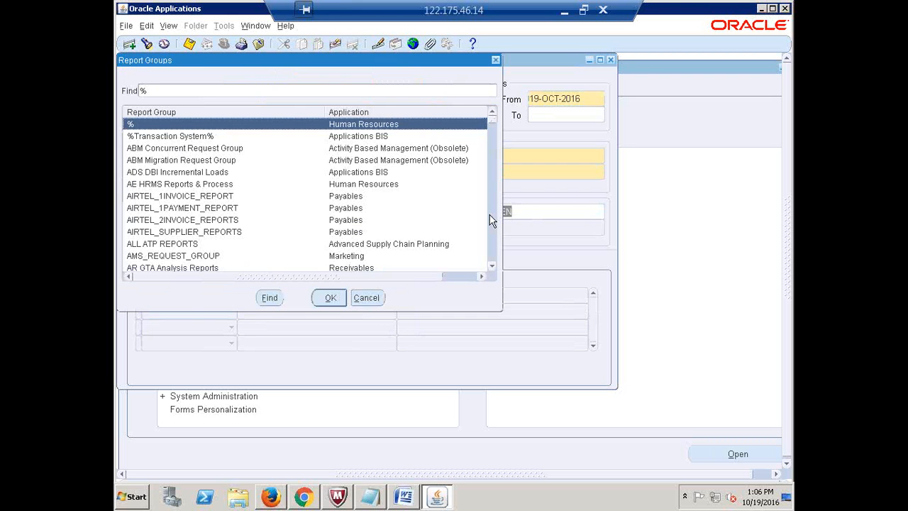
pyautogui.click(495, 60)
pyautogui.press('BackSpace')
pyautogui.press('BackSpace')
pyautogui.press('BackSpace')
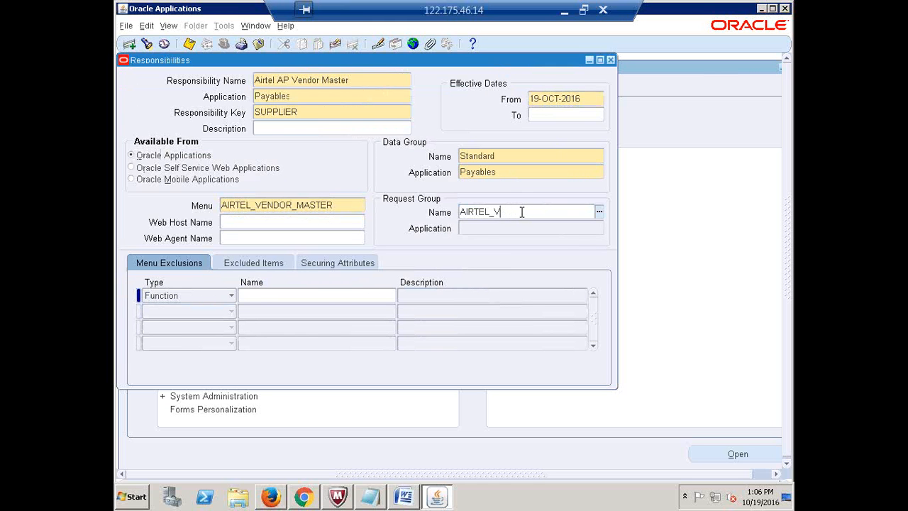
pyautogui.write('SU')
pyautogui.press('Tab')
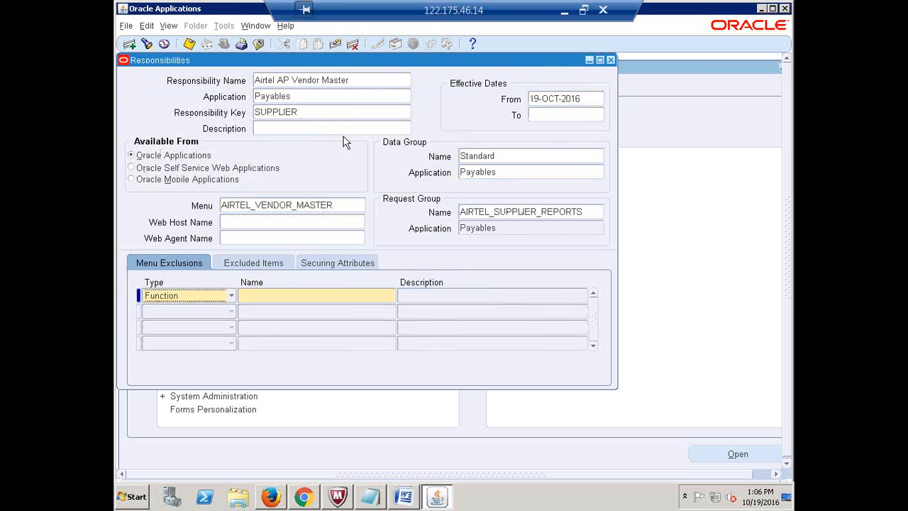
pyautogui.click(360, 83)
pyautogui.hotkey('ctrl', 'c')
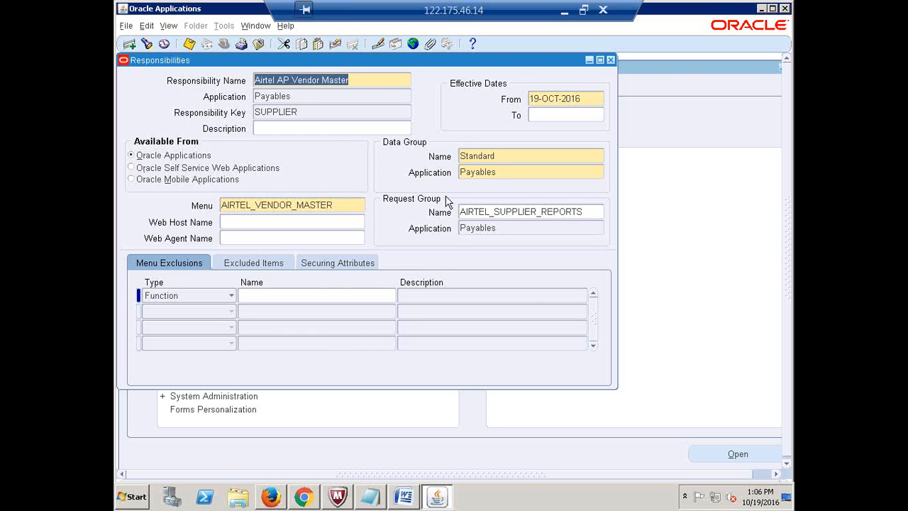
pyautogui.click(567, 14)
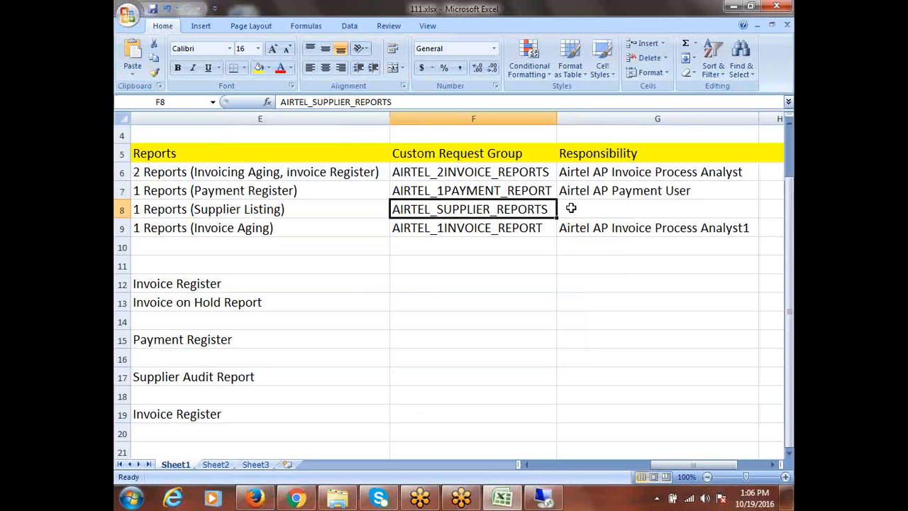
# - Paste 'Airtel AP Vendor Master' into G8 beside AIRTEL_SUPPLIER_REPORTS
pyautogui.click(570, 207)
pyautogui.hotkey('ctrl', 'v')
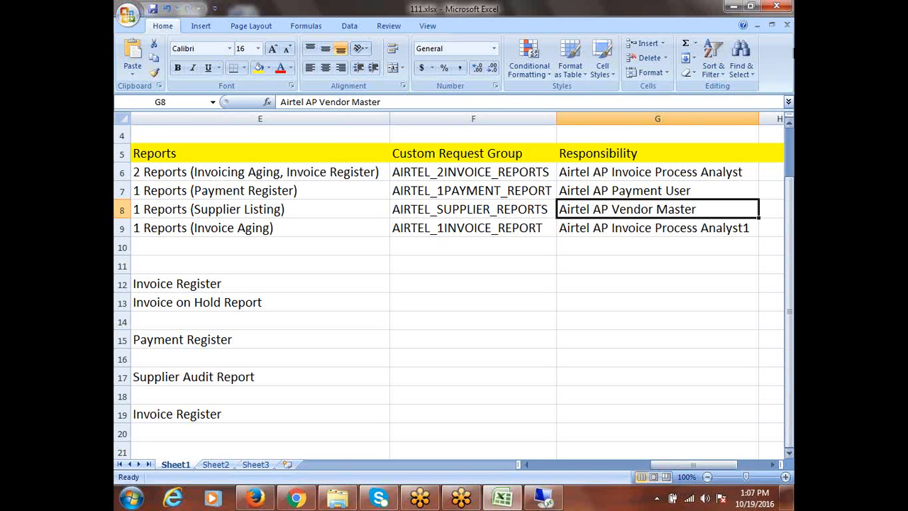
pyautogui.click(773, 464)
pyautogui.click(774, 464)
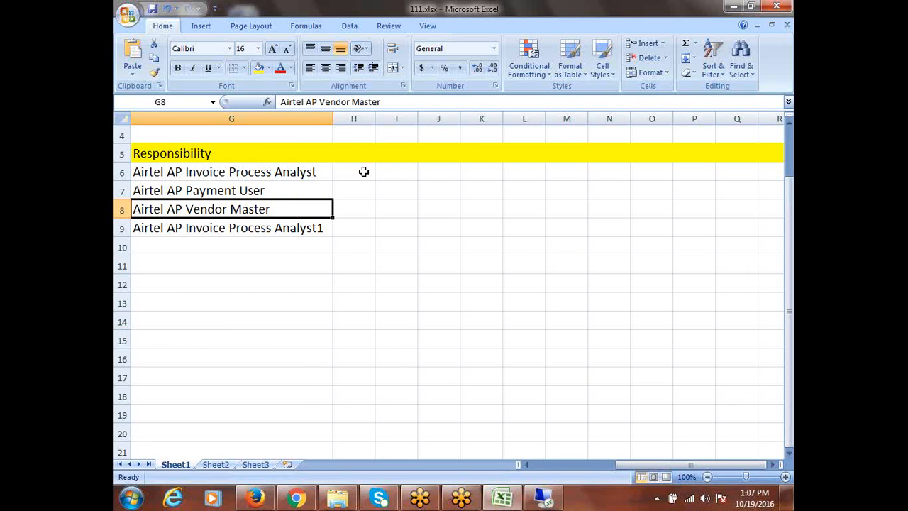
pyautogui.click(544, 499)
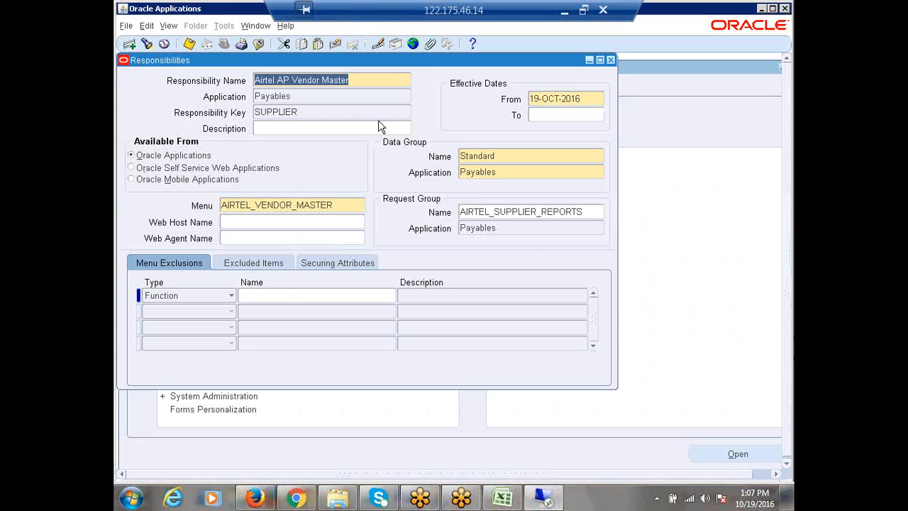
# - Close Responsibilities and open the Security > User > Define form
pyautogui.click(609, 60)
pyautogui.click(145, 257)
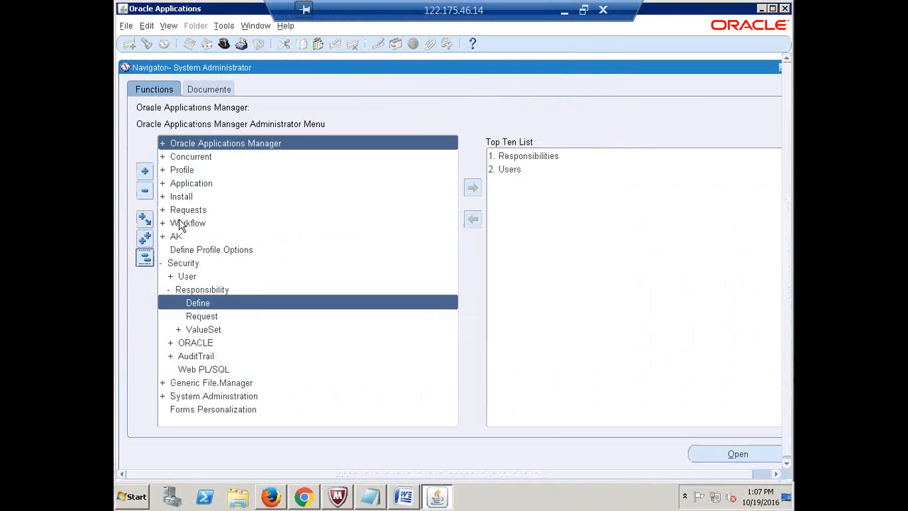
pyautogui.doubleClick(183, 263)
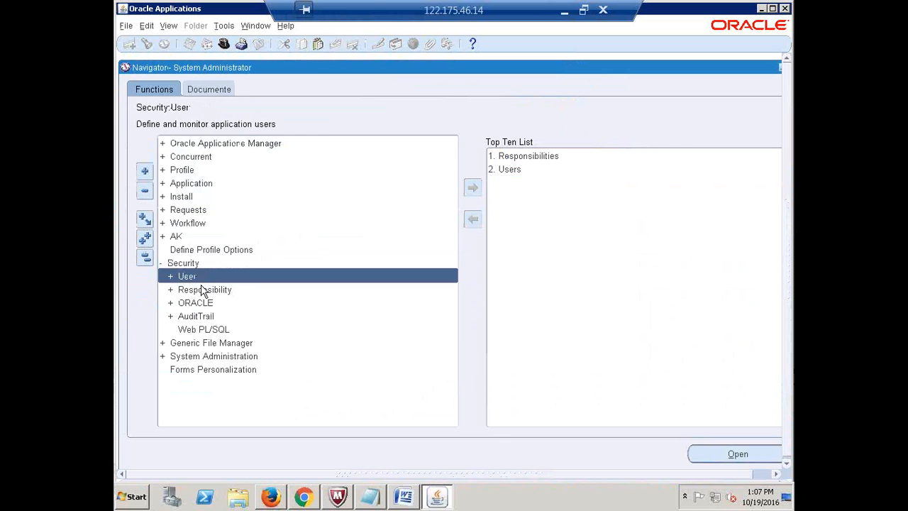
pyautogui.doubleClick(201, 278)
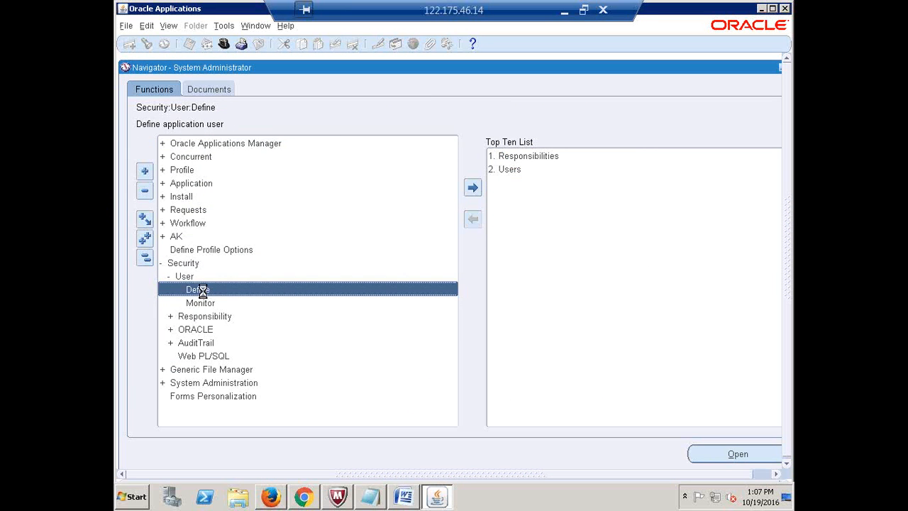
pyautogui.doubleClick(202, 290)
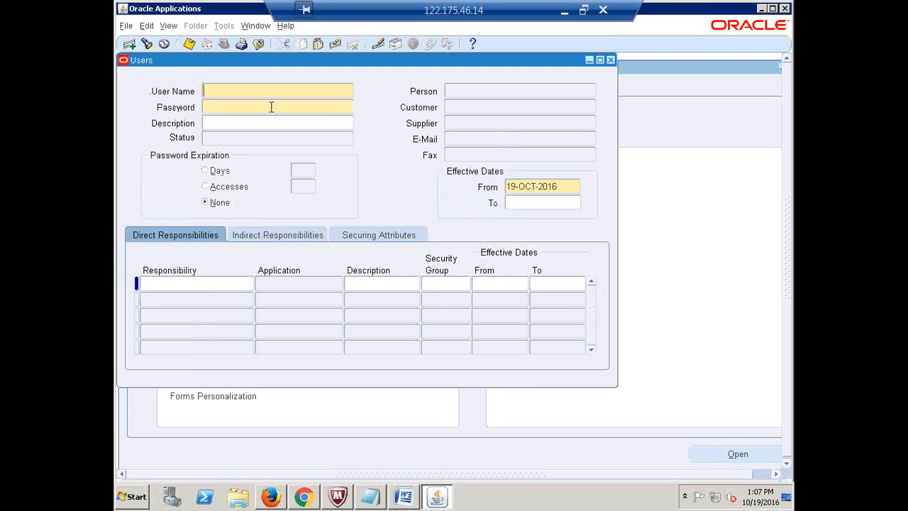
# - Enter user name AIRTEL10 and set its password
pyautogui.write('AIRTEL1')
pyautogui.click(270, 107)
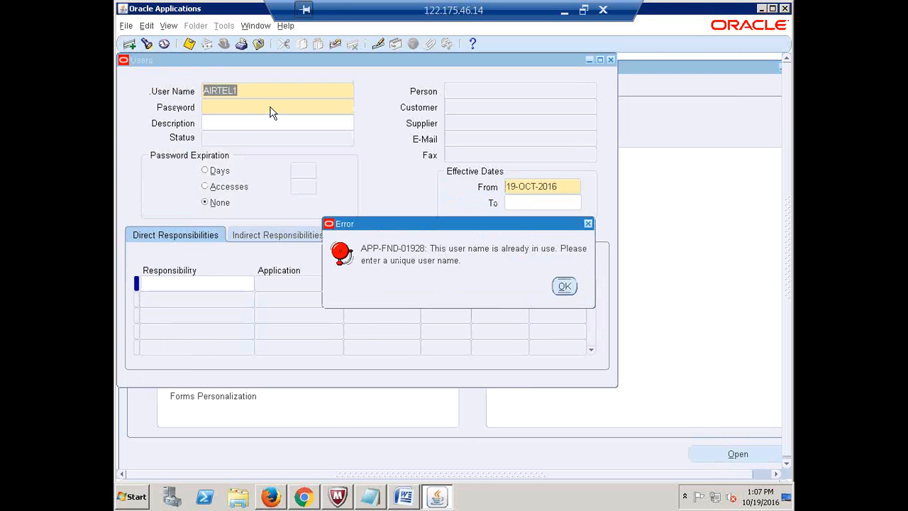
pyautogui.press('Return')
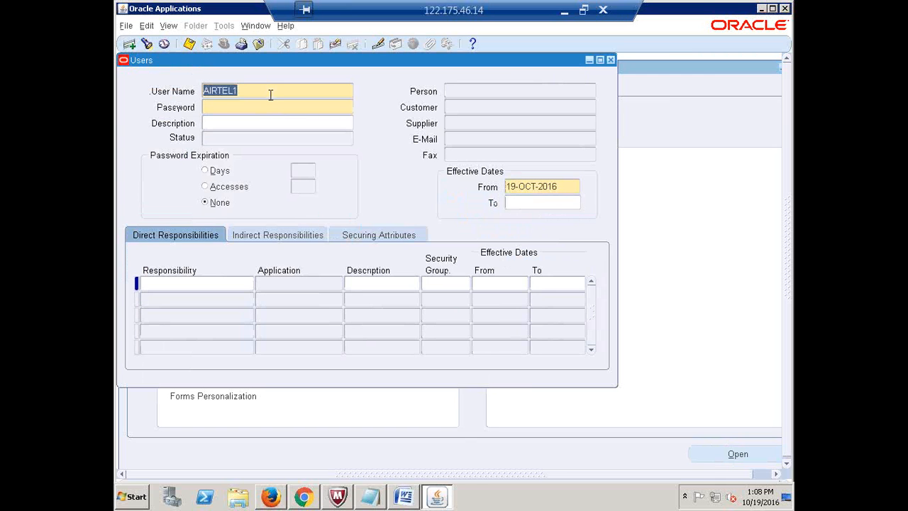
pyautogui.click(271, 95)
pyautogui.press('BackSpace')
pyautogui.write('10')
pyautogui.press('Tab')
pyautogui.write('****')
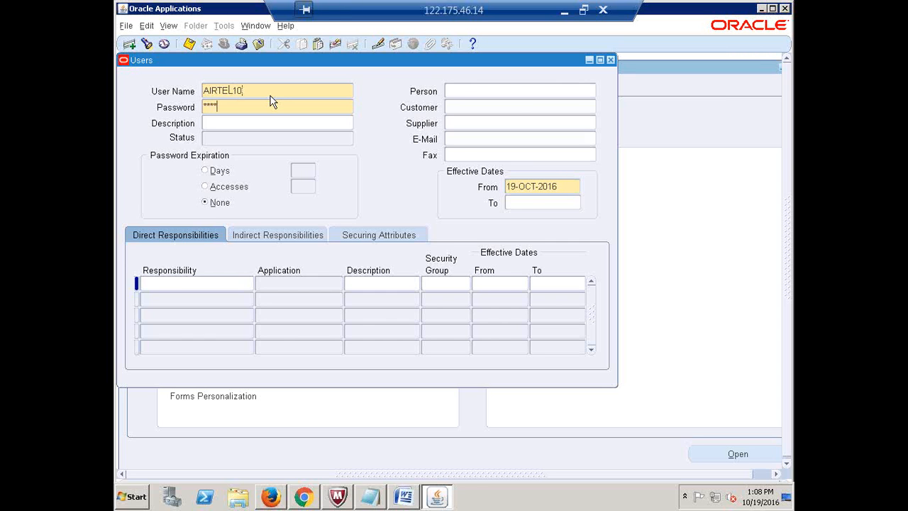
pyautogui.press('Tab')
pyautogui.write('****')
pyautogui.press('Tab')
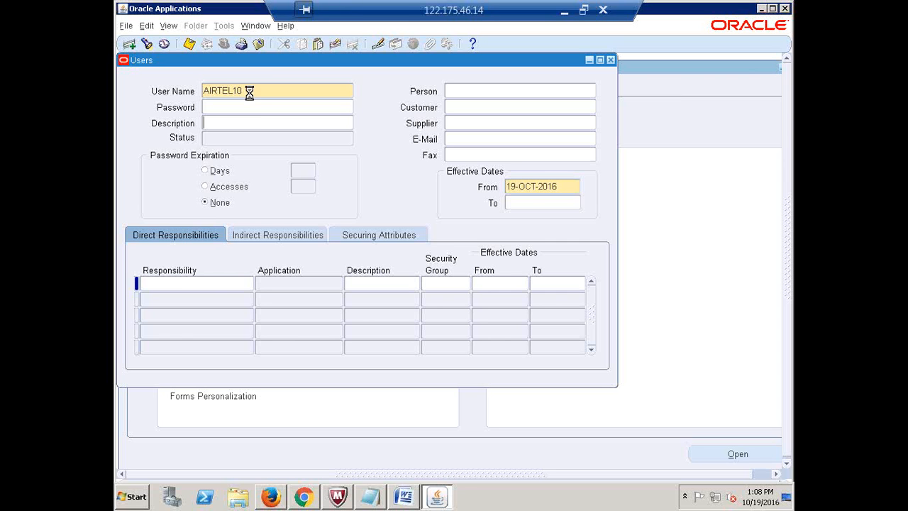
# - Set and confirm a new password for AIRTEL10 so the account shows Active
pyautogui.doubleClick(251, 93)
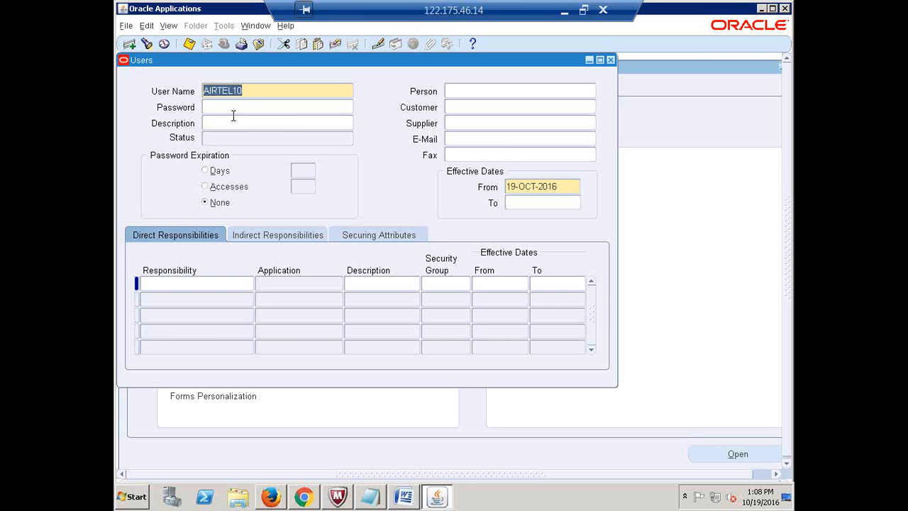
pyautogui.click(226, 106)
pyautogui.write('*******')
pyautogui.press('Tab')
pyautogui.write('***')
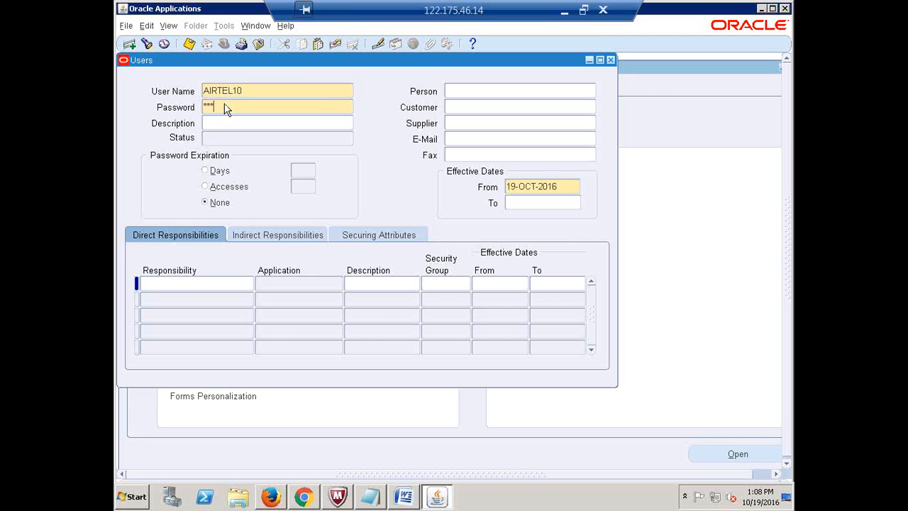
pyautogui.write('****')
pyautogui.press('Tab')
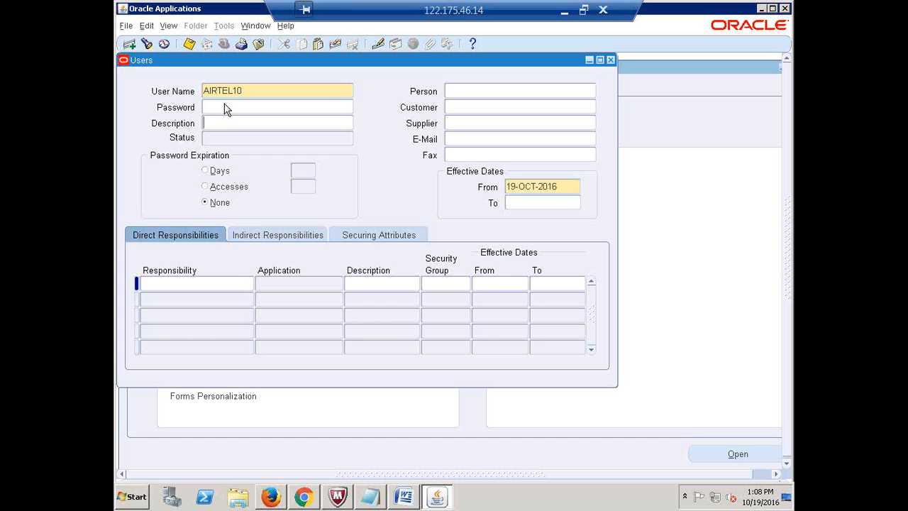
pyautogui.click(236, 282)
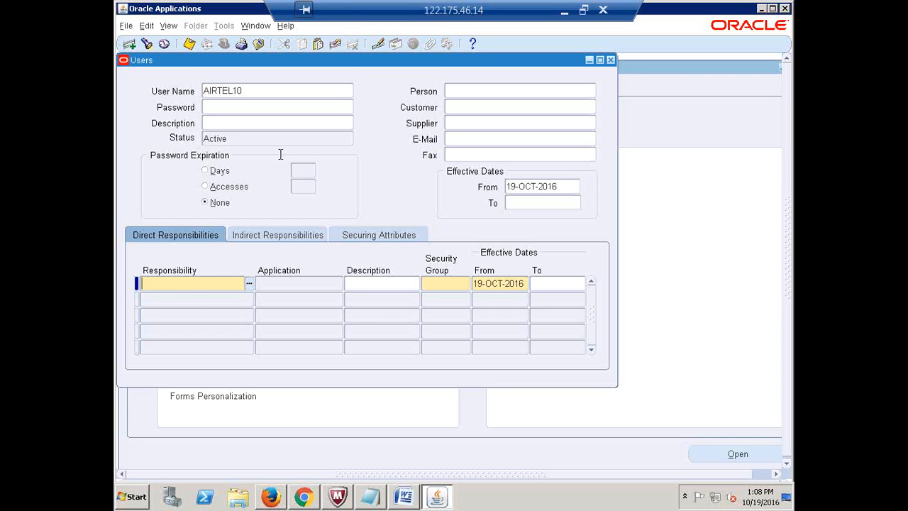
# - Add Airtel AP Invoice Process Analyst and Invoice Process Analyst1 as AIRTEL10's first two responsibilities
pyautogui.doubleClick(259, 90)
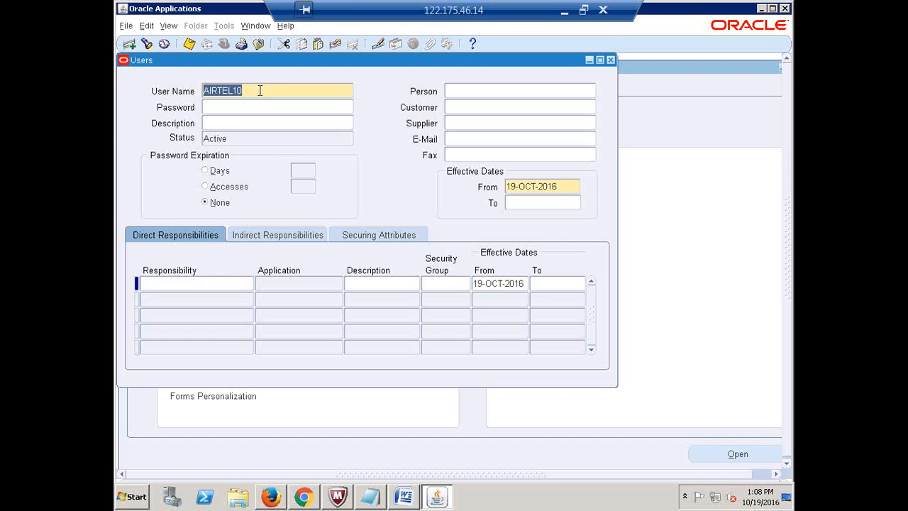
pyautogui.click(222, 282)
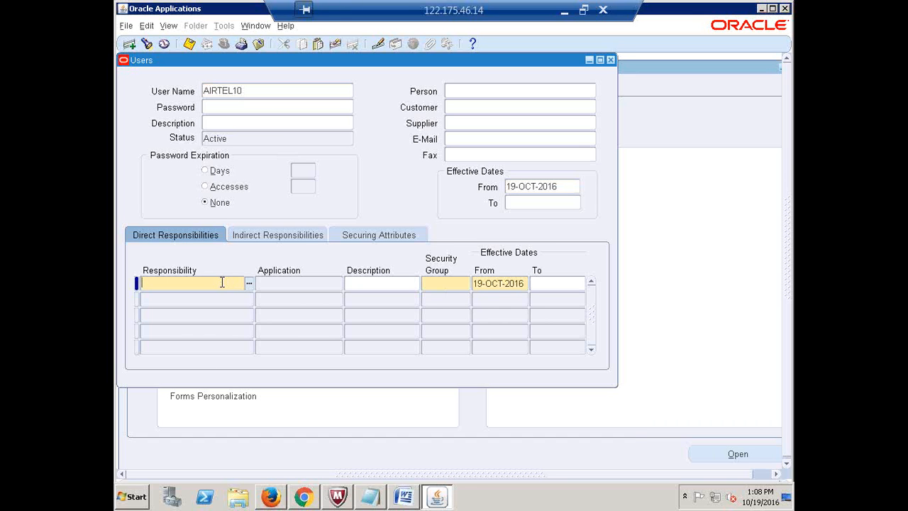
pyautogui.write('AIRTEL AP')
pyautogui.press('Tab')
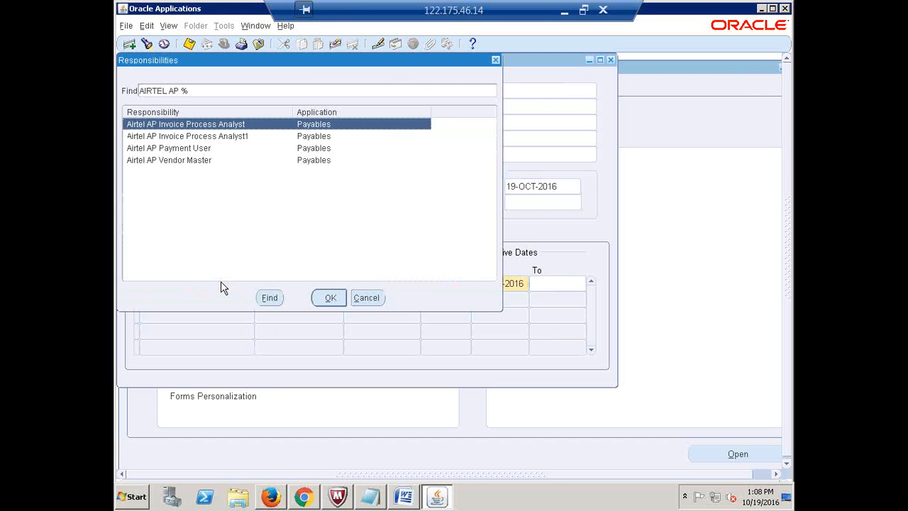
pyautogui.press('Return')
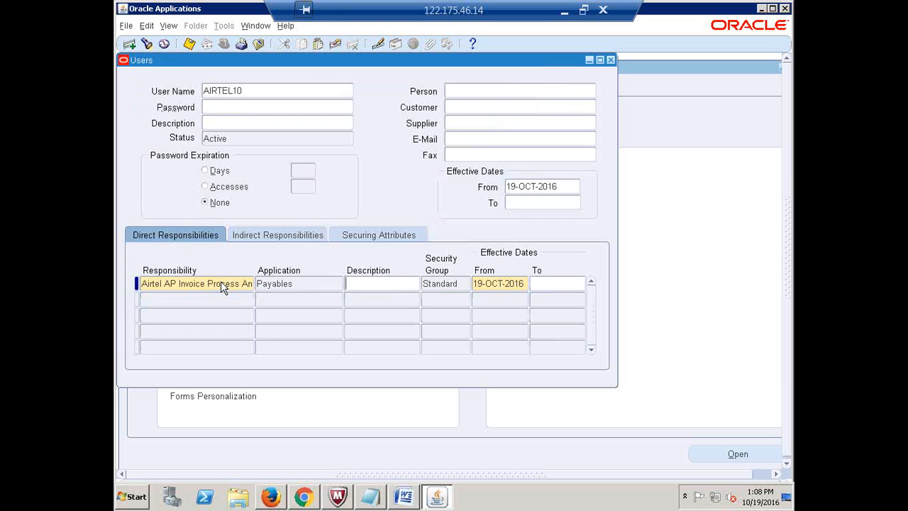
pyautogui.click(216, 298)
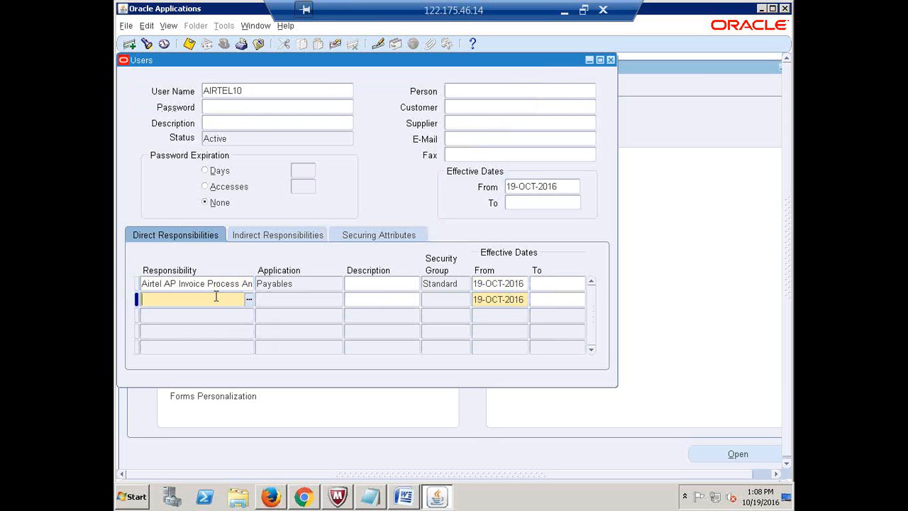
pyautogui.write('AIRTEL AP')
pyautogui.press('Tab')
pyautogui.press('Return')
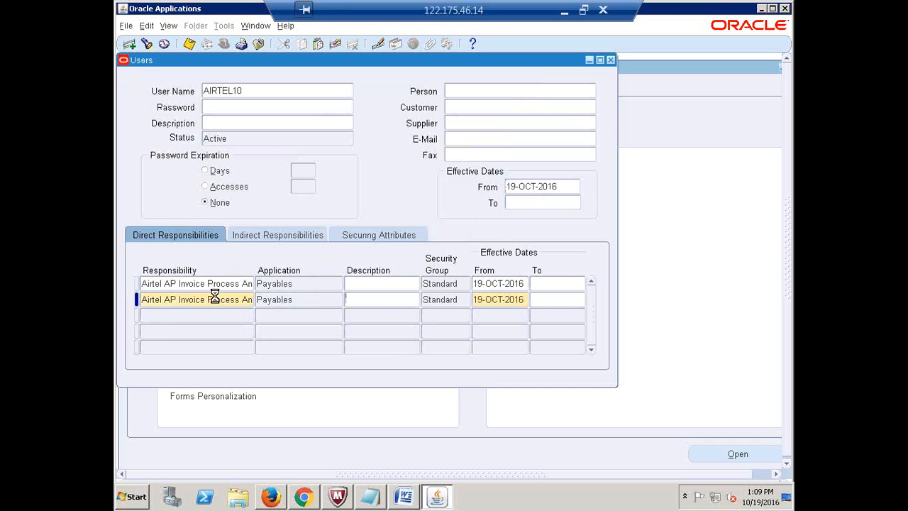
# - Add Airtel AP Payment User and Airtel AP Vendor Master in the third and fourth rows
pyautogui.press('Down')
pyautogui.write('AIRTEL')
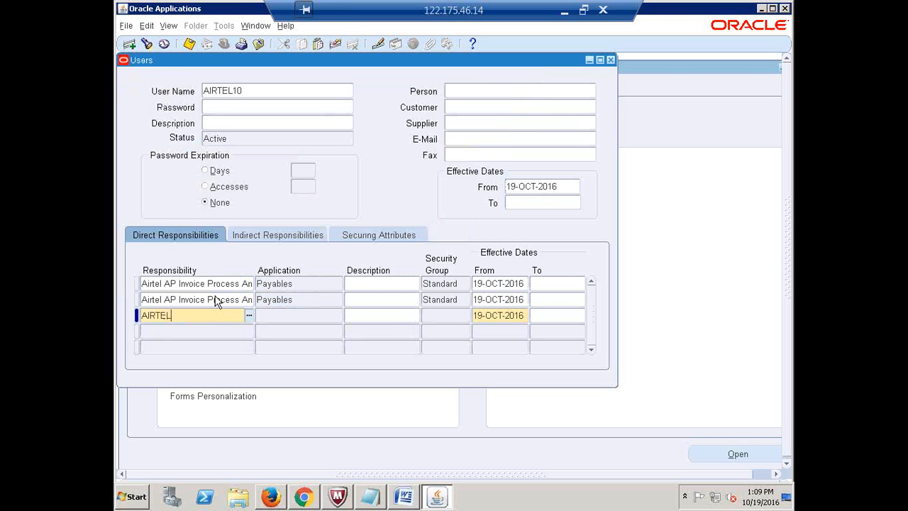
pyautogui.press('Tab')
pyautogui.press('Down')
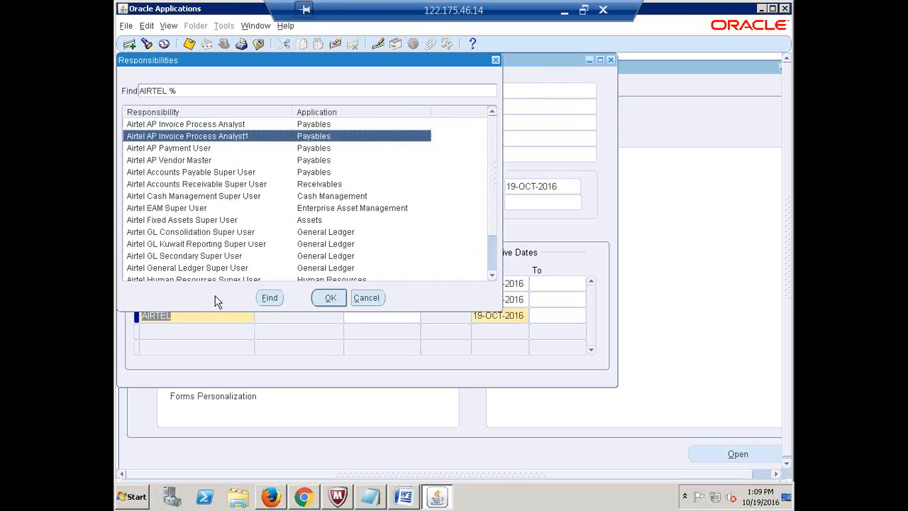
pyautogui.click(499, 59)
pyautogui.write('AIRTEL AP')
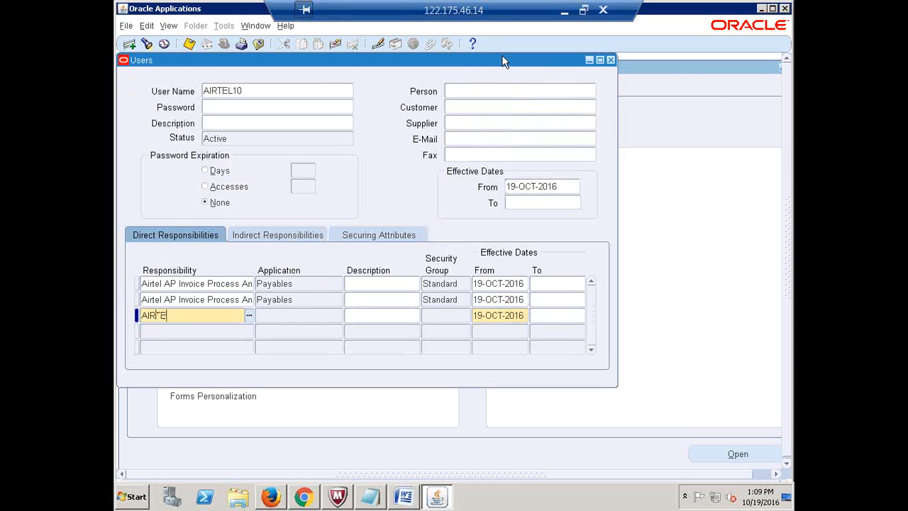
pyautogui.press('Tab')
pyautogui.press('Down')
pyautogui.press('Down')
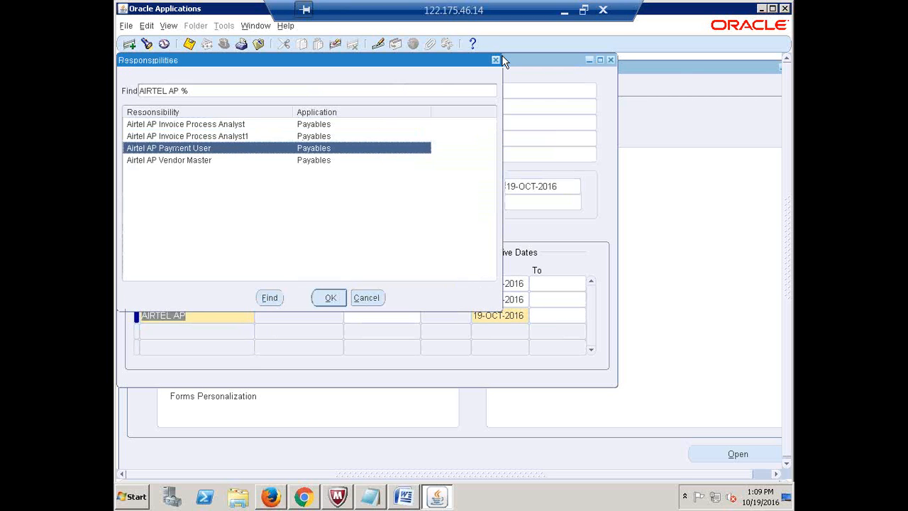
pyautogui.press('Return')
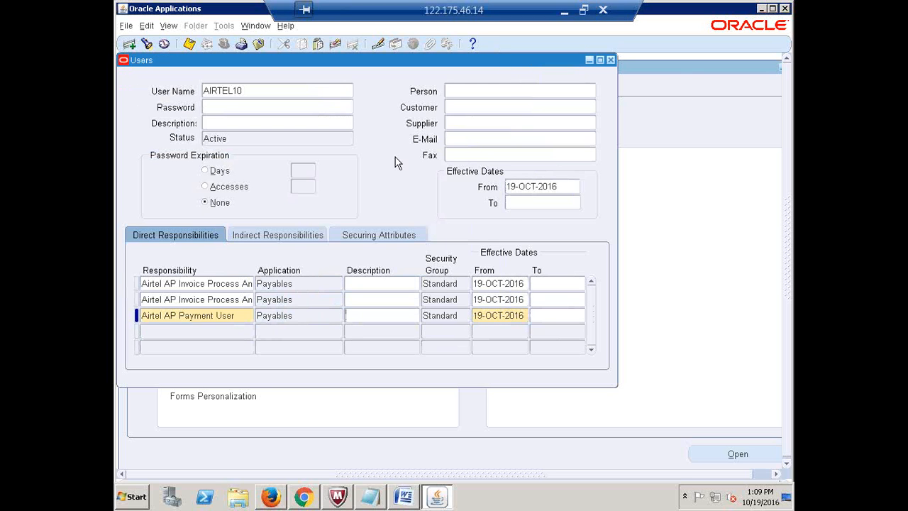
pyautogui.click(205, 331)
pyautogui.write('AIRTEL AP')
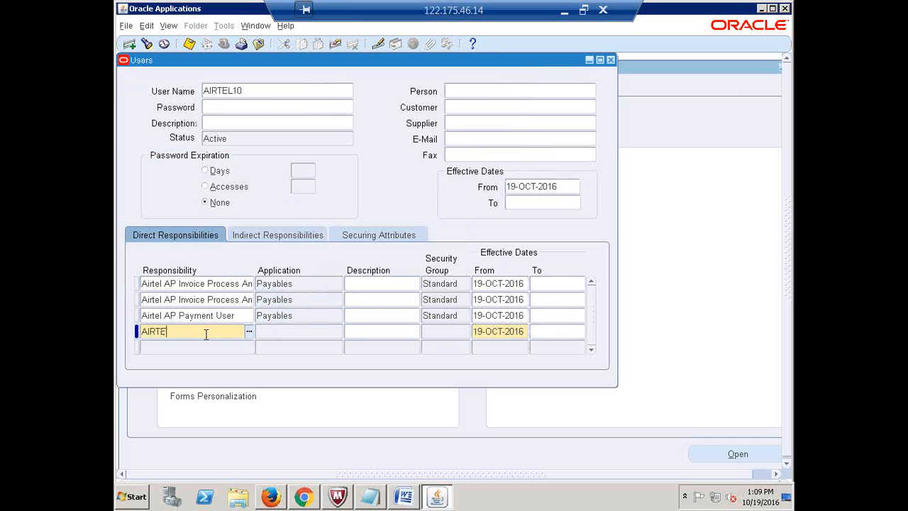
pyautogui.press('Down')
pyautogui.press('Down')
pyautogui.press('Down')
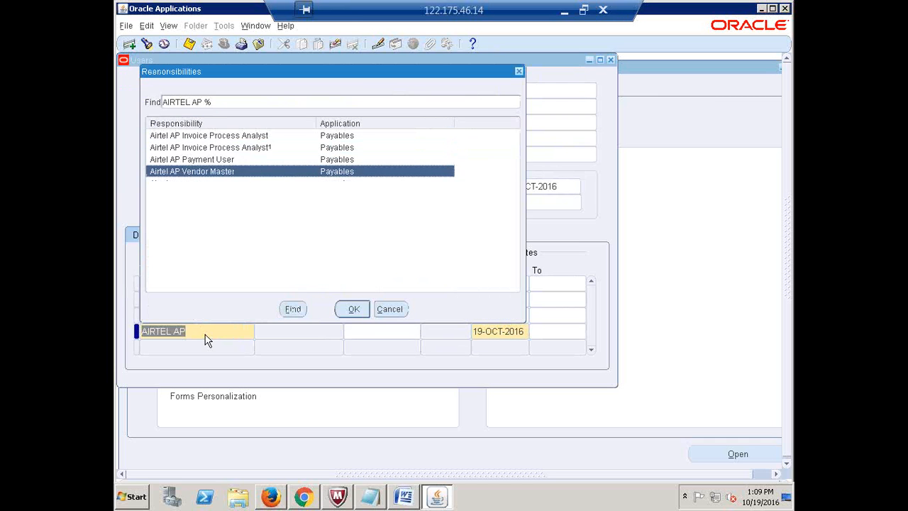
pyautogui.press('Return')
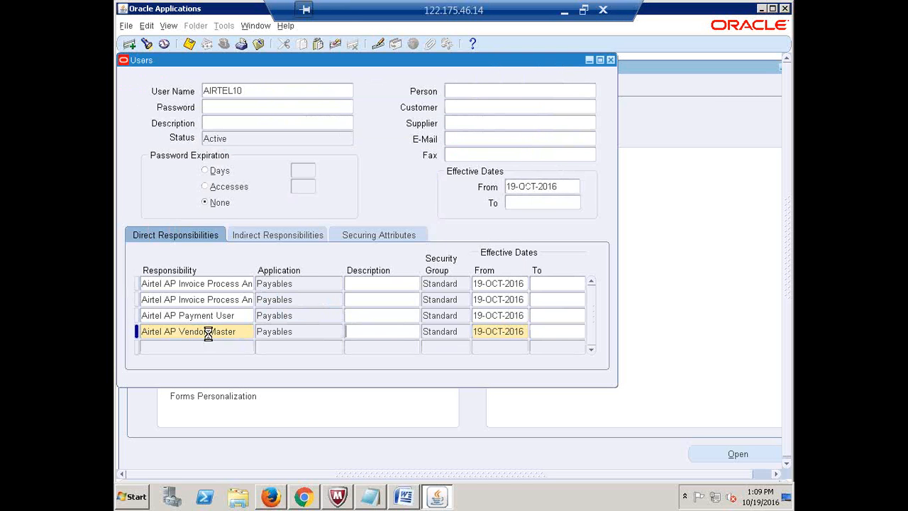
# - Close the Users form and Navigator, exit Oracle Applications, and close the R12 browser tab
pyautogui.click(610, 60)
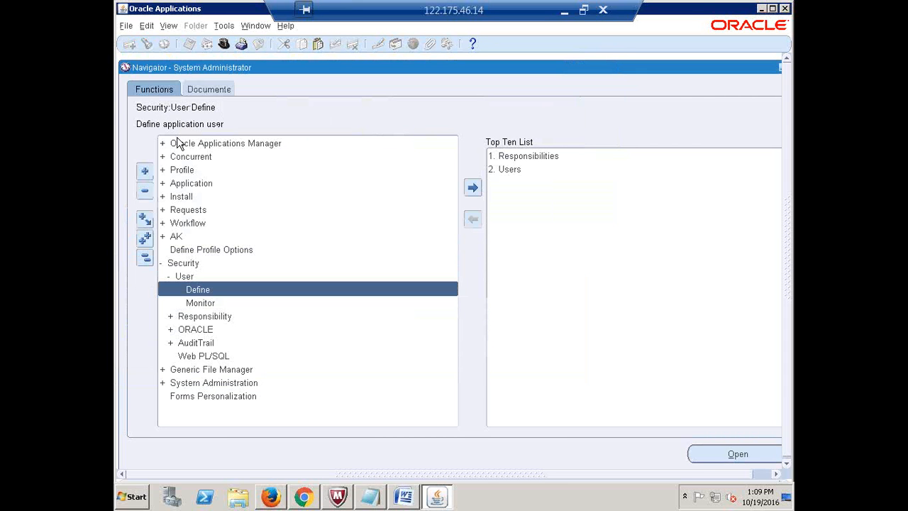
pyautogui.click(145, 256)
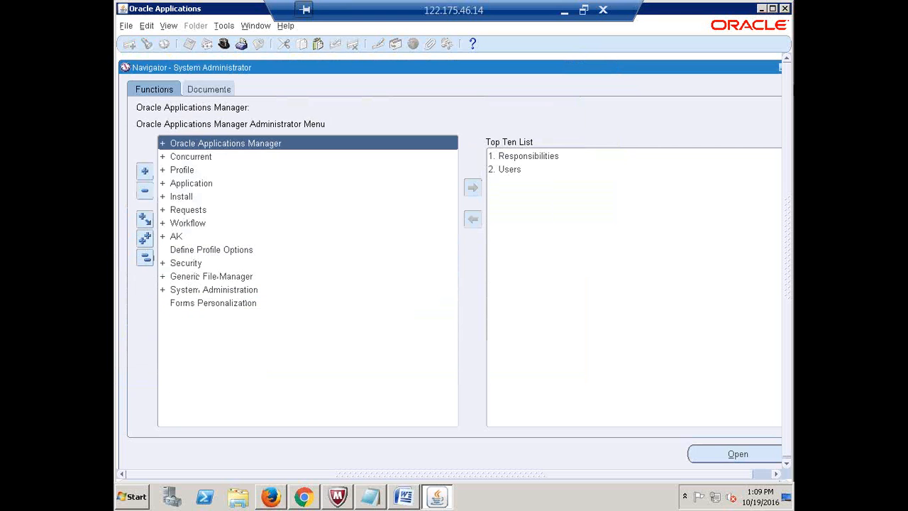
pyautogui.click(785, 9)
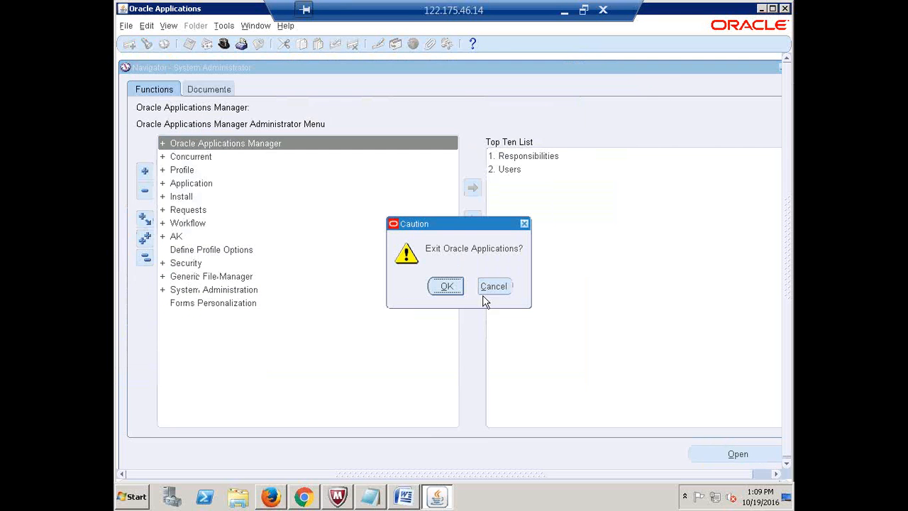
pyautogui.click(447, 286)
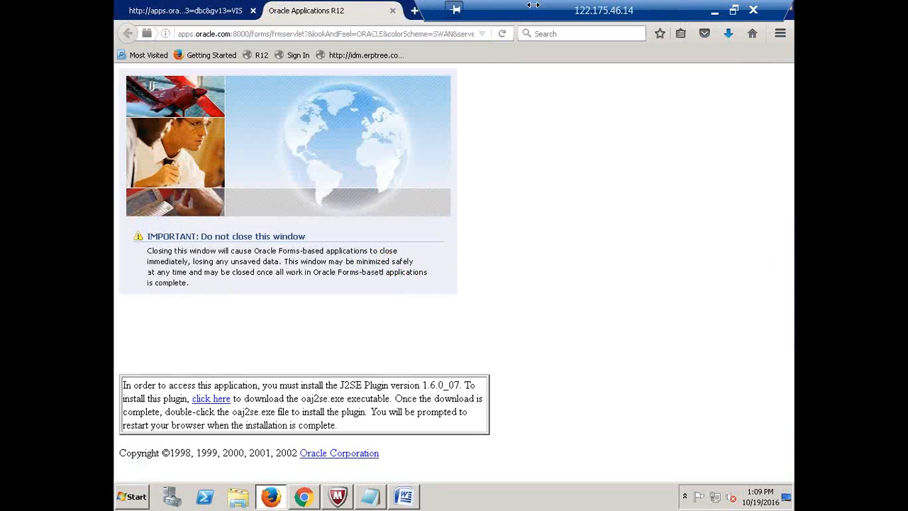
pyautogui.click(392, 11)
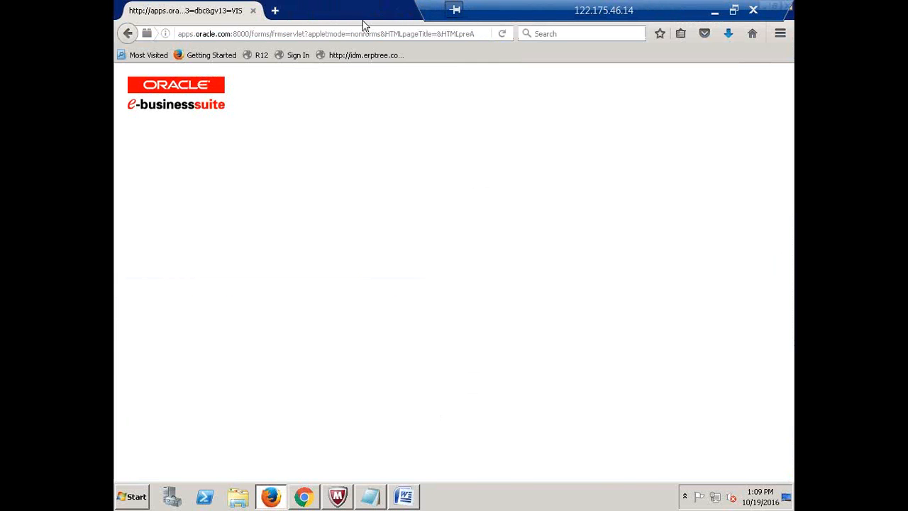
pyautogui.click(294, 55)
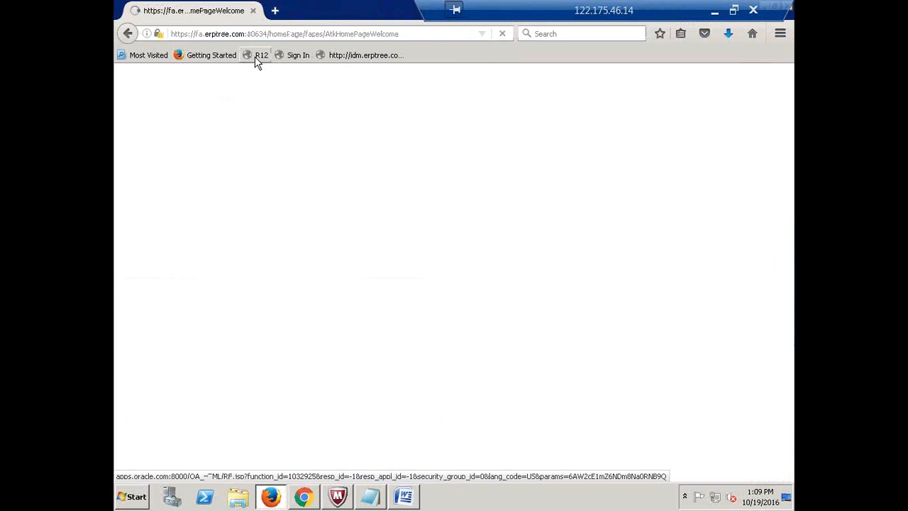
# - Log in to R12 as AIRTEL10 with its password and submit the required new password
pyautogui.click(258, 56)
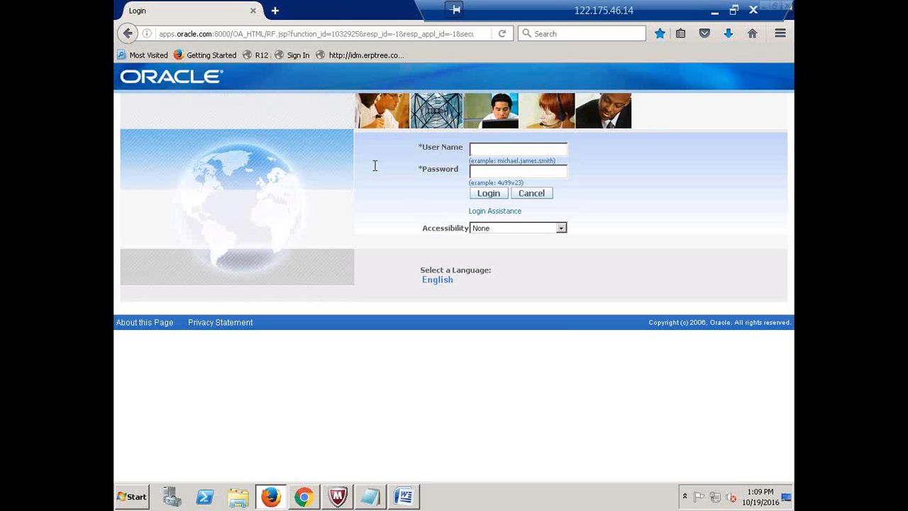
pyautogui.write('AIRTEL10')
pyautogui.press('Tab')
pyautogui.write('oracle')
pyautogui.press('Return')
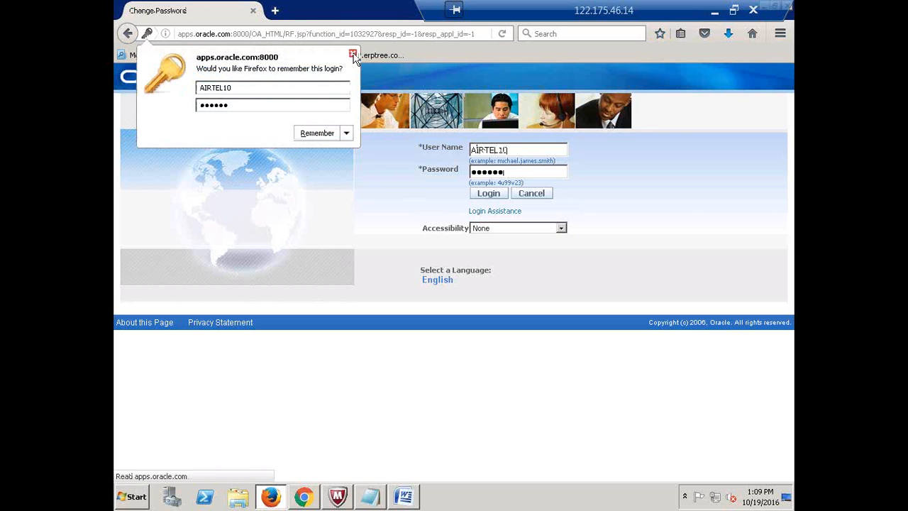
pyautogui.click(353, 55)
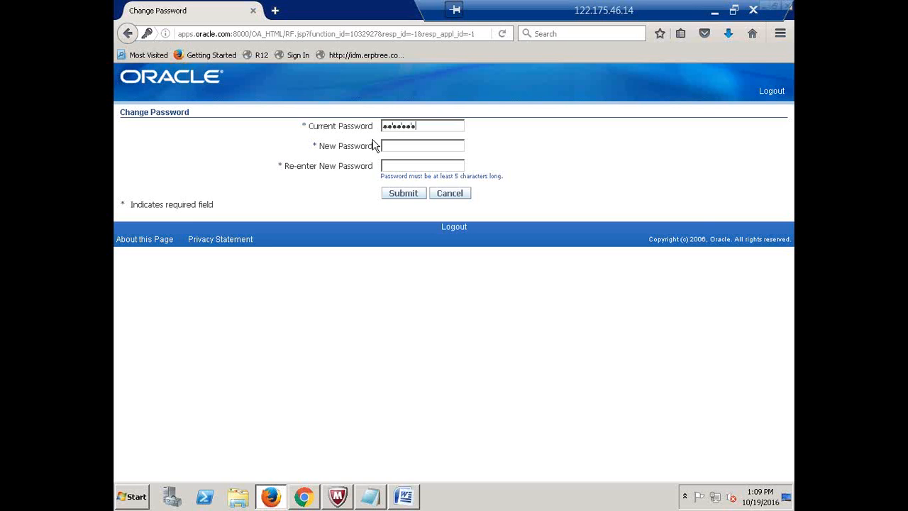
pyautogui.press('BackSpace')
pyautogui.press('BackSpace')
pyautogui.press('BackSpace')
pyautogui.press('BackSpace')
pyautogui.press('BackSpace')
pyautogui.press('BackSpace')
pyautogui.press('Return')
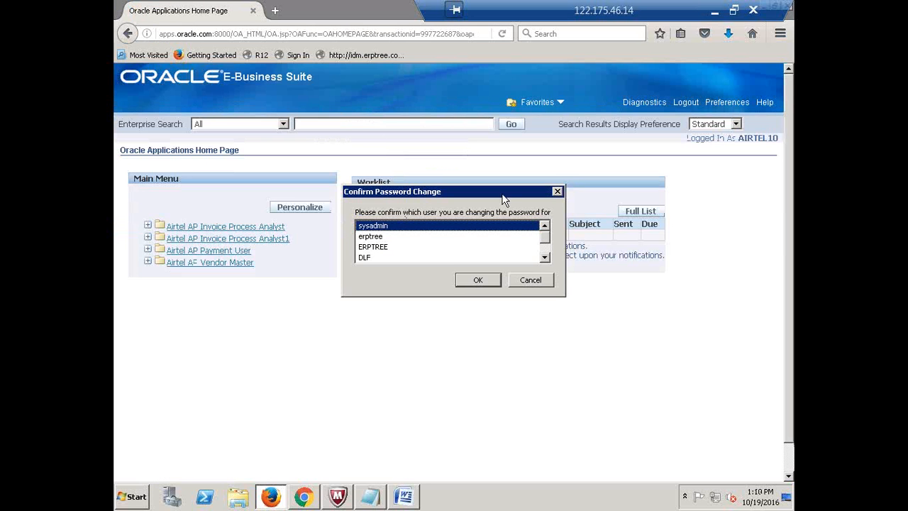
# - Open Invoice Batches under Airtel AP Invoice Process Analyst > Invoices > Entry
pyautogui.click(557, 191)
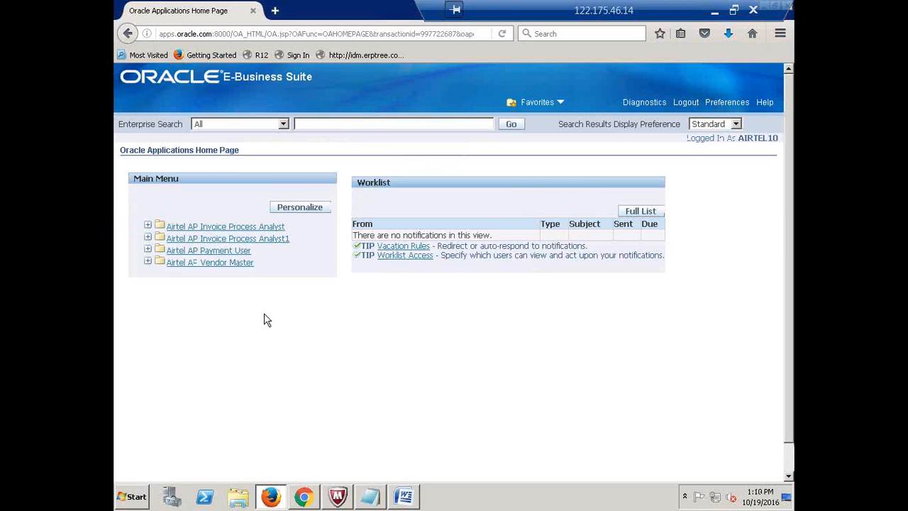
pyautogui.click(231, 252)
pyautogui.click(223, 227)
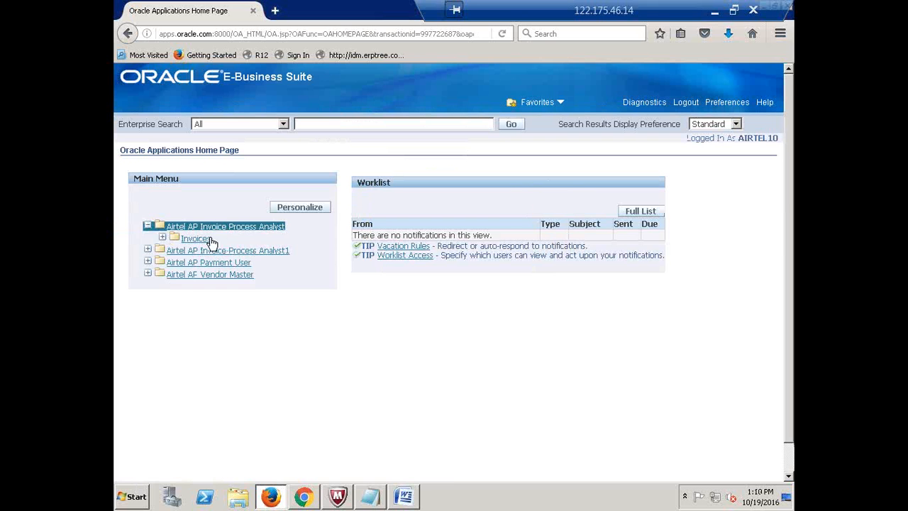
pyautogui.click(199, 240)
pyautogui.click(204, 250)
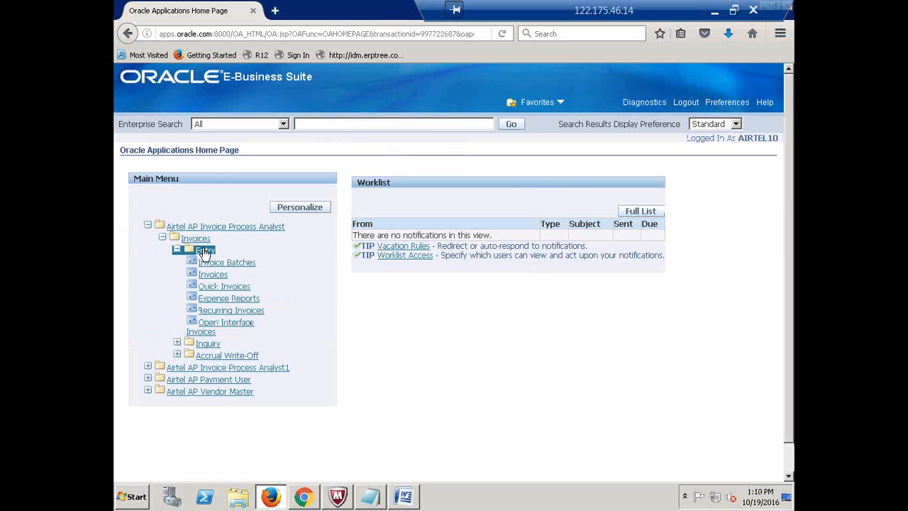
pyautogui.click(213, 263)
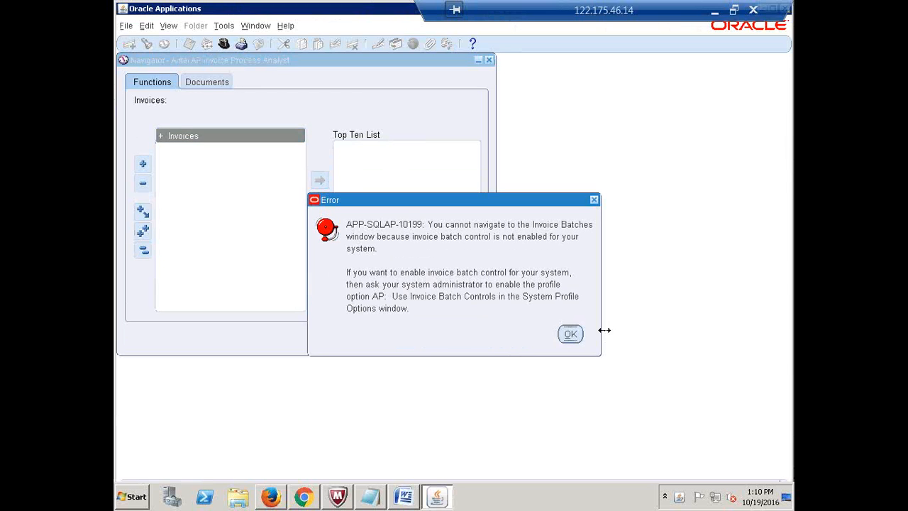
# - Dismiss the batch-control error and stay in Airtel AP Invoice Process Analyst
pyautogui.click(570, 333)
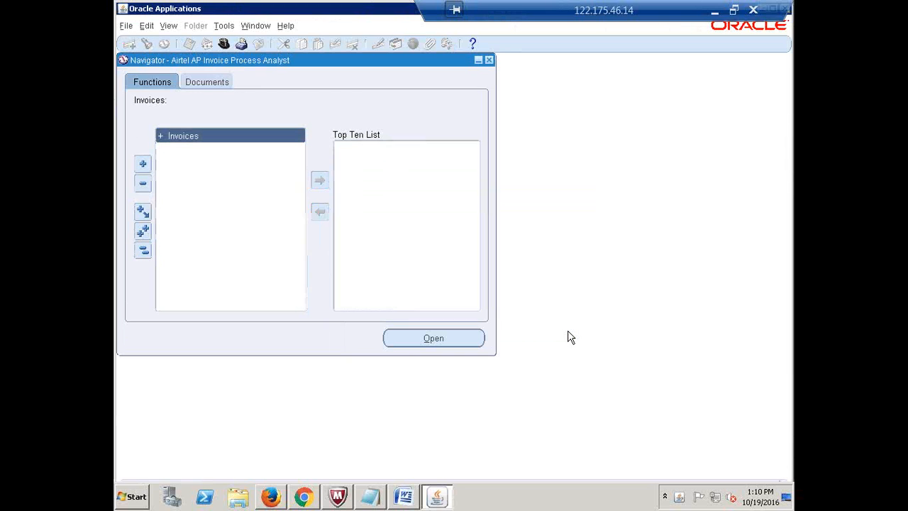
pyautogui.click(223, 44)
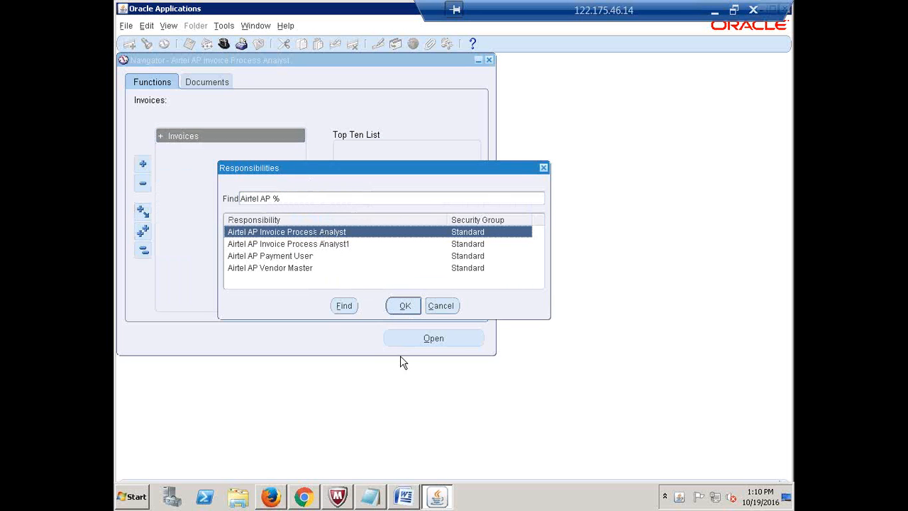
pyautogui.click(406, 311)
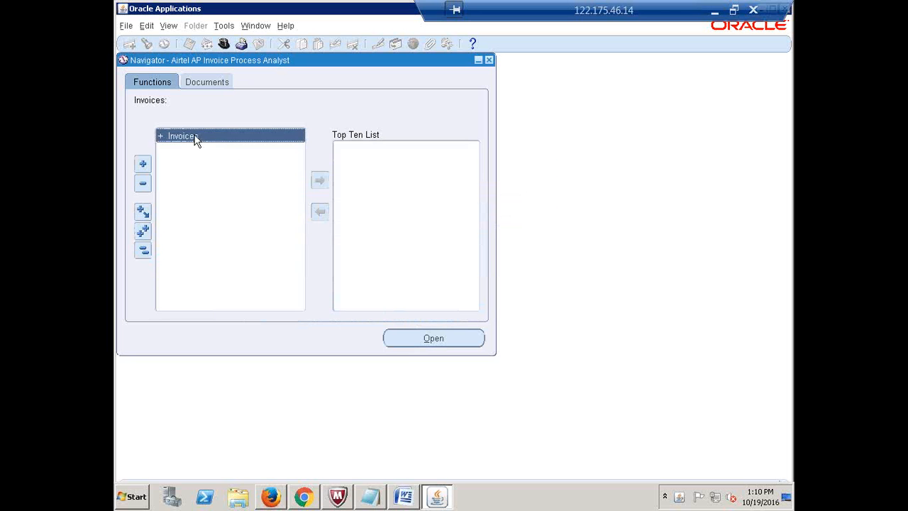
# - Expand Invoices, Entry and Inquiry to review the functions, then collapse the tree
pyautogui.doubleClick(197, 137)
pyautogui.doubleClick(190, 149)
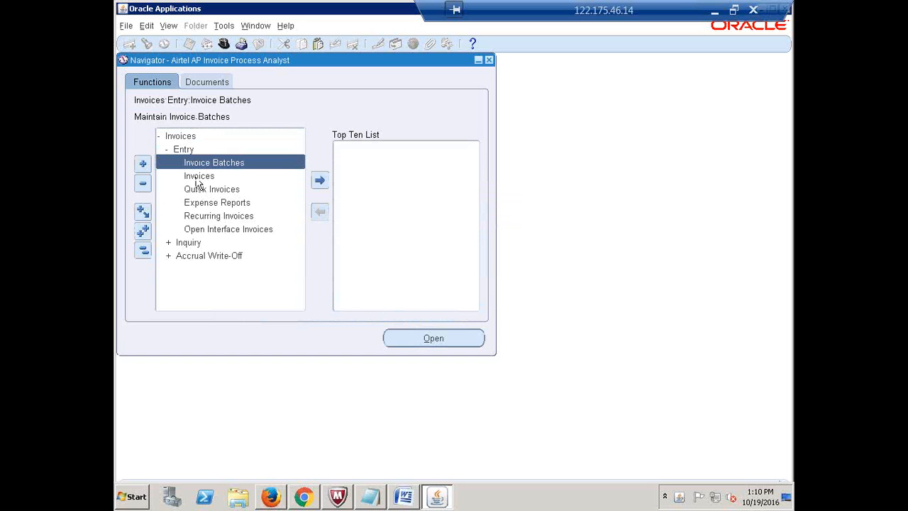
pyautogui.doubleClick(191, 242)
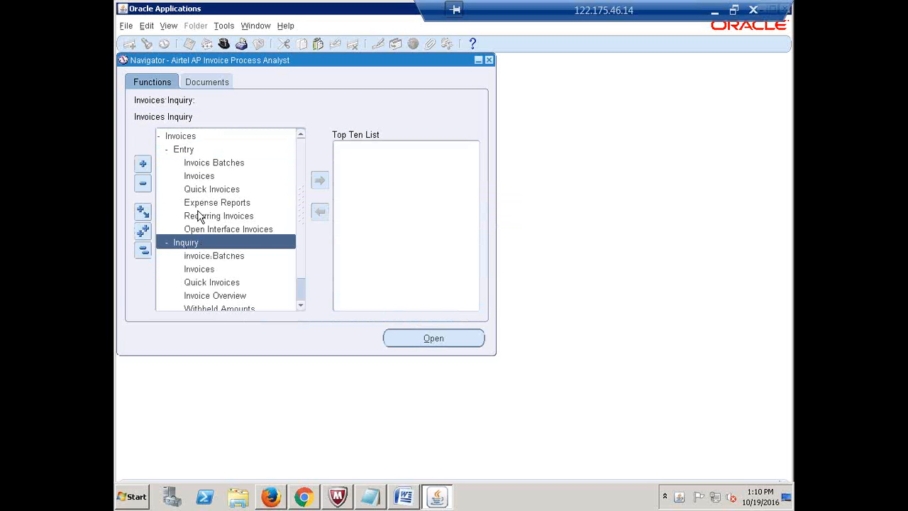
pyautogui.click(182, 138)
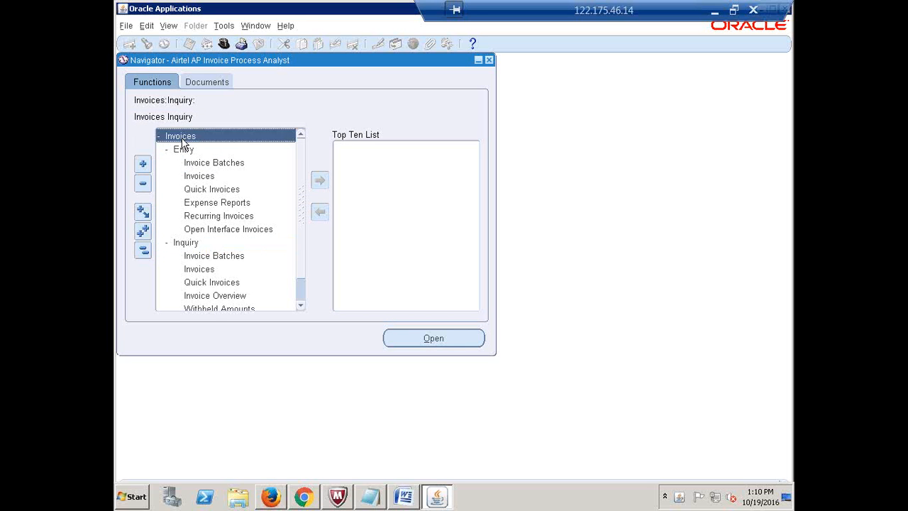
pyautogui.click(190, 243)
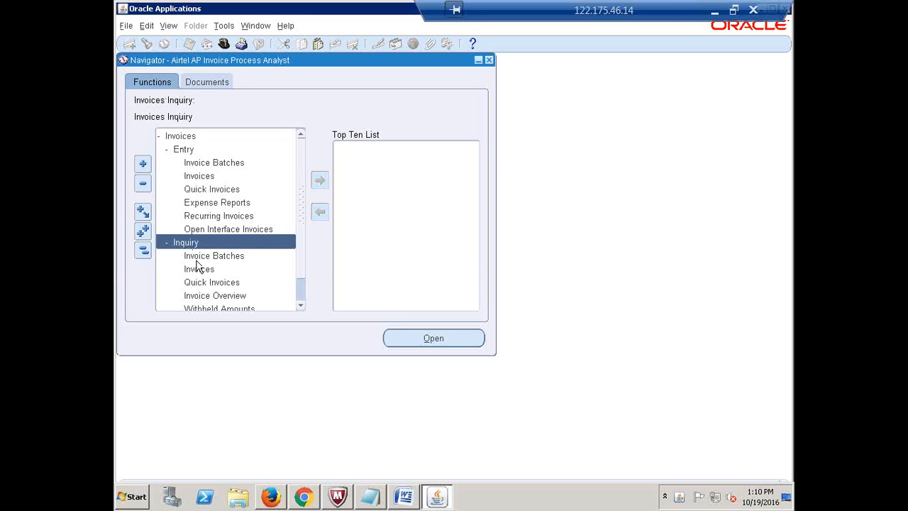
pyautogui.scroll(-1, 305, 259)
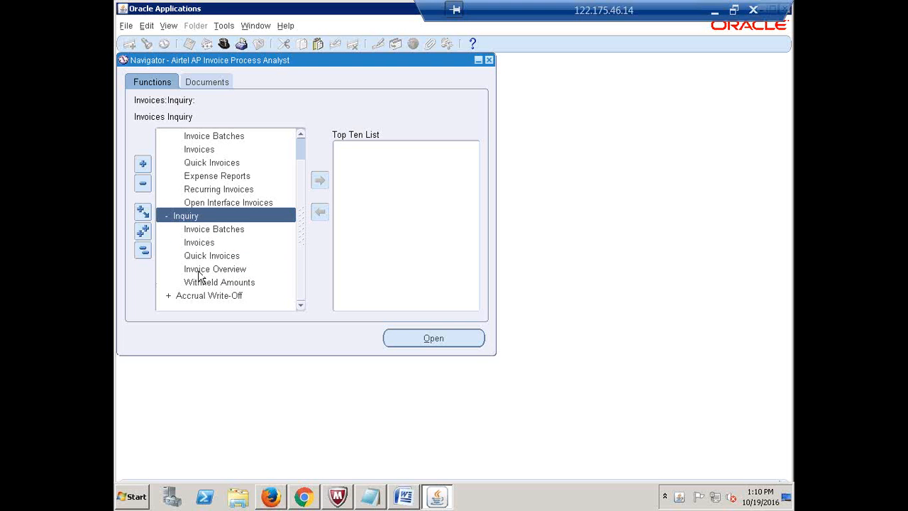
pyautogui.click(142, 249)
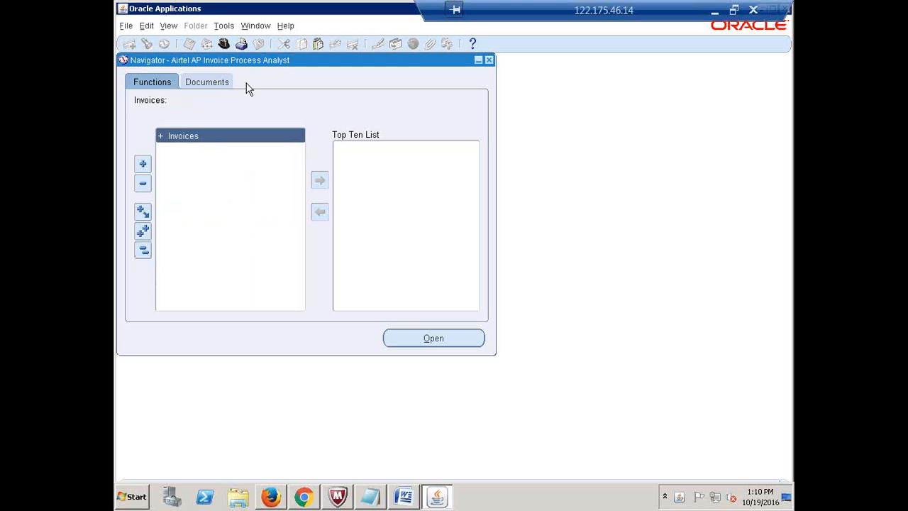
pyautogui.click(227, 45)
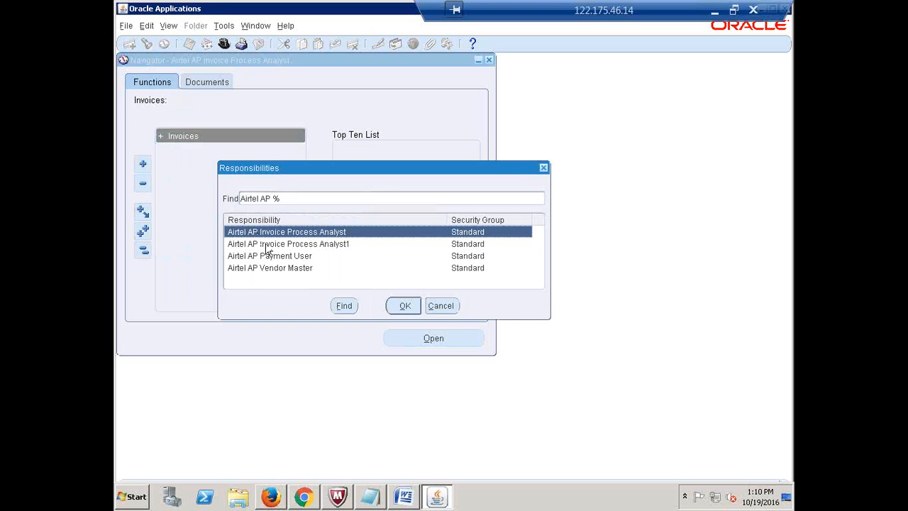
# - Cancel the responsibility switch and start a single new request from View > Requests
pyautogui.click(271, 248)
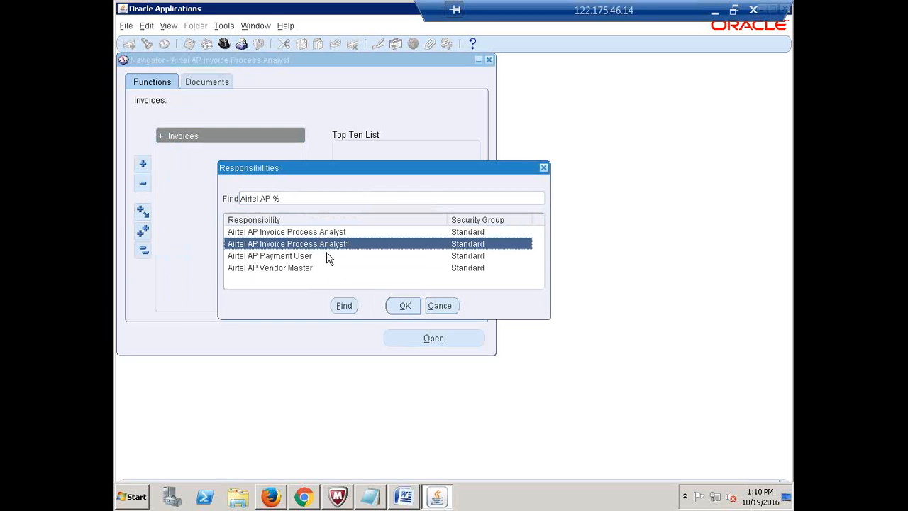
pyautogui.click(445, 307)
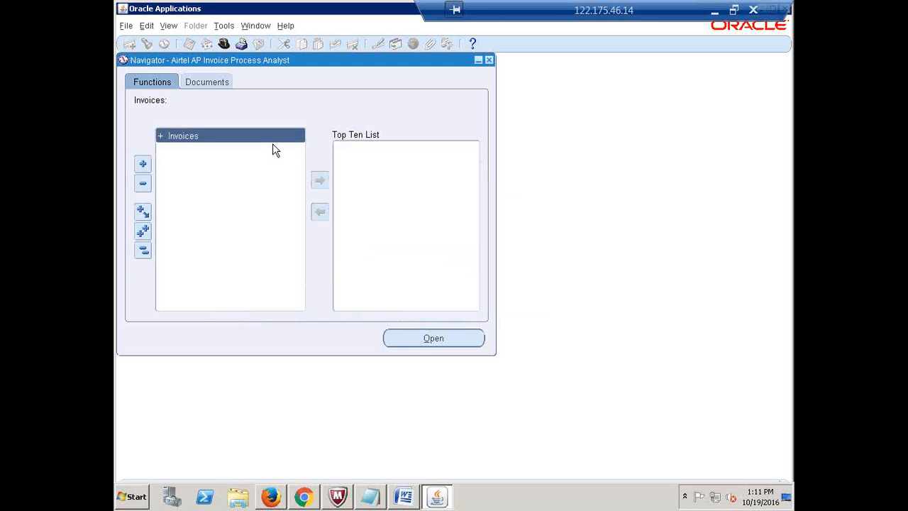
pyautogui.click(173, 28)
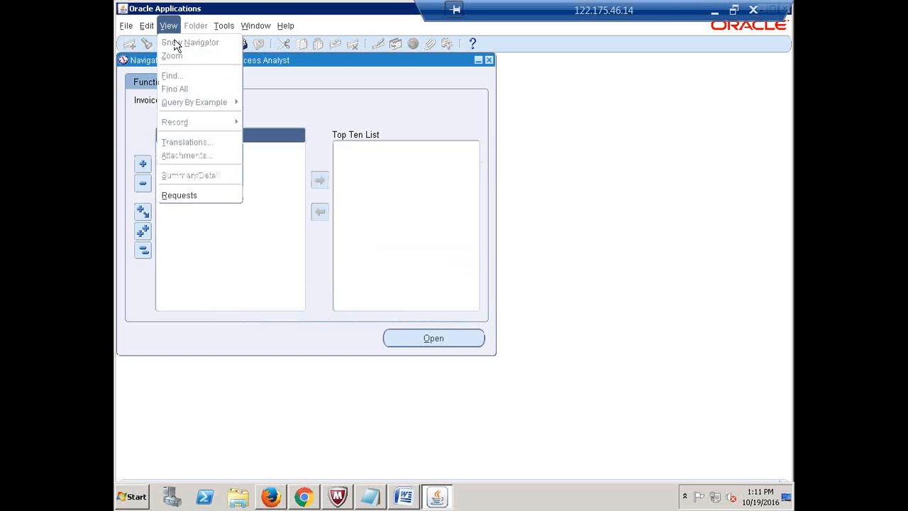
pyautogui.click(192, 195)
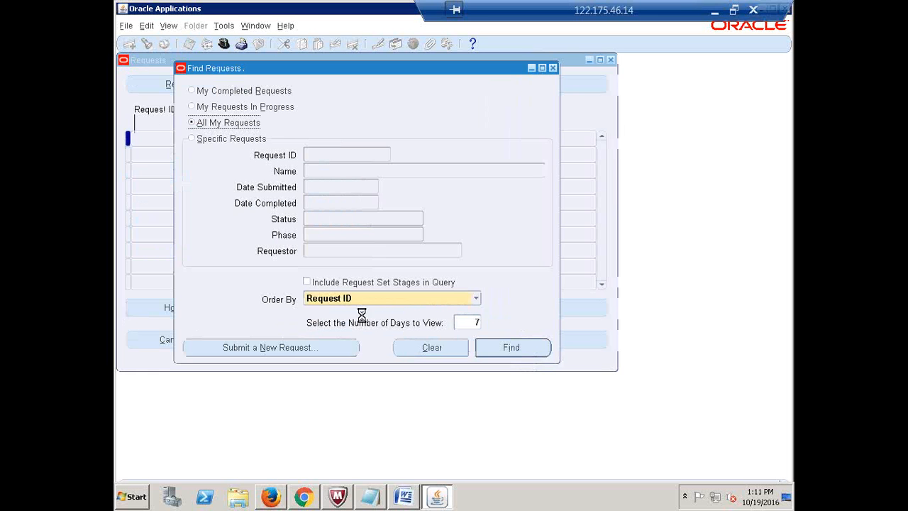
pyautogui.click(315, 349)
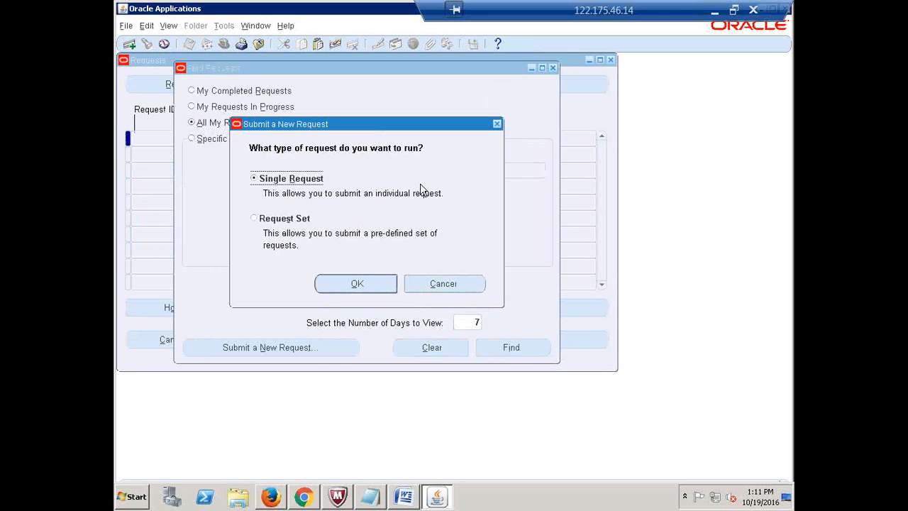
pyautogui.click(358, 284)
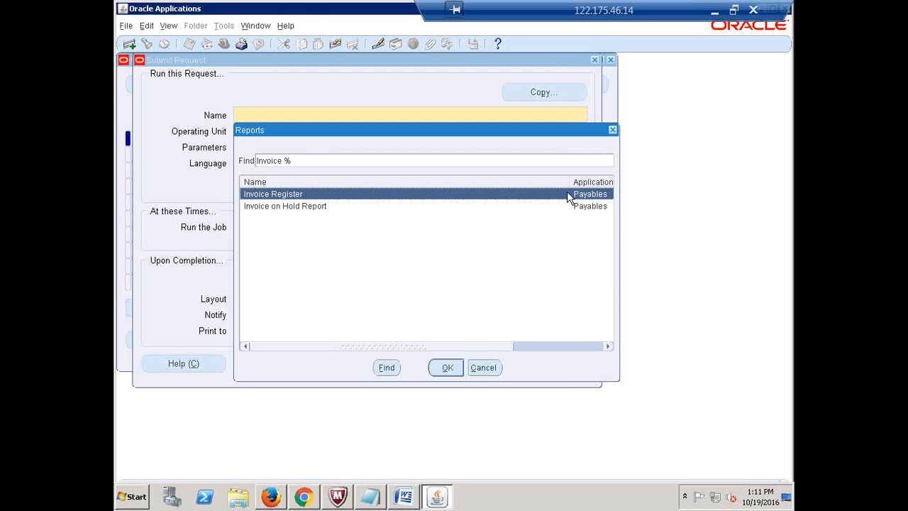
# - Close the report list, submission form and request windows, then reopen the responsibilities list
pyautogui.click(613, 129)
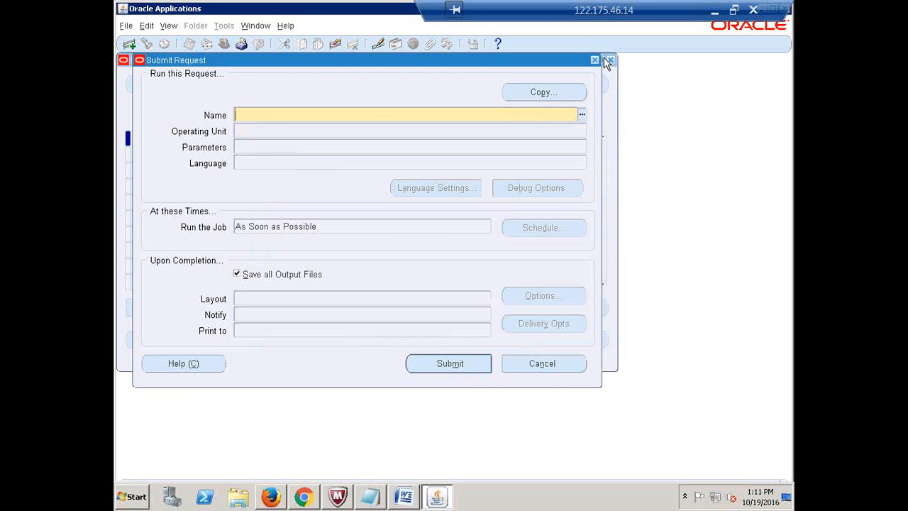
pyautogui.click(595, 58)
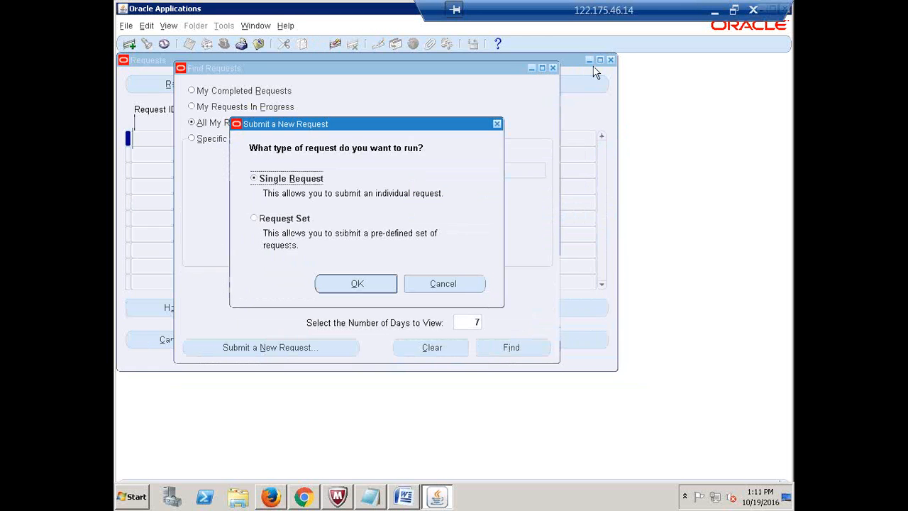
pyautogui.click(497, 124)
pyautogui.click(552, 67)
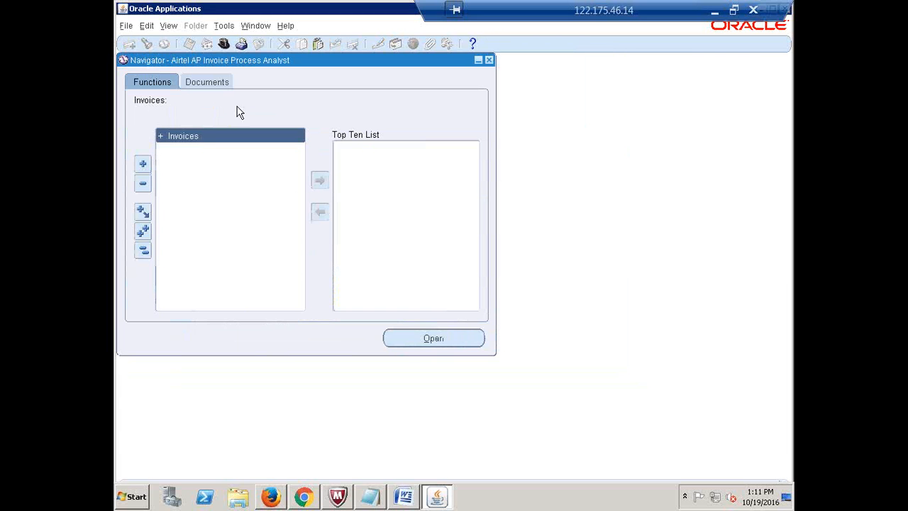
pyautogui.click(223, 44)
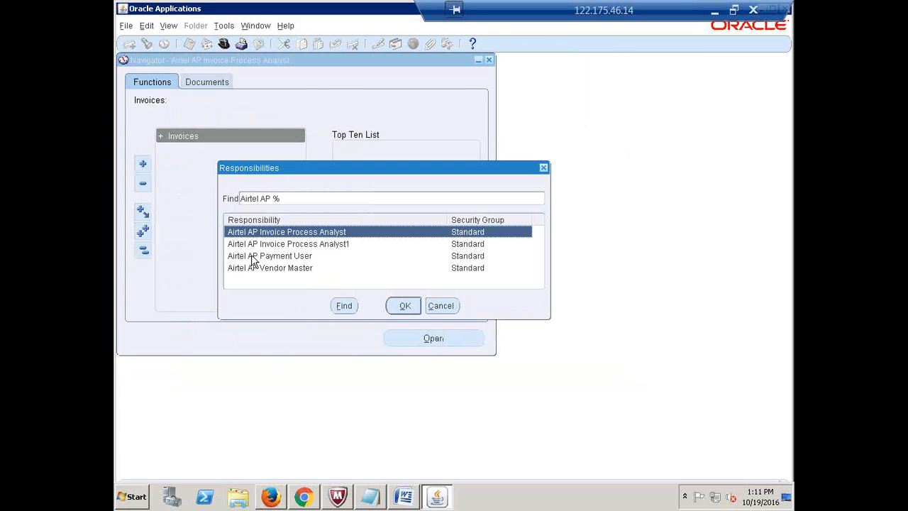
# - Switch to Airtel AP Invoice Process Analyst1 and inspect its Invoices menu
pyautogui.click(287, 246)
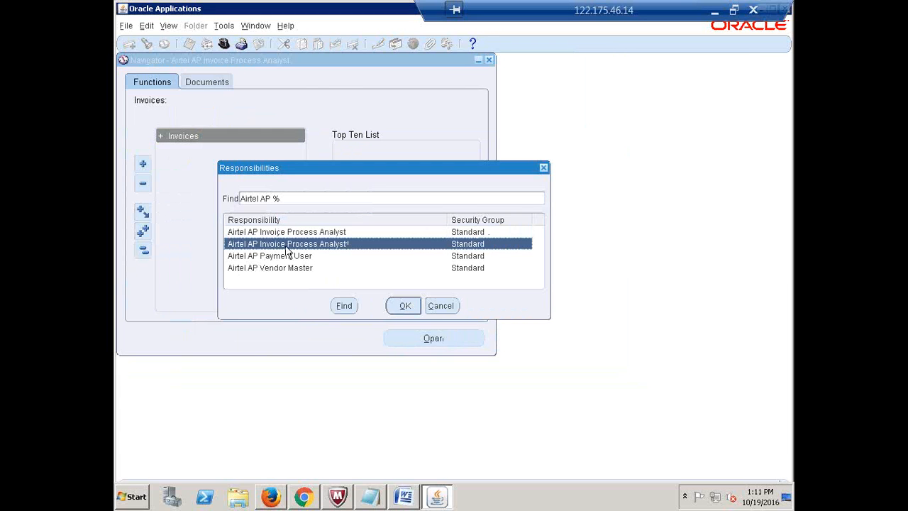
pyautogui.click(403, 305)
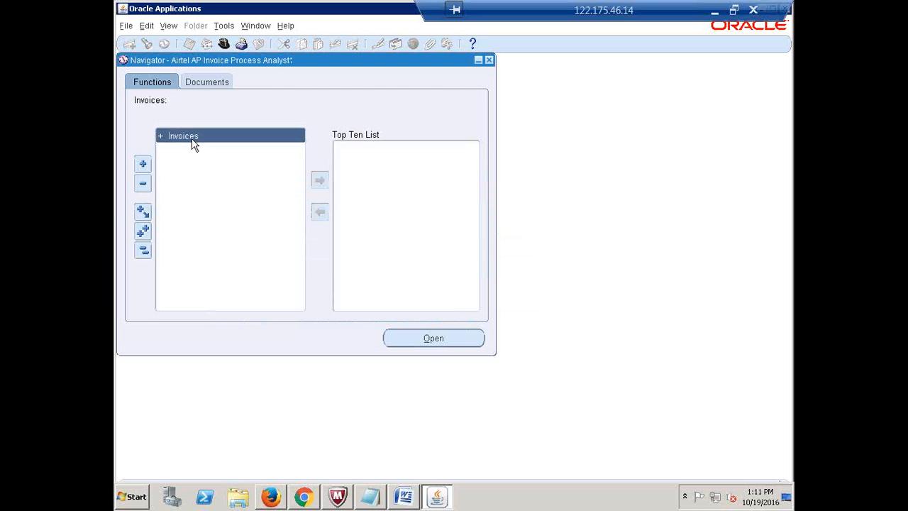
pyautogui.doubleClick(191, 140)
pyautogui.doubleClick(178, 138)
# - Confirm Invoice Register is available as a single request, then cancel out of all request windows
pyautogui.click(170, 27)
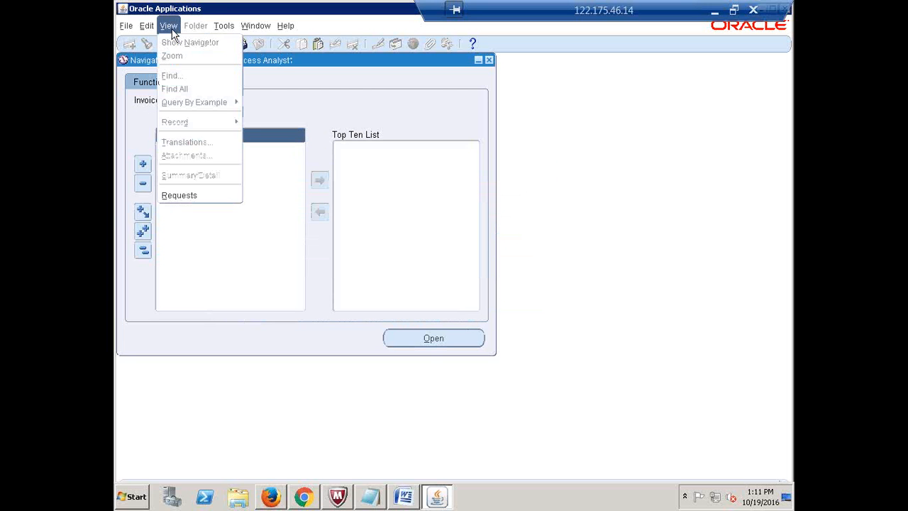
pyautogui.click(195, 197)
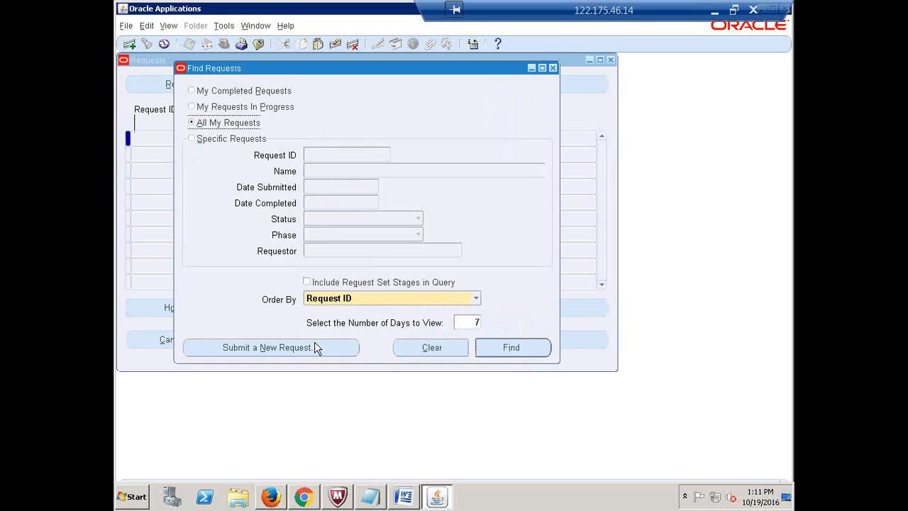
pyautogui.click(316, 347)
pyautogui.click(339, 285)
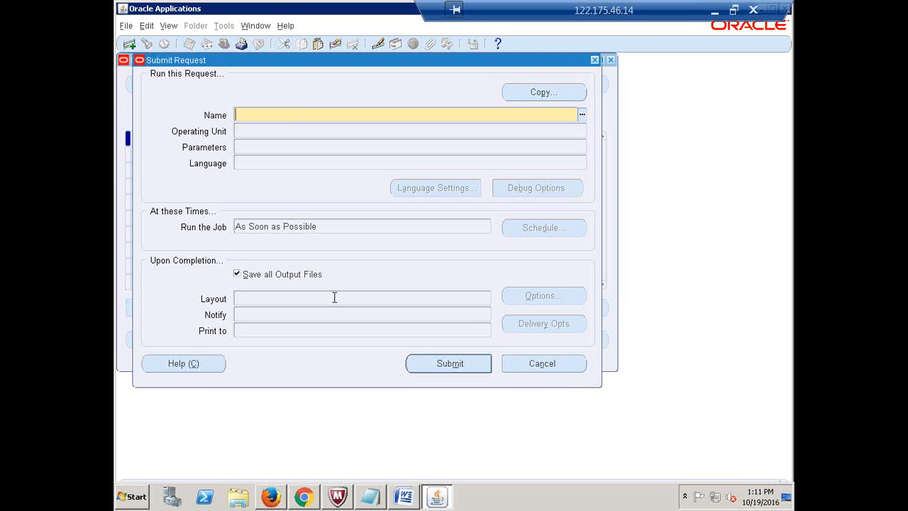
pyautogui.click(581, 116)
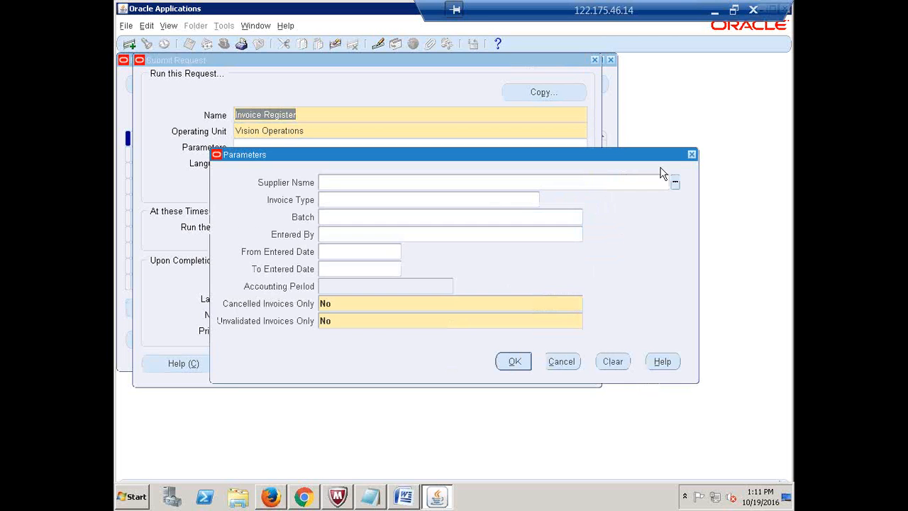
pyautogui.click(690, 153)
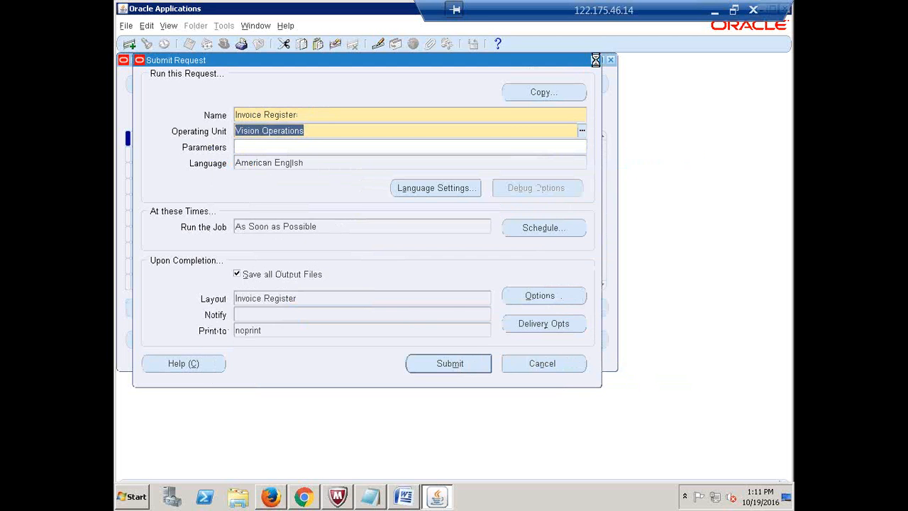
pyautogui.click(594, 59)
pyautogui.click(496, 124)
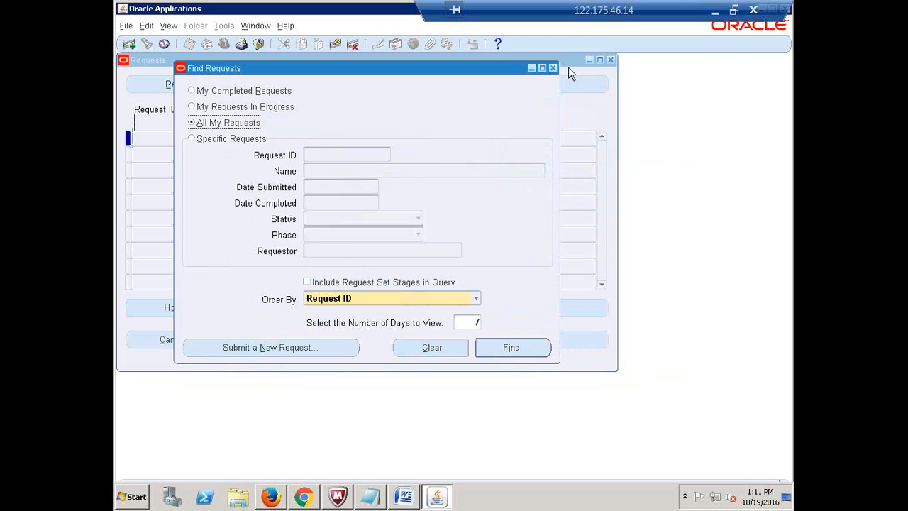
pyautogui.click(553, 67)
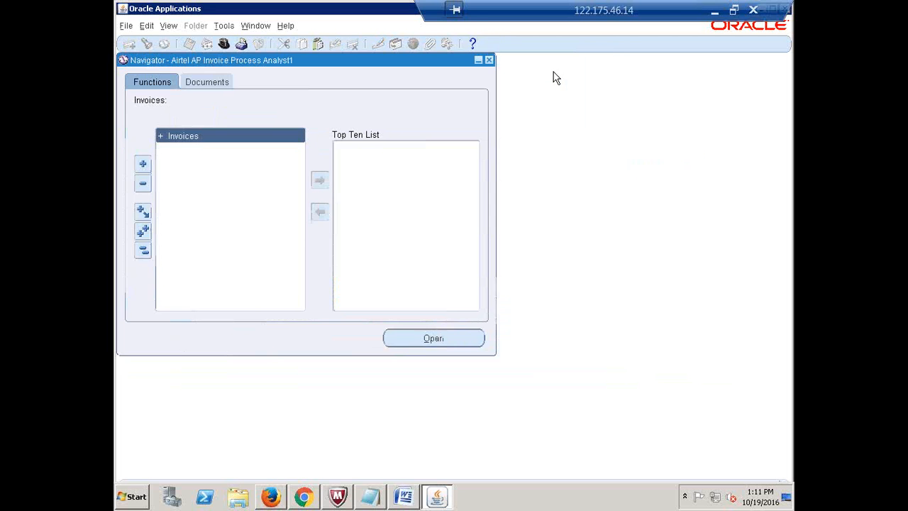
# - Switch to the Airtel AP Payment User responsibility
pyautogui.click(219, 53)
pyautogui.click(262, 257)
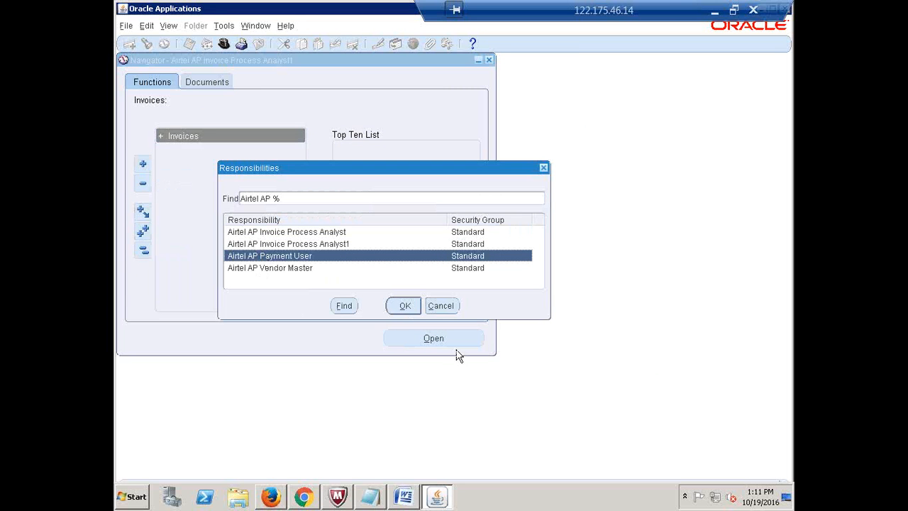
pyautogui.click(404, 306)
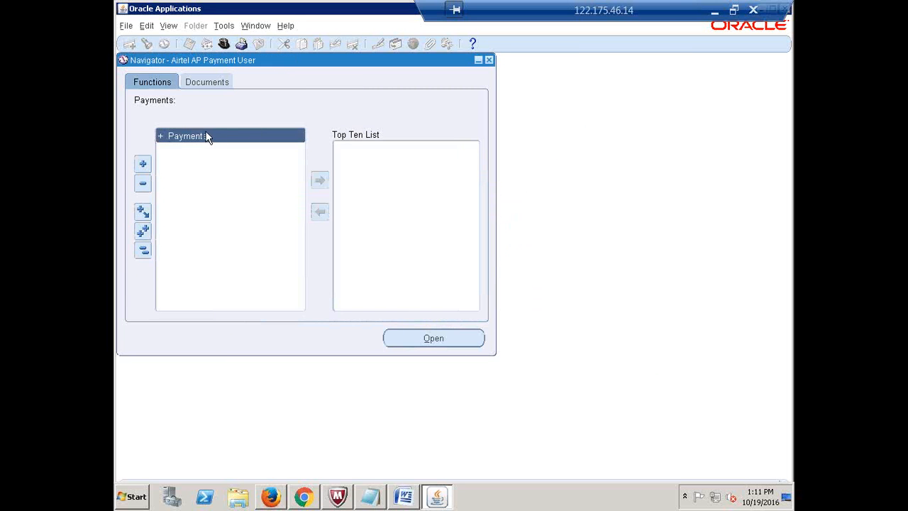
# - Expand Payments with its Entry and Inquiry functions to review them
pyautogui.doubleClick(207, 136)
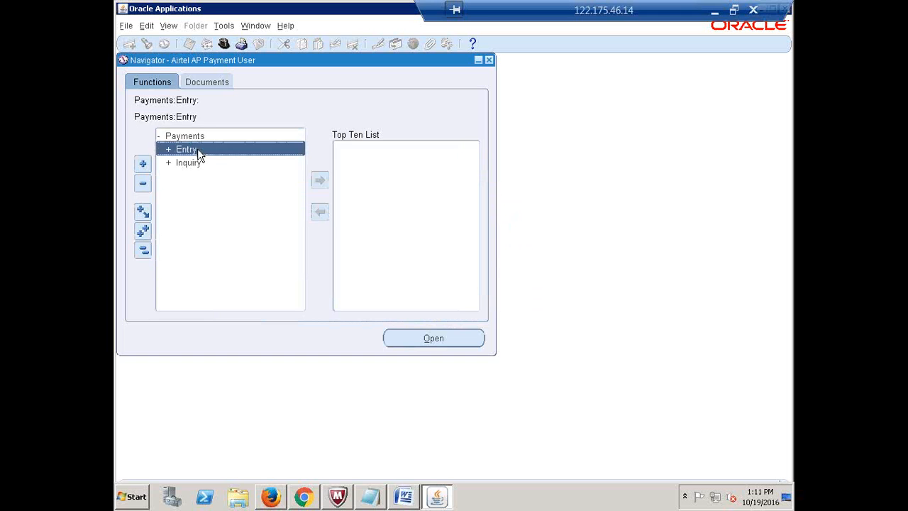
pyautogui.doubleClick(197, 151)
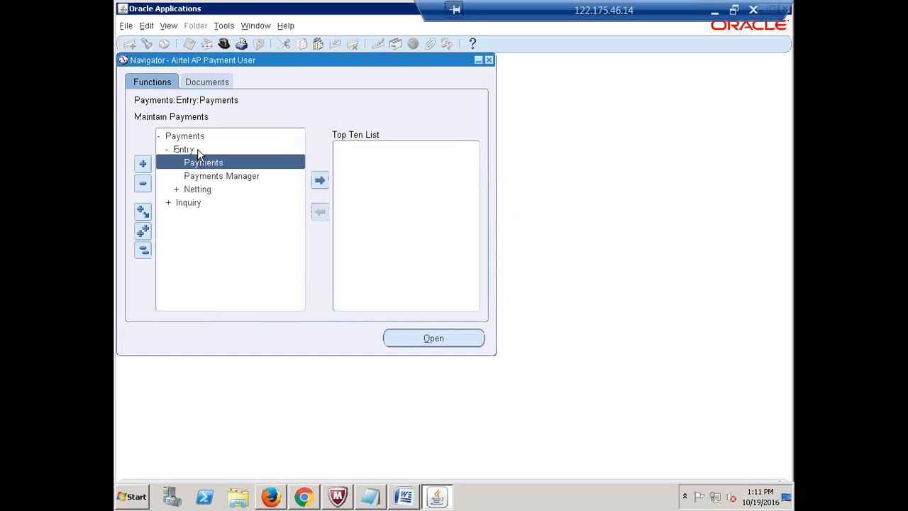
pyautogui.doubleClick(191, 203)
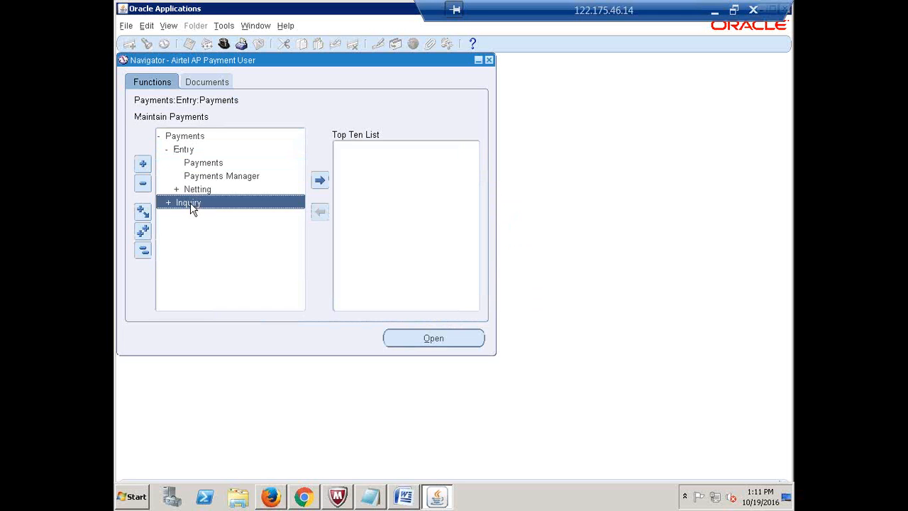
pyautogui.doubleClick(182, 152)
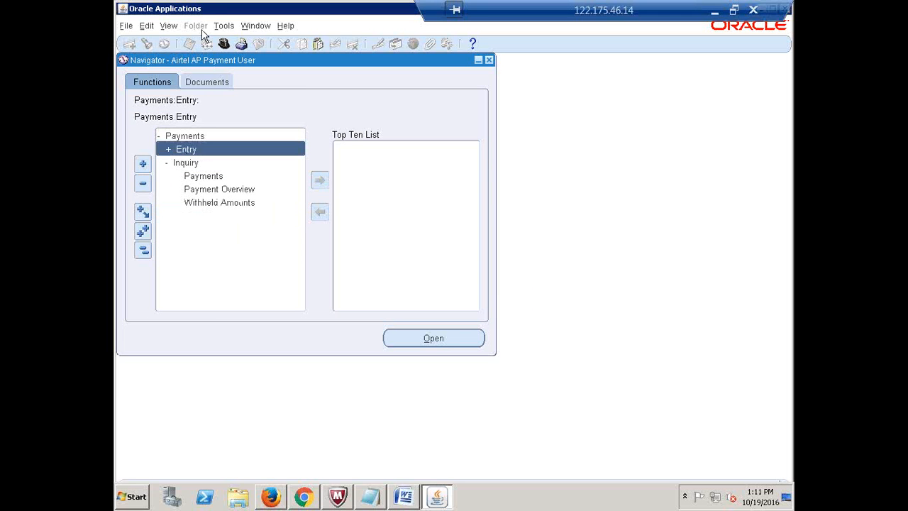
# - Check the Payment Register single request, cancel out, and reopen the responsibilities list
pyautogui.click(170, 30)
pyautogui.click(198, 193)
pyautogui.click(310, 347)
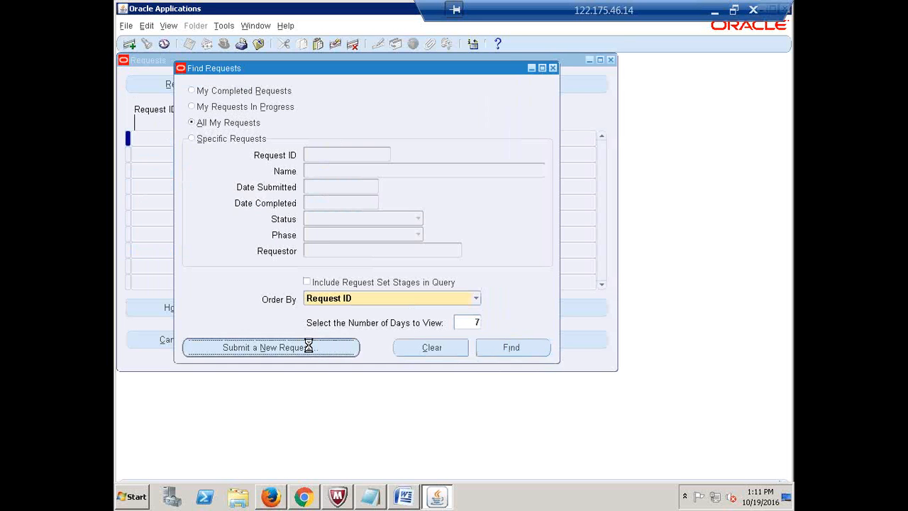
pyautogui.click(342, 284)
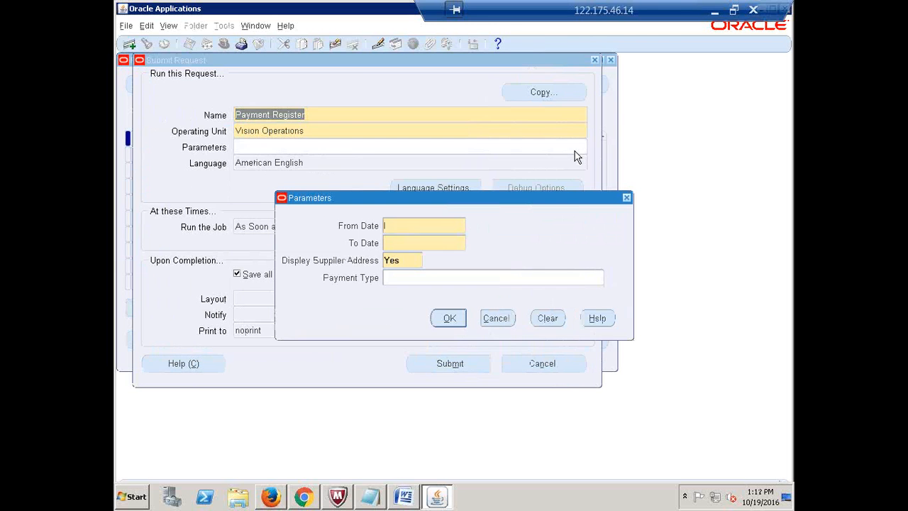
pyautogui.click(517, 319)
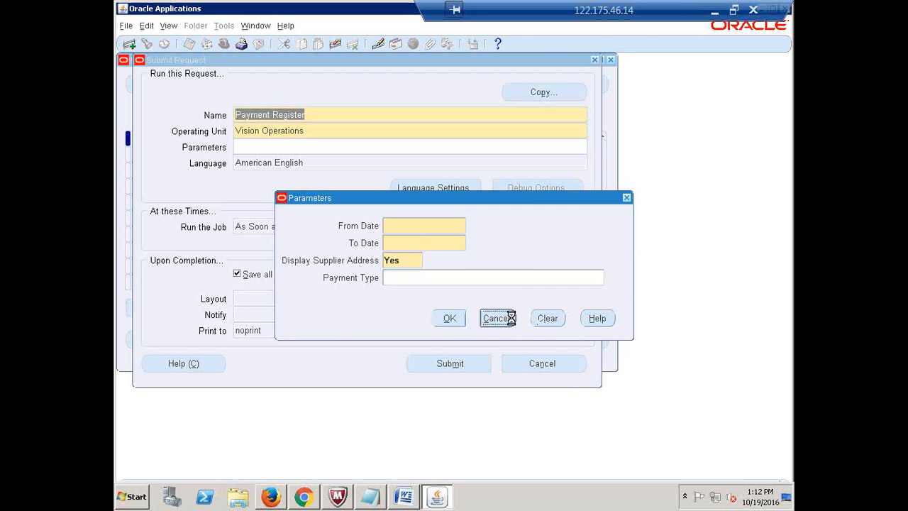
pyautogui.click(594, 60)
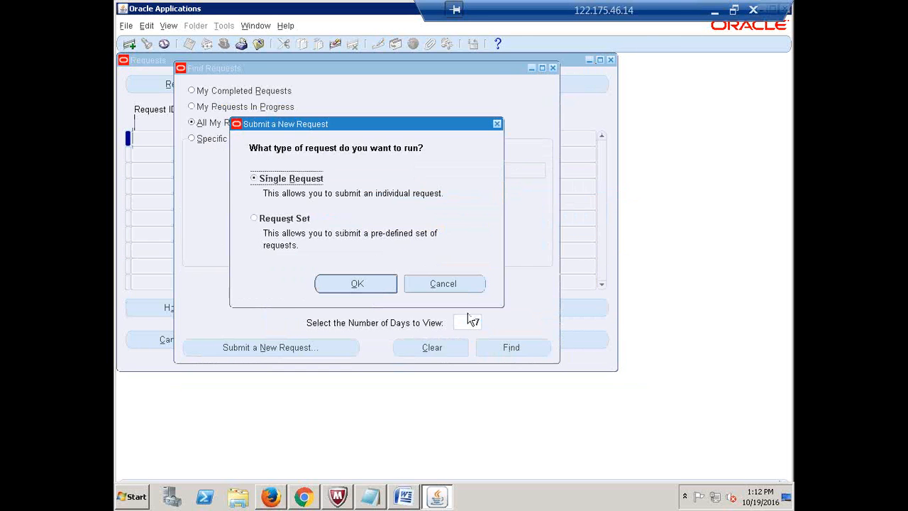
pyautogui.click(439, 282)
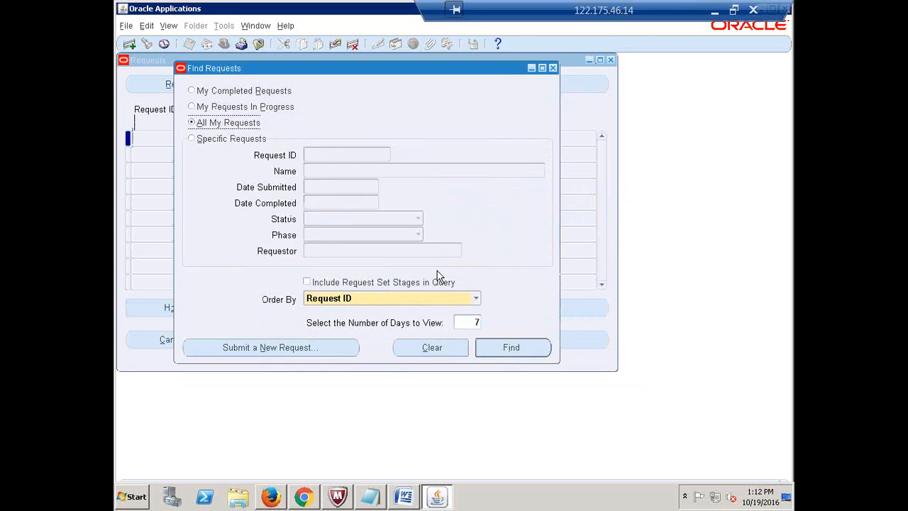
pyautogui.click(552, 68)
pyautogui.click(227, 46)
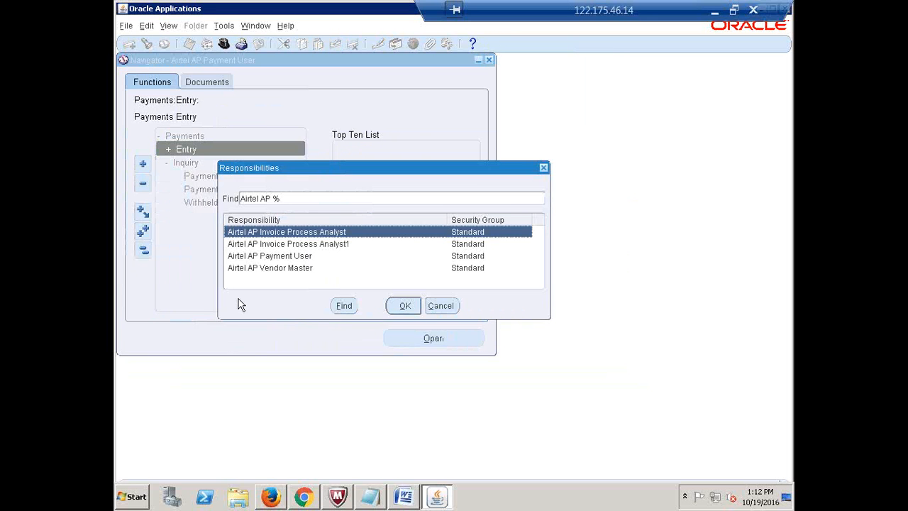
# - Switch to Airtel AP Vendor Master and expand its Suppliers menu
pyautogui.click(260, 268)
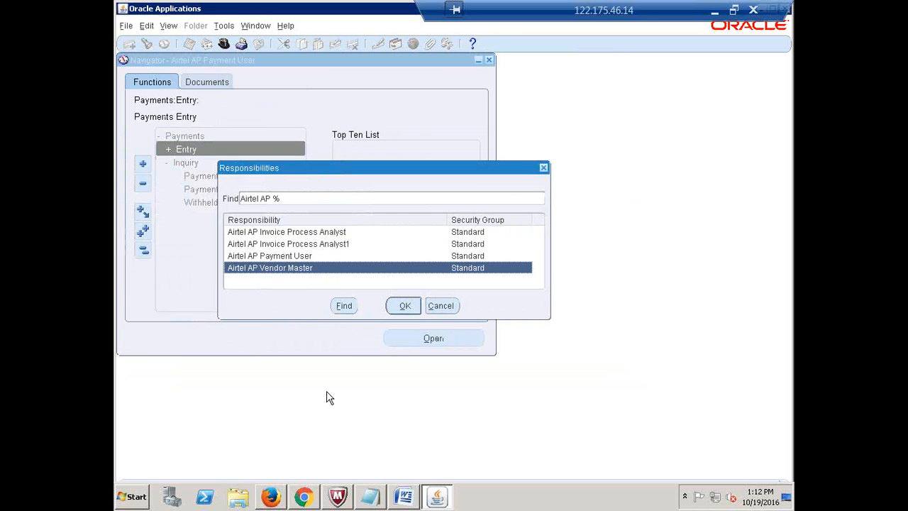
pyautogui.click(400, 307)
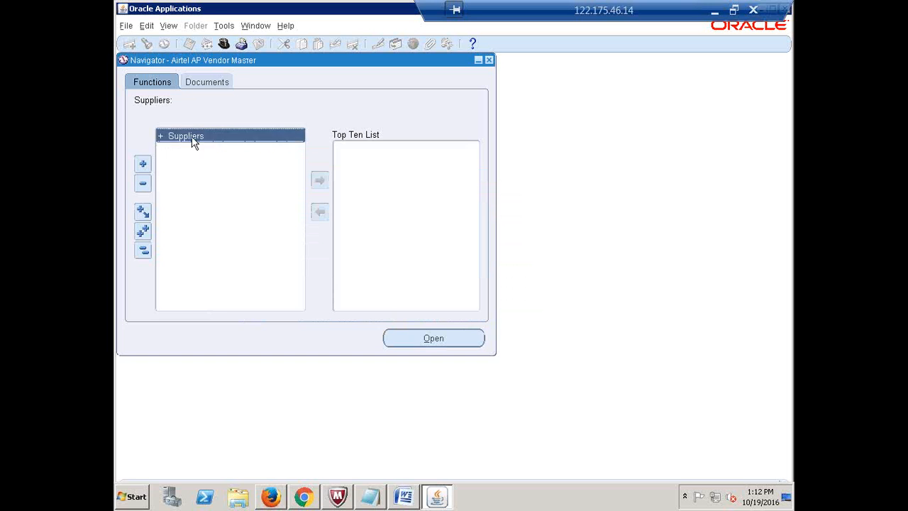
pyautogui.doubleClick(194, 137)
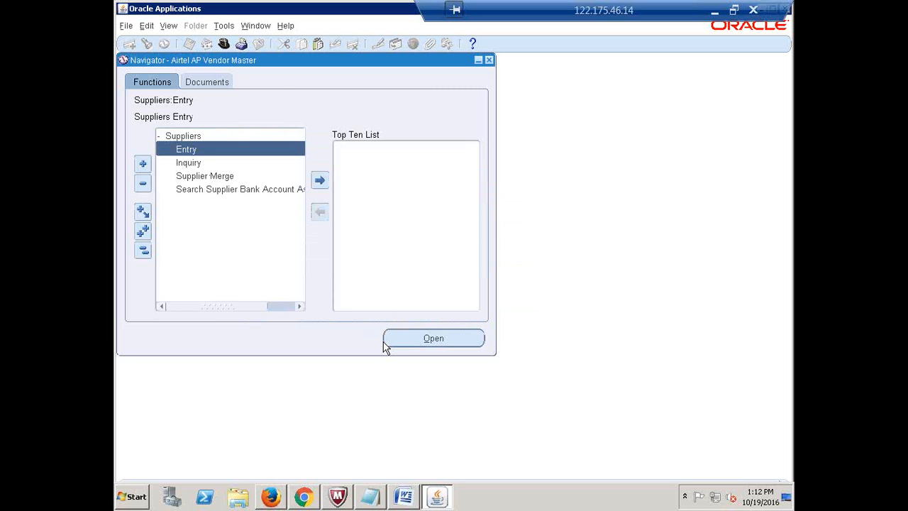
# - Pick Supplier Audit Report as a single request, cancel out, and collapse the Suppliers tree
pyautogui.click(168, 25)
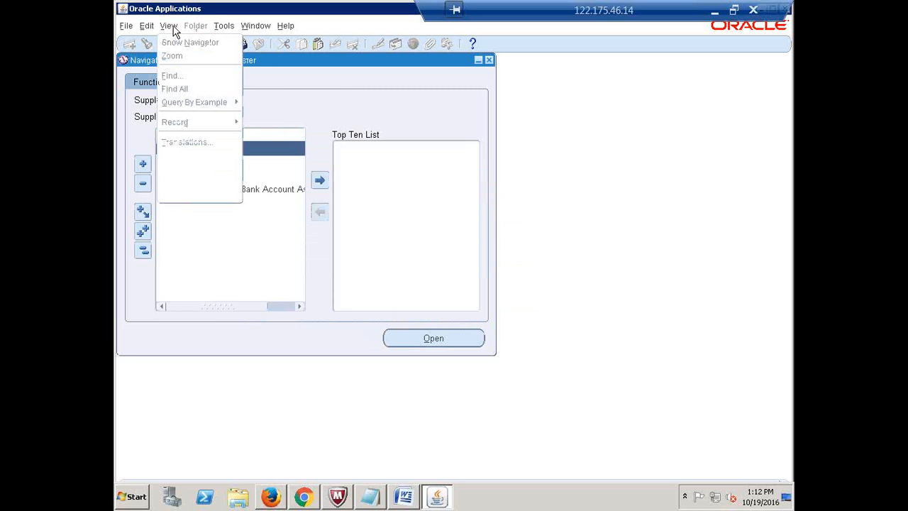
pyautogui.click(182, 195)
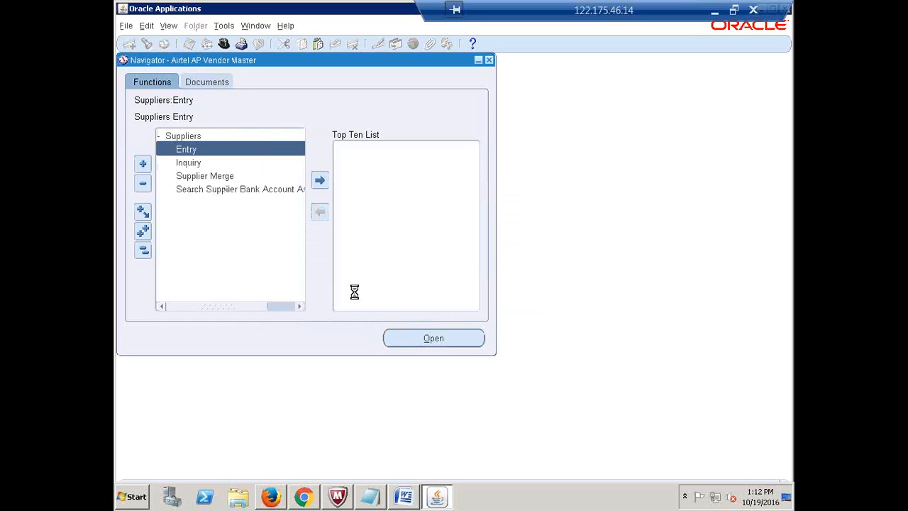
pyautogui.click(341, 345)
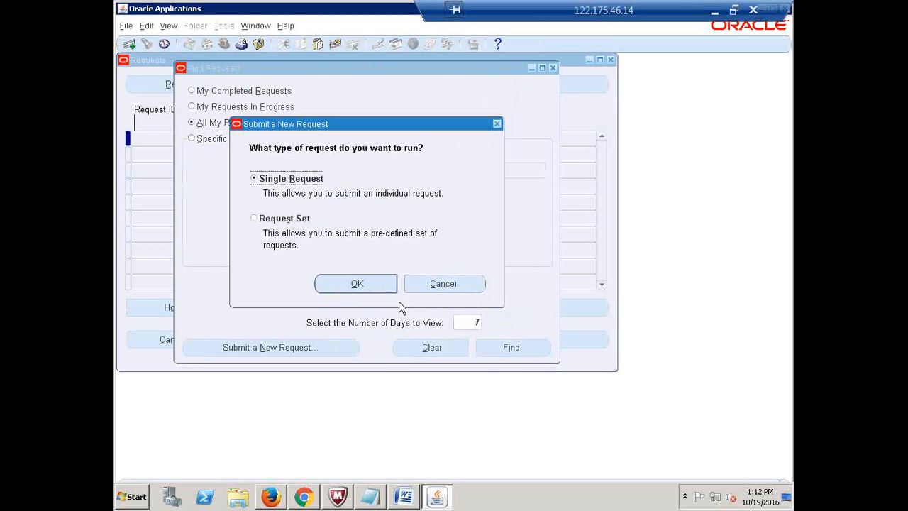
pyautogui.click(355, 285)
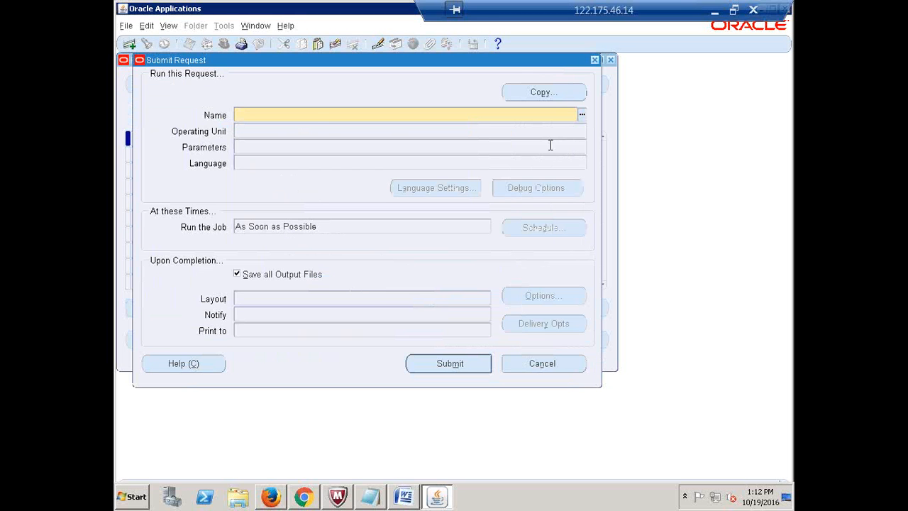
pyautogui.click(583, 116)
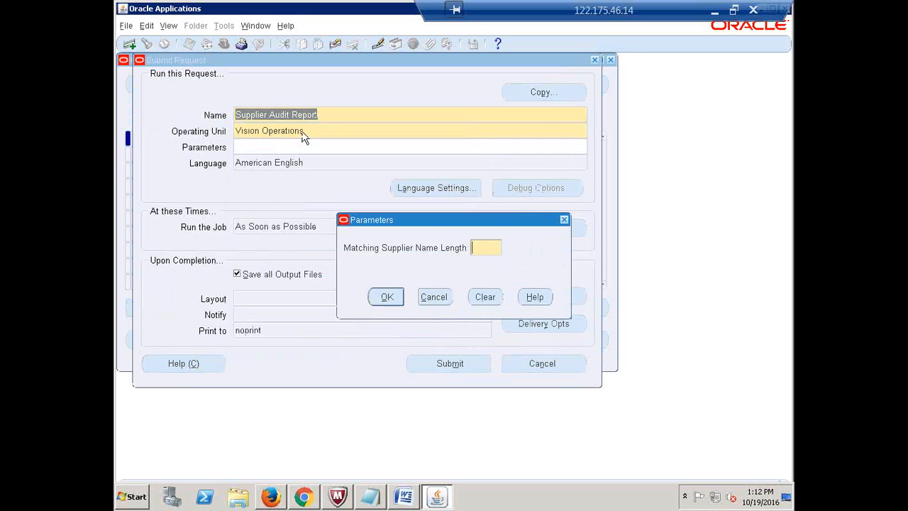
pyautogui.click(441, 302)
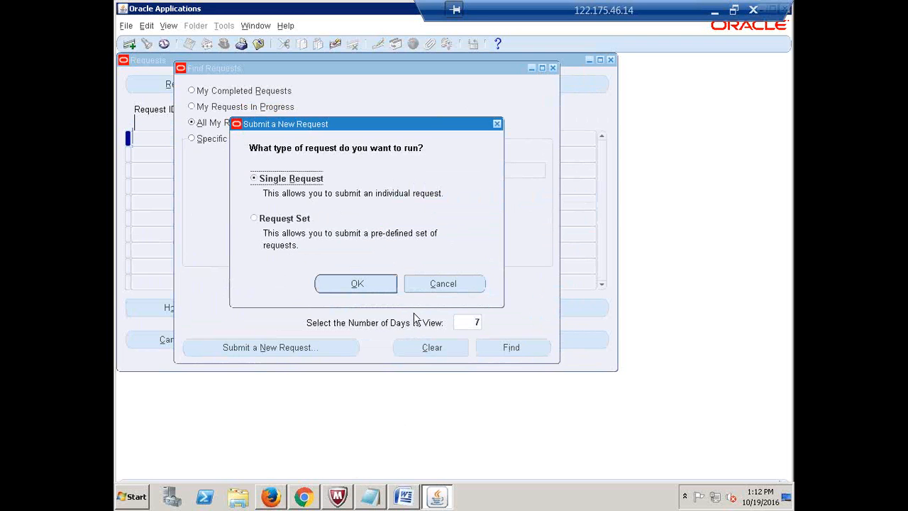
pyautogui.click(444, 286)
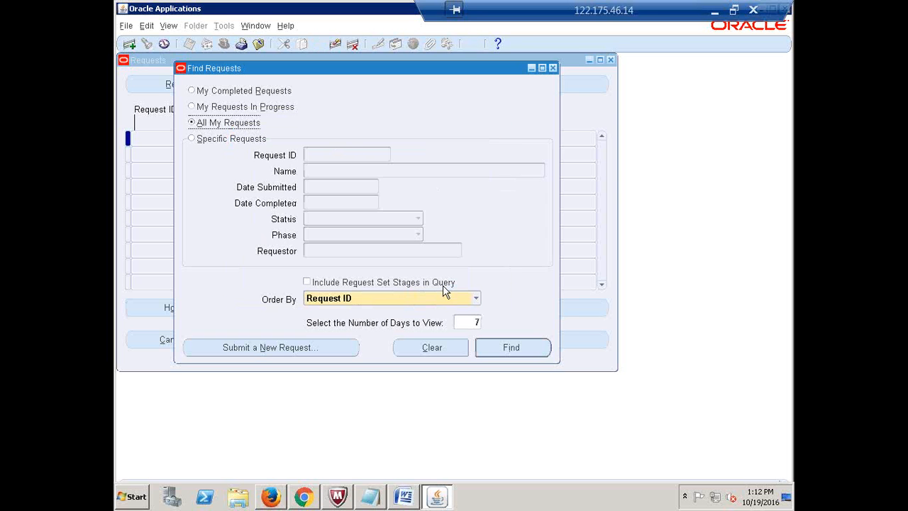
pyautogui.click(552, 67)
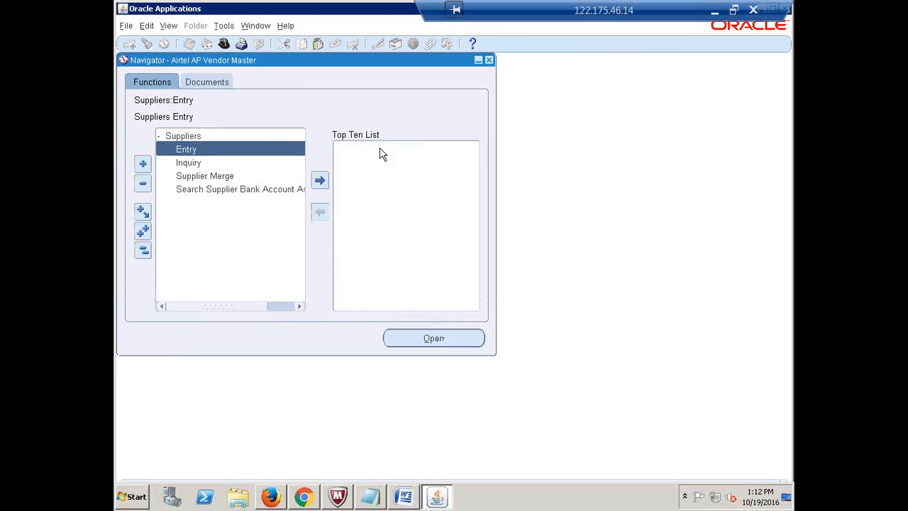
pyautogui.click(142, 250)
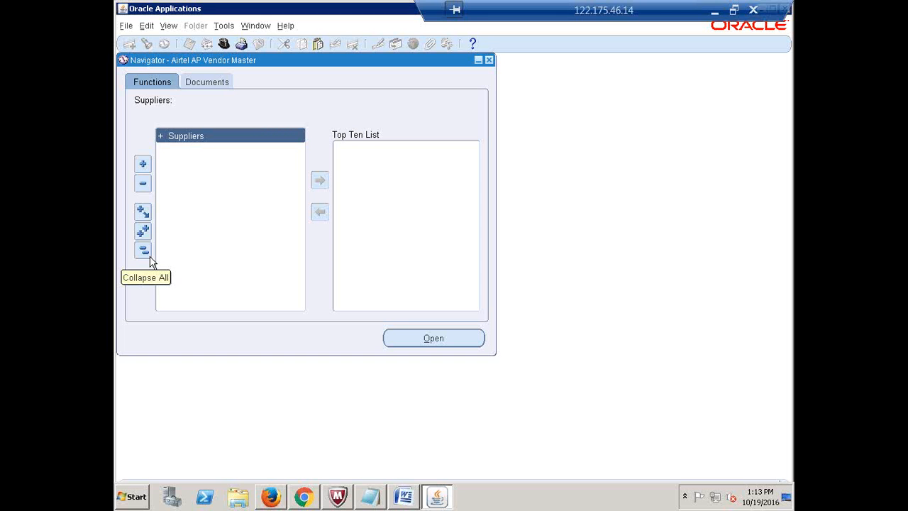
# - Minimize the remote desktop session to return to 111.xlsx in Excel
pyautogui.click(713, 14)
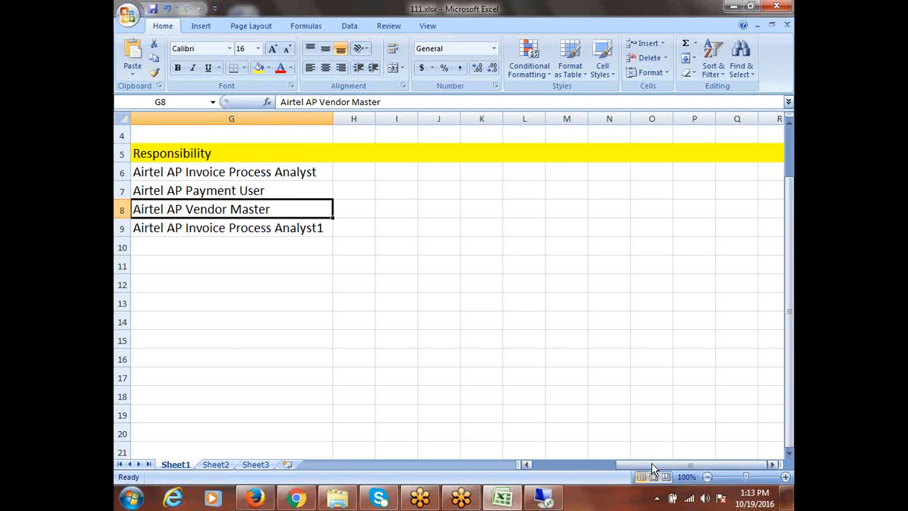
# - Scroll 111.xlsx back to column A and select the Invoice Process access entry
pyautogui.moveTo(650, 463); pyautogui.dragTo(574, 481)
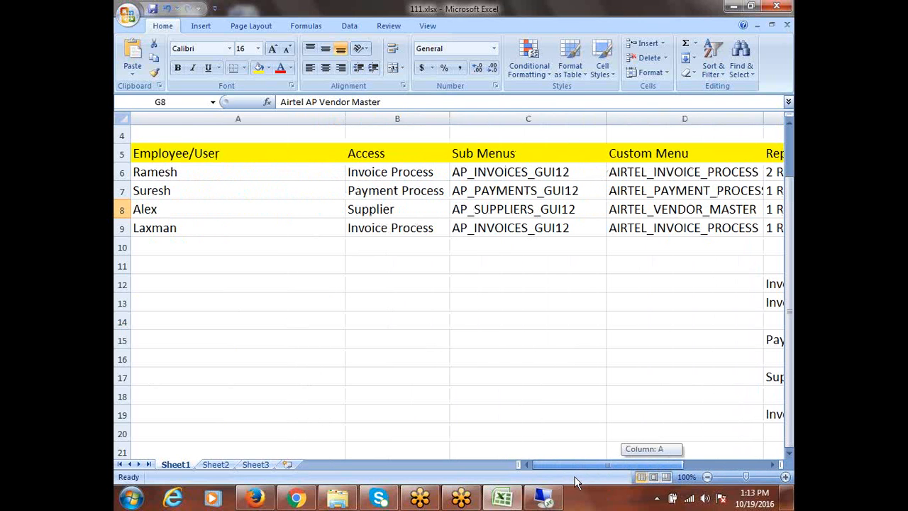
pyautogui.moveTo(576, 482); pyautogui.dragTo(575, 481)
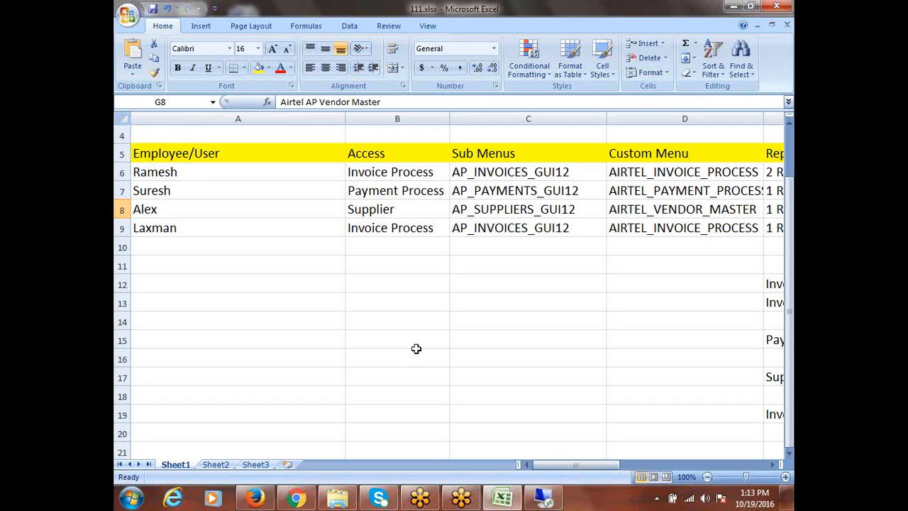
pyautogui.click(411, 177)
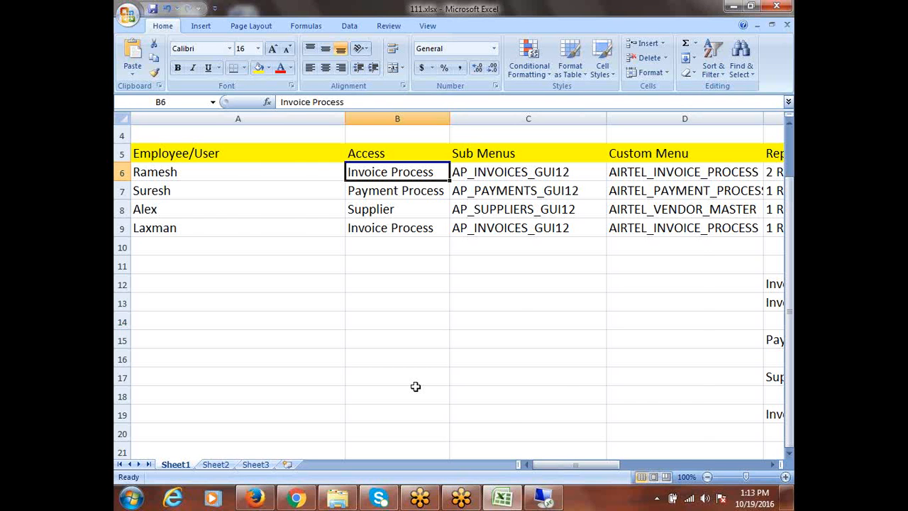
pyautogui.press('Right')
pyautogui.press('Right')
pyautogui.press('Right')
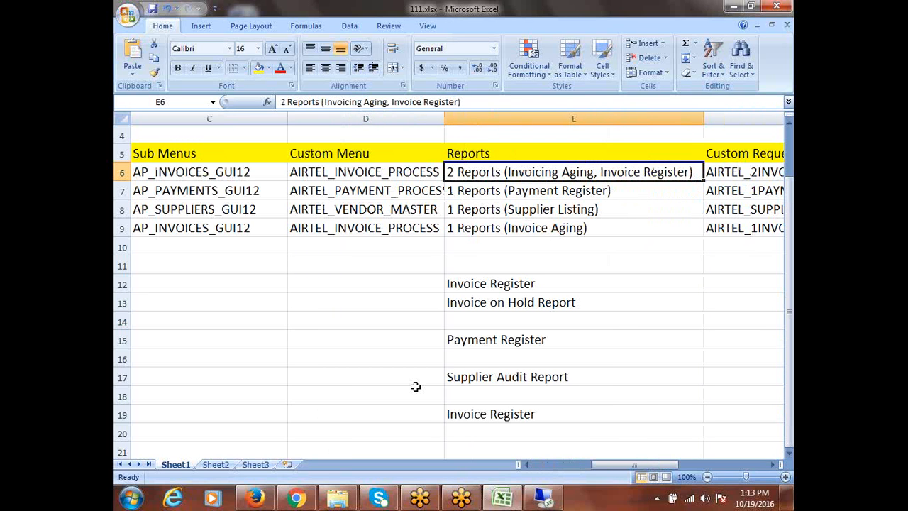
pyautogui.press('Left')
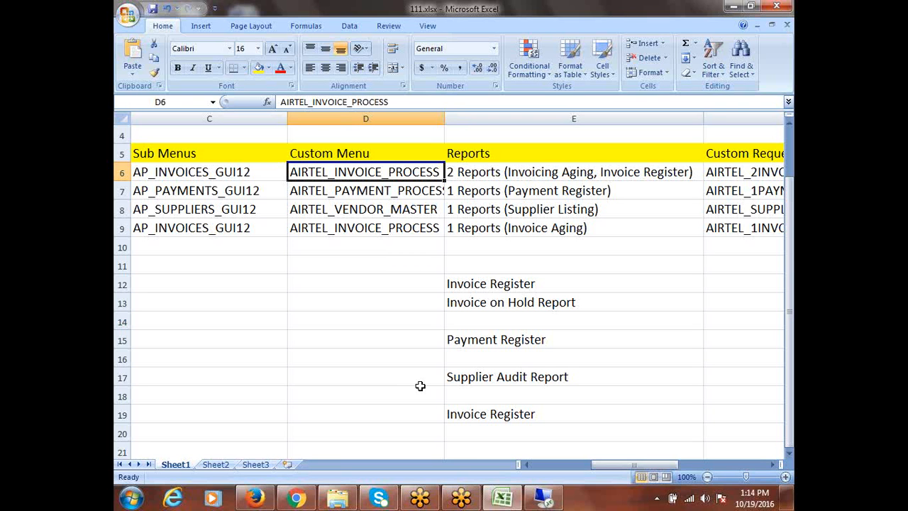
pyautogui.press('Right')
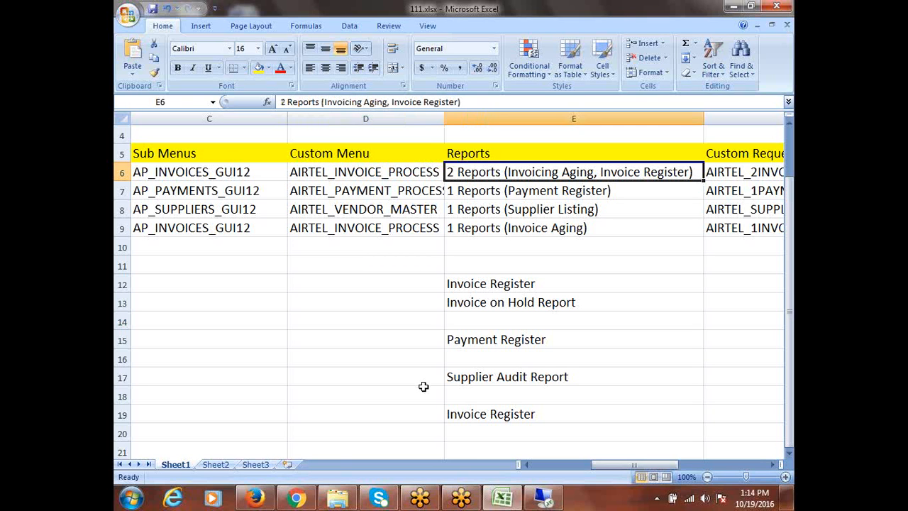
pyautogui.click(395, 176)
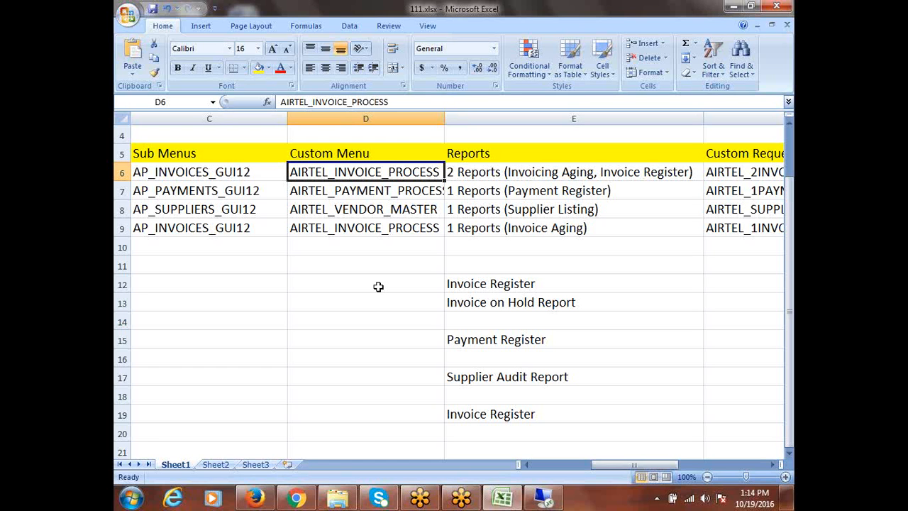
pyautogui.click(241, 174)
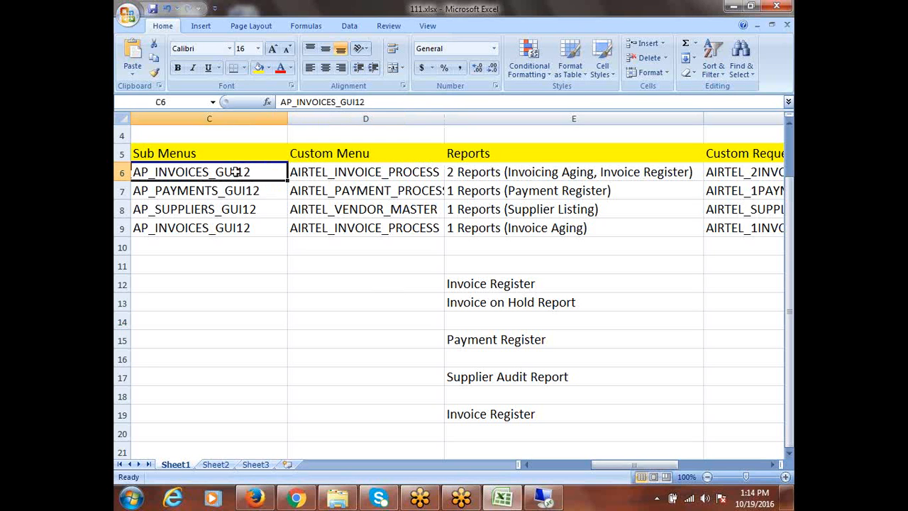
pyautogui.moveTo(623, 465); pyautogui.dragTo(546, 452)
pyautogui.click(174, 174)
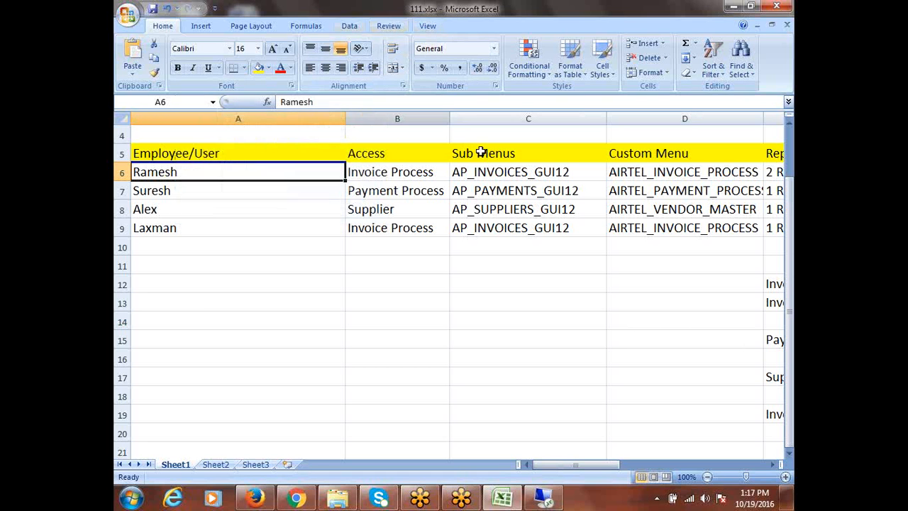
# - Review the Supplier and Payment Process users in 111.xlsx, then minimize Excel to the desktop
pyautogui.click(279, 201)
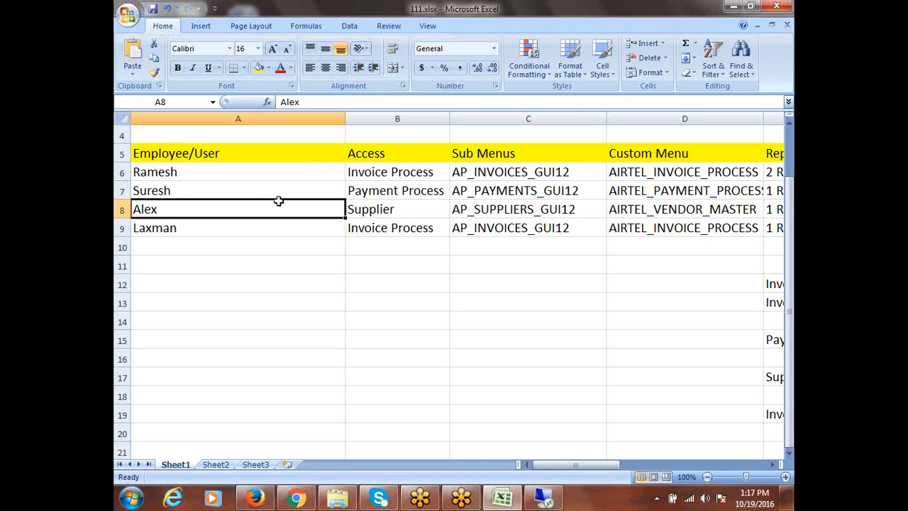
pyautogui.click(233, 246)
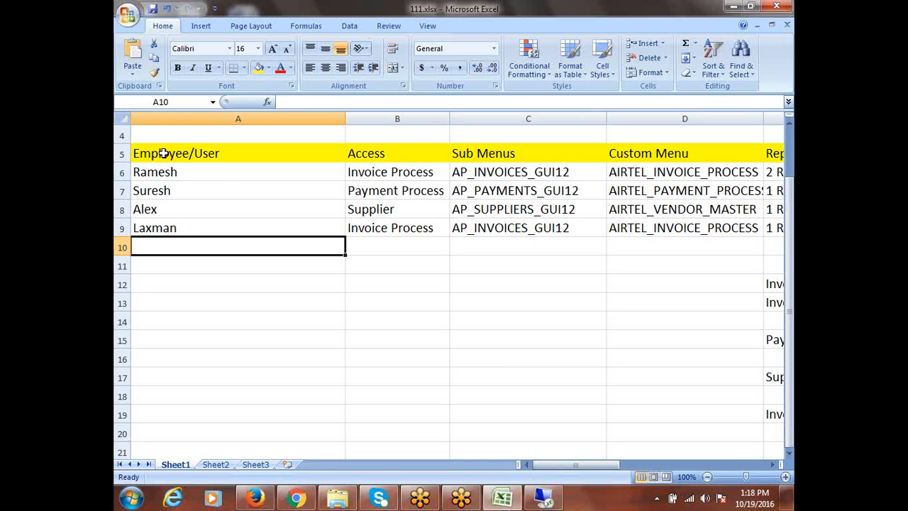
pyautogui.click(264, 193)
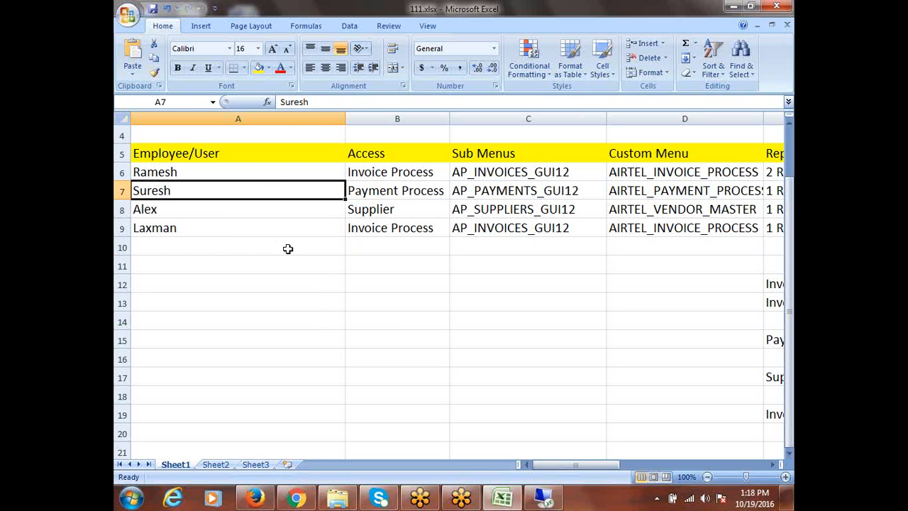
pyautogui.click(731, 7)
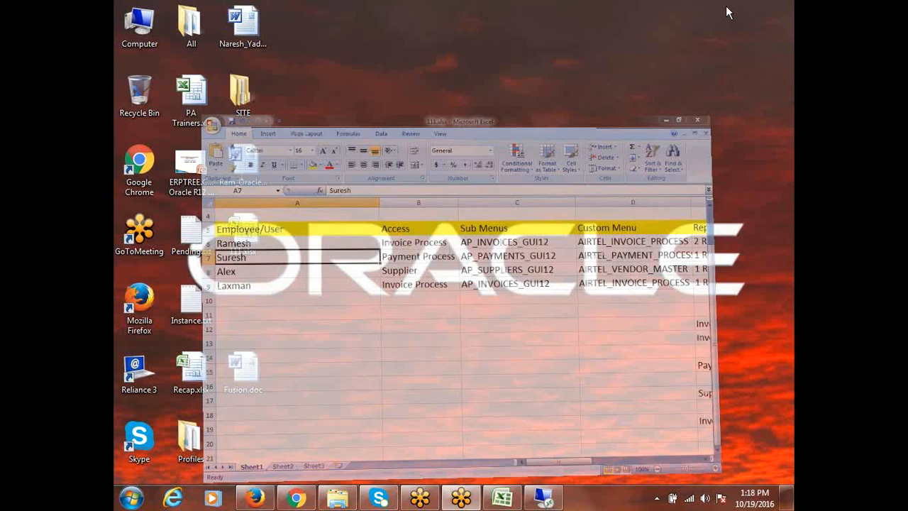